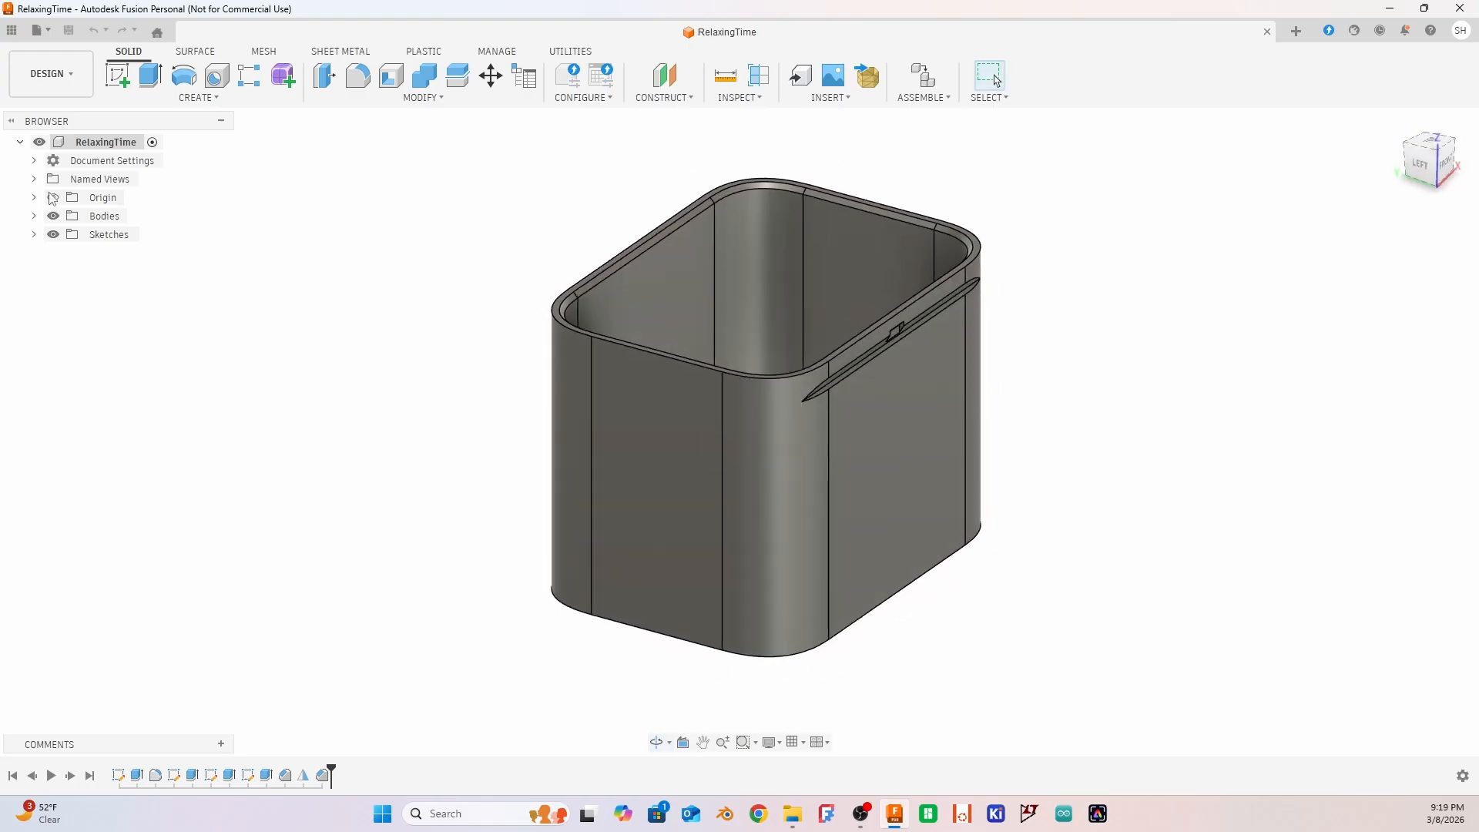
Inspect the box model from several sides and show the document's unit and design type settings
{"action": "middle_click_drag", "start_coordinate": [414, 265], "coordinate": [534, 247], "text": "shift"}
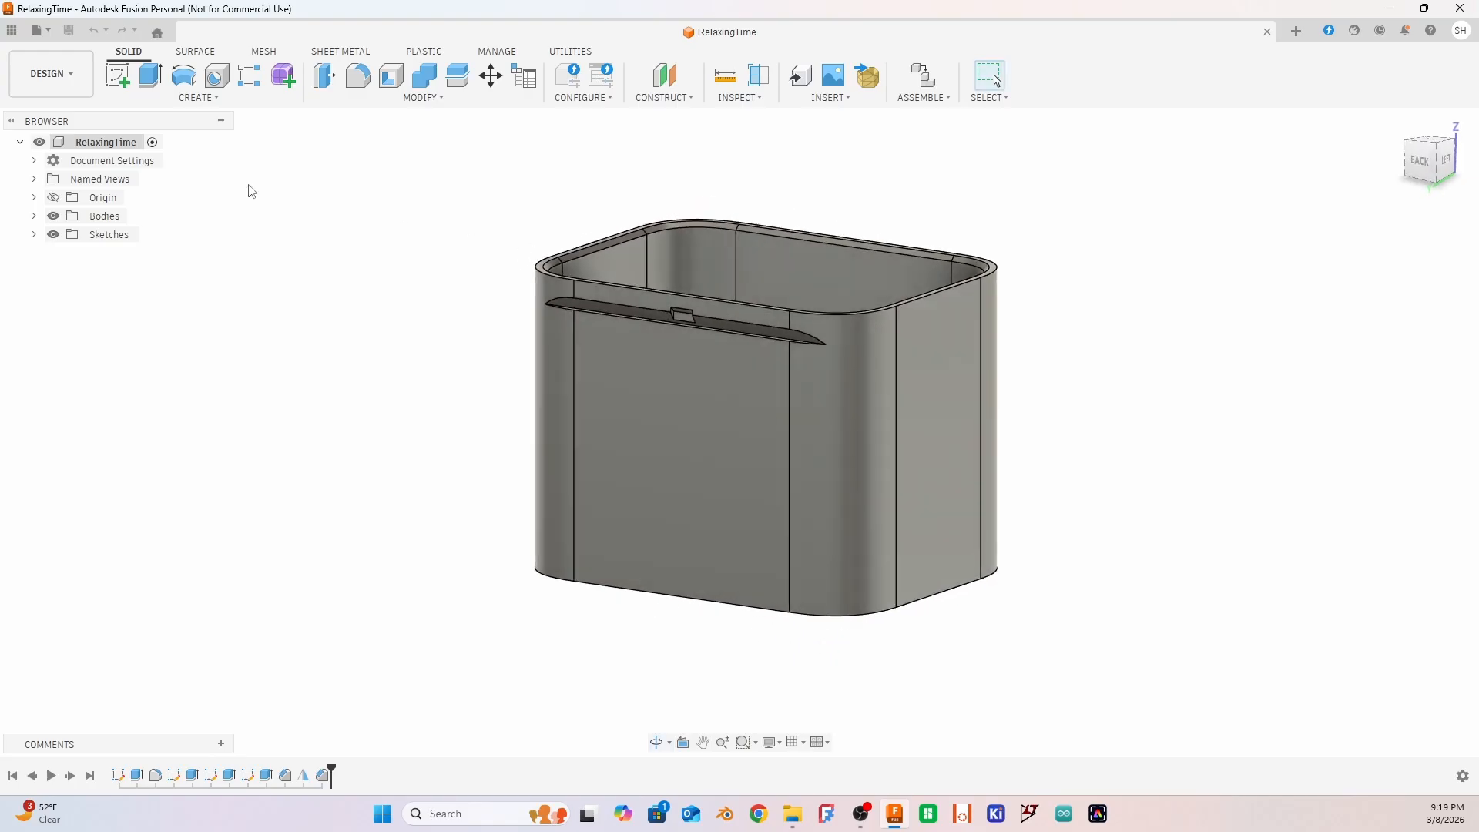
{"action": "right_click", "coordinate": [105, 144]}
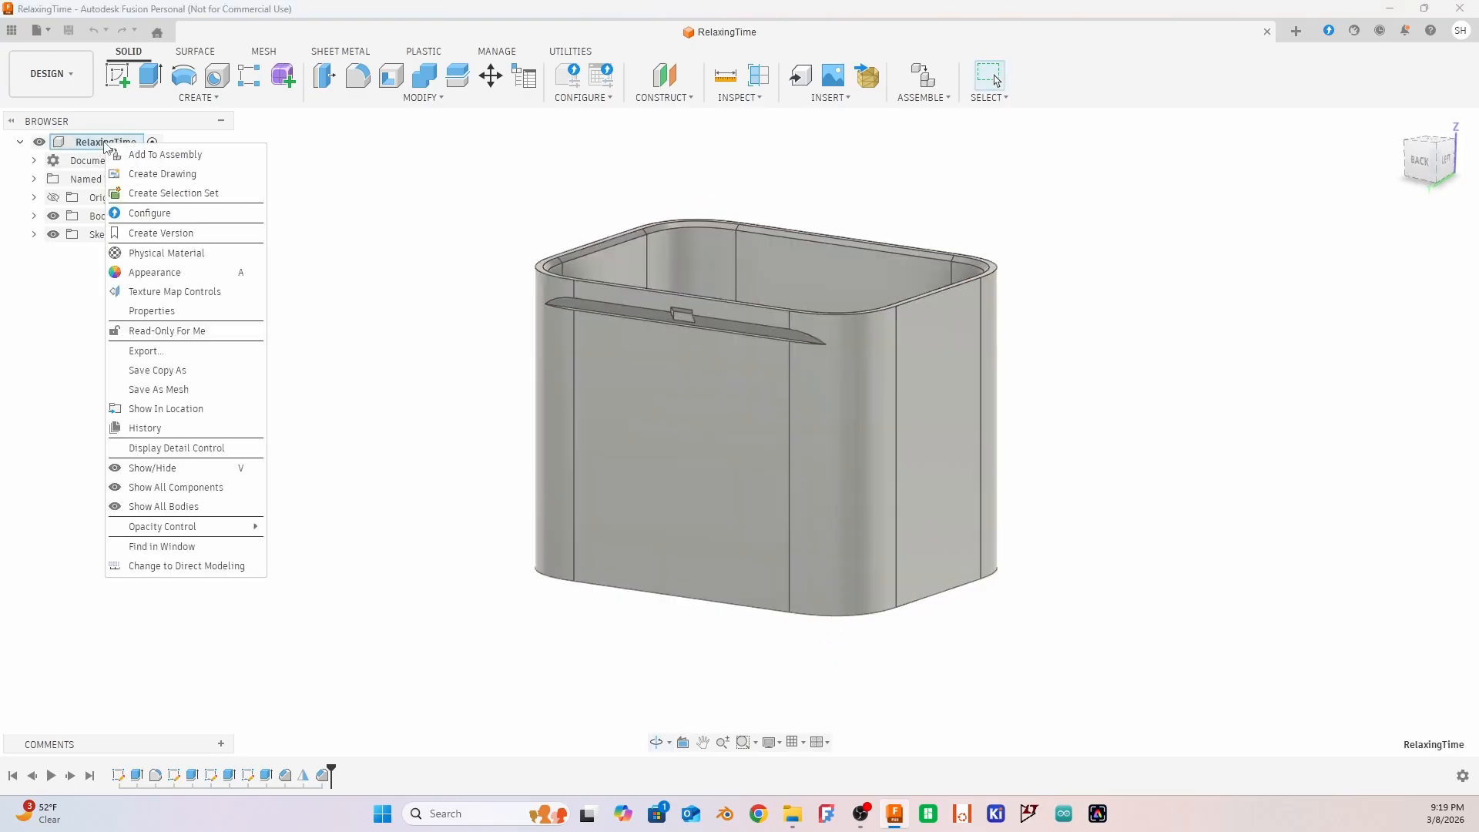
{"action": "left_click", "coordinate": [497, 197]}
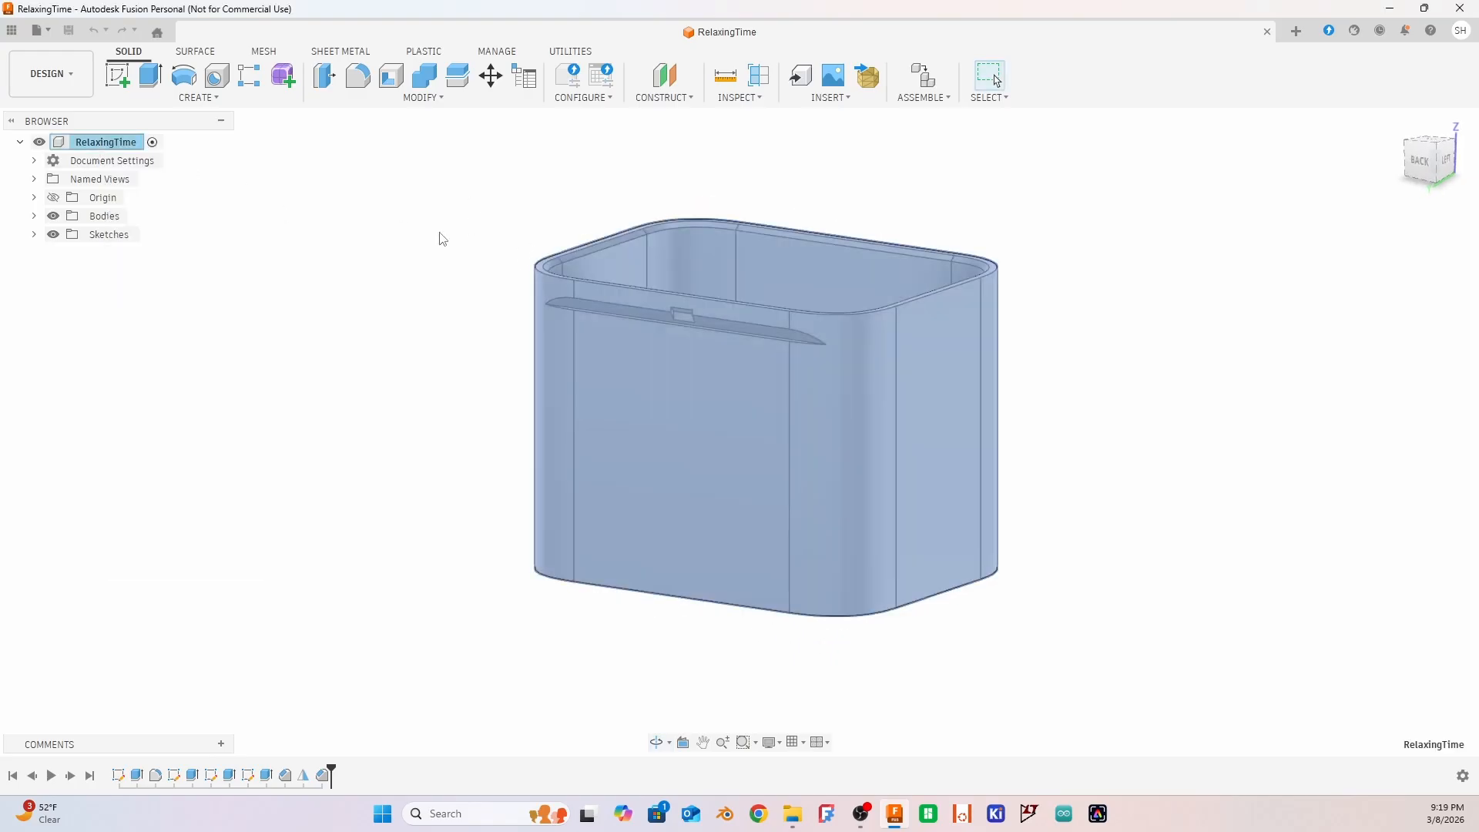
{"action": "left_click", "coordinate": [296, 251]}
{"action": "middle_click_drag", "start_coordinate": [454, 223], "coordinate": [505, 277], "text": "shift"}
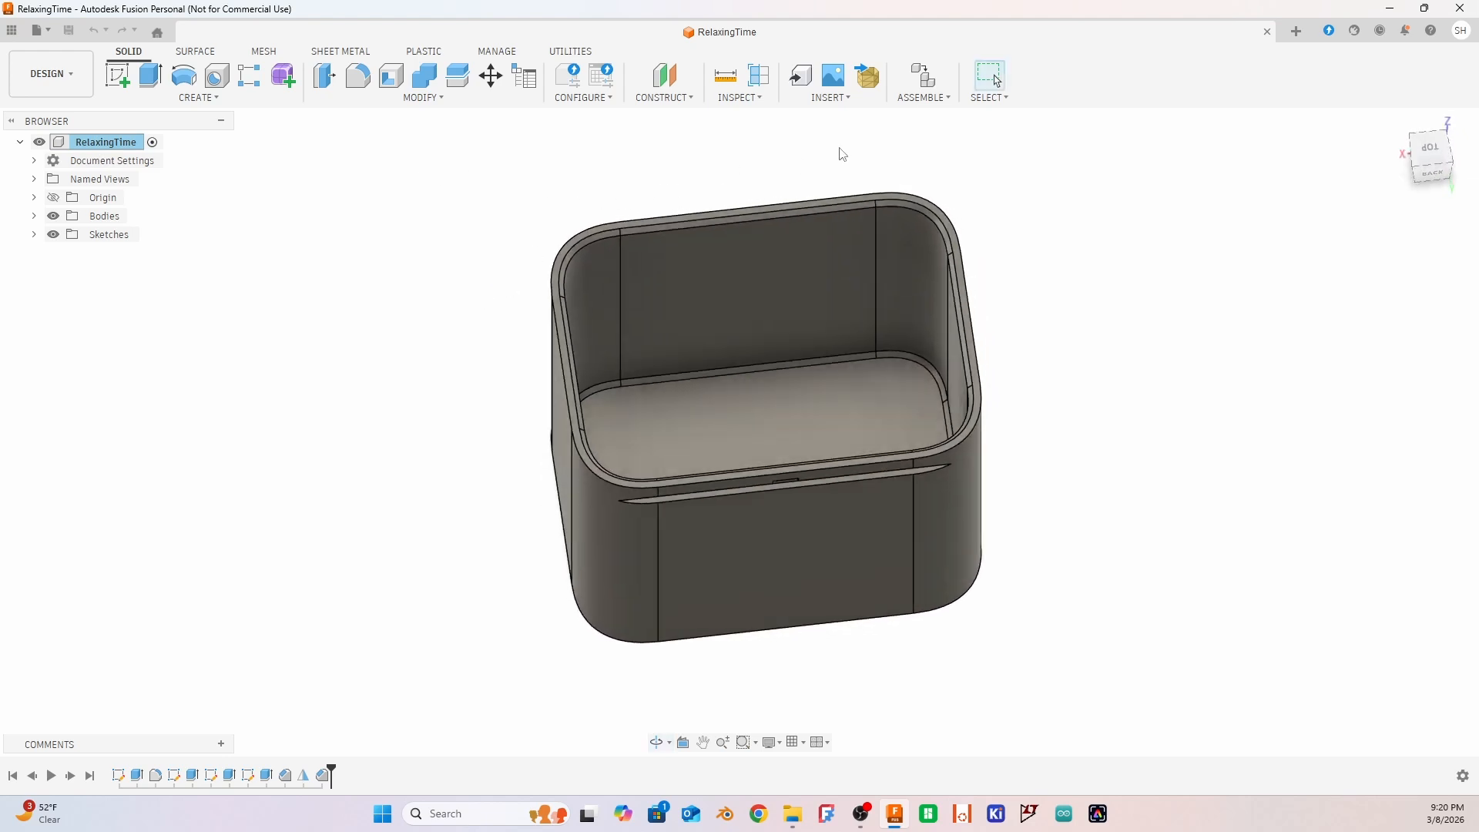
{"action": "left_click", "coordinate": [34, 161]}
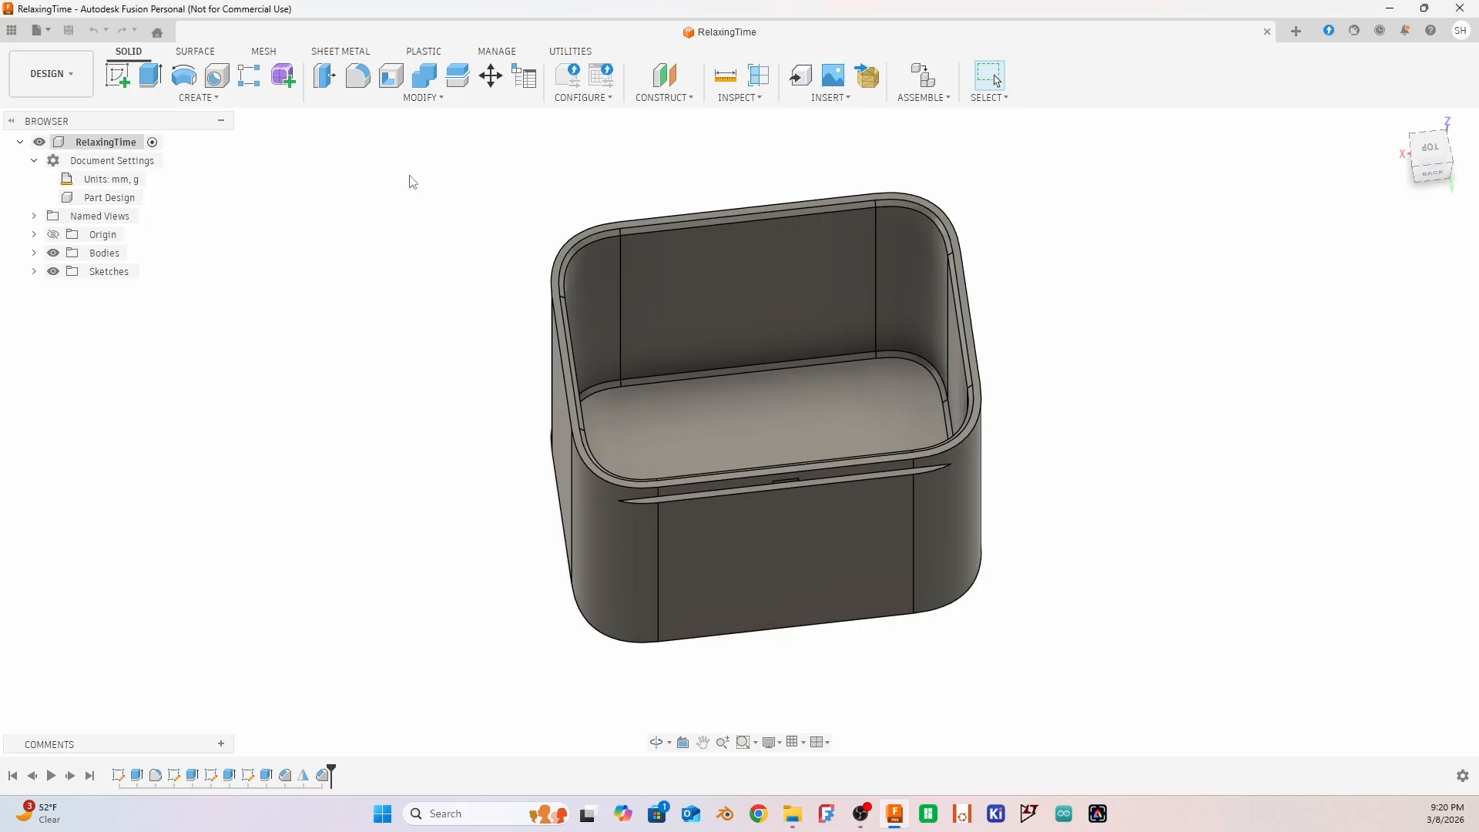
{"action": "middle_click_drag", "start_coordinate": [413, 182], "coordinate": [356, 291], "text": "shift"}
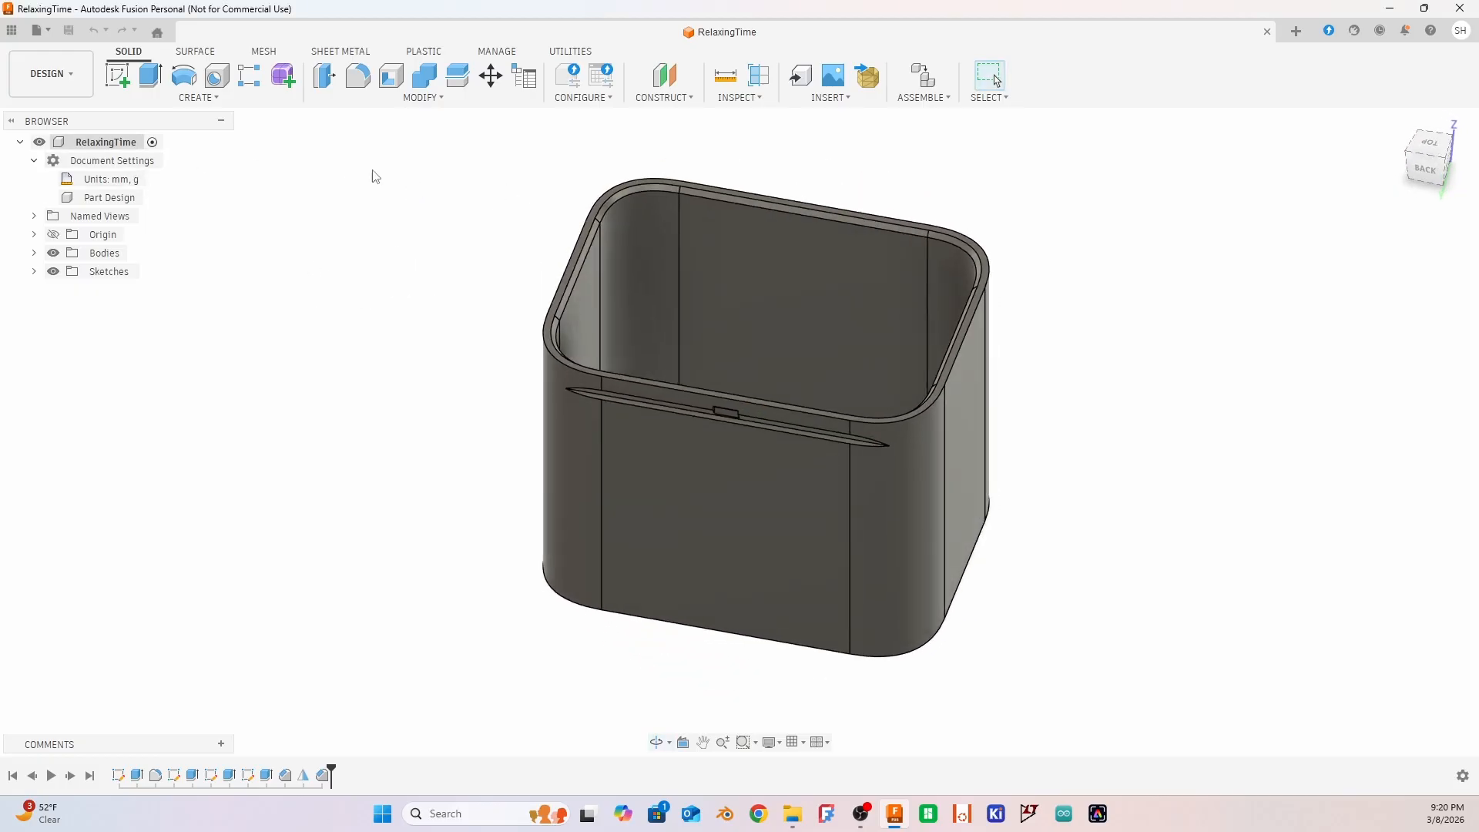
{"action": "middle_click_drag", "start_coordinate": [428, 179], "coordinate": [521, 210], "text": "shift"}
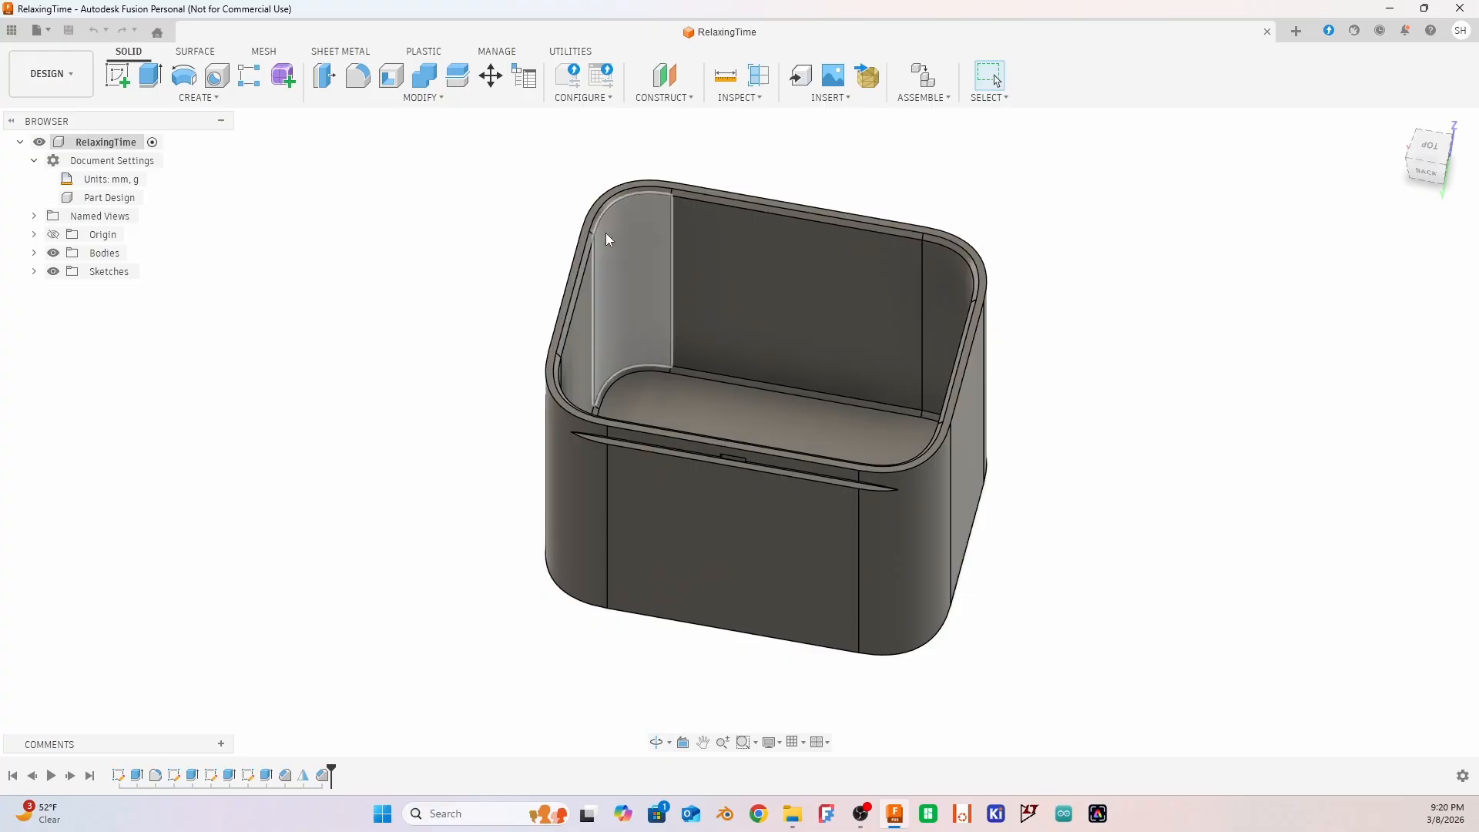
Start a new sketch on the flat top rim face of the box
{"action": "scroll", "coordinate": [606, 233], "scroll_direction": "down", "scroll_amount": 3}
{"action": "scroll", "coordinate": [599, 210], "scroll_direction": "up", "scroll_amount": 8}
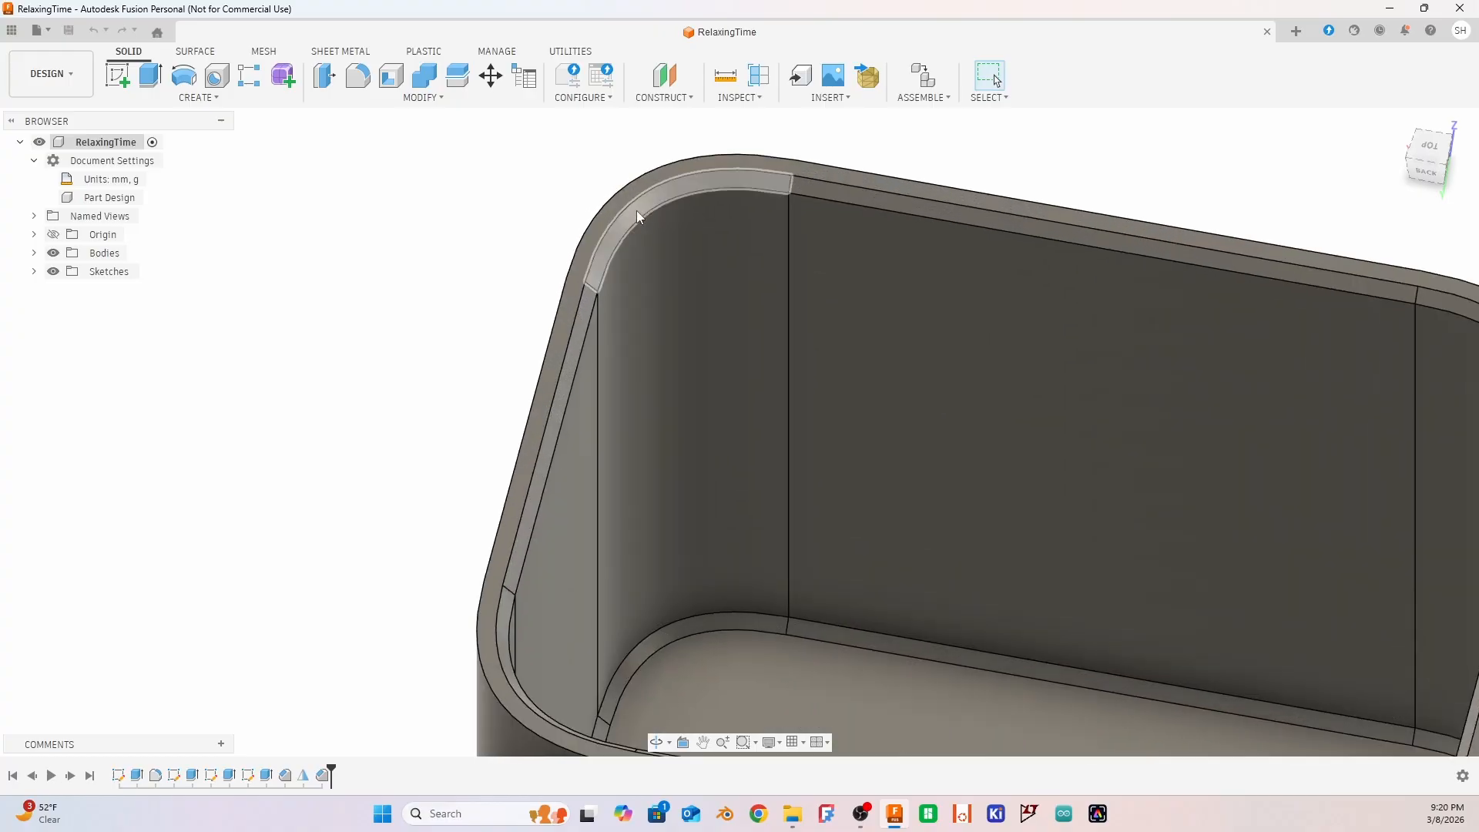
{"action": "left_click", "coordinate": [599, 227]}
{"action": "scroll", "coordinate": [770, 263], "scroll_direction": "up", "scroll_amount": 3}
{"action": "scroll", "coordinate": [743, 250], "scroll_direction": "down", "scroll_amount": 3}
{"action": "scroll", "coordinate": [723, 242], "scroll_direction": "down", "scroll_amount": 5}
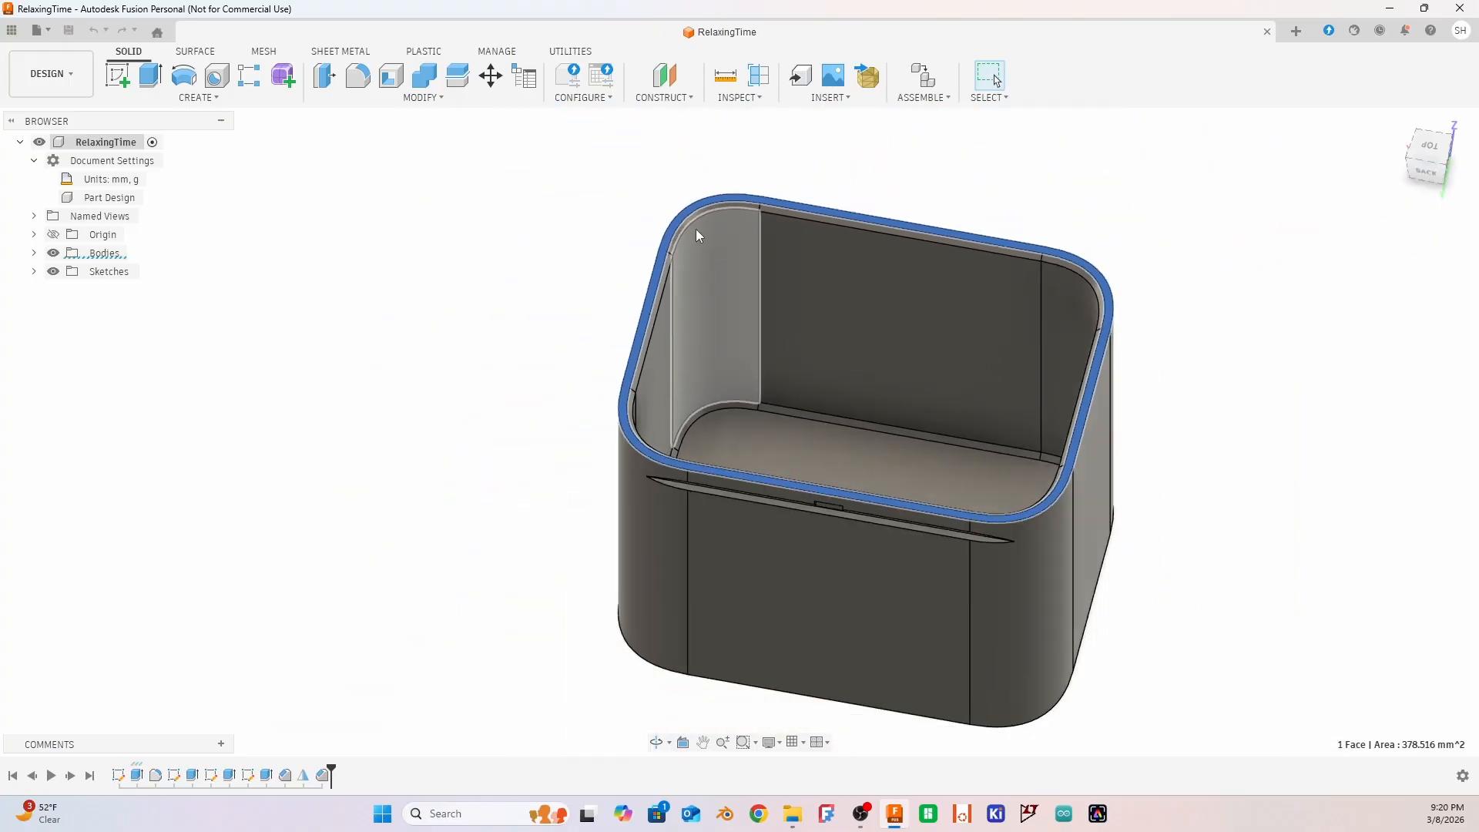
{"action": "left_click", "coordinate": [119, 77]}
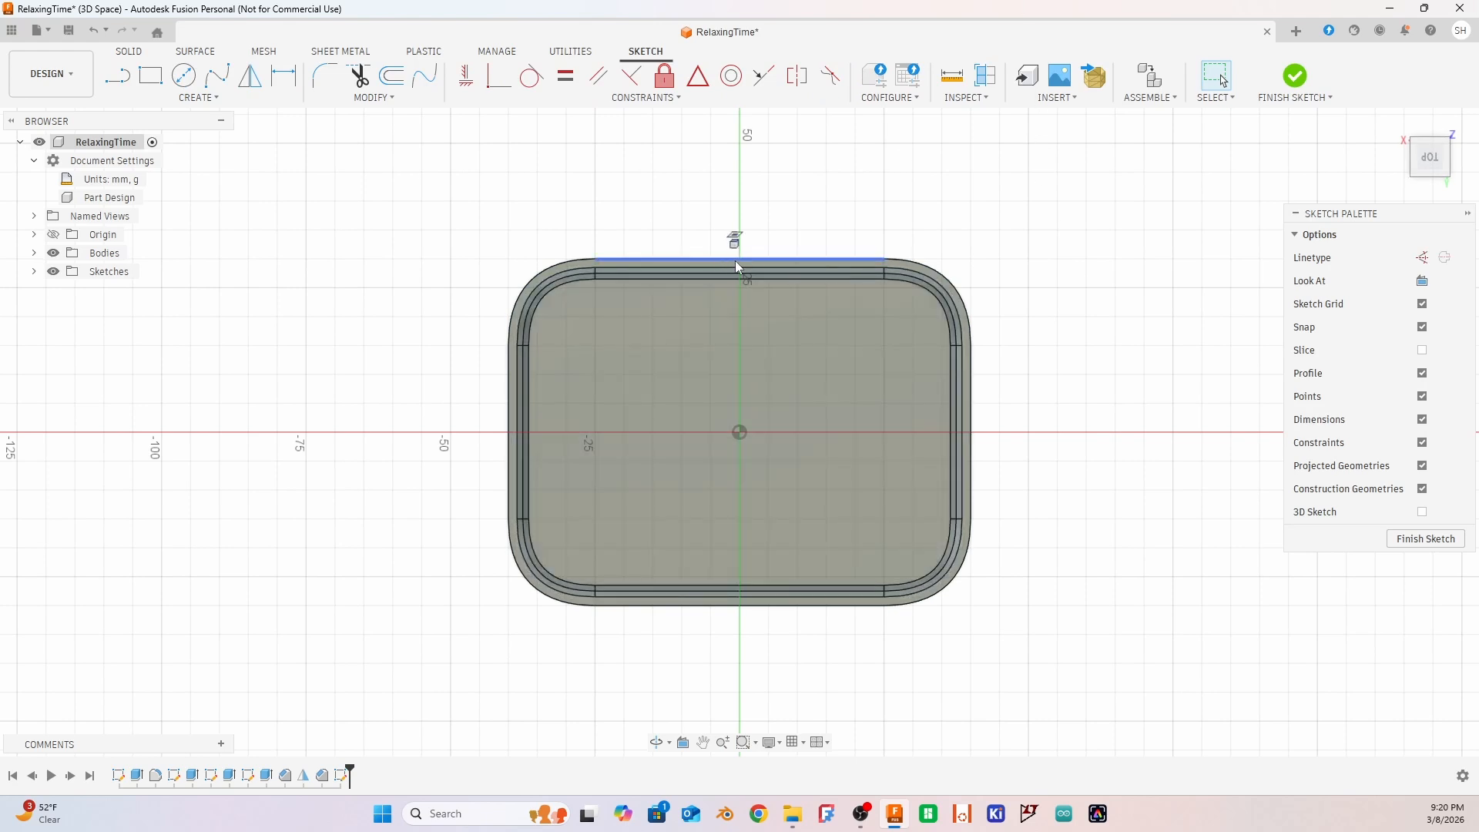
Project the top rim face's edges into the sketch with the projection link kept on
{"action": "key", "text": "p"}
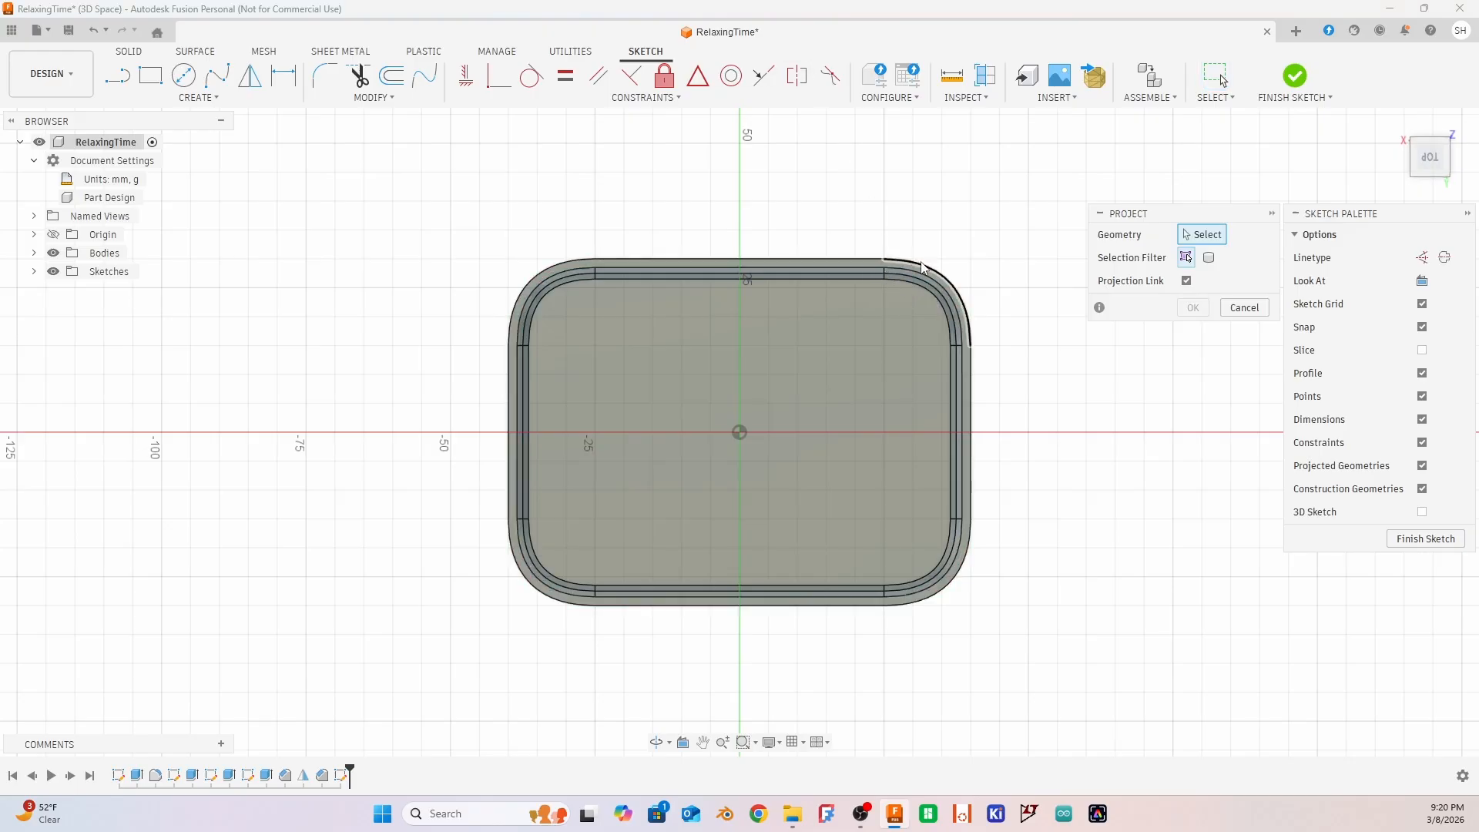
{"action": "left_click", "coordinate": [807, 259]}
{"action": "left_click", "coordinate": [809, 265]}
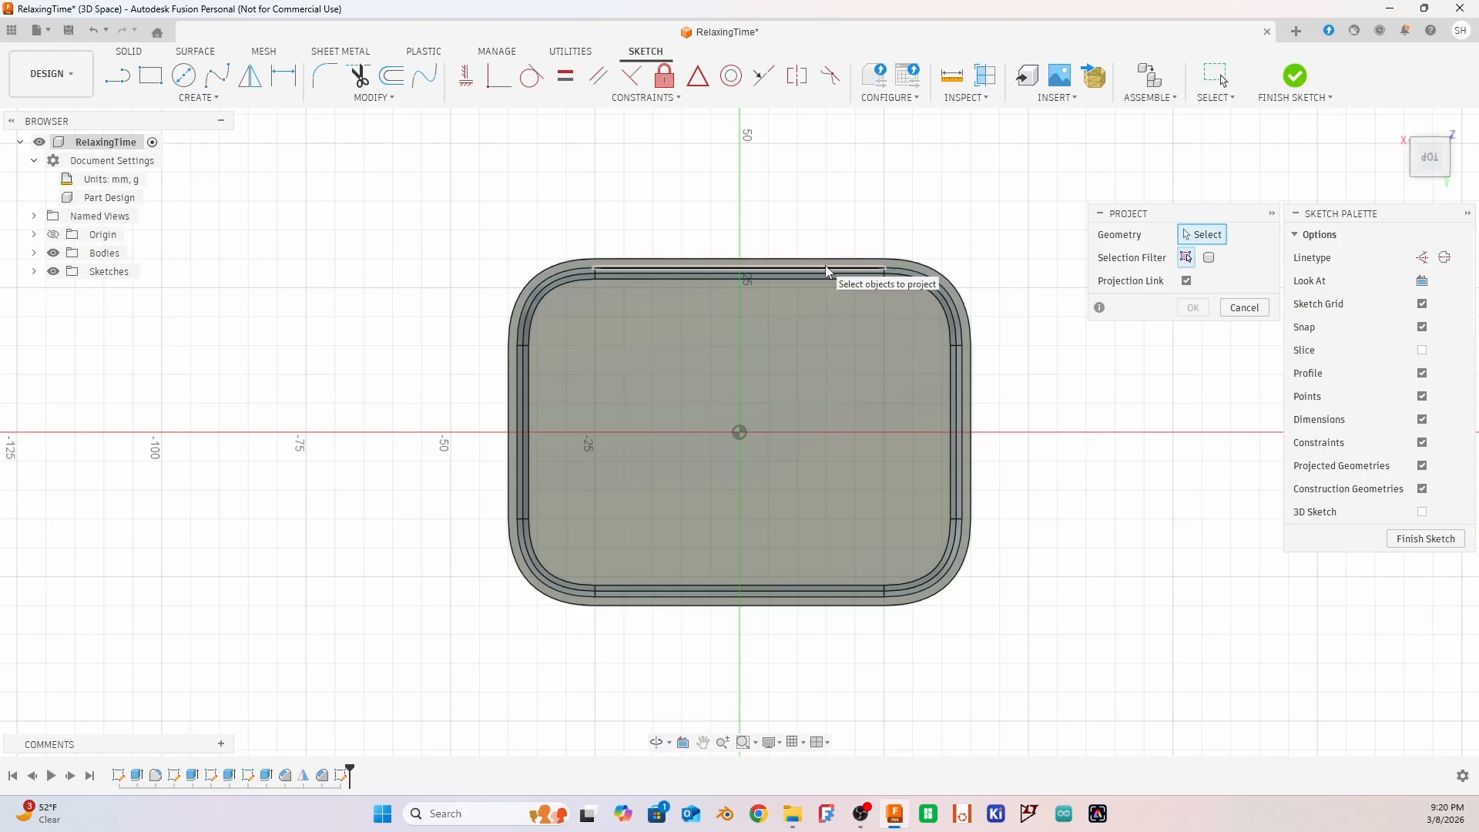
{"action": "left_click", "coordinate": [825, 268]}
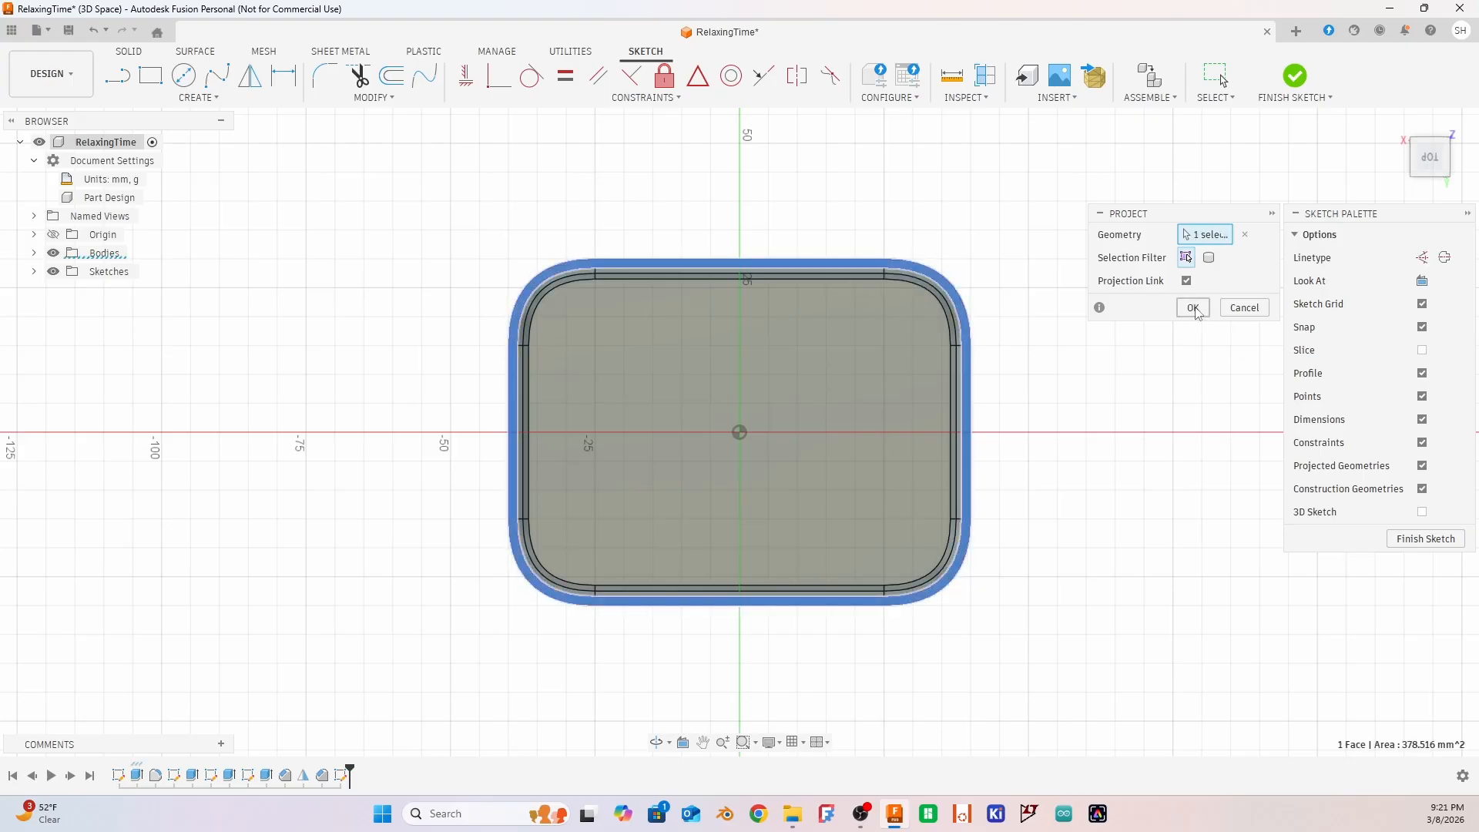
{"action": "left_click", "coordinate": [1192, 307]}
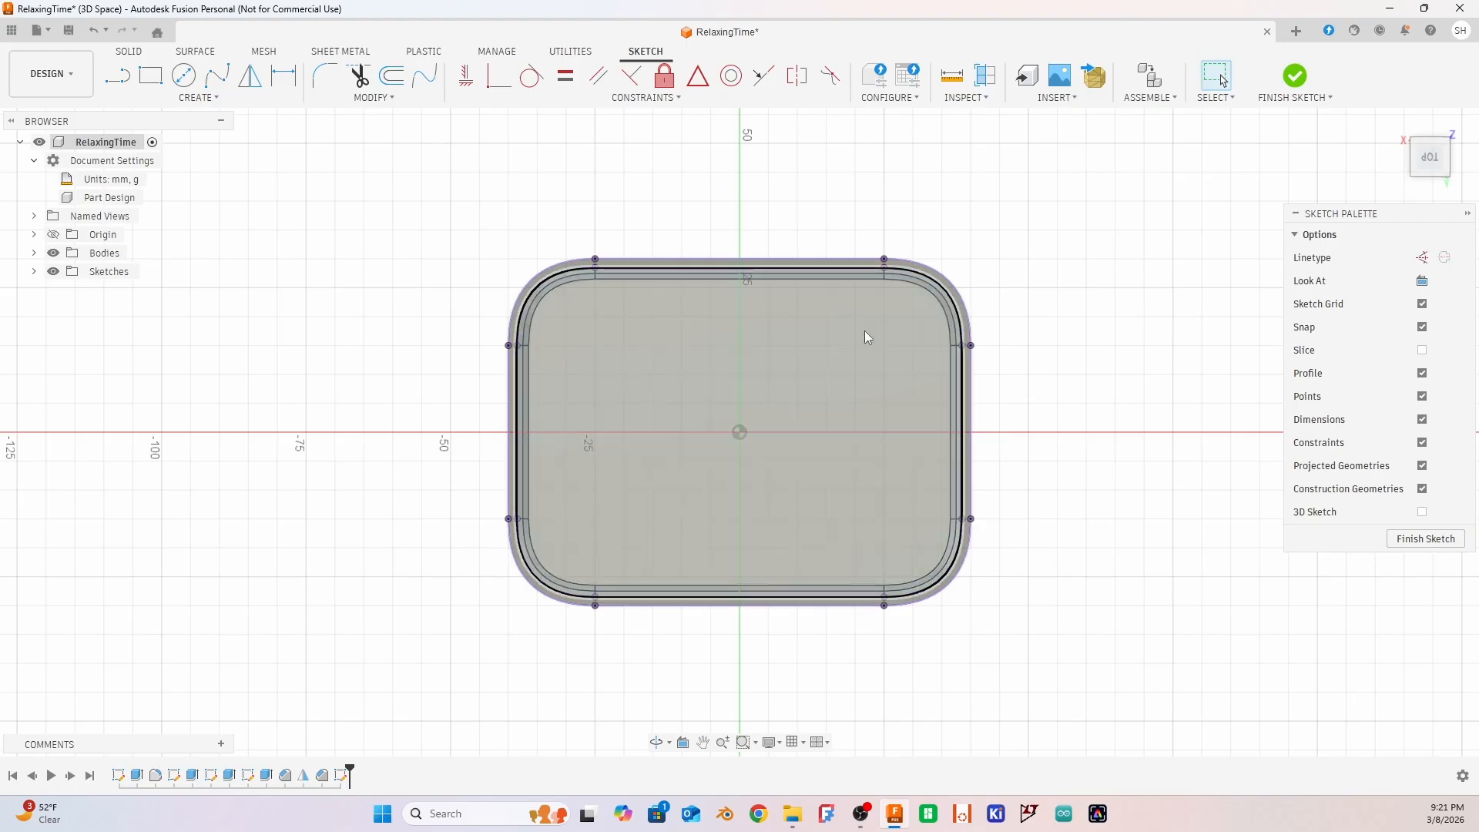
Hide Body1 and delete the projected inner rim outline from the sketch
{"action": "left_click", "coordinate": [34, 252]}
{"action": "left_click", "coordinate": [67, 272]}
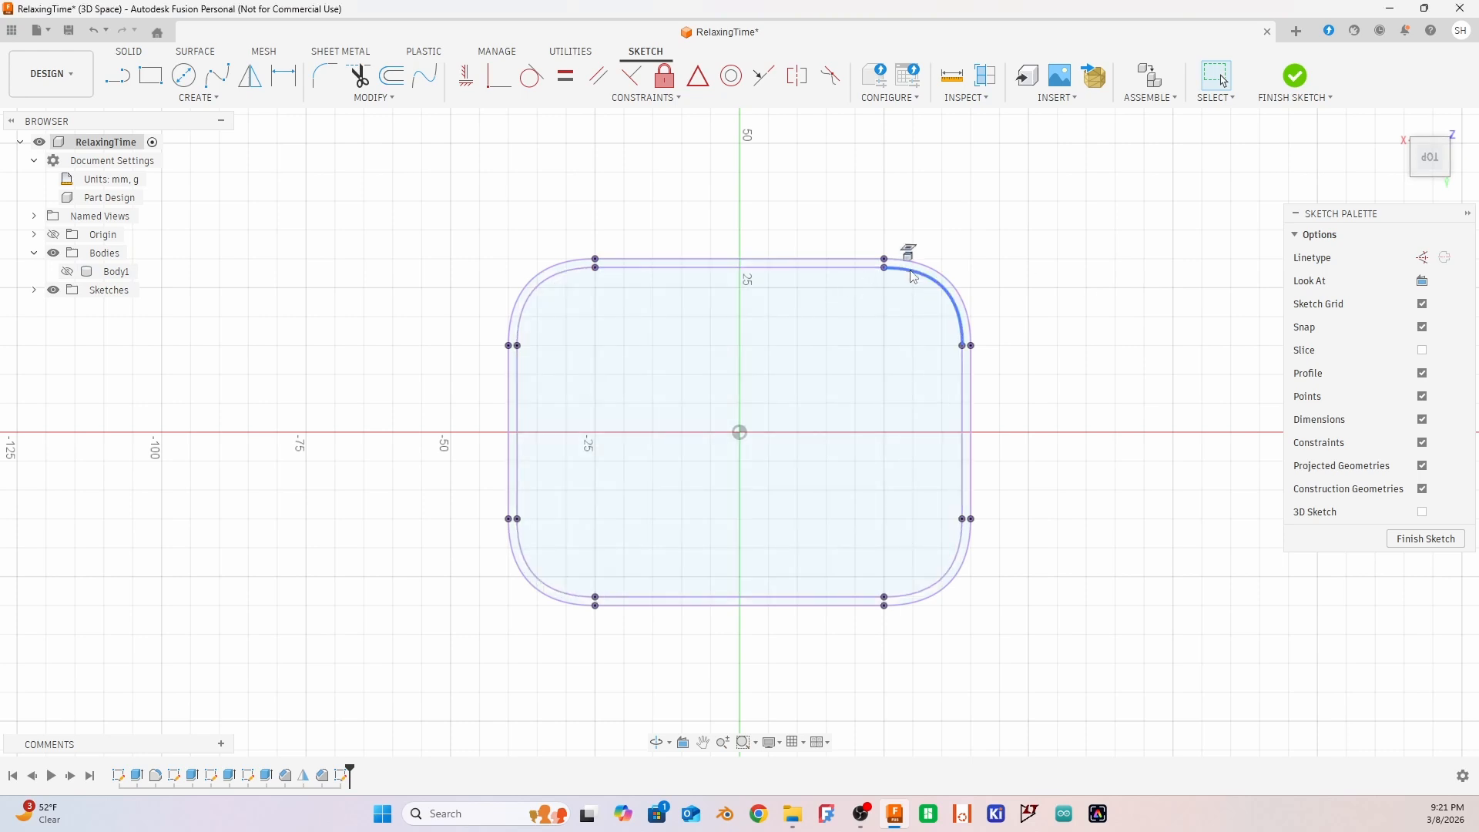
{"action": "double_click", "coordinate": [911, 275]}
{"action": "key", "text": "Escape"}
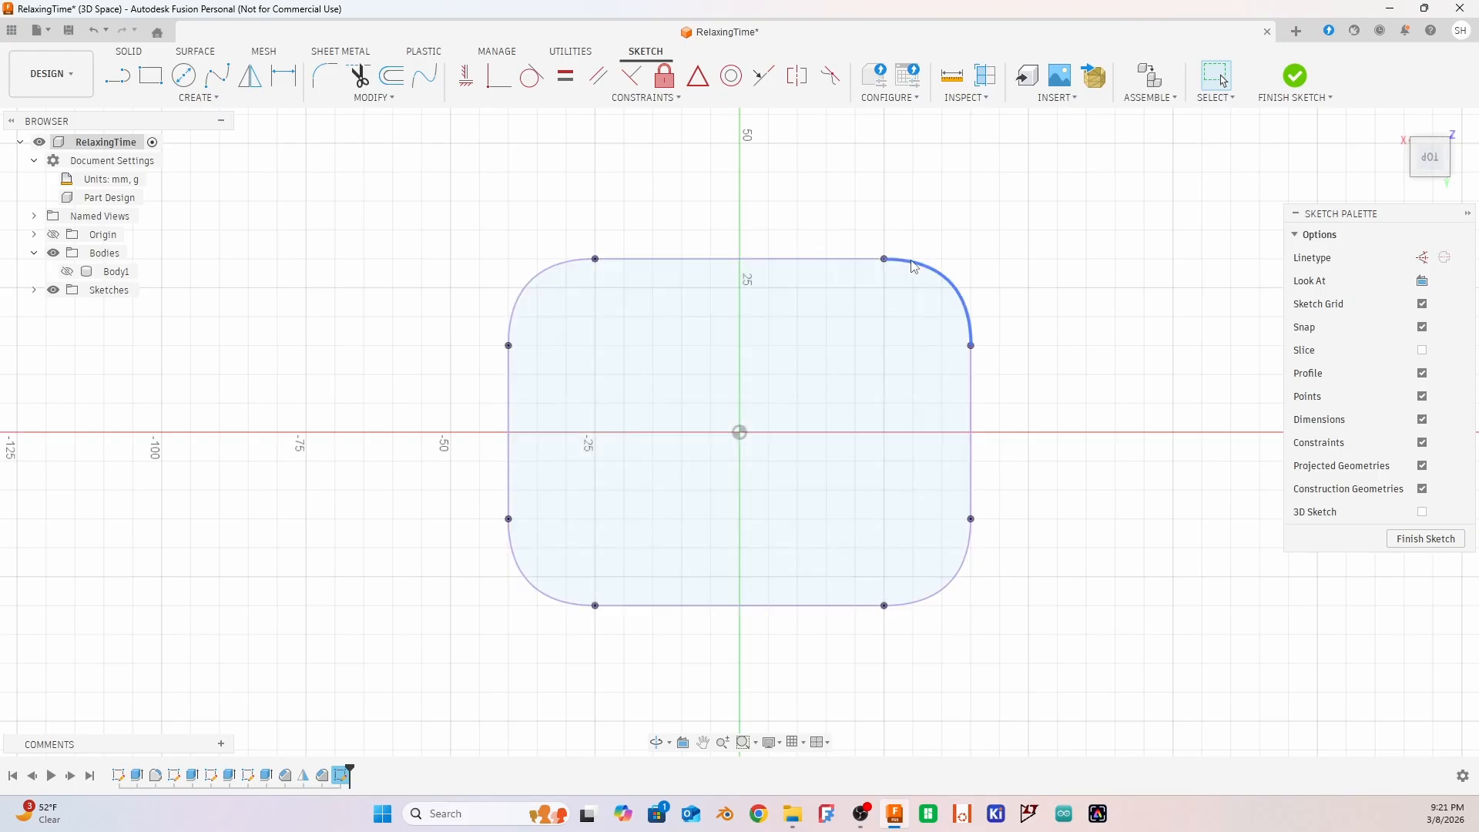
Offset the projected outer rim outline outward by entering a distance of -2 mm
{"action": "double_click", "coordinate": [911, 268]}
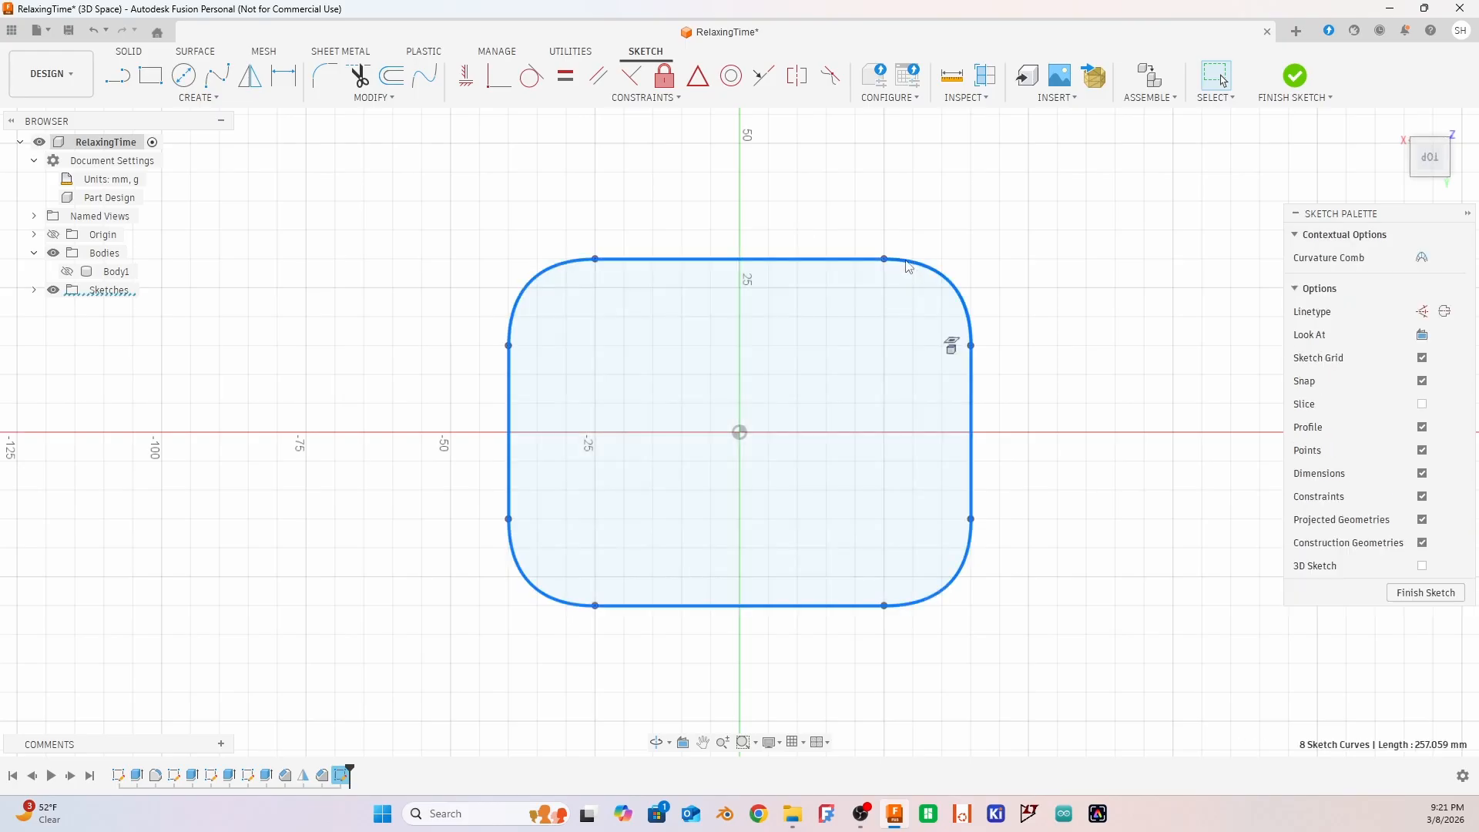
{"action": "type", "text": "s"}
{"action": "type", "text": "off"}
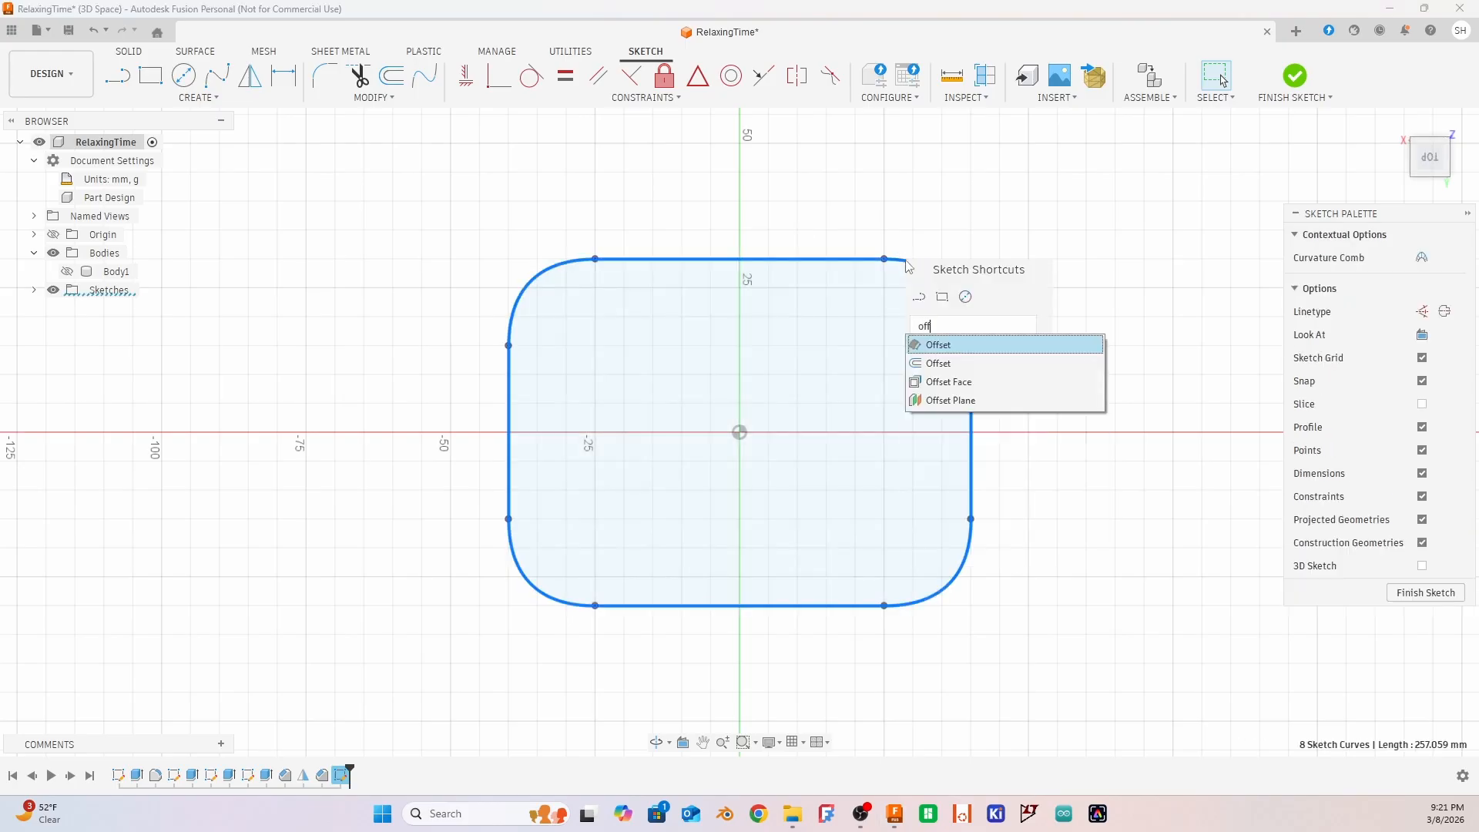
{"action": "left_click", "coordinate": [935, 363]}
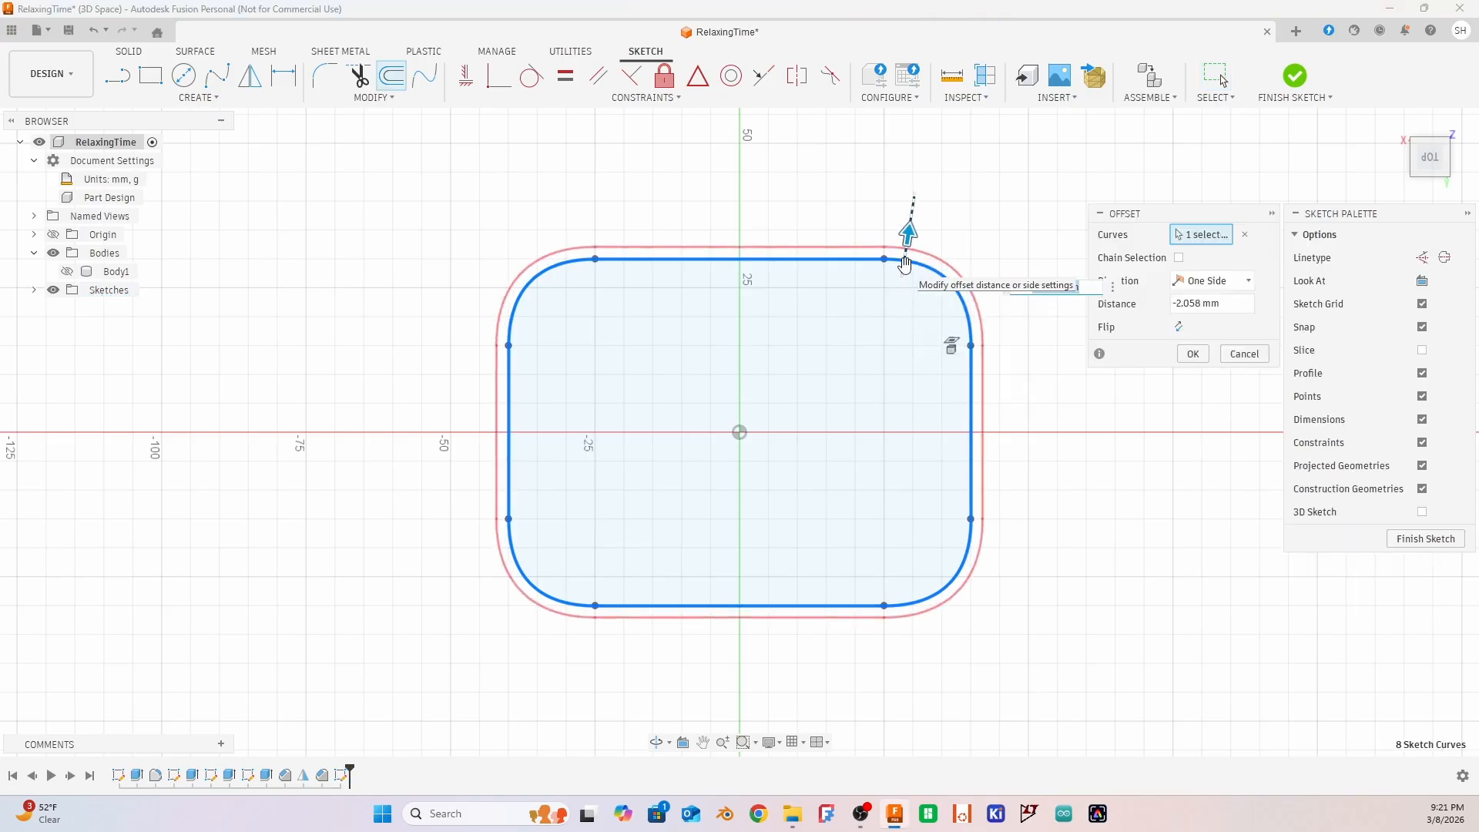
{"action": "type", "text": "-2"}
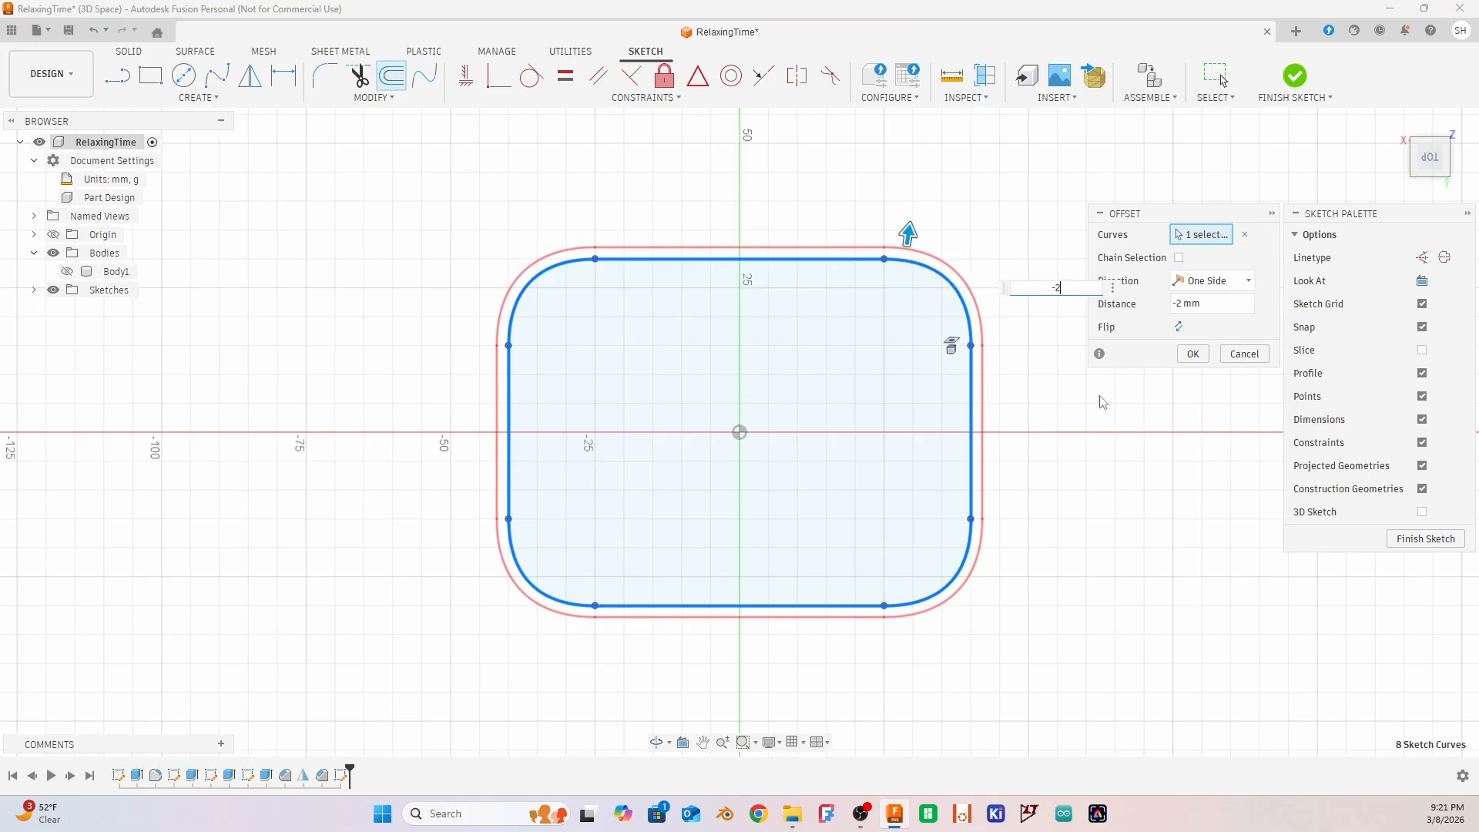
{"action": "key", "text": "Return"}
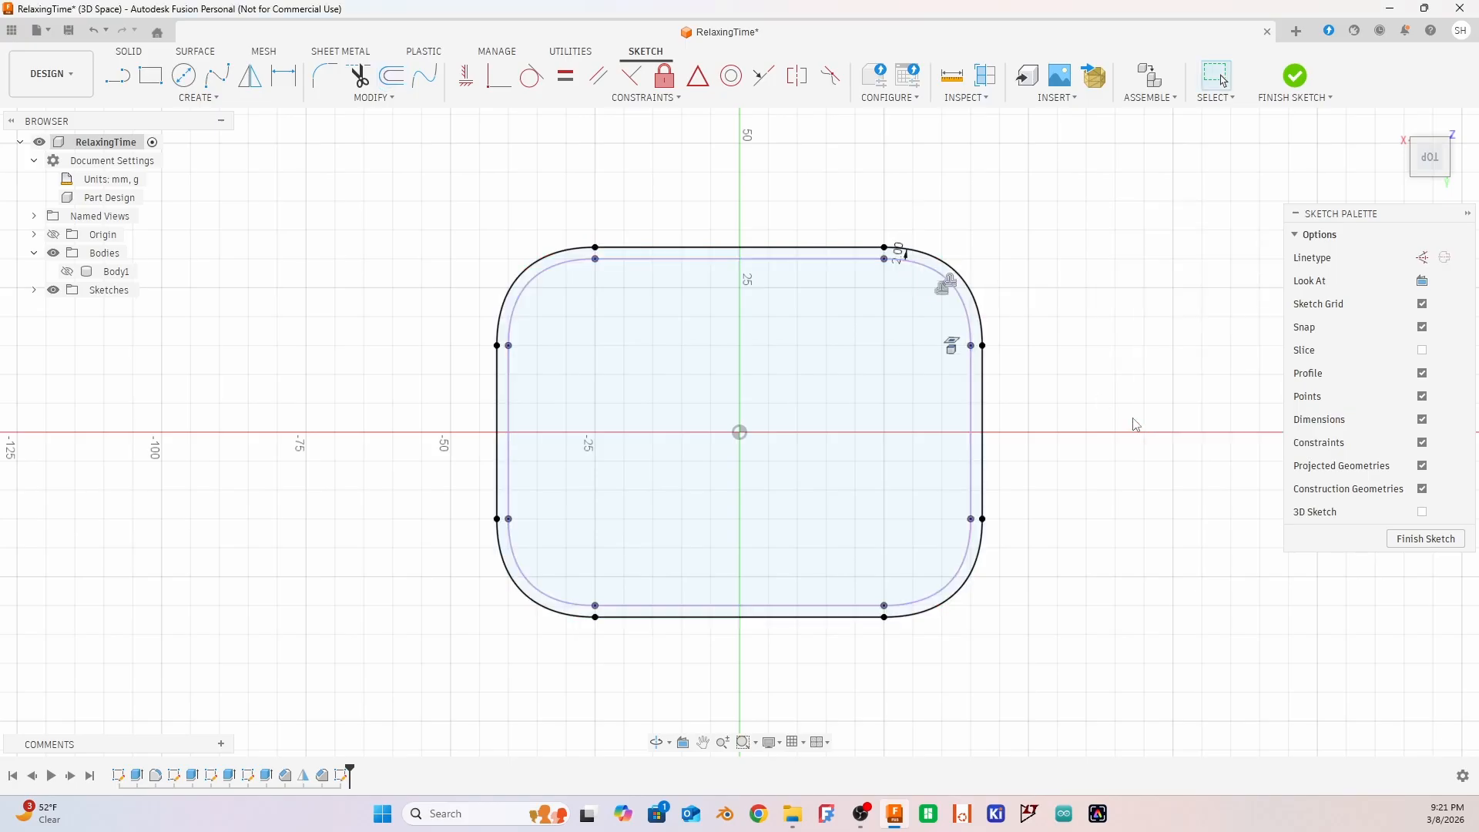
Delete the projected outer rim outline, finish the sketch and show Body1 again
{"action": "double_click", "coordinate": [803, 266]}
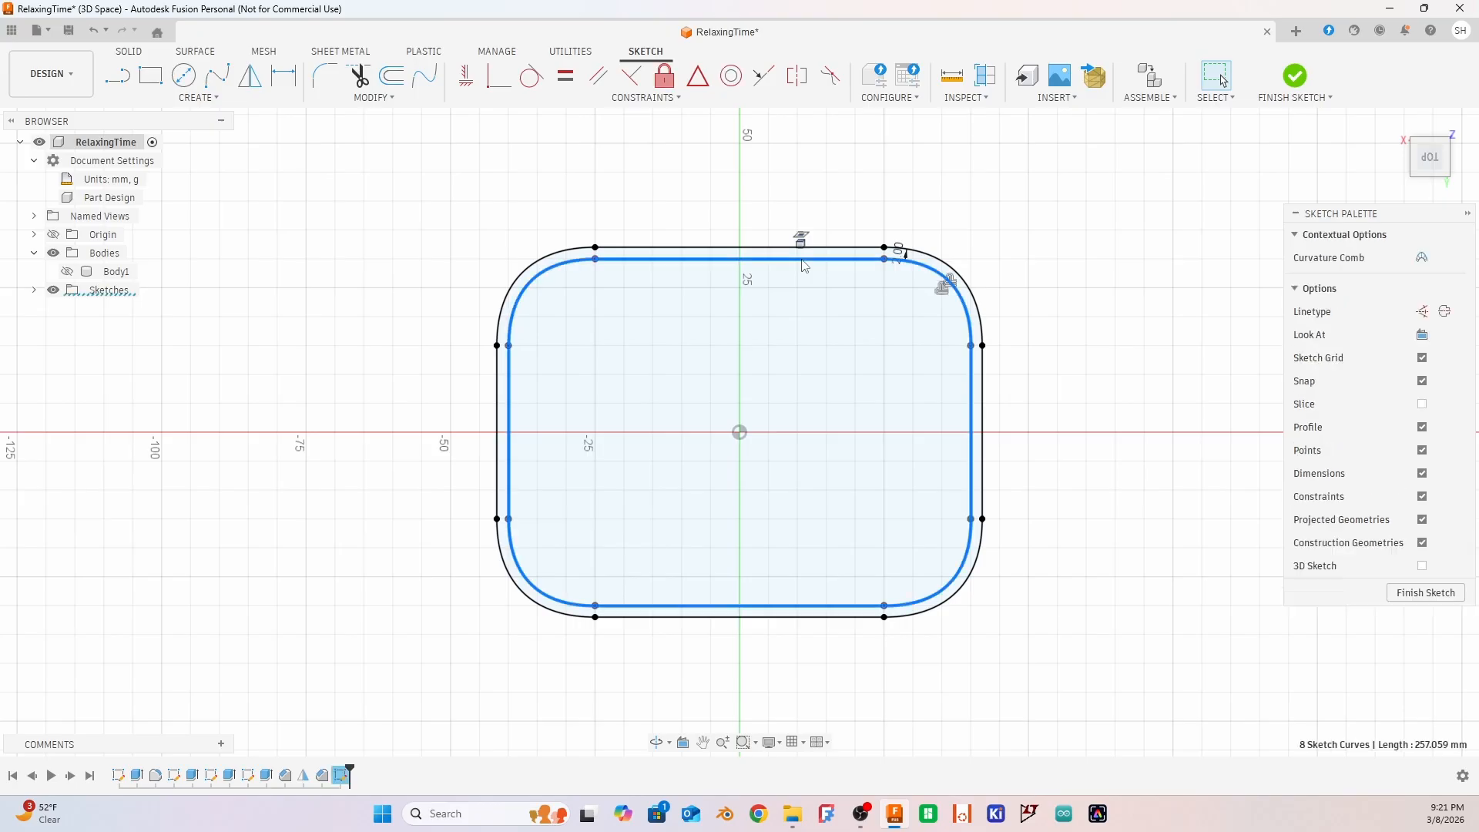
{"action": "key", "text": "Delete"}
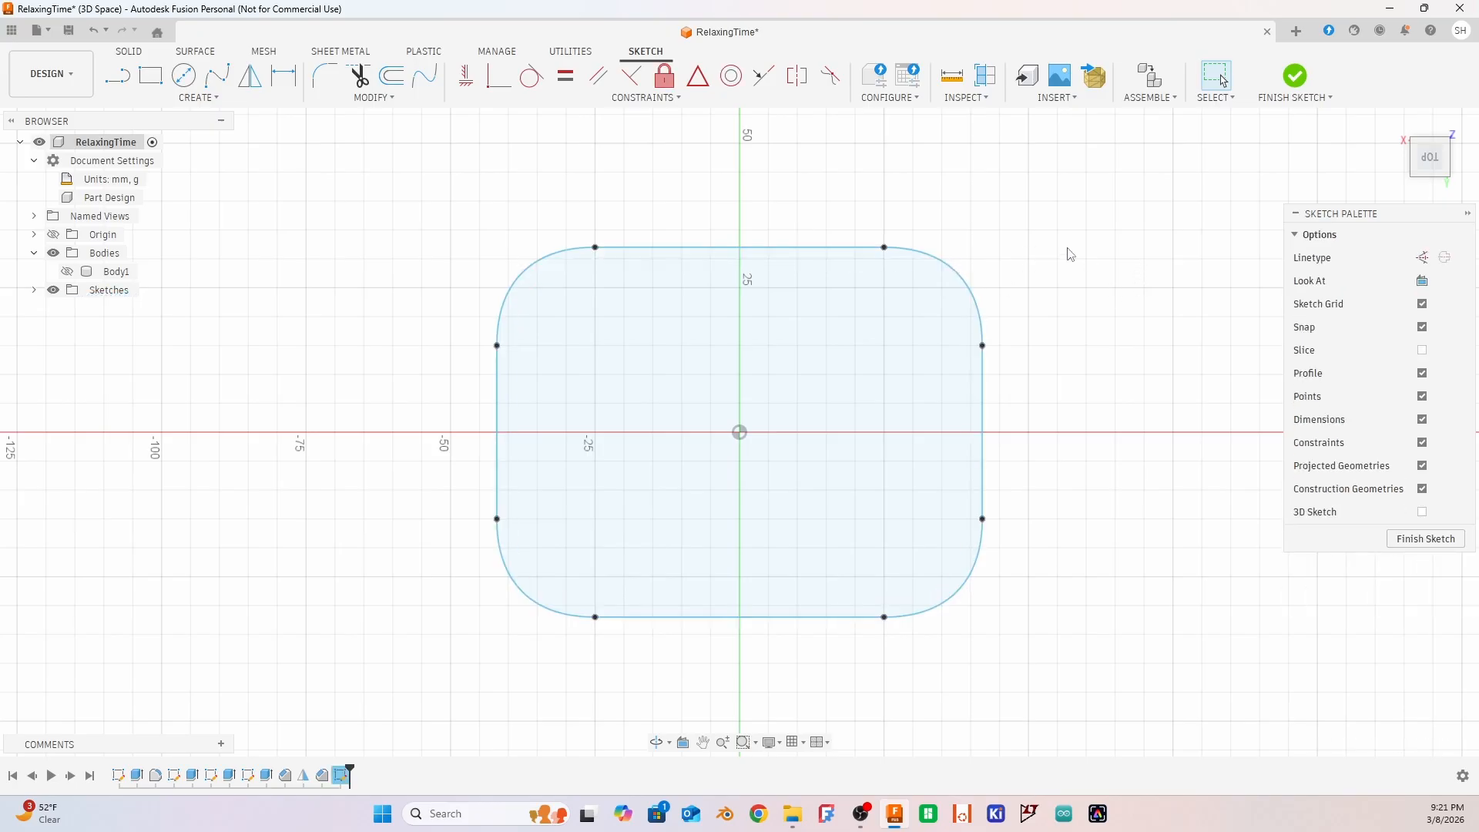
{"action": "left_click", "coordinate": [1419, 546]}
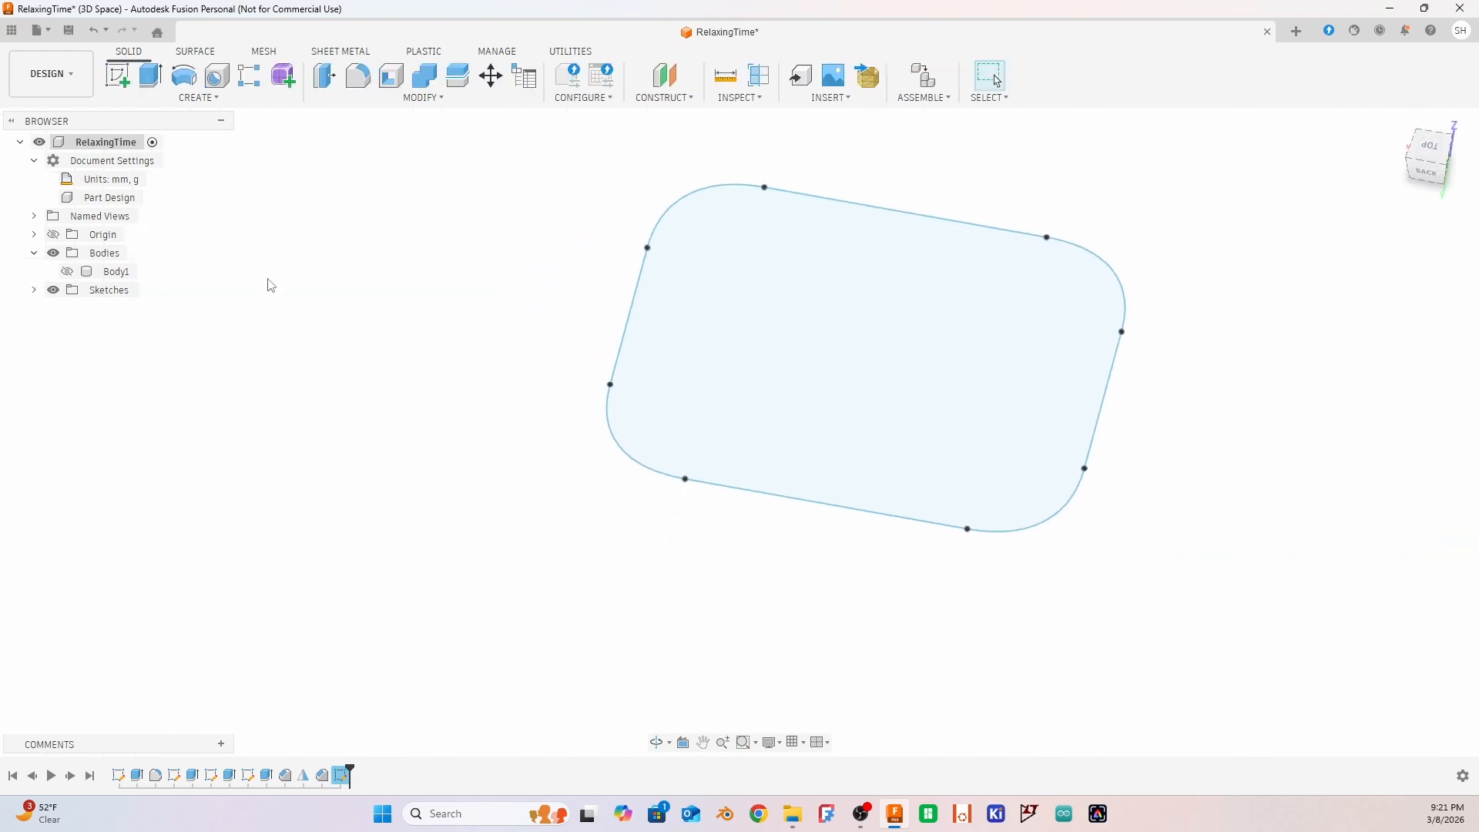
{"action": "left_click", "coordinate": [69, 271]}
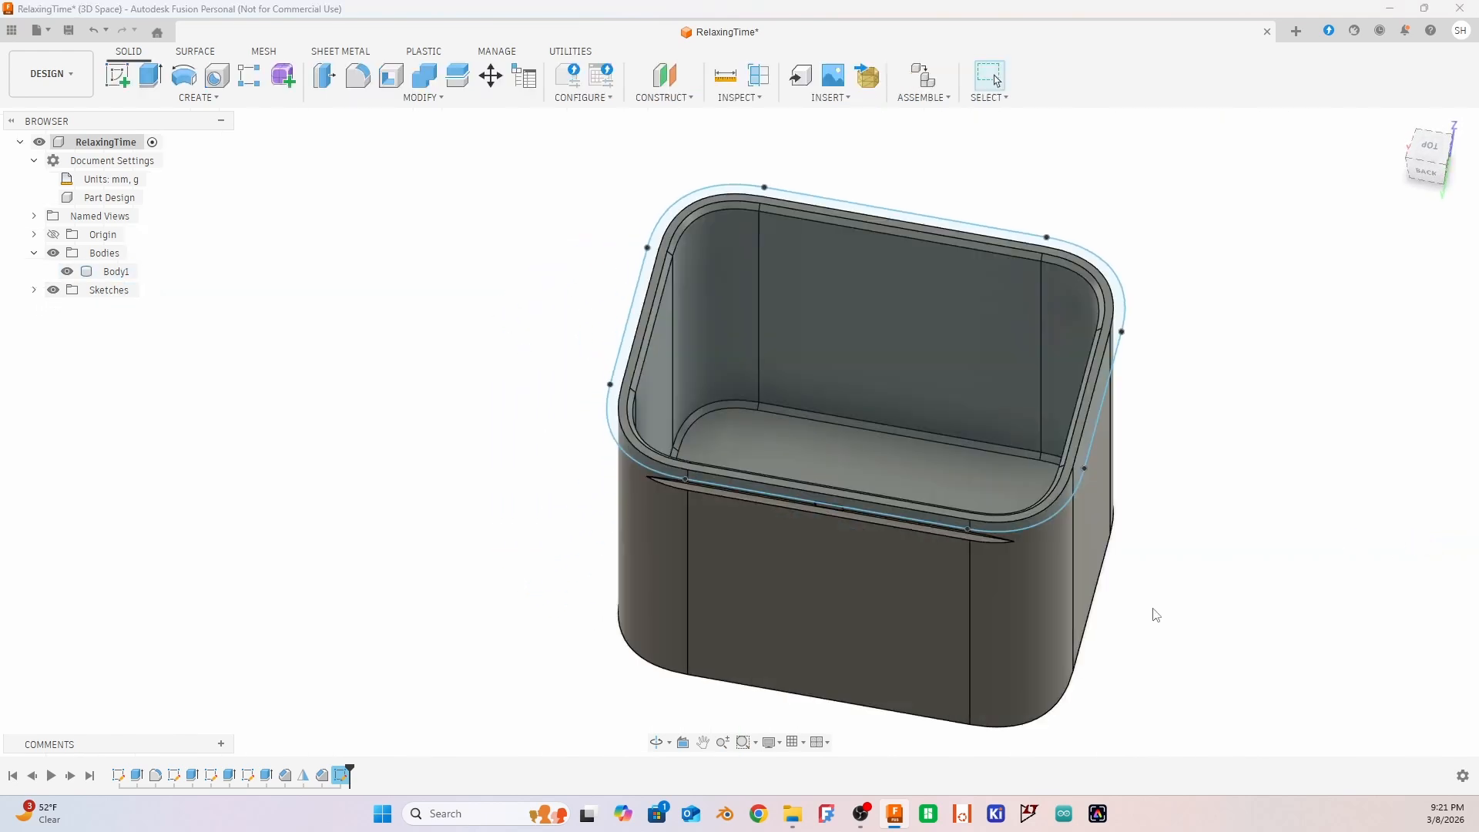
Set up an extrusion of the offset outline 5 mm down over the box with the New Body operation
{"action": "middle_click_drag", "start_coordinate": [1283, 650], "coordinate": [1217, 603], "text": "shift"}
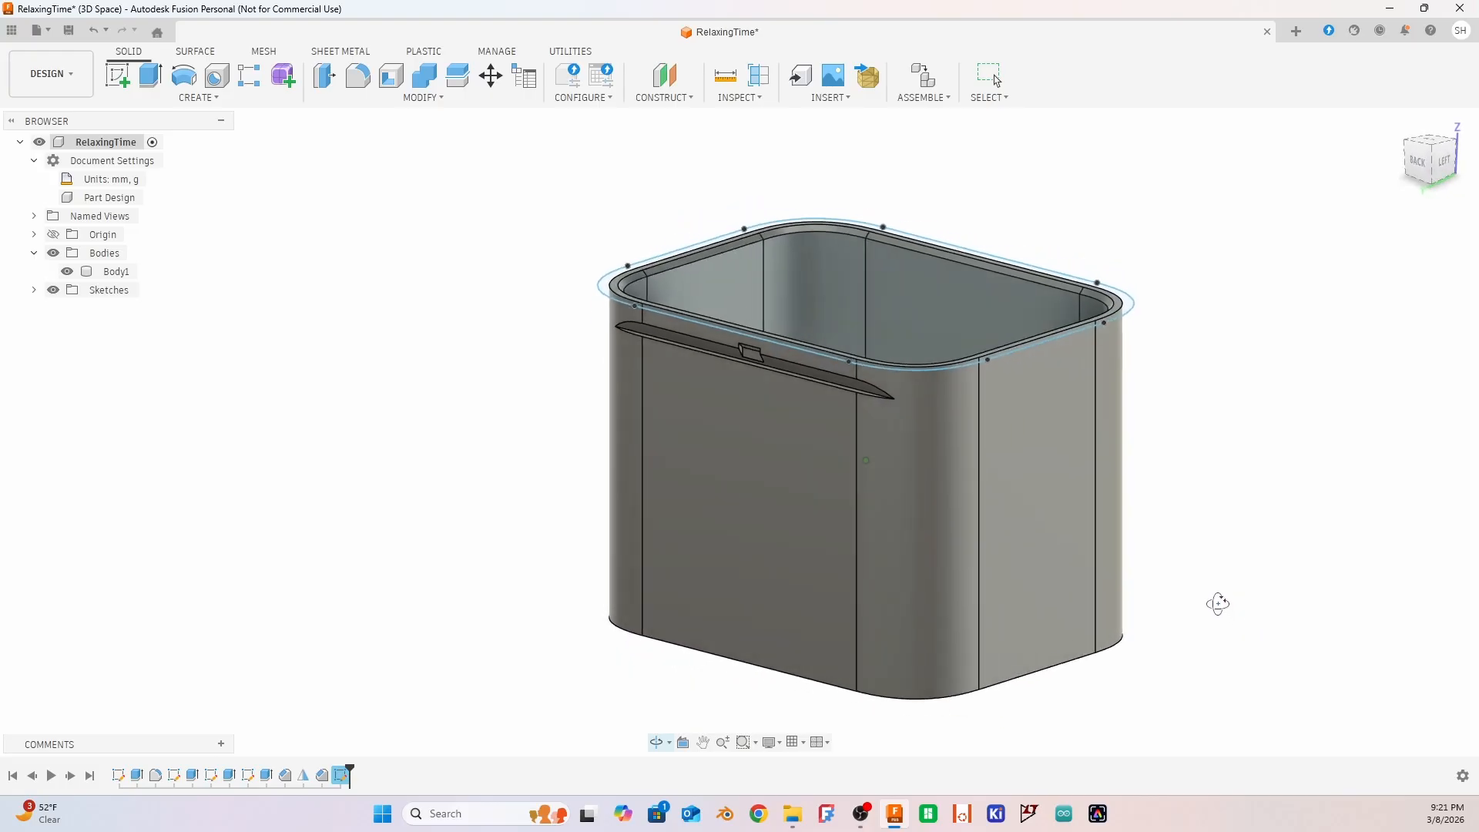
{"action": "left_click", "coordinate": [851, 285]}
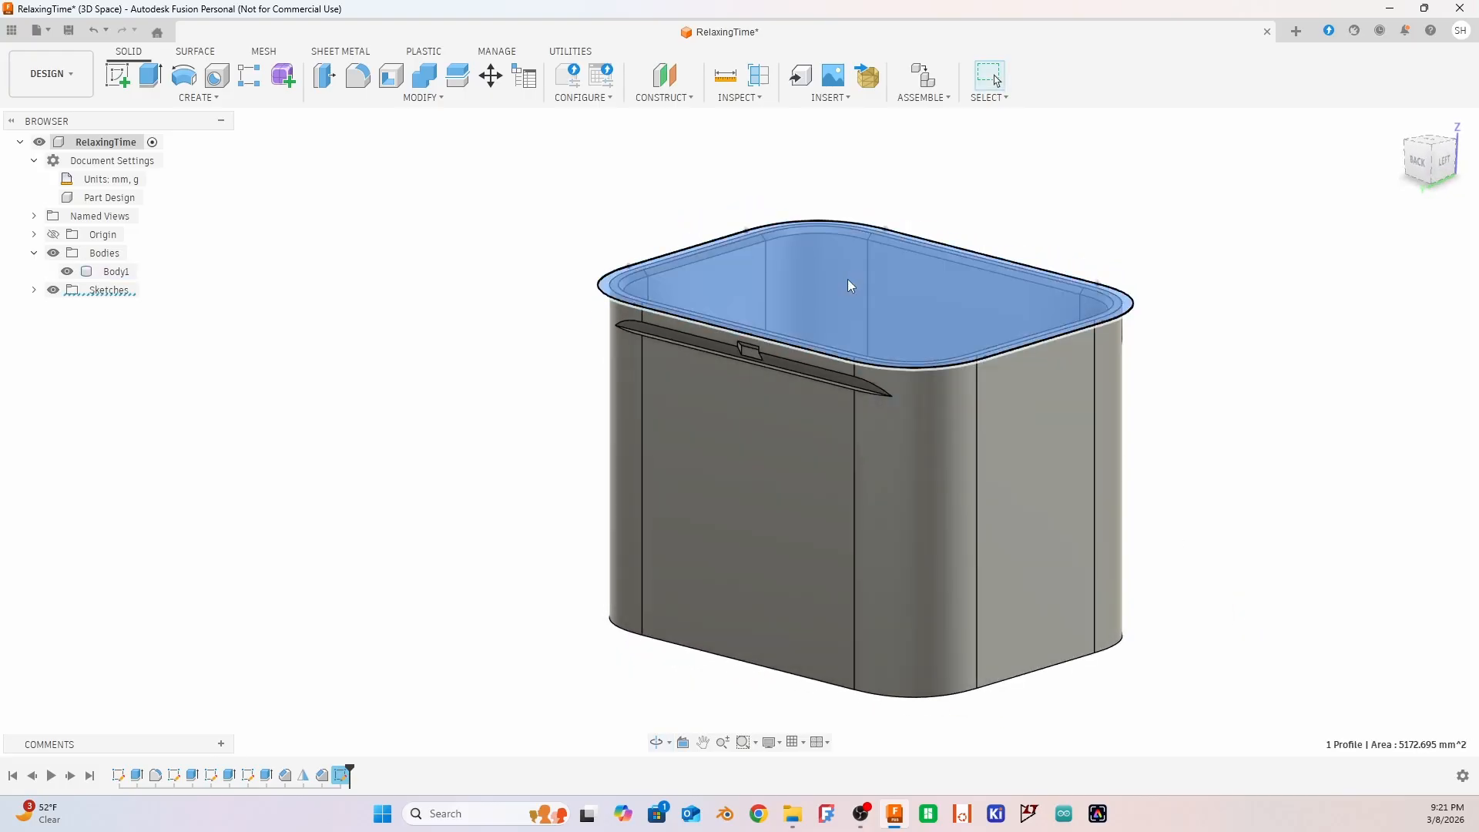
{"action": "key", "text": "e"}
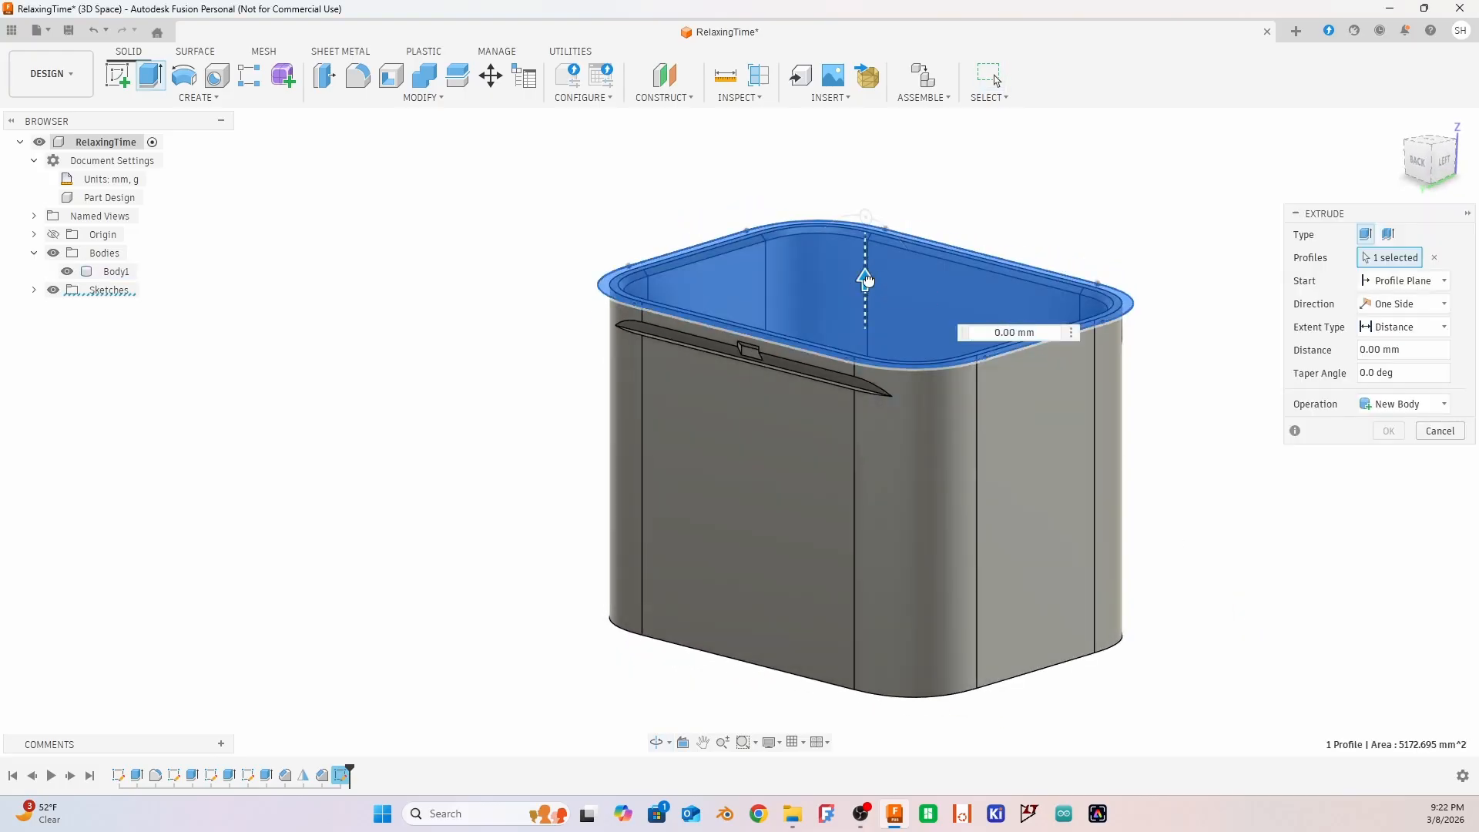
{"action": "left_click_drag", "start_coordinate": [868, 281], "coordinate": [874, 315]}
{"action": "left_click", "coordinate": [1403, 406]}
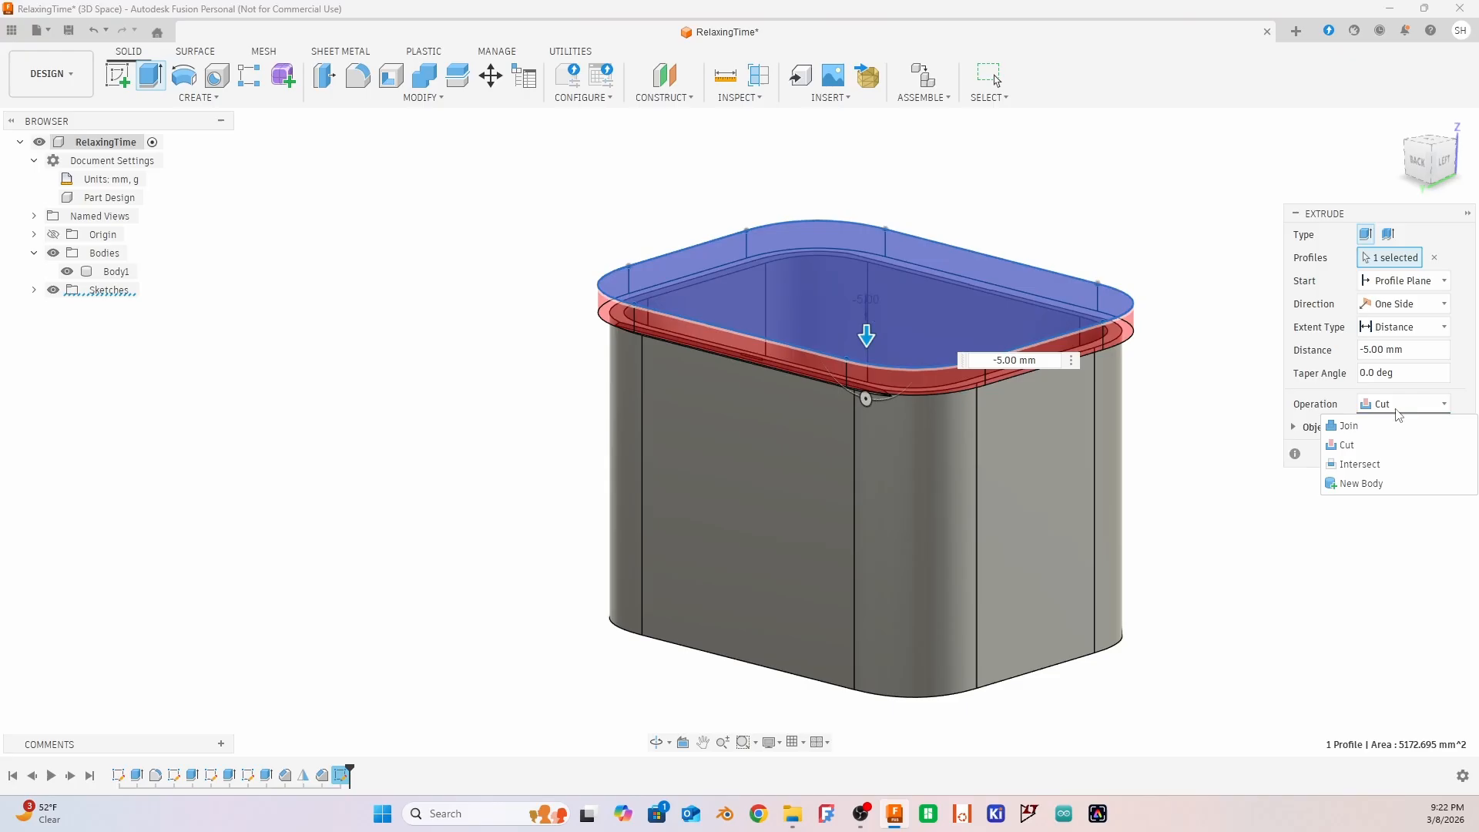
{"action": "left_click", "coordinate": [1349, 483]}
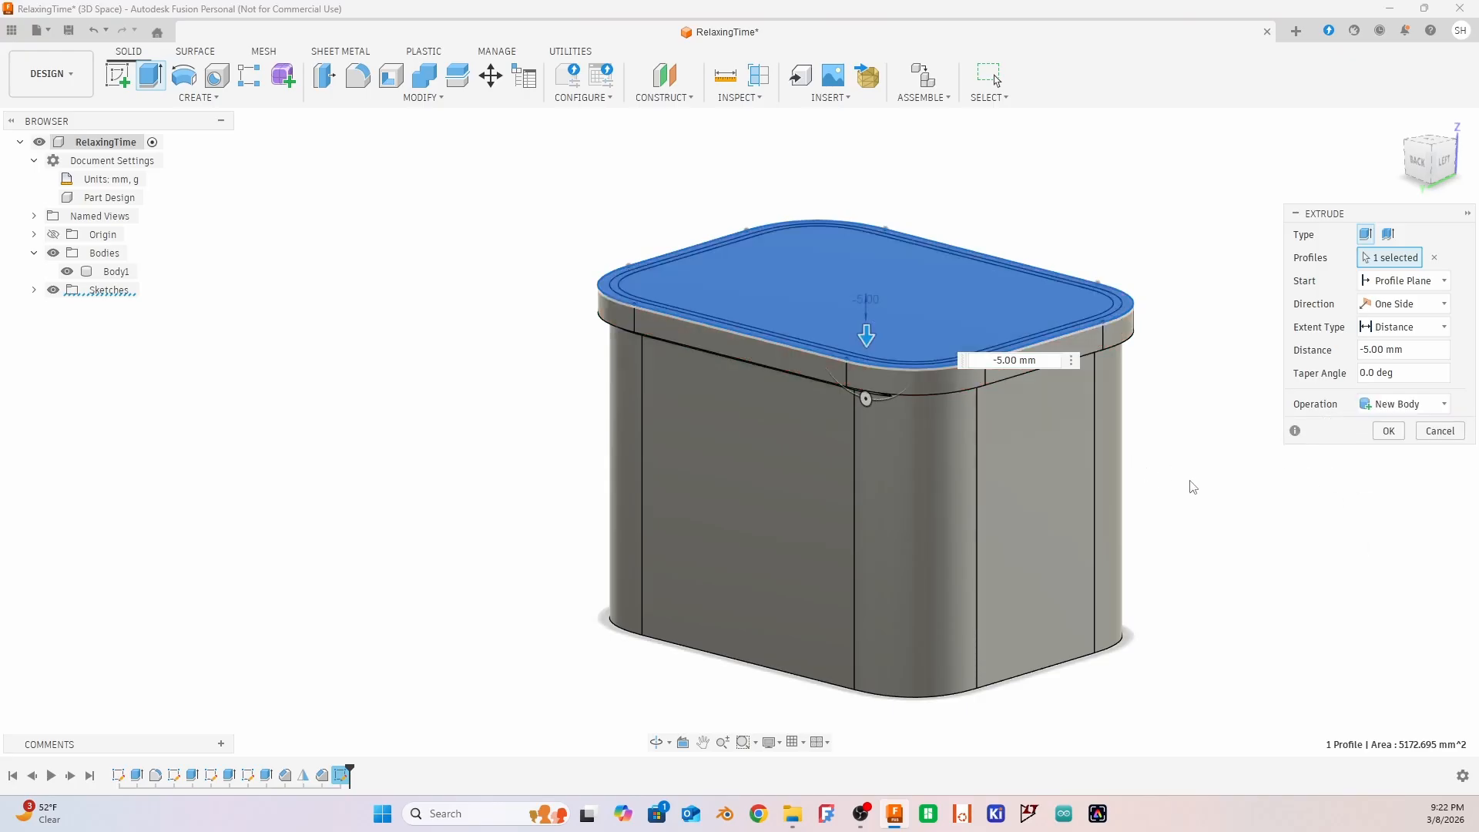
Change the lid extrusion's extent type to To Object, keeping it one-sided
{"action": "middle_click_drag", "start_coordinate": [1193, 487], "coordinate": [1264, 472], "text": "shift"}
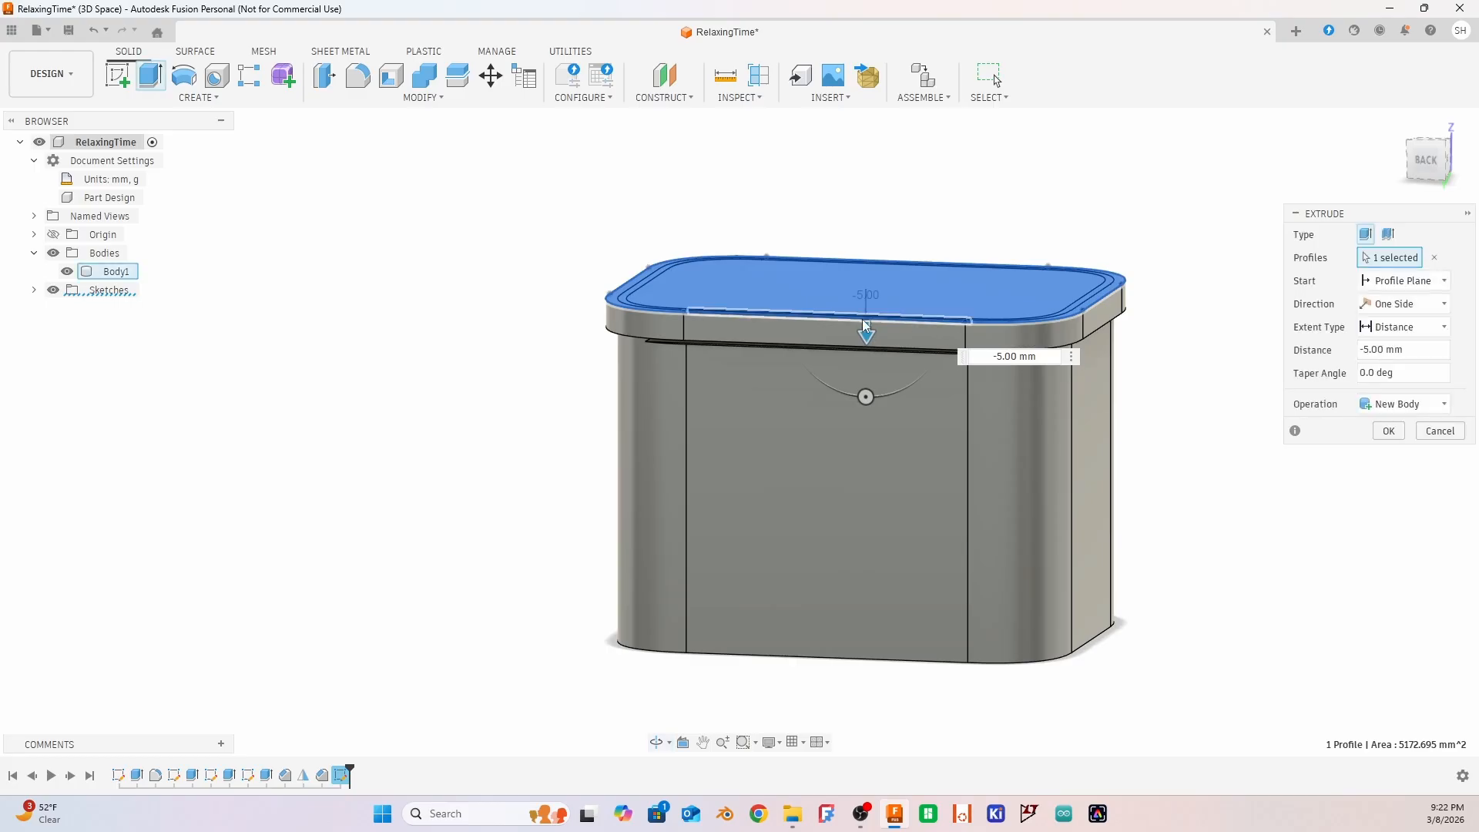
{"action": "left_click_drag", "start_coordinate": [864, 323], "coordinate": [865, 246]}
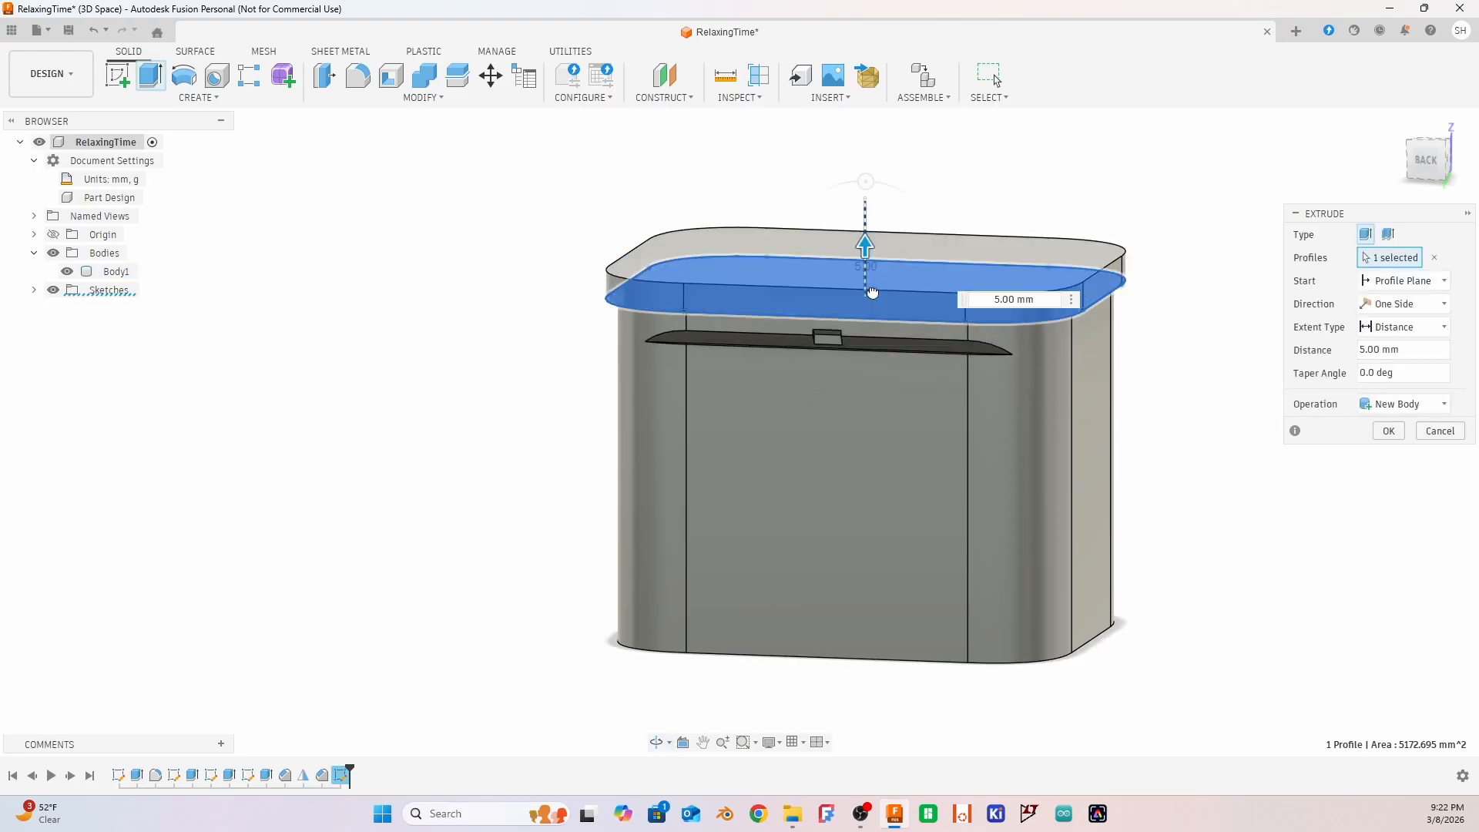
{"action": "left_click", "coordinate": [1389, 308]}
{"action": "left_click", "coordinate": [1347, 426]}
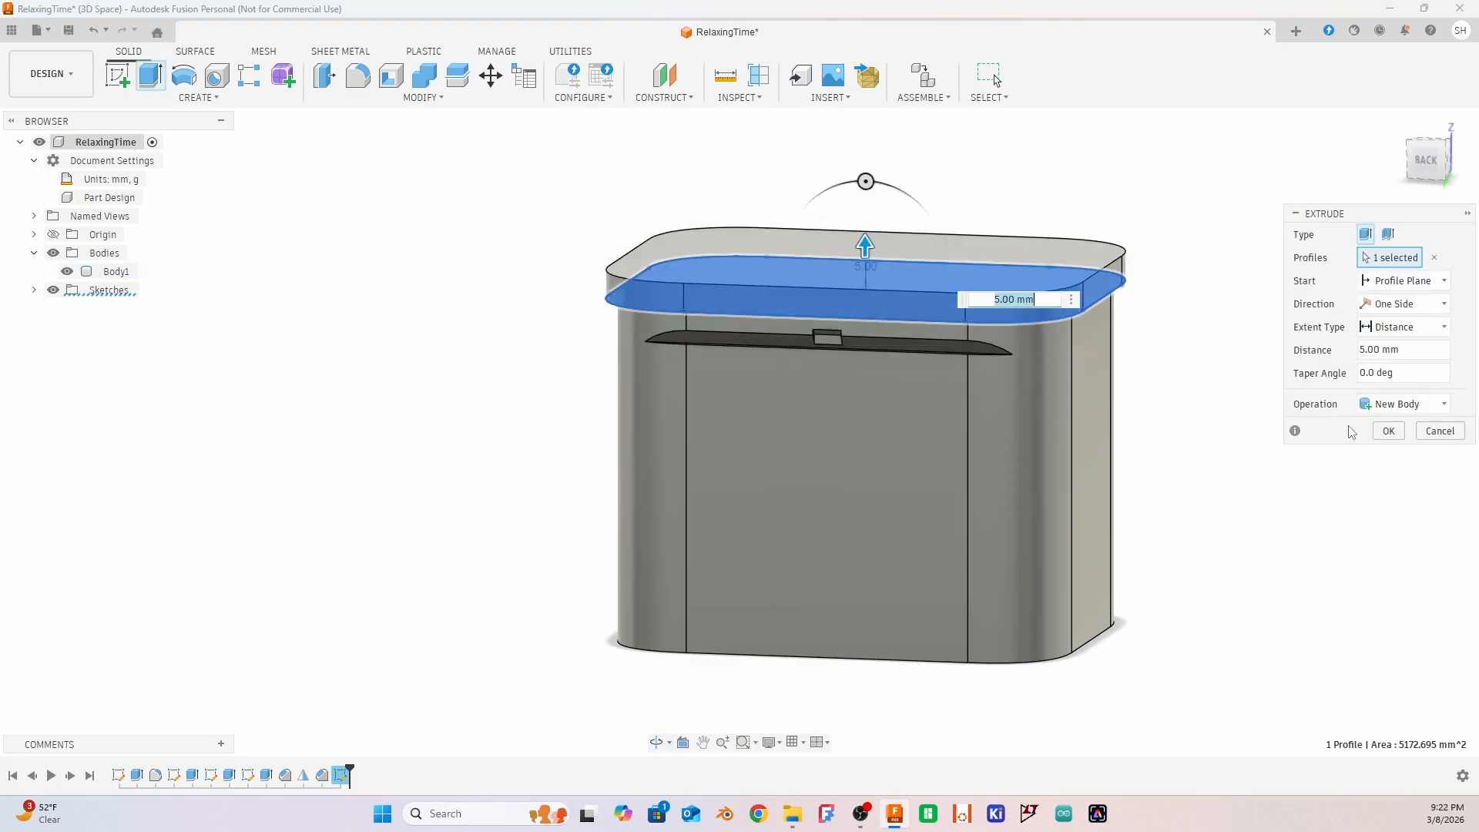
{"action": "left_click", "coordinate": [1405, 333]}
{"action": "left_click", "coordinate": [1369, 371]}
Extrude the lid profile down to the long, thin snap-feature face below the rim on the box's back wall, as a new body
{"action": "middle_click_drag", "start_coordinate": [1134, 199], "coordinate": [1152, 211], "text": "shift"}
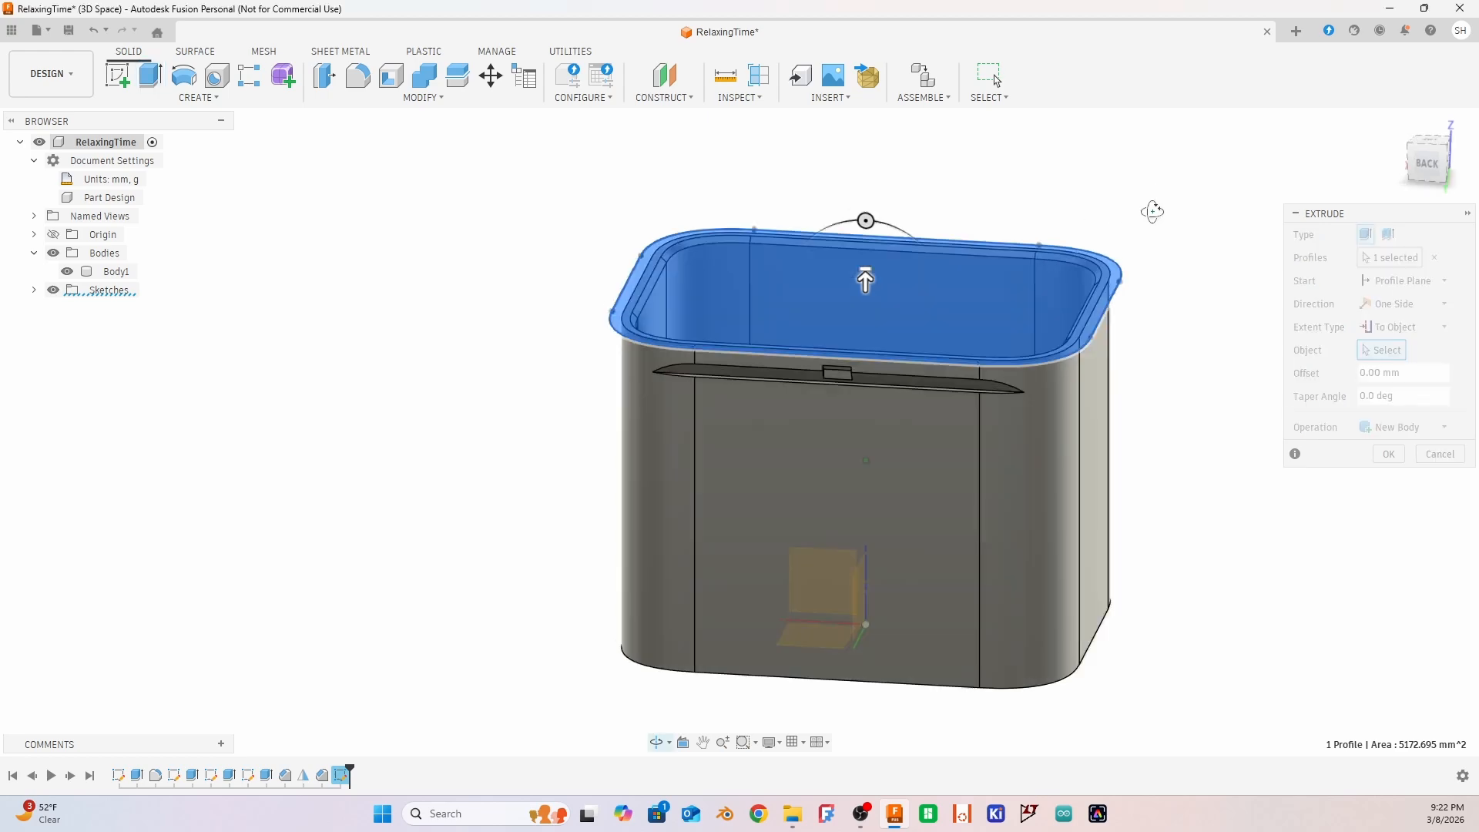
{"action": "scroll", "coordinate": [862, 433], "scroll_direction": "up", "scroll_amount": 3}
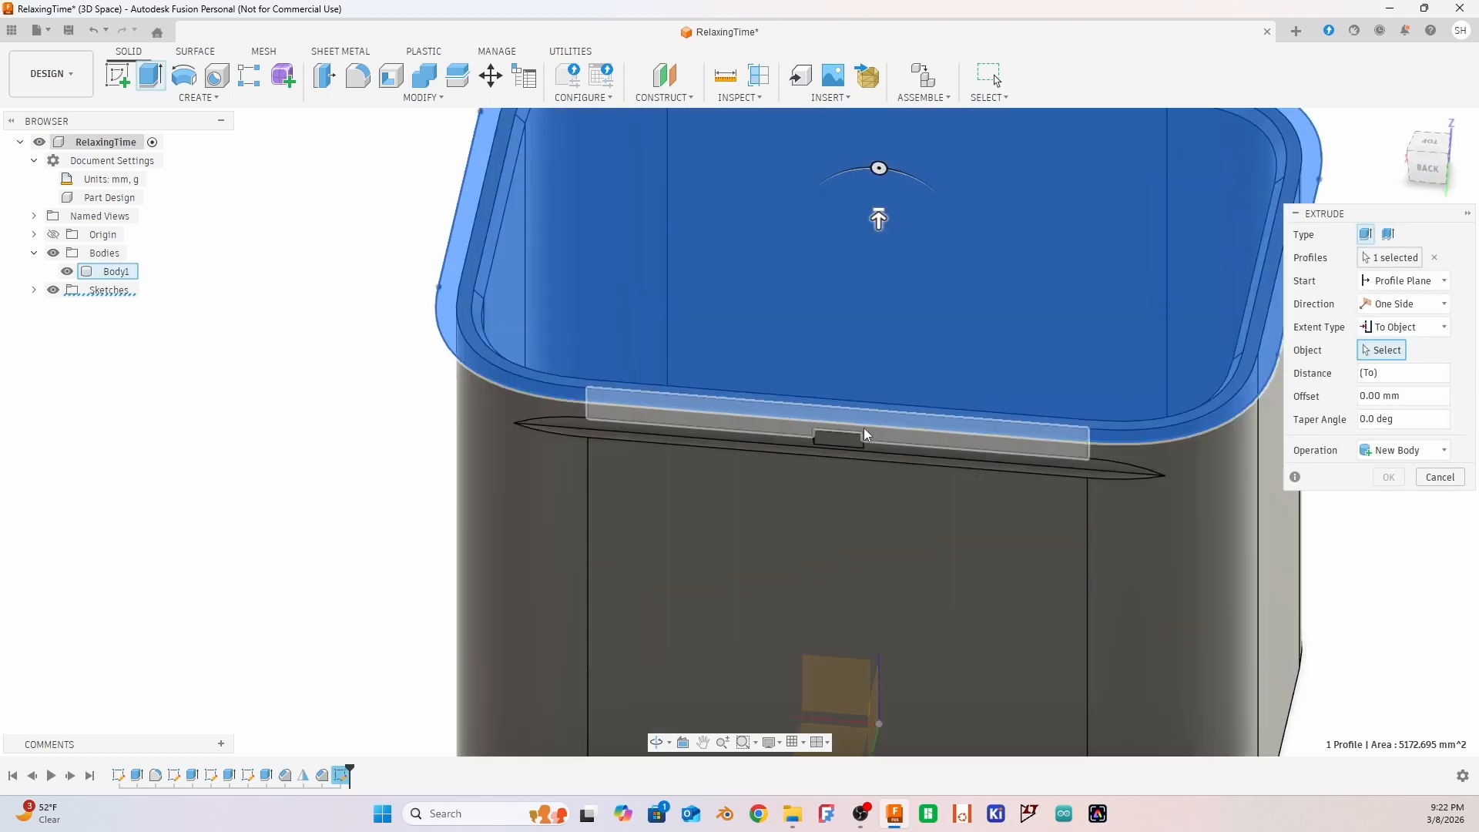
{"action": "scroll", "coordinate": [810, 453], "scroll_direction": "up", "scroll_amount": 5}
{"action": "left_click", "coordinate": [704, 469]}
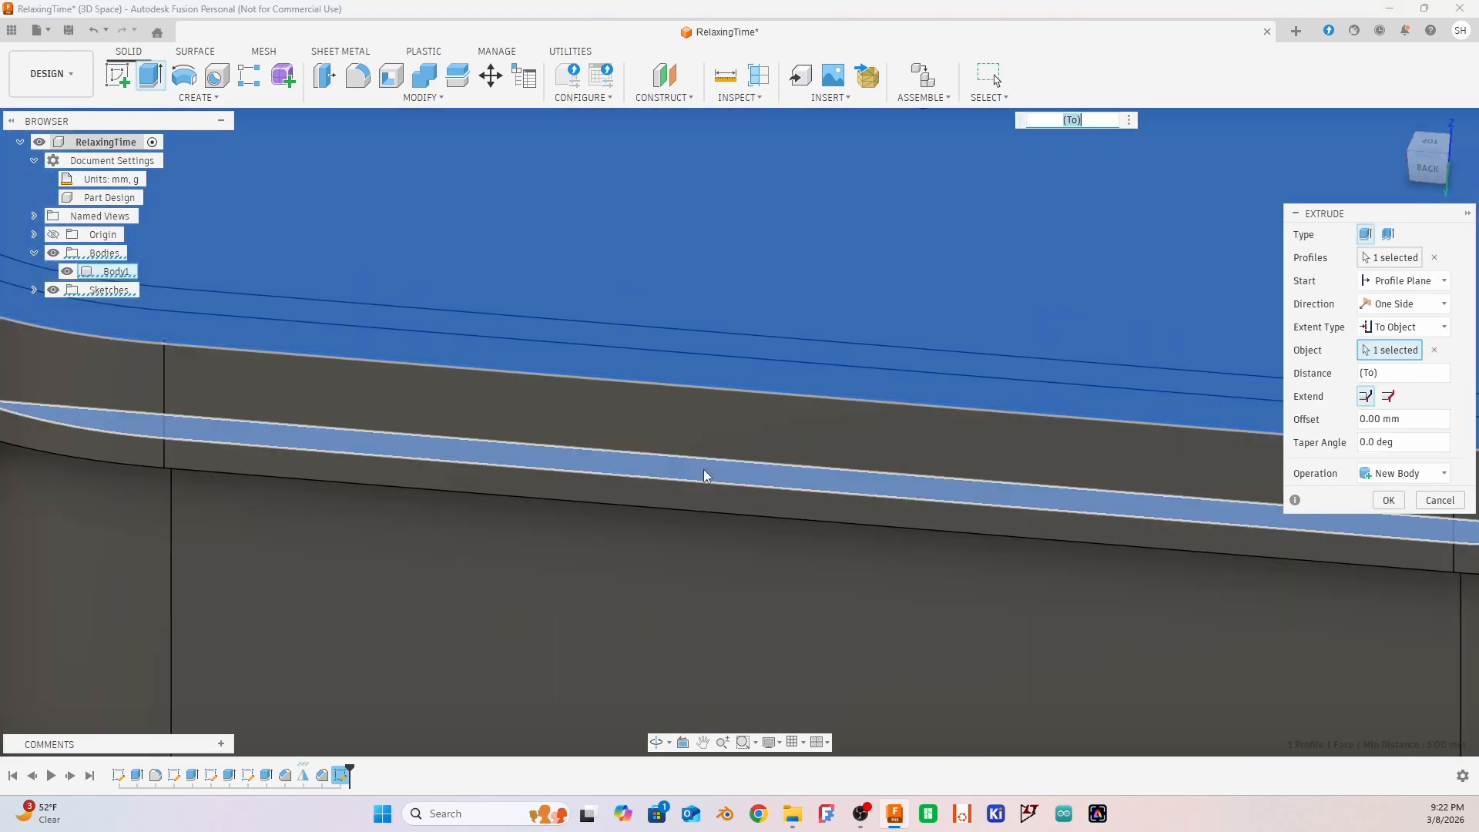
{"action": "scroll", "coordinate": [997, 345], "scroll_direction": "down", "scroll_amount": 6}
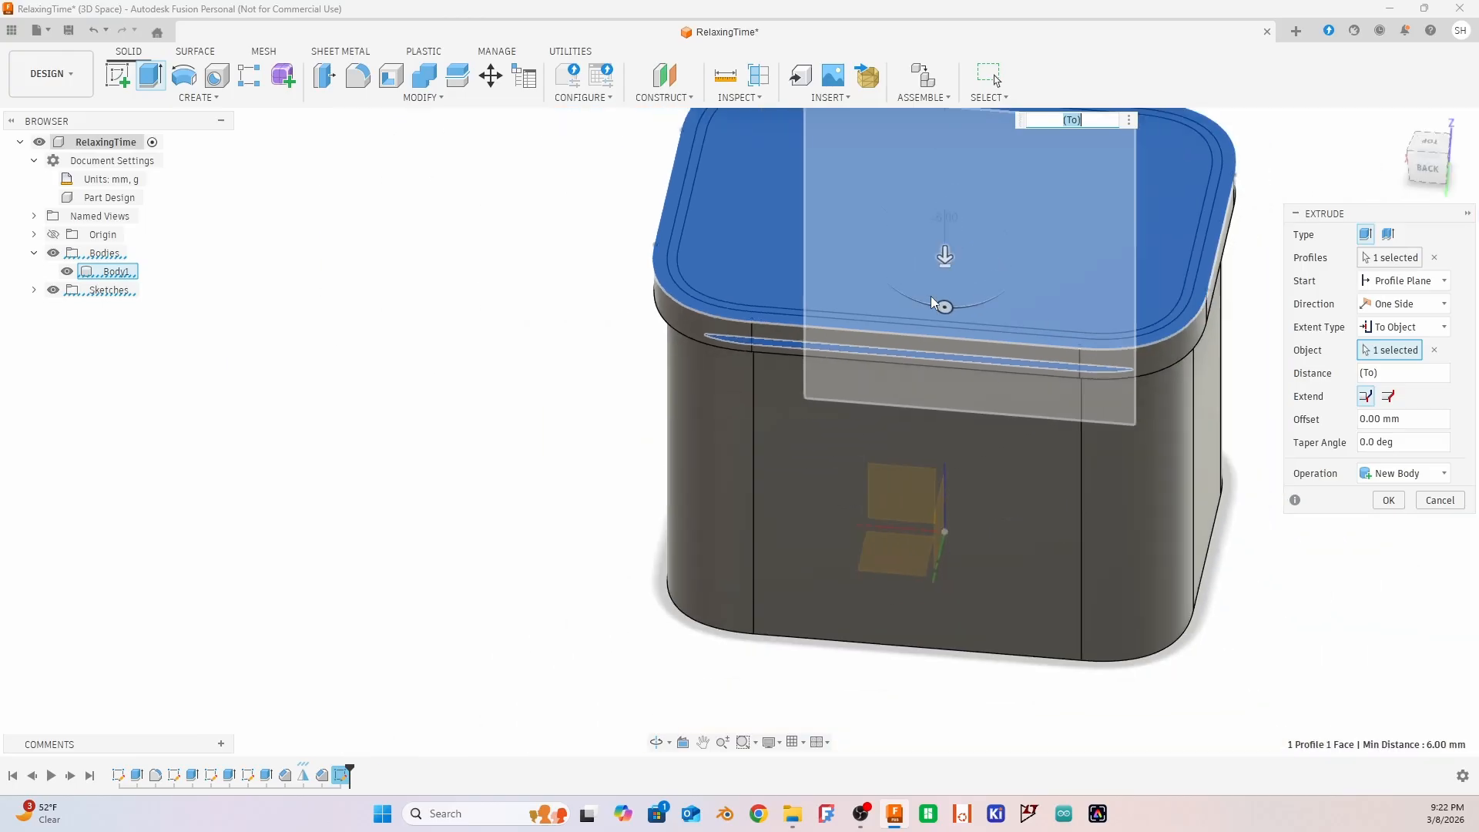
{"action": "middle_click_drag", "start_coordinate": [1186, 586], "coordinate": [1201, 630], "text": "shift"}
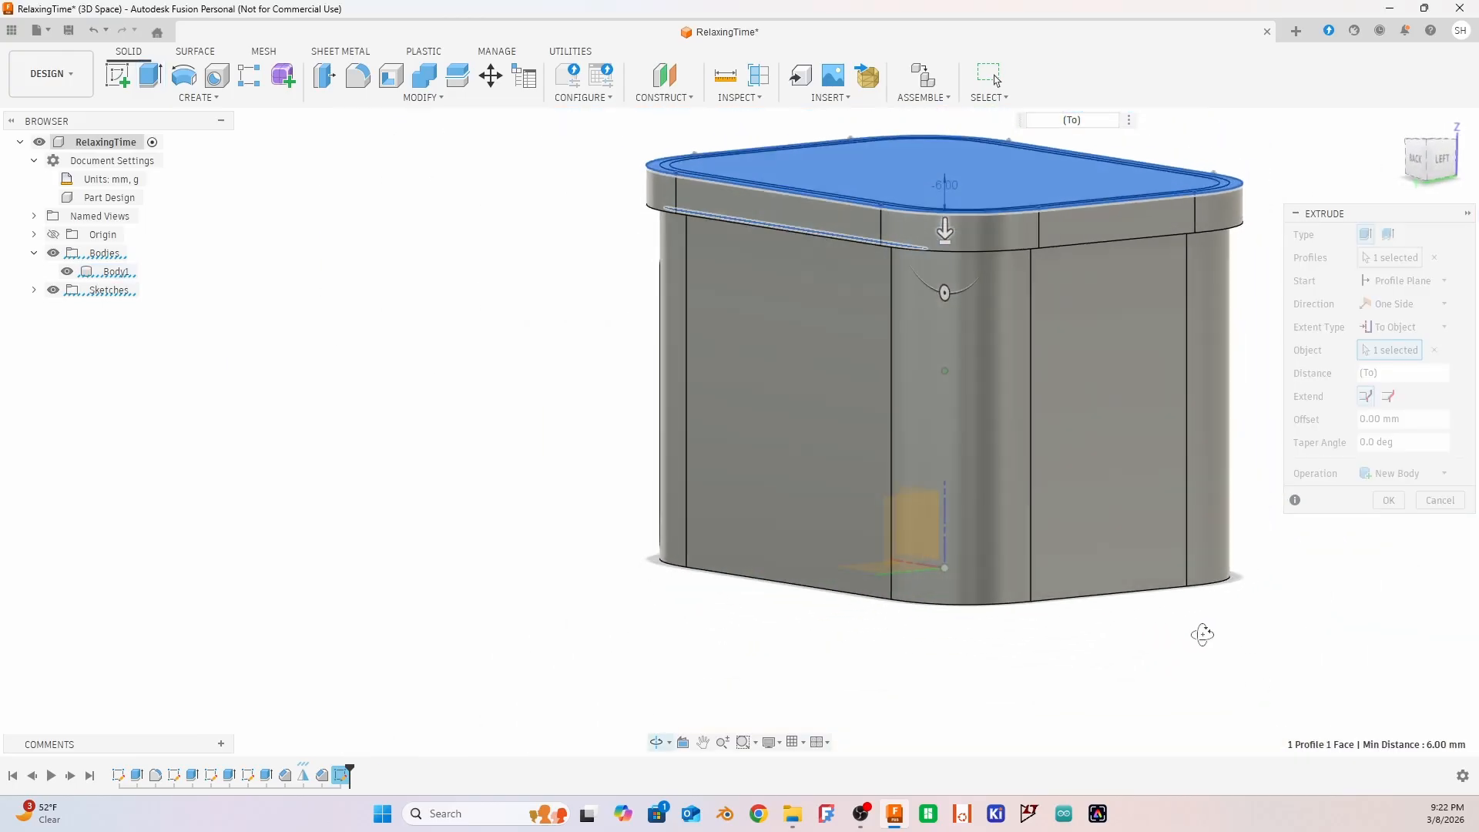
{"action": "left_click", "coordinate": [1388, 501]}
Rename the box body, Body1, as Main
{"action": "mouse_move", "coordinate": [1421, 273]}
{"action": "middle_mouse_down", "text": "shift"}
{"action": "mouse_move", "coordinate": [1301, 324]}
{"action": "mouse_move", "coordinate": [1307, 340]}
{"action": "mouse_move", "coordinate": [1354, 288]}
{"action": "mouse_move", "coordinate": [1383, 316]}
{"action": "mouse_move", "coordinate": [1442, 276]}
{"action": "middle_mouse_up", "text": "shift"}
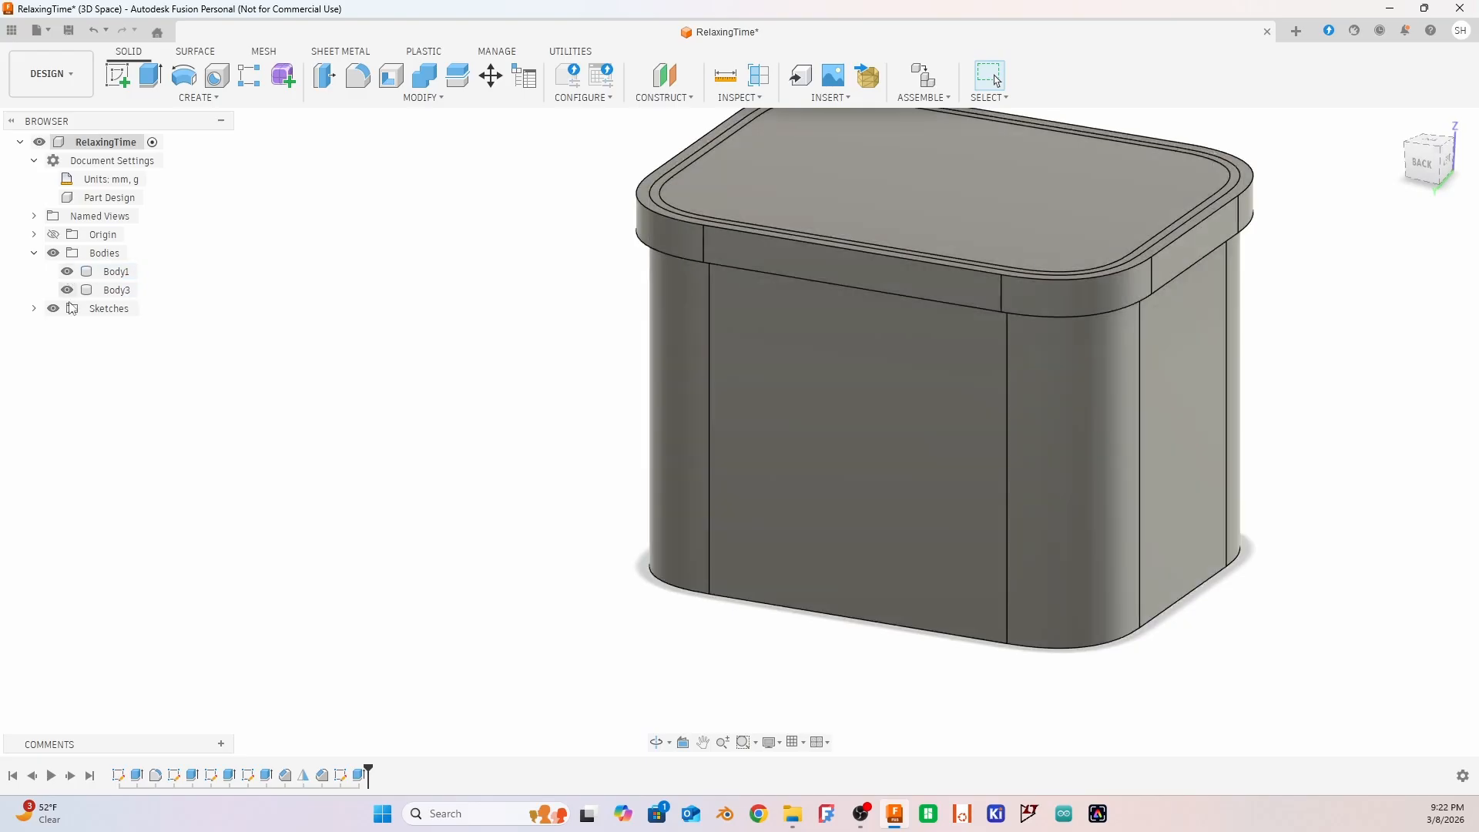
{"action": "right_click", "coordinate": [112, 273]}
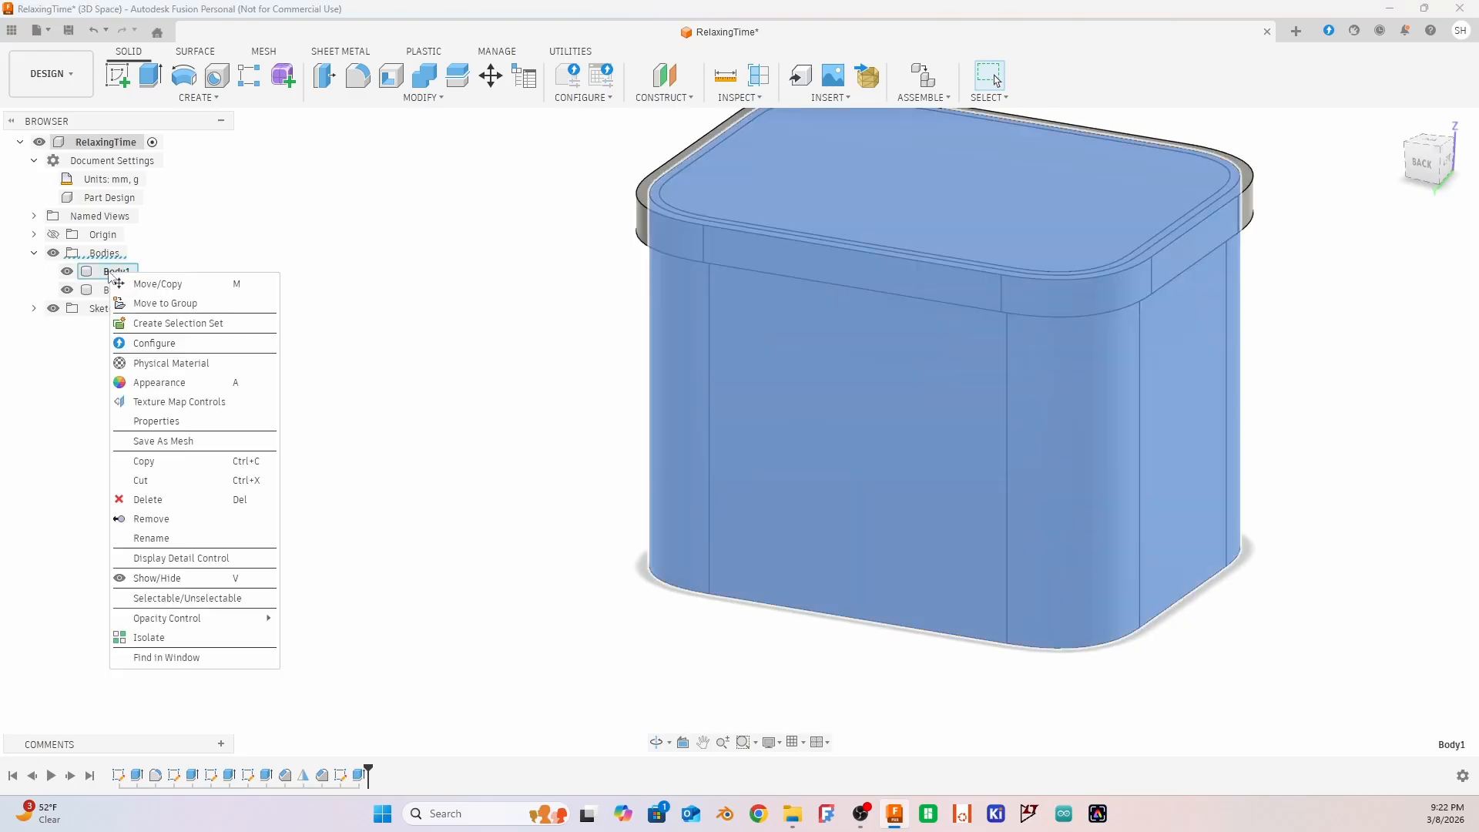
{"action": "left_click", "coordinate": [154, 537]}
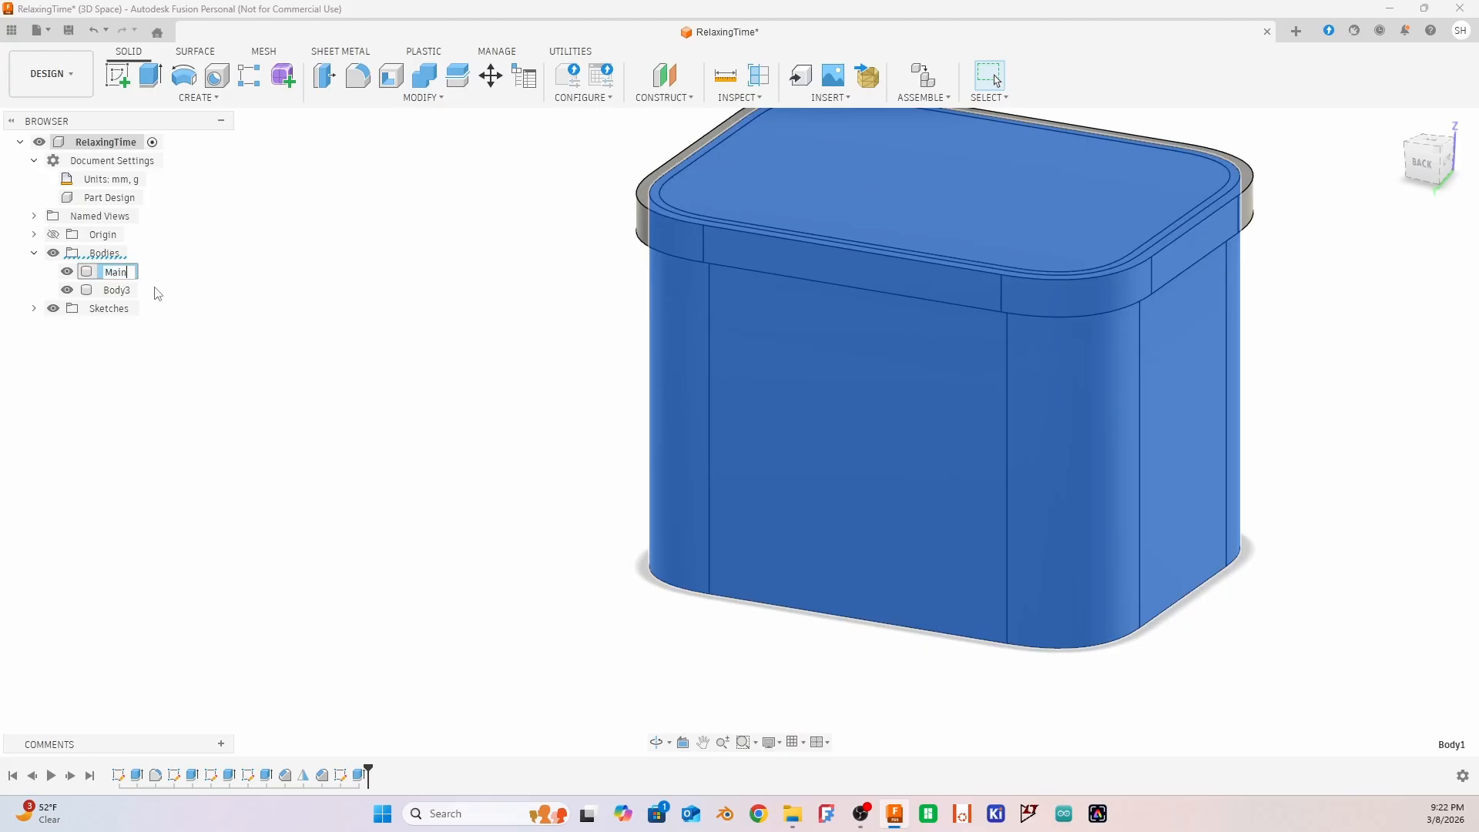
{"action": "key", "text": "Return"}
Hide the Main body to examine the lid block from the side, and show Main again
{"action": "left_click", "coordinate": [67, 272]}
{"action": "left_click", "coordinate": [1359, 590]}
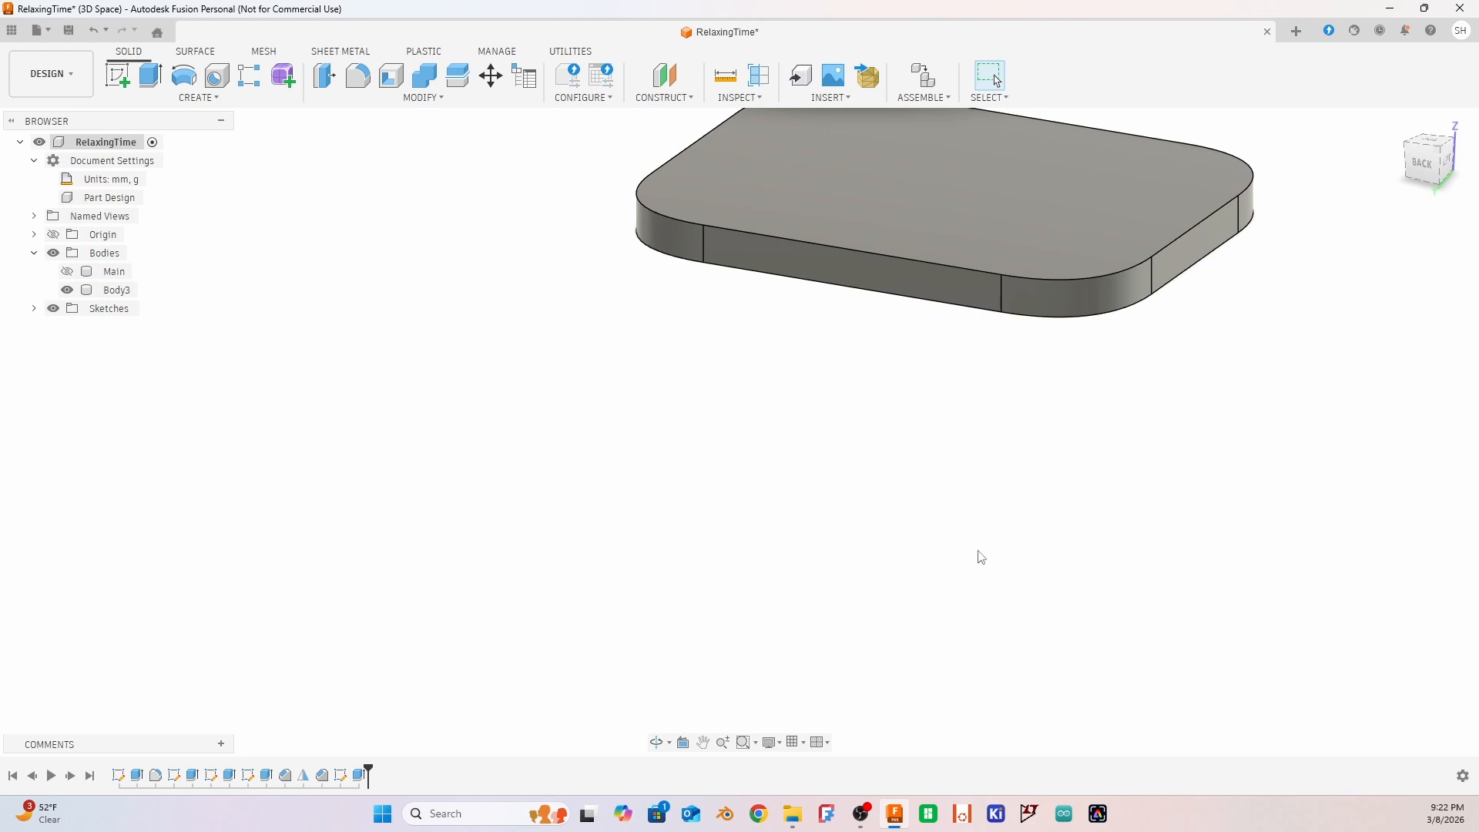
{"action": "middle_click_drag", "start_coordinate": [981, 557], "coordinate": [1076, 518], "text": "shift"}
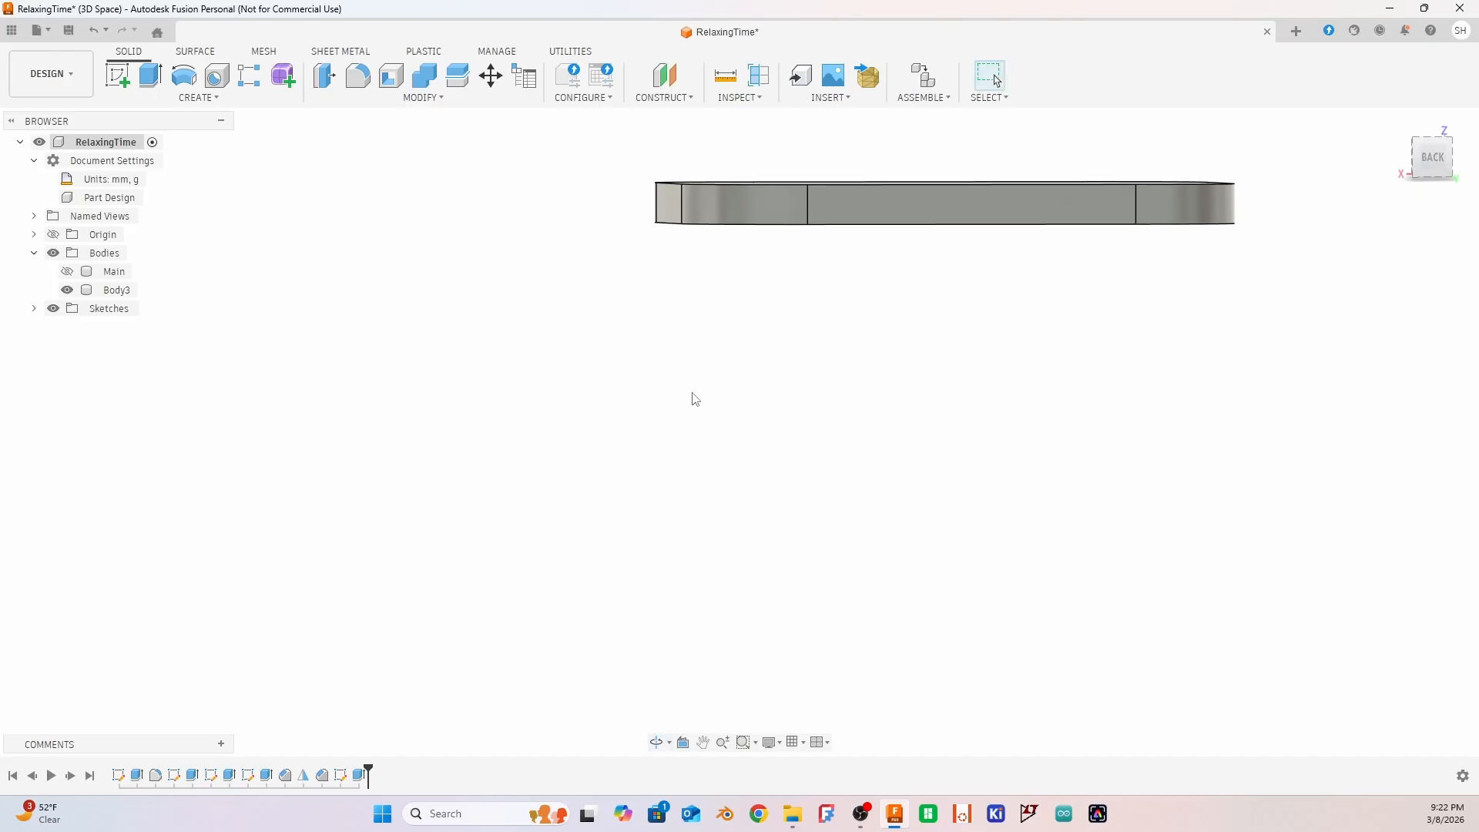
{"action": "mouse_move", "coordinate": [680, 344]}
{"action": "middle_mouse_down", "text": "shift"}
{"action": "mouse_move", "coordinate": [680, 366]}
{"action": "mouse_move", "coordinate": [655, 346]}
{"action": "middle_mouse_up", "text": "shift"}
{"action": "left_click", "coordinate": [67, 271]}
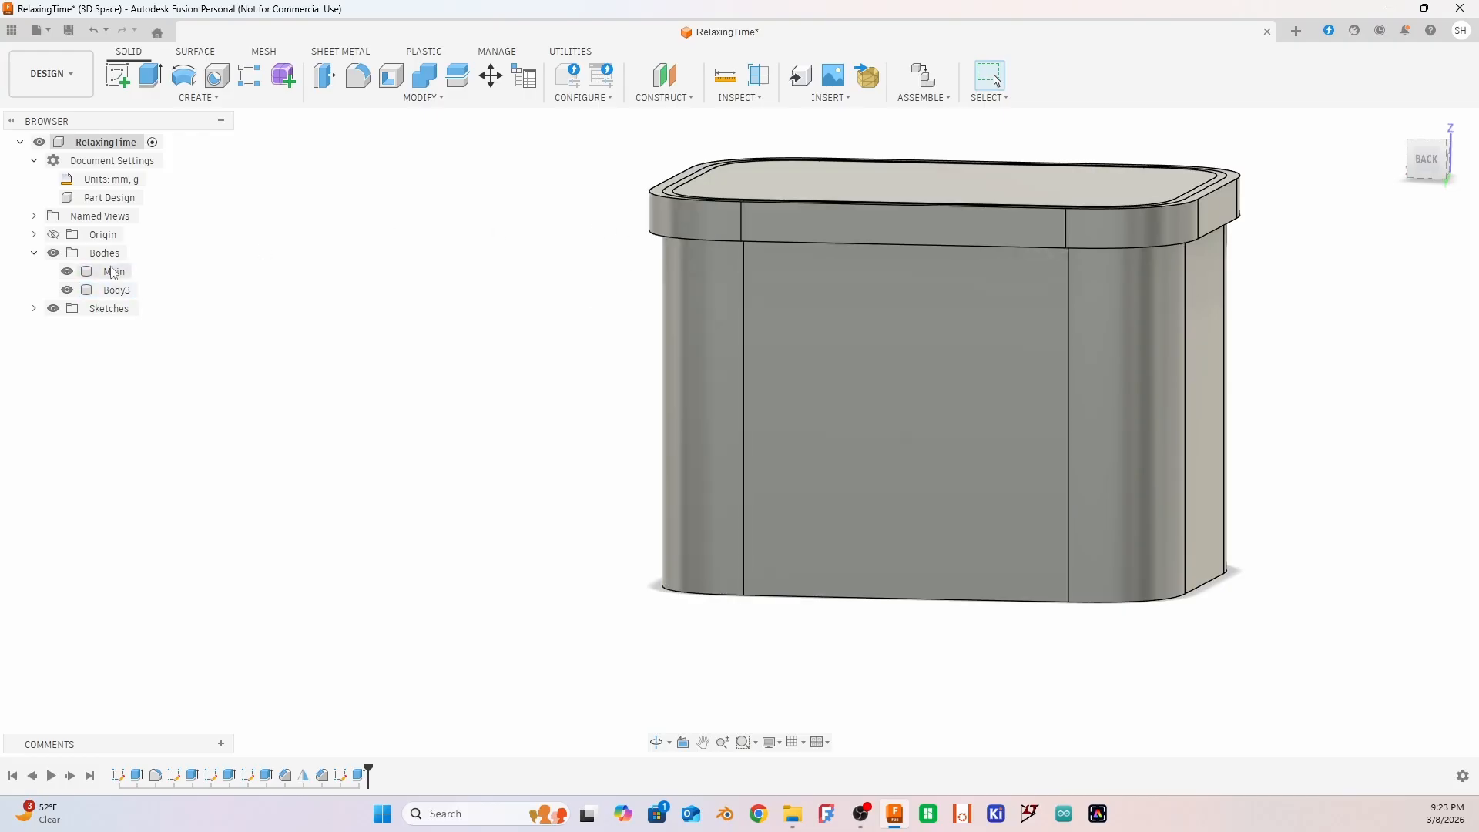
Hide the Main body and extrude the lid's top face 1.5 mm upward, joined to the lid
{"action": "left_click", "coordinate": [67, 271]}
{"action": "left_click", "coordinate": [906, 191]}
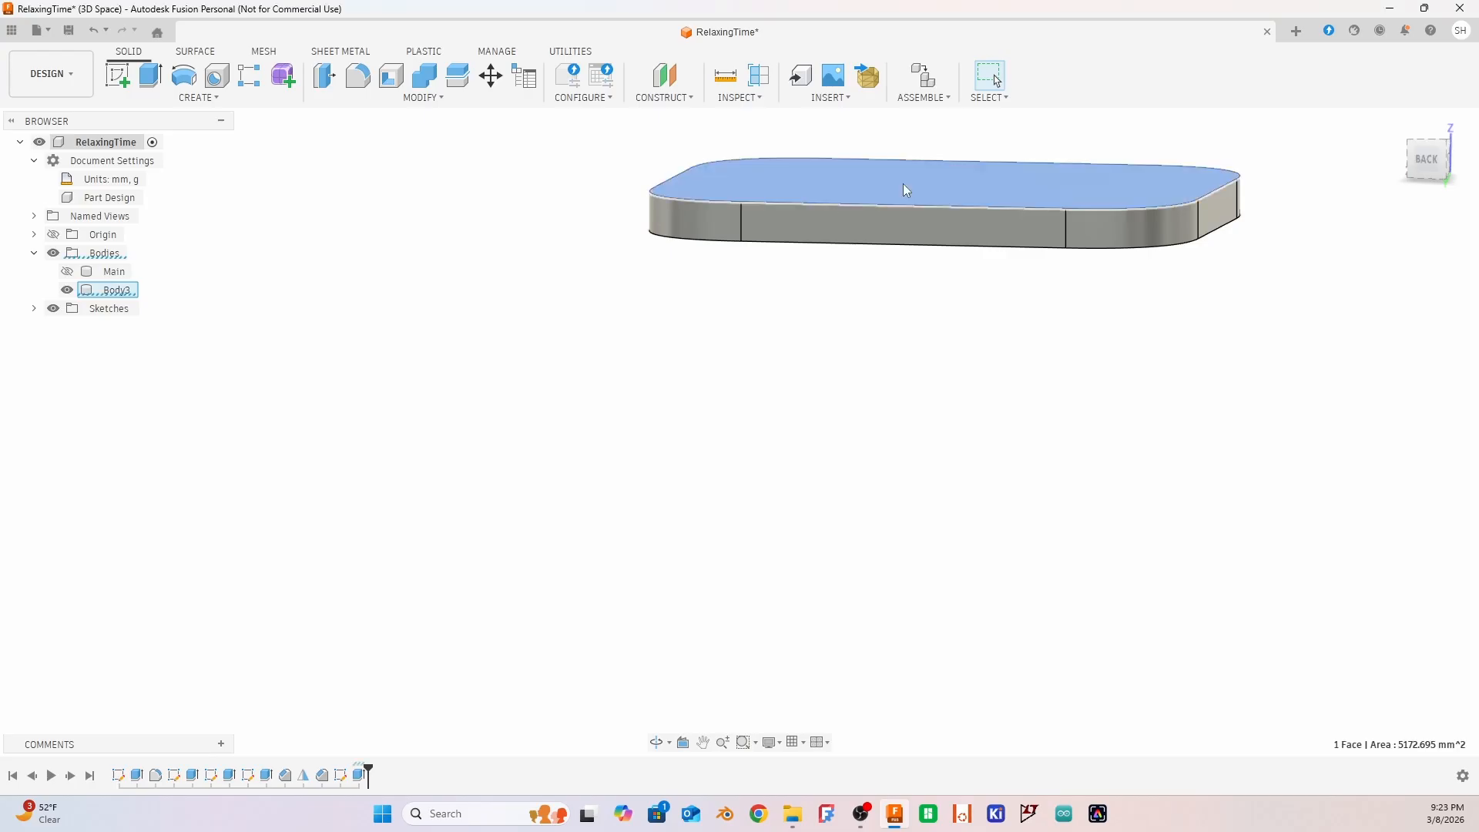
{"action": "key", "text": "e"}
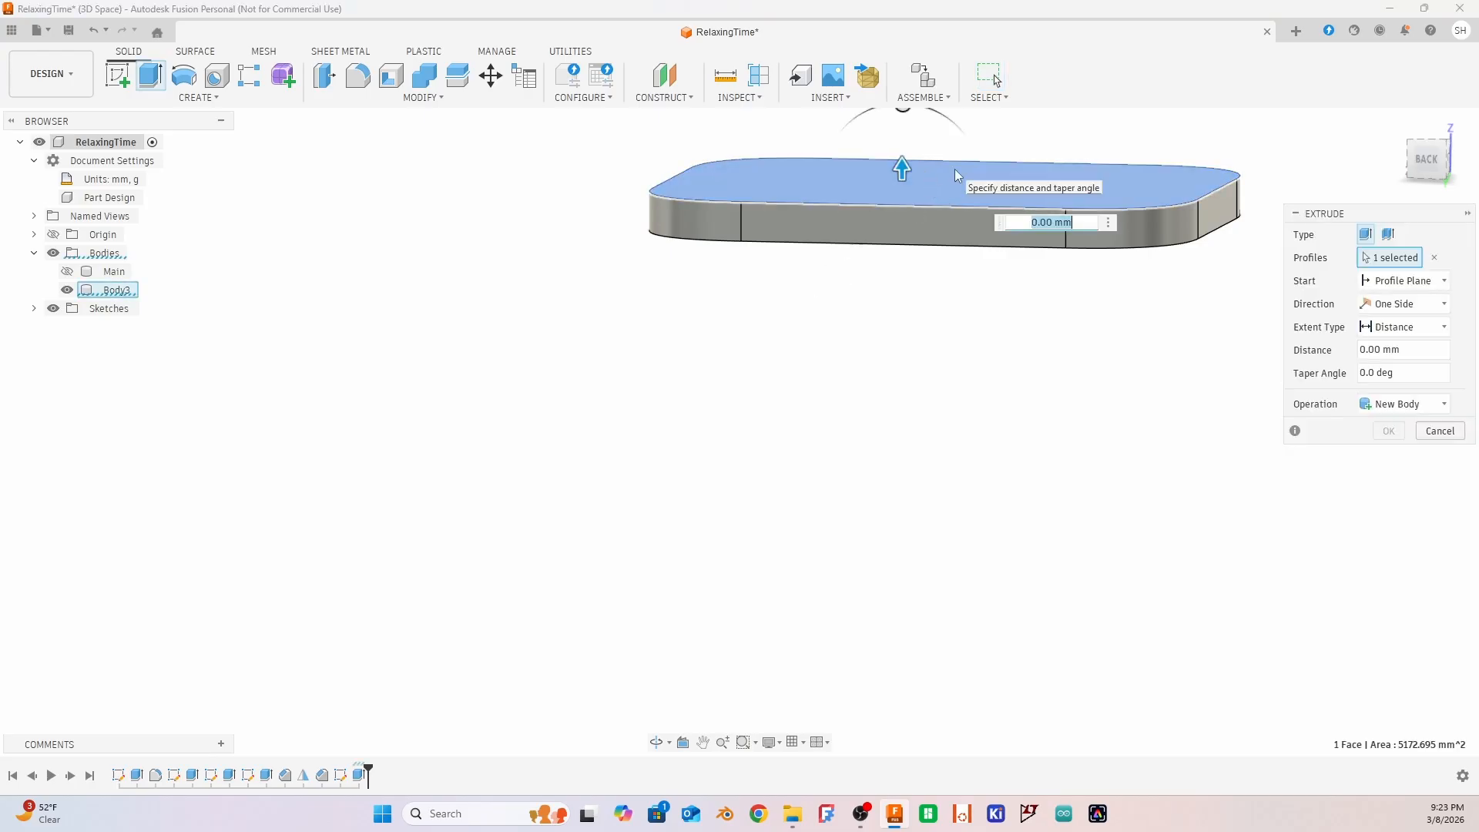
{"action": "type", "text": "1.5"}
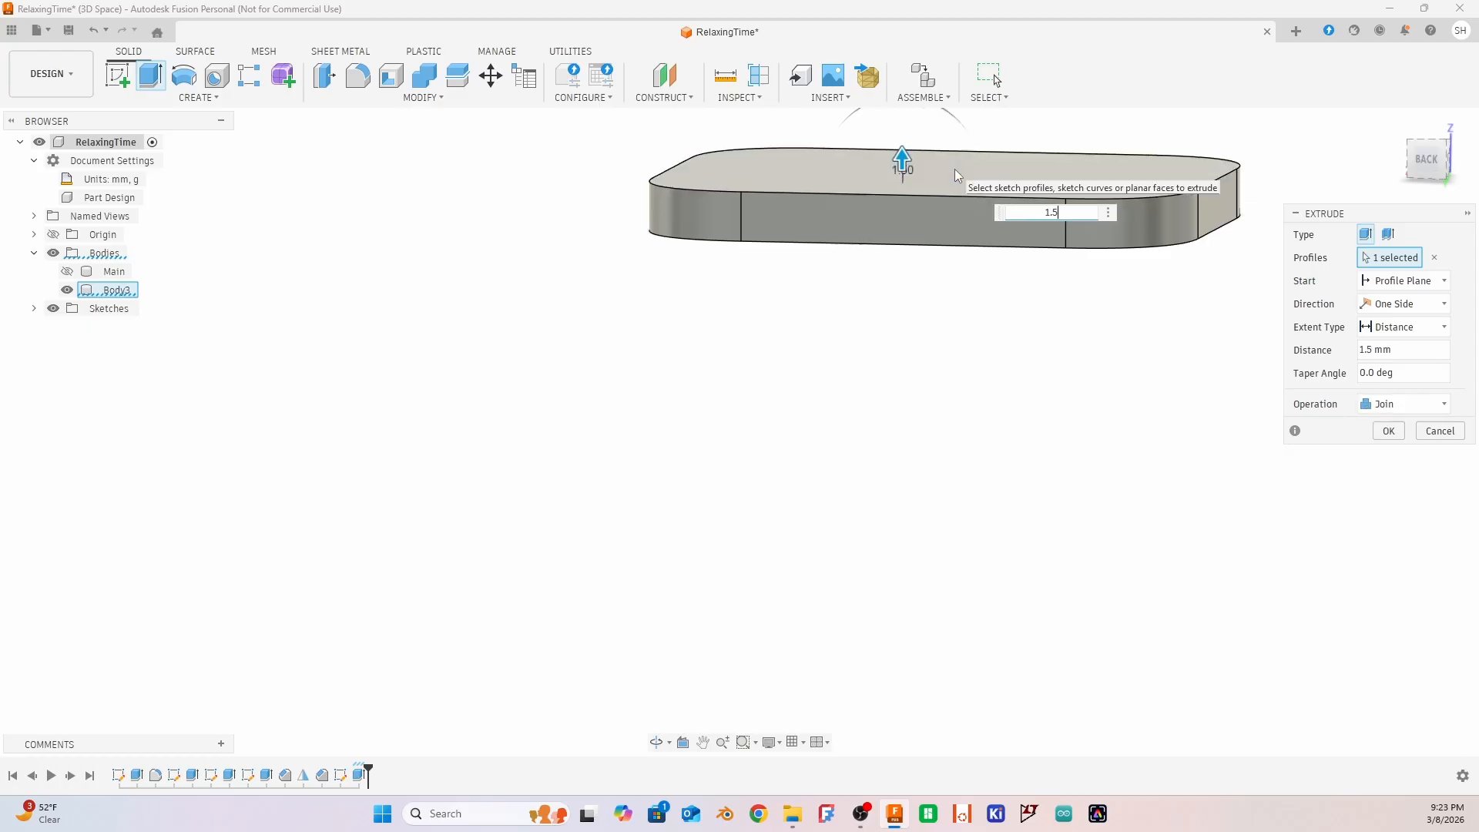
{"action": "key", "text": "Return"}
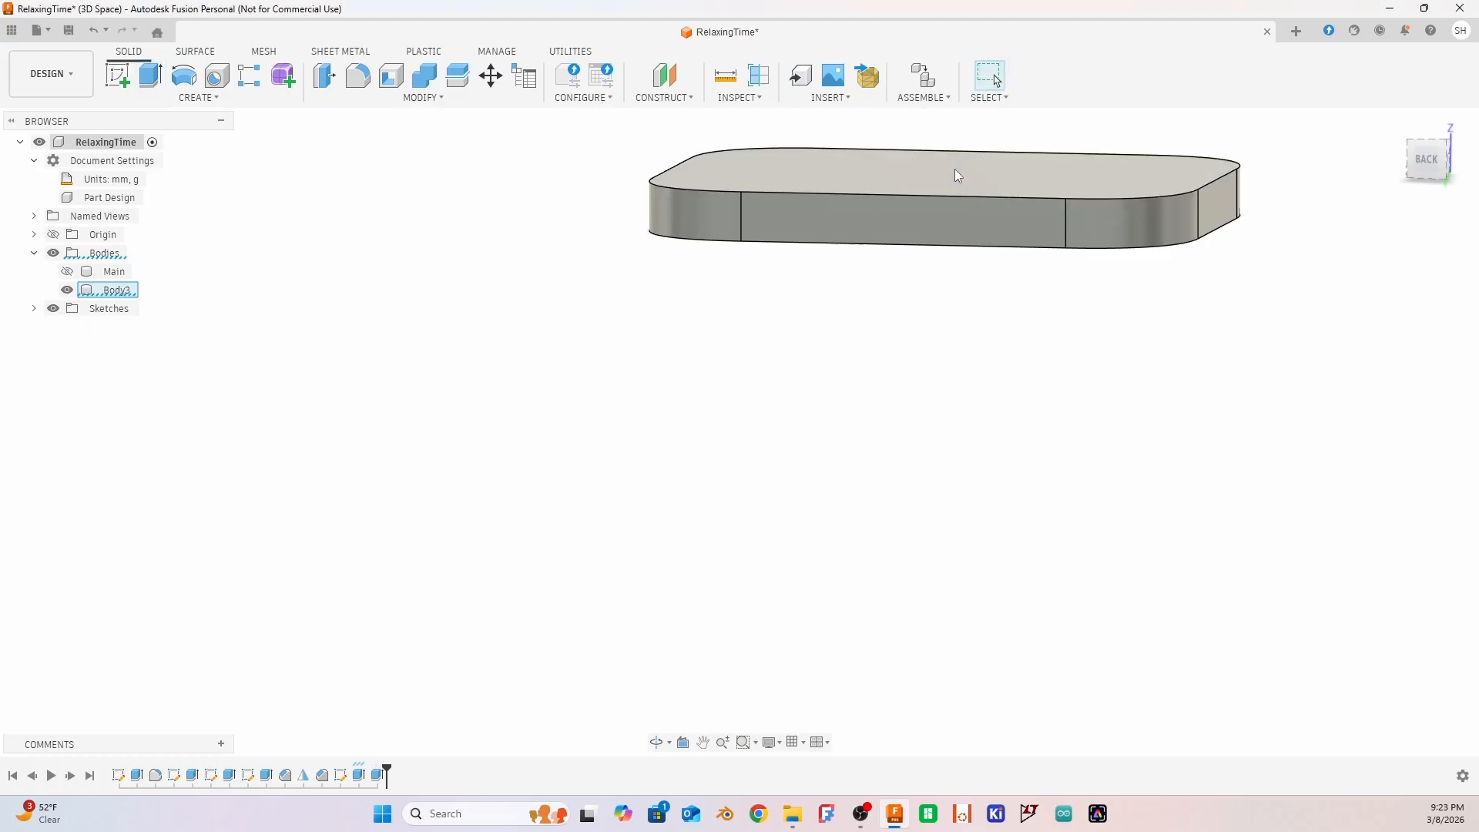
Show the Main body again and rename the lid body, Body3, as Top
{"action": "left_click", "coordinate": [67, 272]}
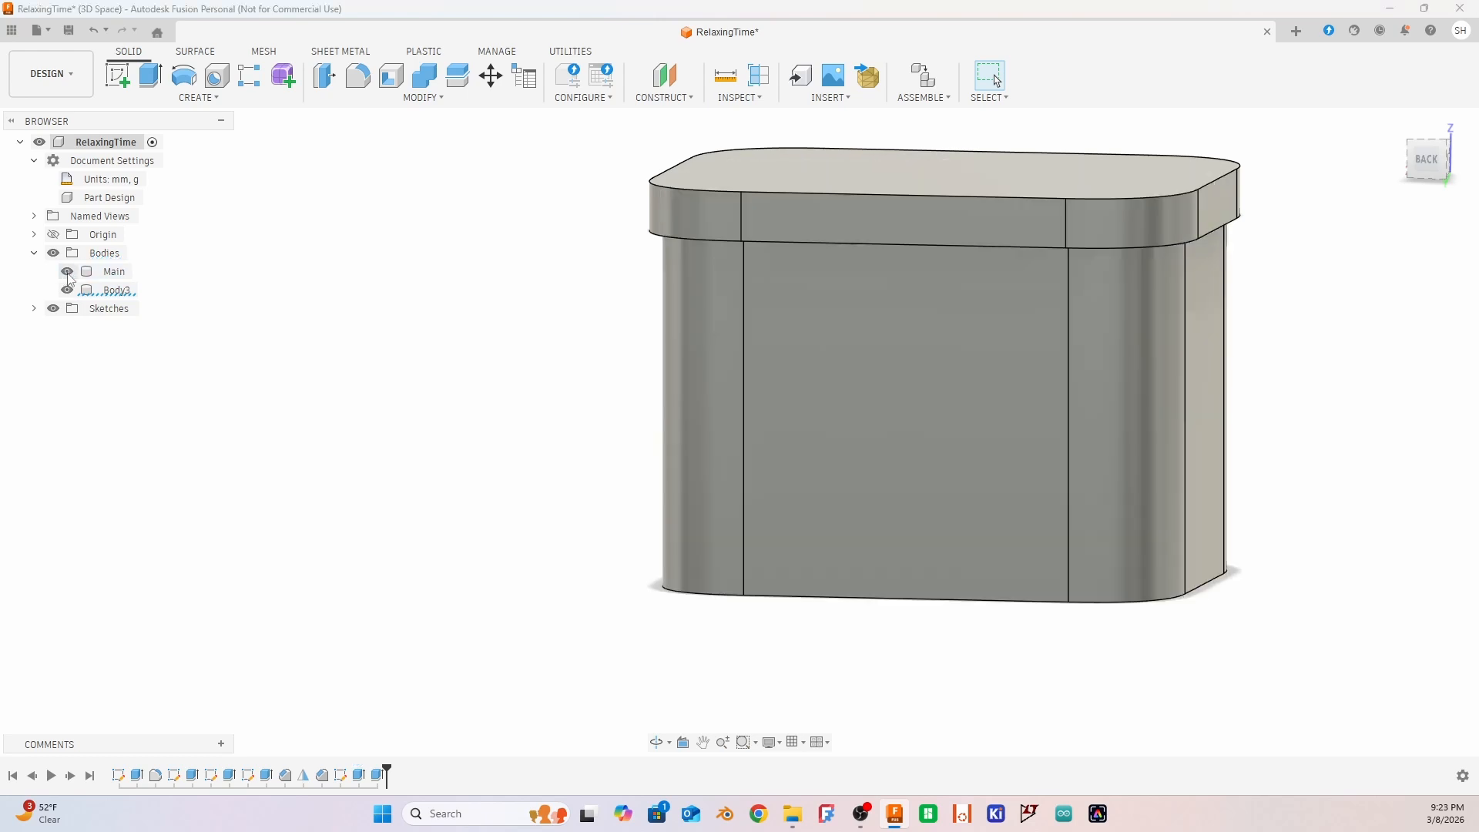
{"action": "left_click", "coordinate": [117, 291]}
{"action": "right_click", "coordinate": [116, 292]}
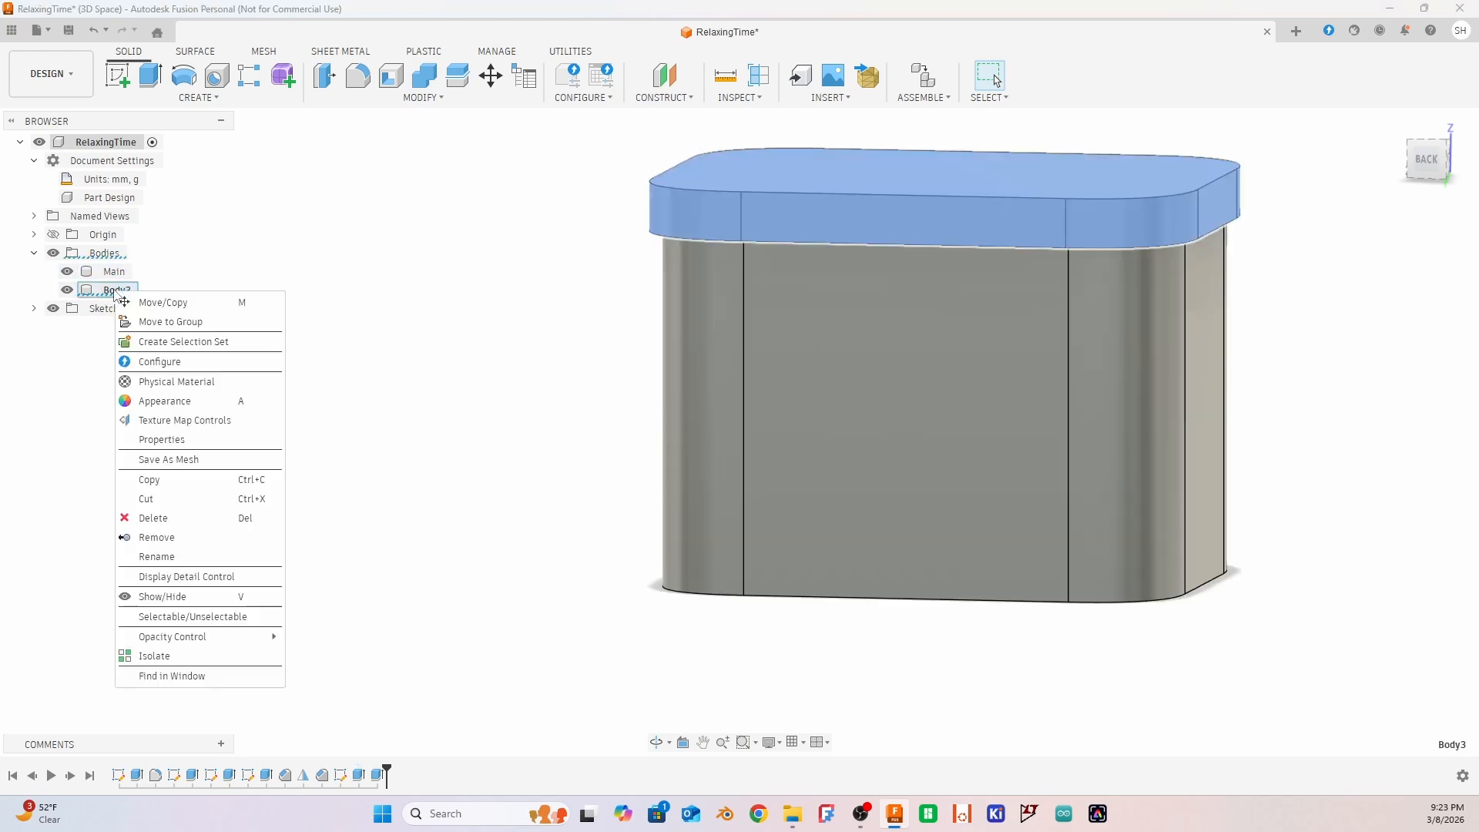
{"action": "left_click", "coordinate": [177, 565]}
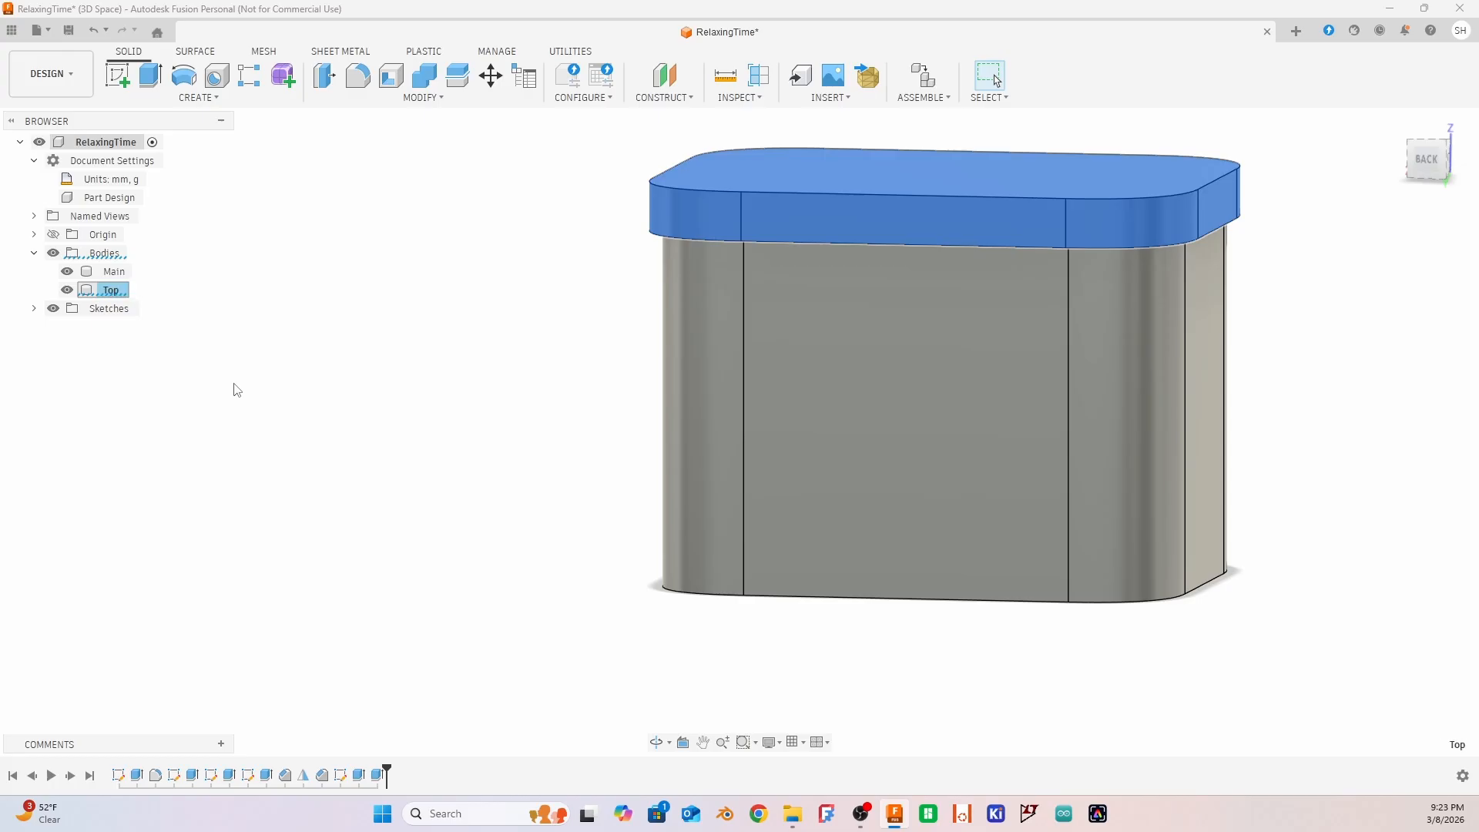
{"action": "left_click", "coordinate": [251, 303]}
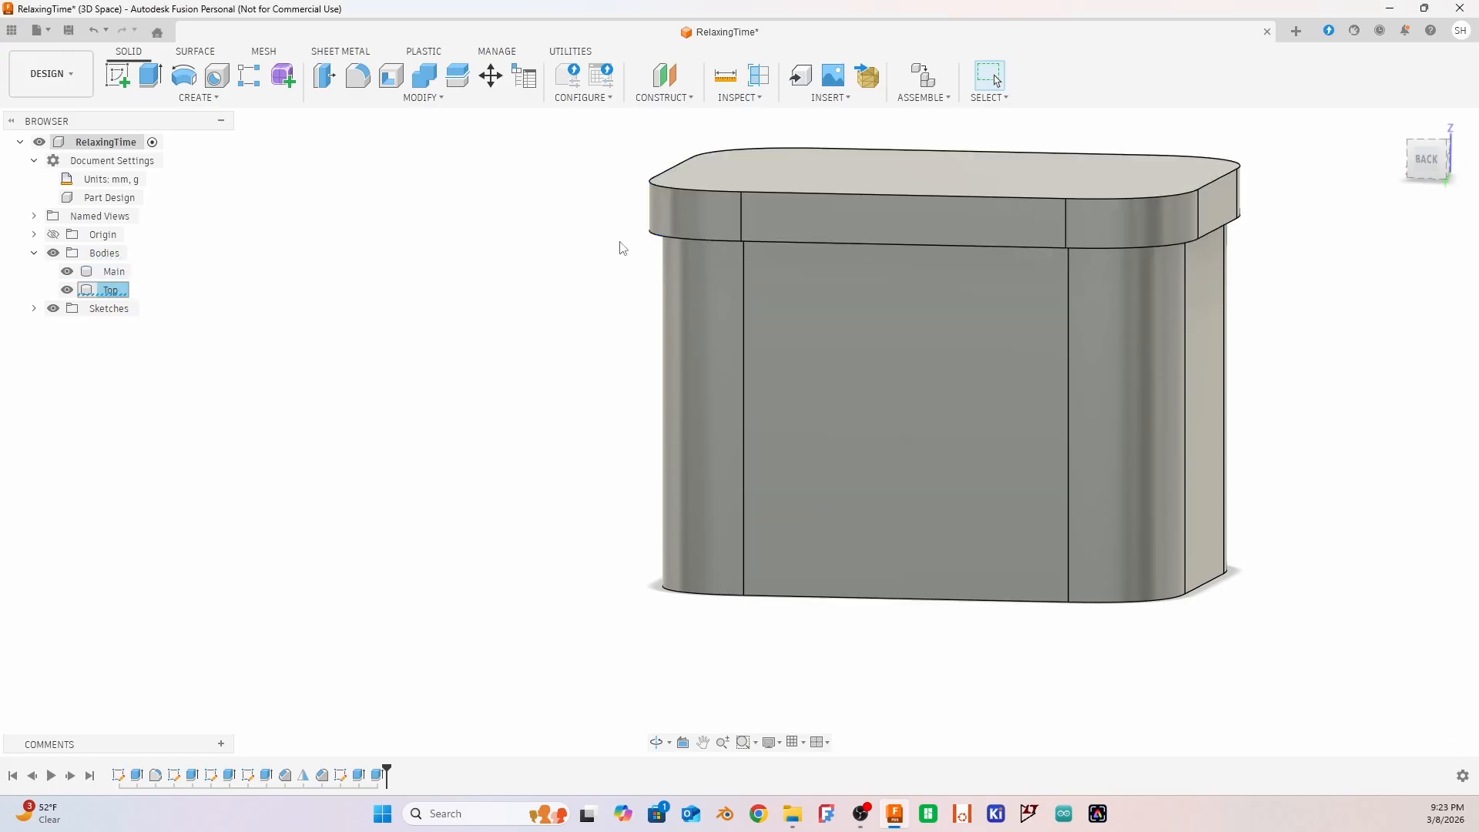
Hide the Main body to check the solid lid from several sides, and show Main again
{"action": "middle_click_drag", "start_coordinate": [1247, 241], "coordinate": [1240, 301], "text": "shift"}
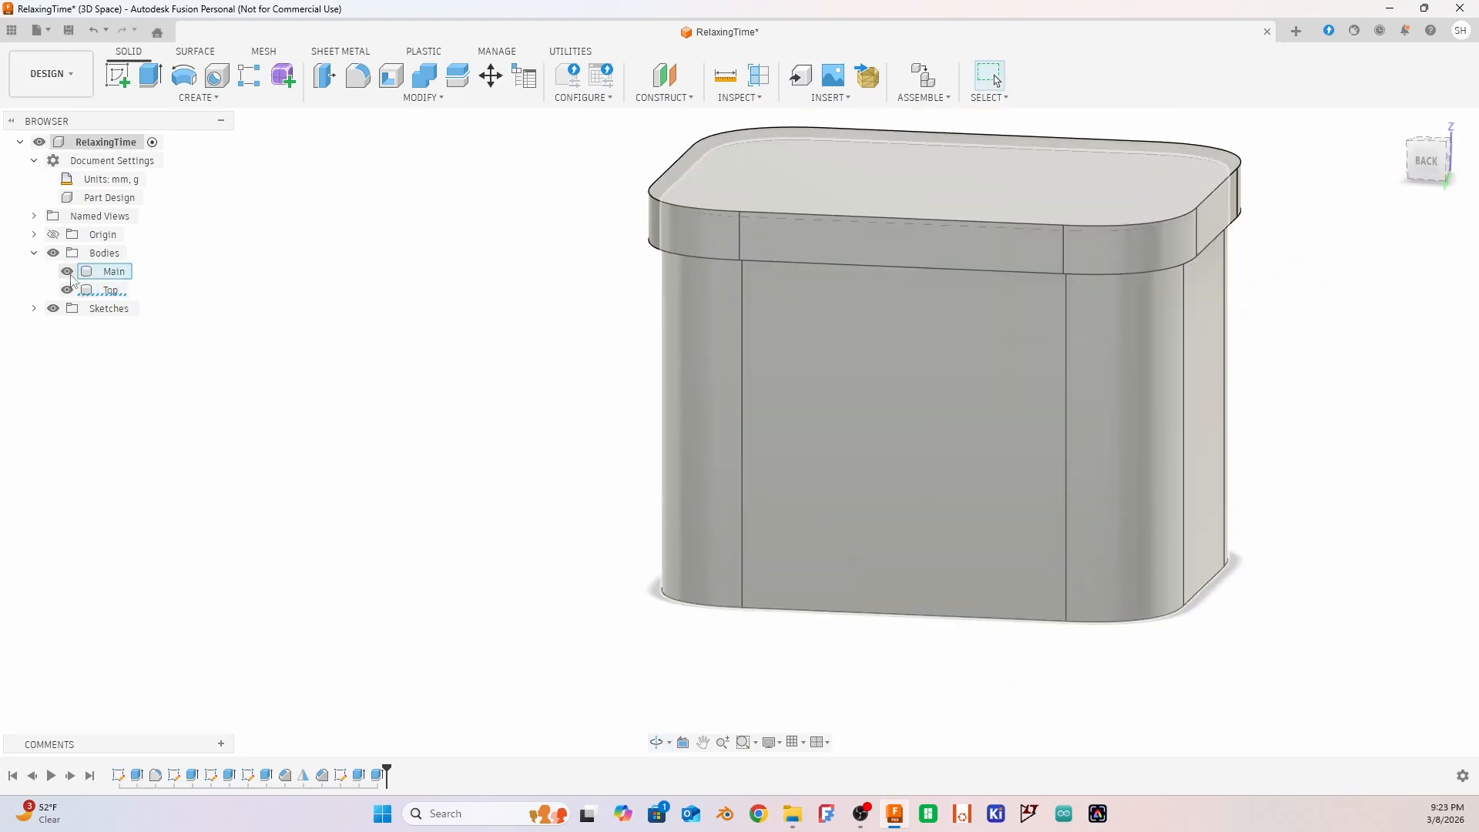
{"action": "left_click", "coordinate": [68, 272]}
{"action": "middle_click_drag", "start_coordinate": [856, 464], "coordinate": [487, 332], "text": "shift"}
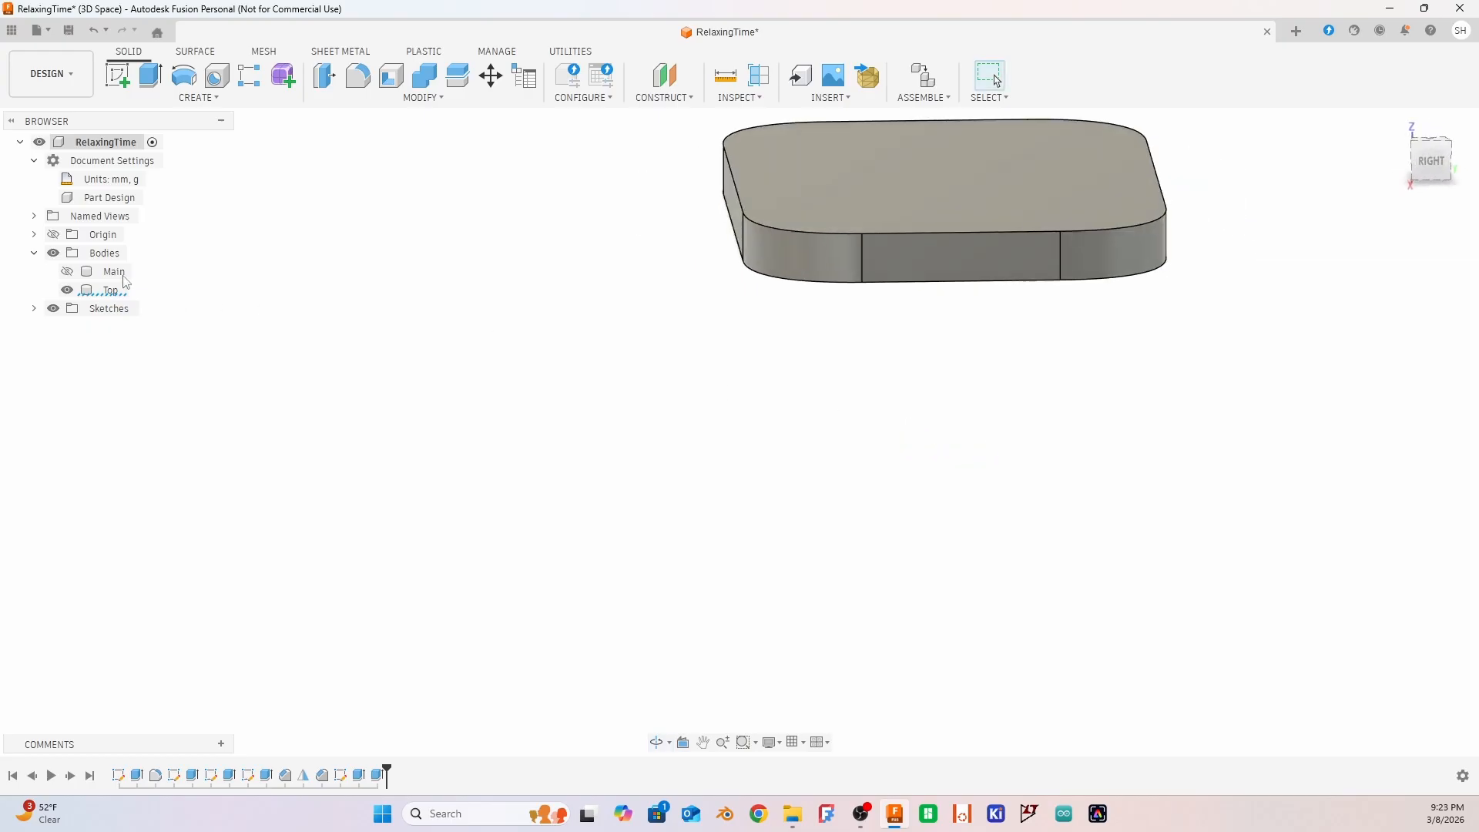
{"action": "left_click", "coordinate": [67, 273]}
{"action": "middle_click_drag", "start_coordinate": [552, 279], "coordinate": [709, 264], "text": "shift"}
{"action": "scroll", "coordinate": [611, 385], "scroll_direction": "up", "scroll_amount": 3}
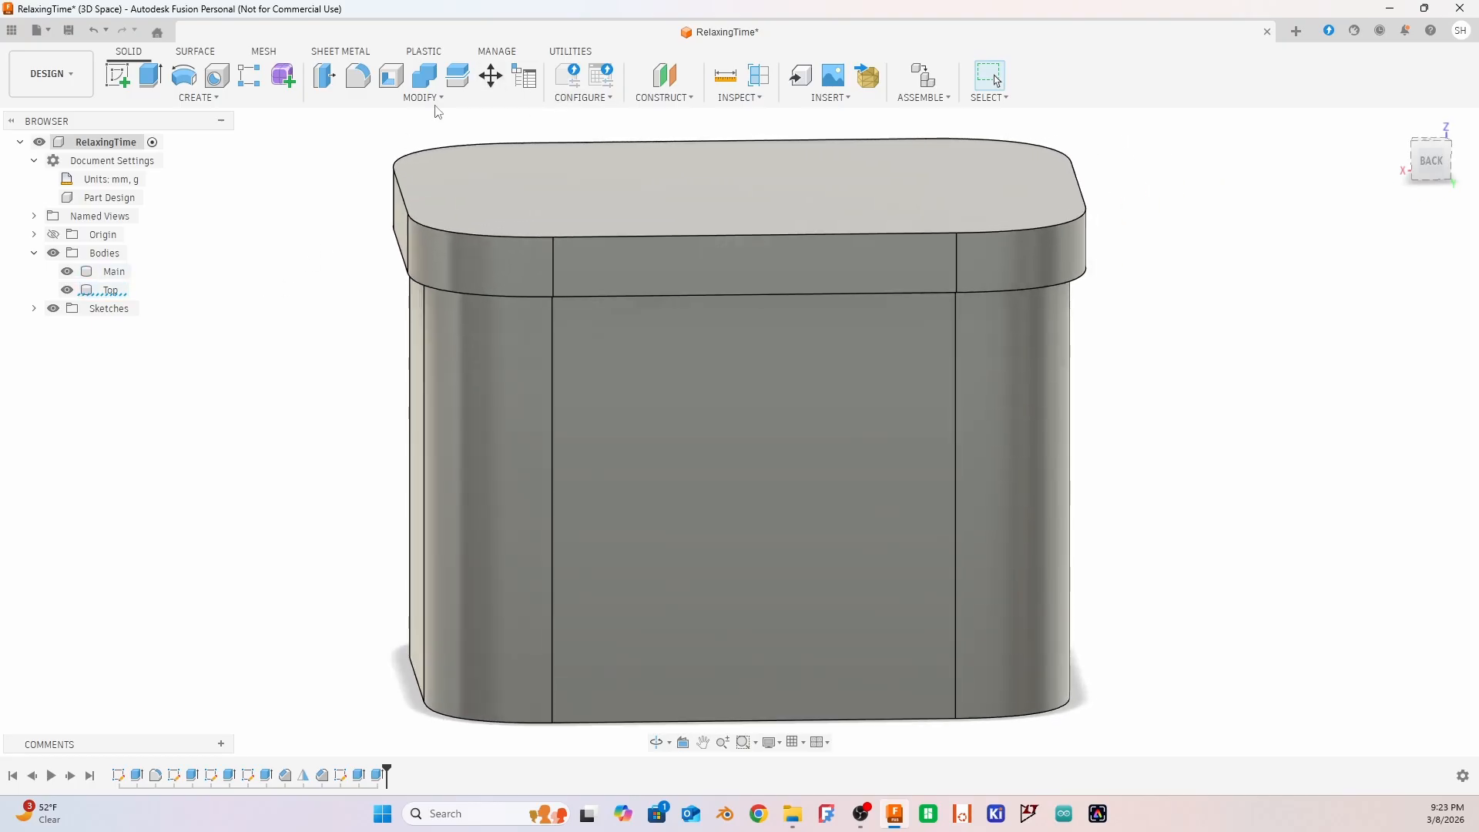
Combine with the Cut operation, using Top as the target body and Main as the tool body, with Keep Tools enabled
{"action": "left_click", "coordinate": [426, 100]}
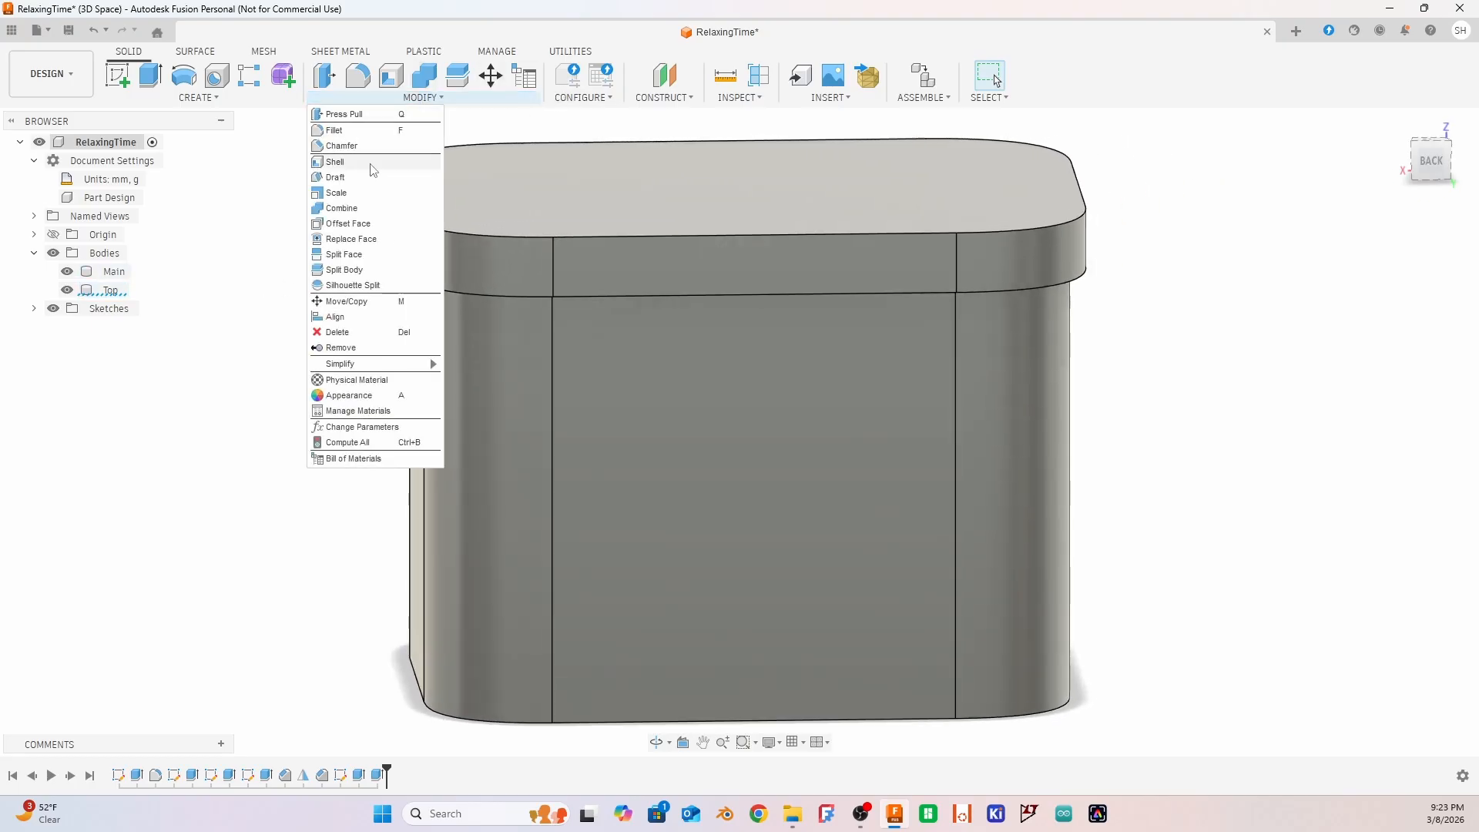
{"action": "left_click", "coordinate": [341, 210]}
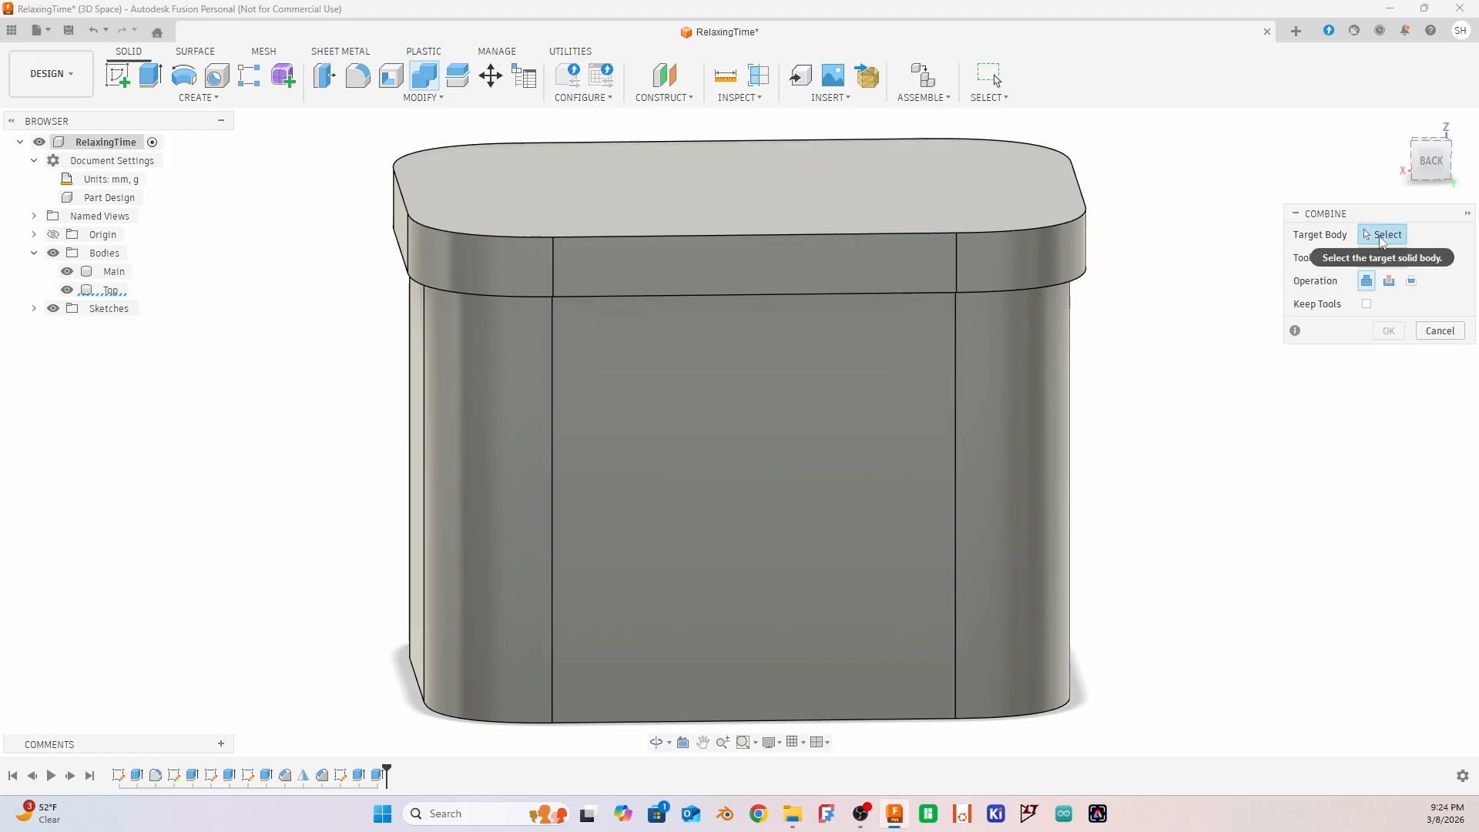
{"action": "left_click", "coordinate": [109, 290]}
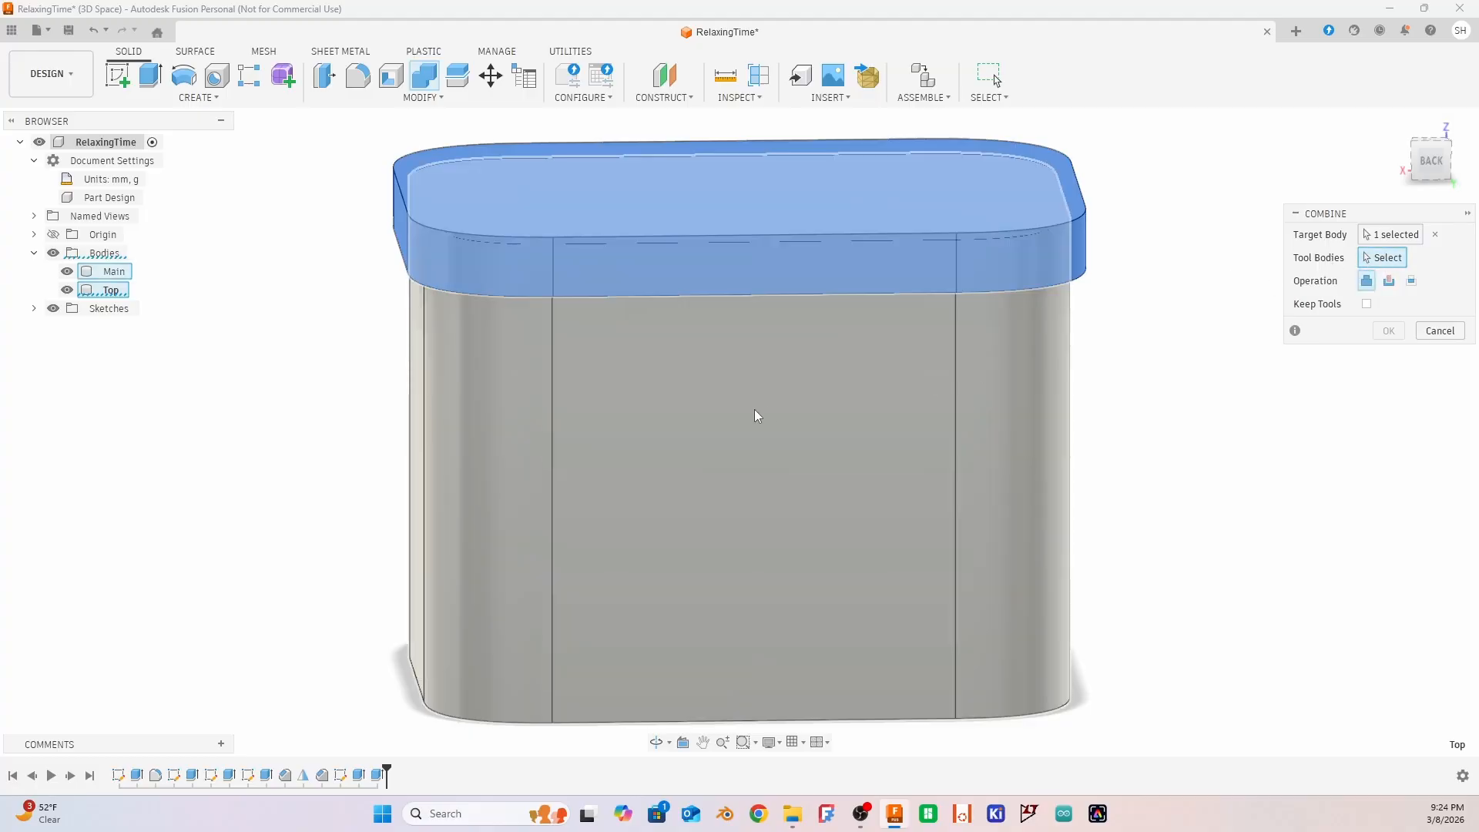
{"action": "left_click", "coordinate": [757, 408]}
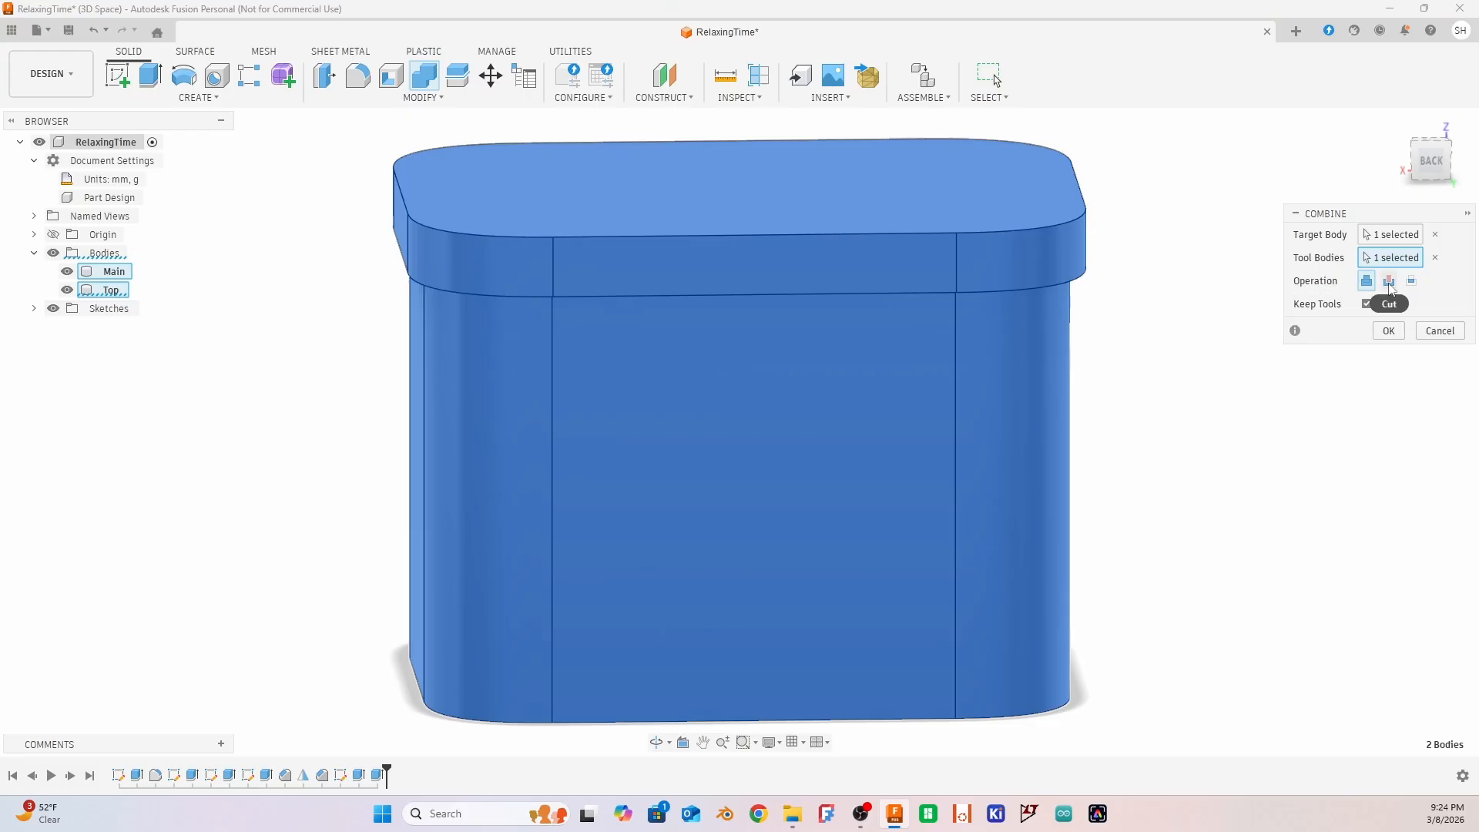
{"action": "left_click", "coordinate": [1389, 282]}
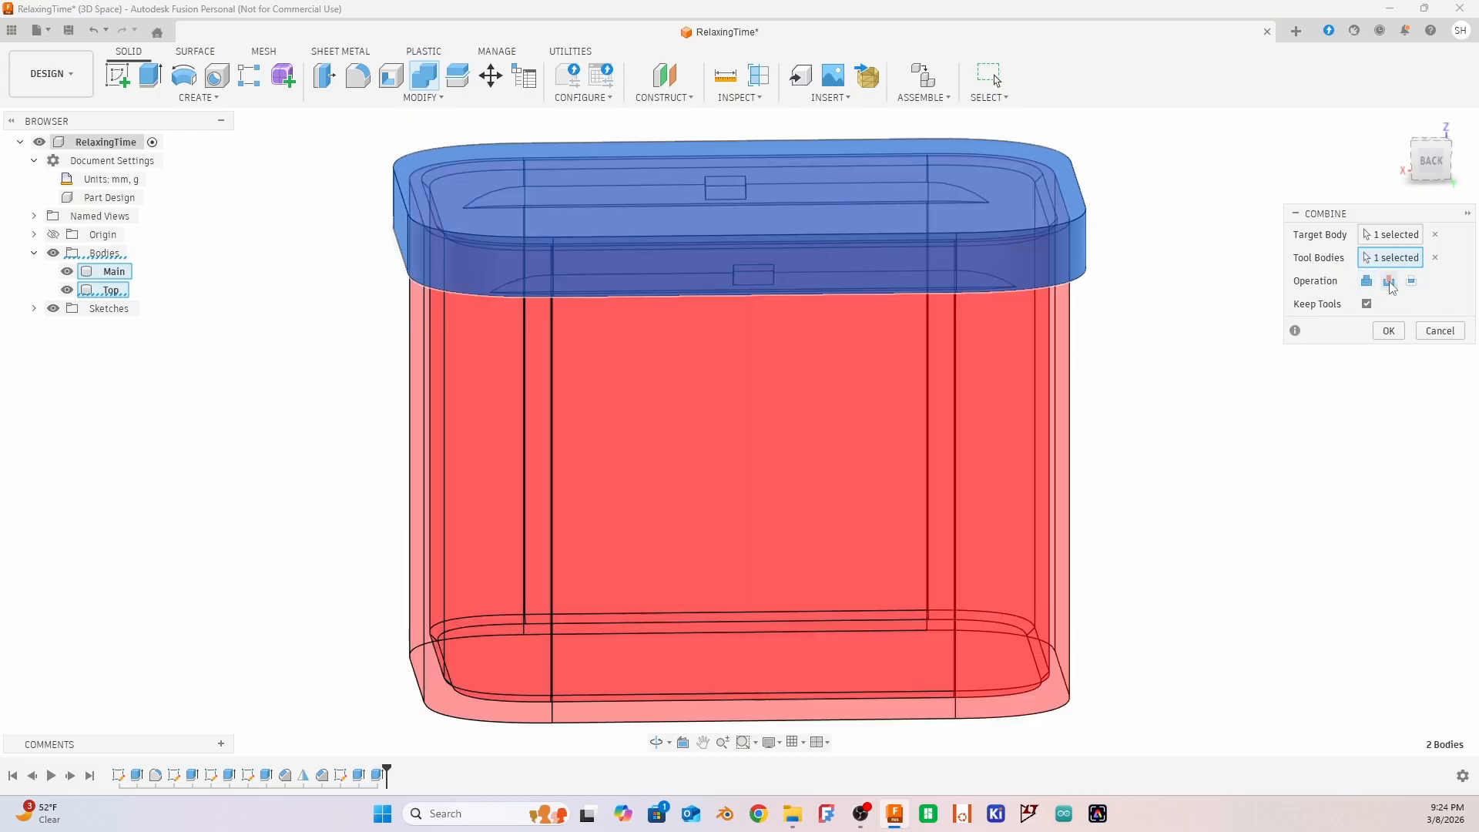
{"action": "middle_click_drag", "start_coordinate": [1095, 552], "coordinate": [1140, 517], "text": "shift"}
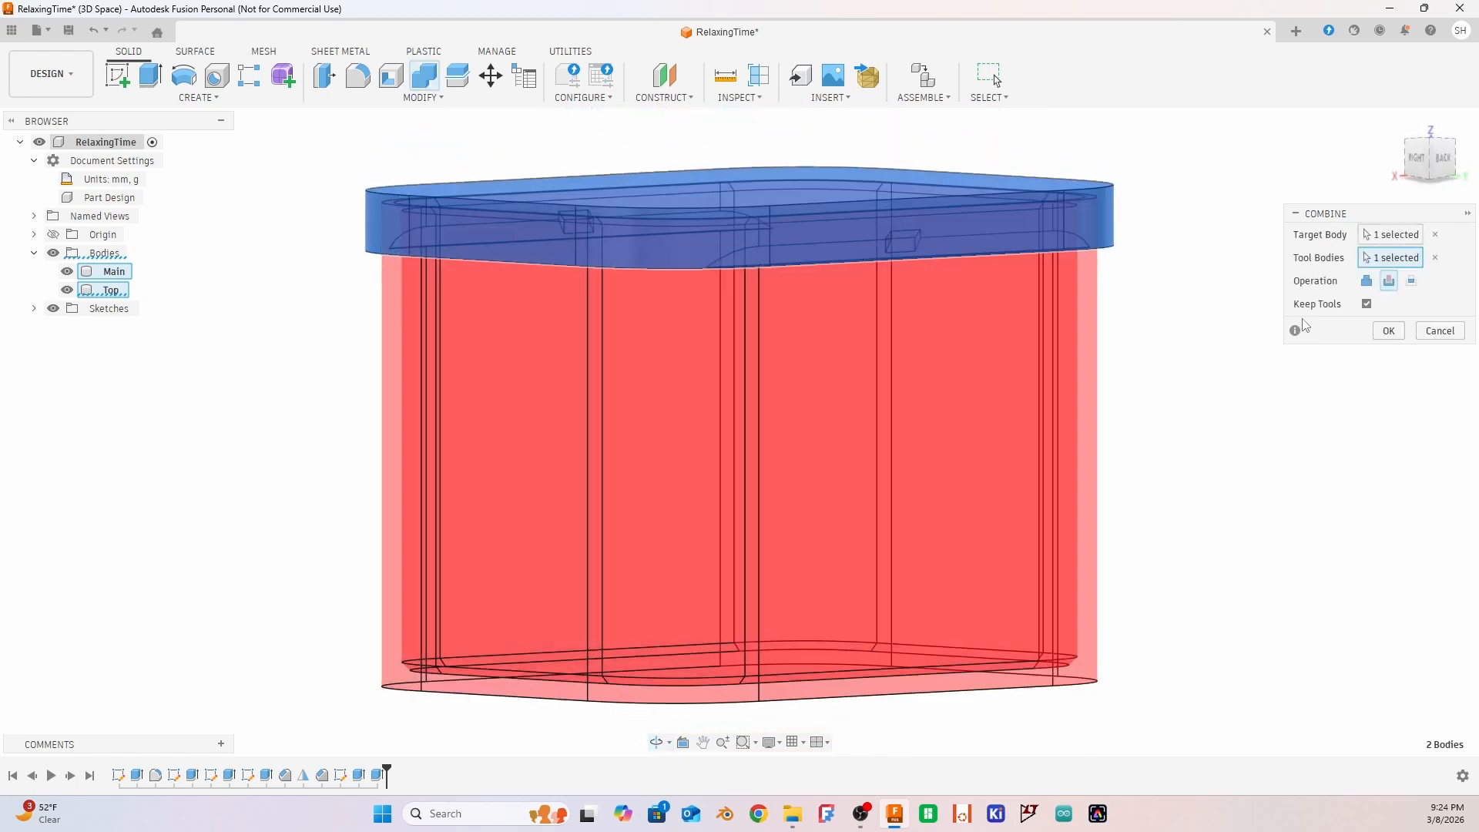
{"action": "left_click", "coordinate": [1388, 331]}
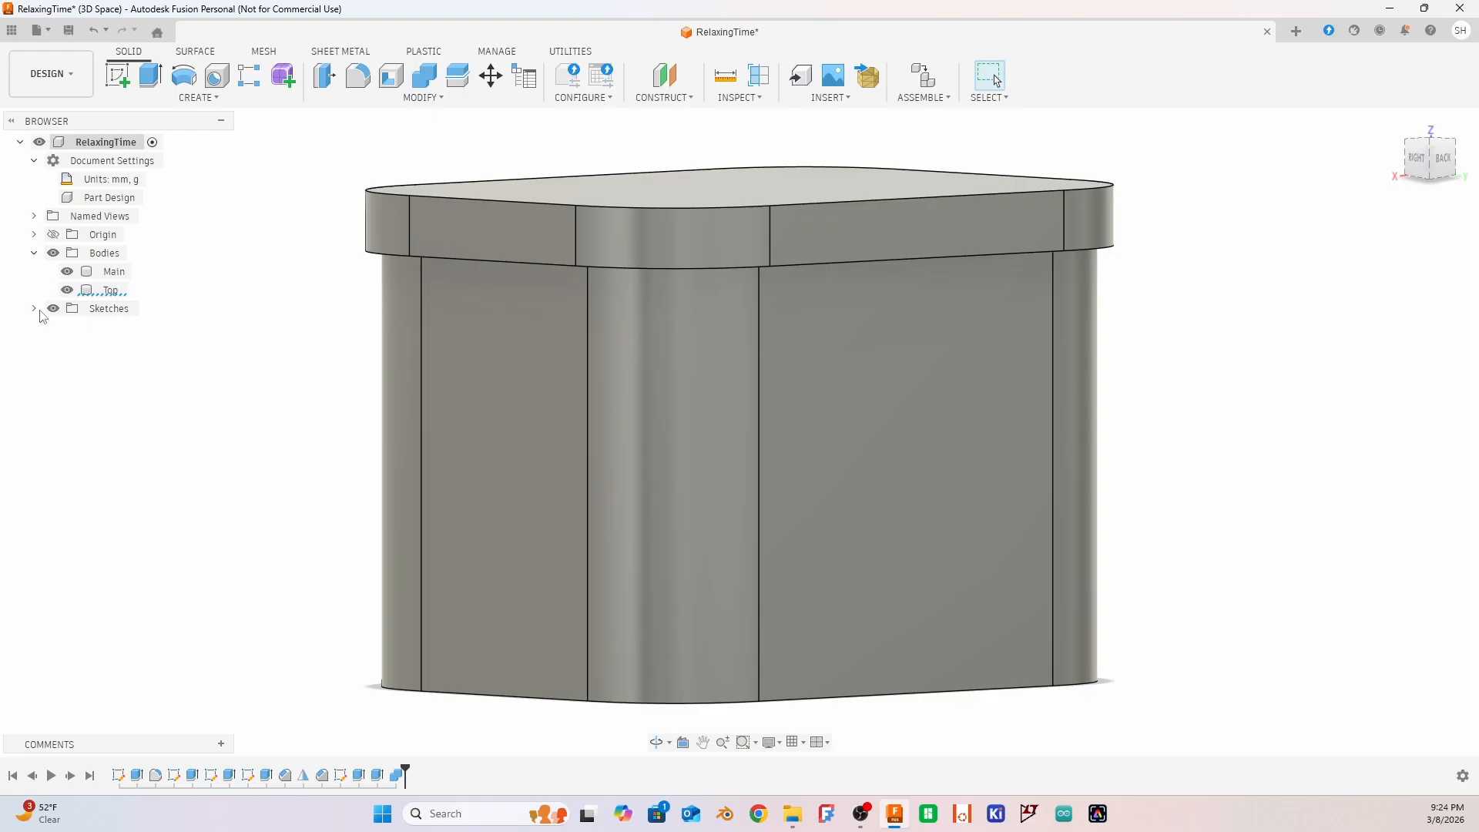
Hide the Main body and inspect the underside of the lid from several angles
{"action": "left_click", "coordinate": [68, 272]}
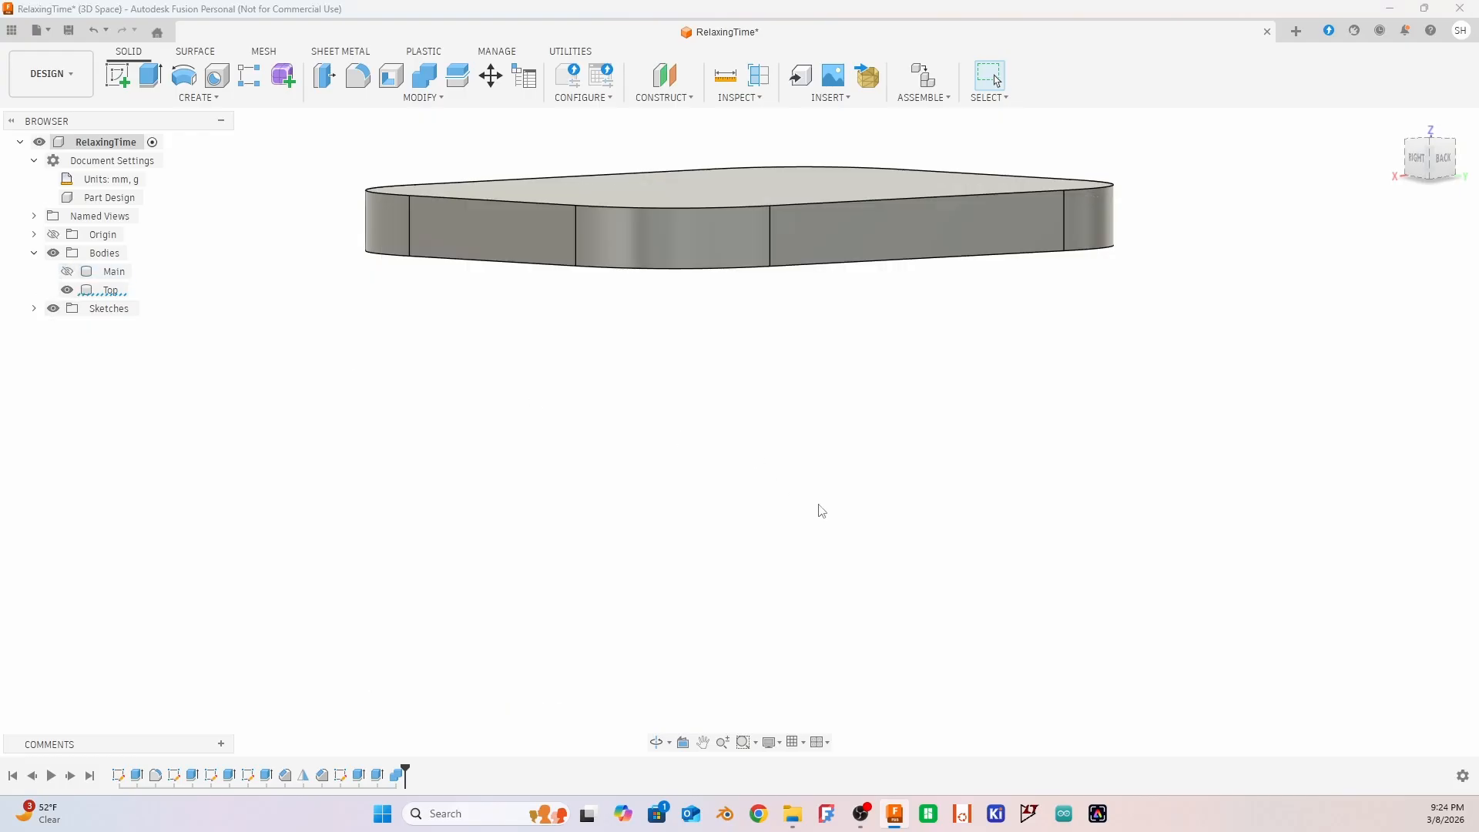
{"action": "middle_click_drag", "start_coordinate": [821, 511], "coordinate": [712, 416], "text": "shift"}
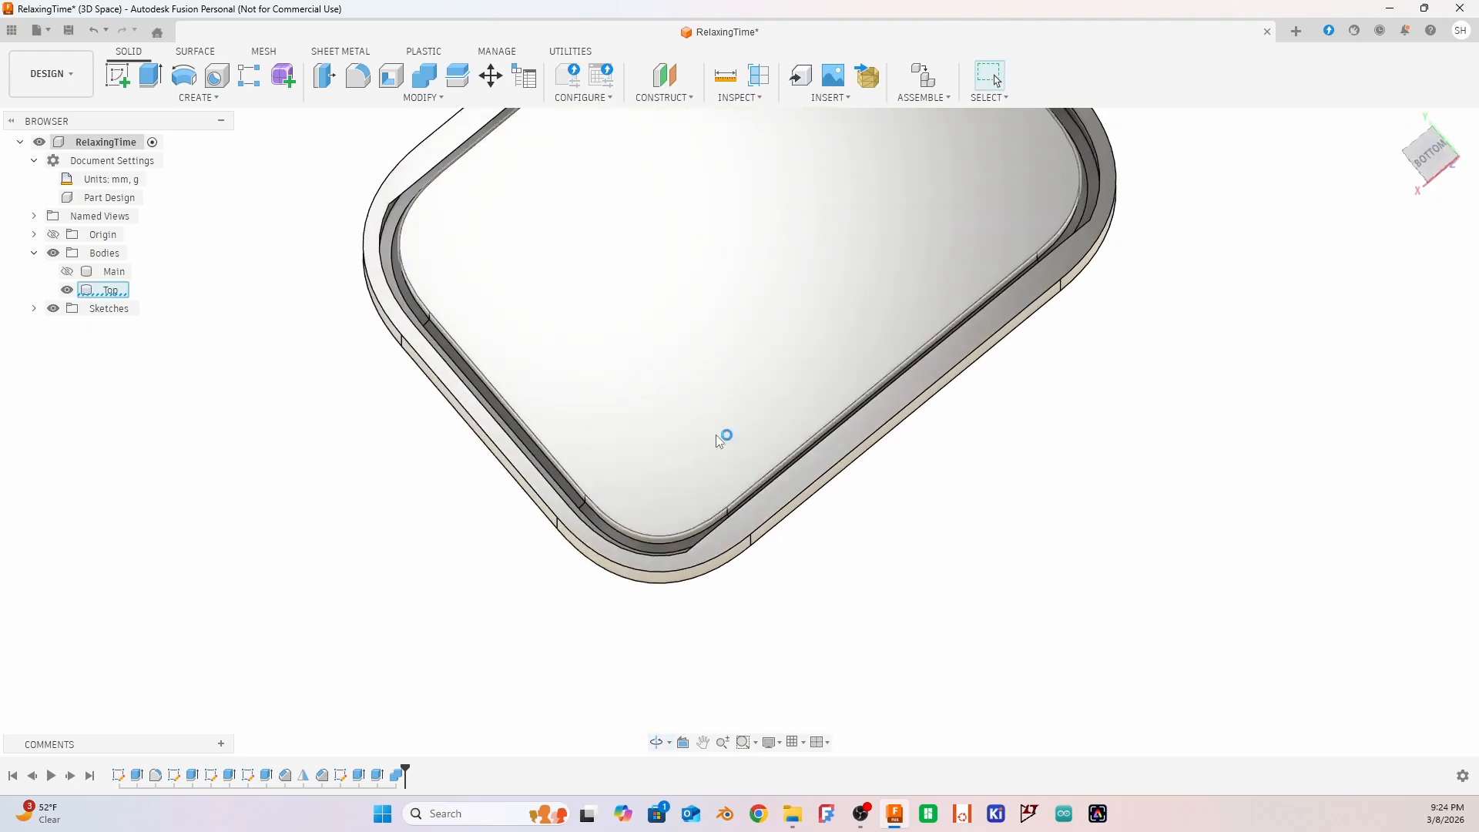
{"action": "middle_click", "coordinate": [717, 442]}
{"action": "middle_click", "coordinate": [716, 441]}
{"action": "middle_click_drag", "start_coordinate": [1058, 339], "coordinate": [752, 308], "text": "shift"}
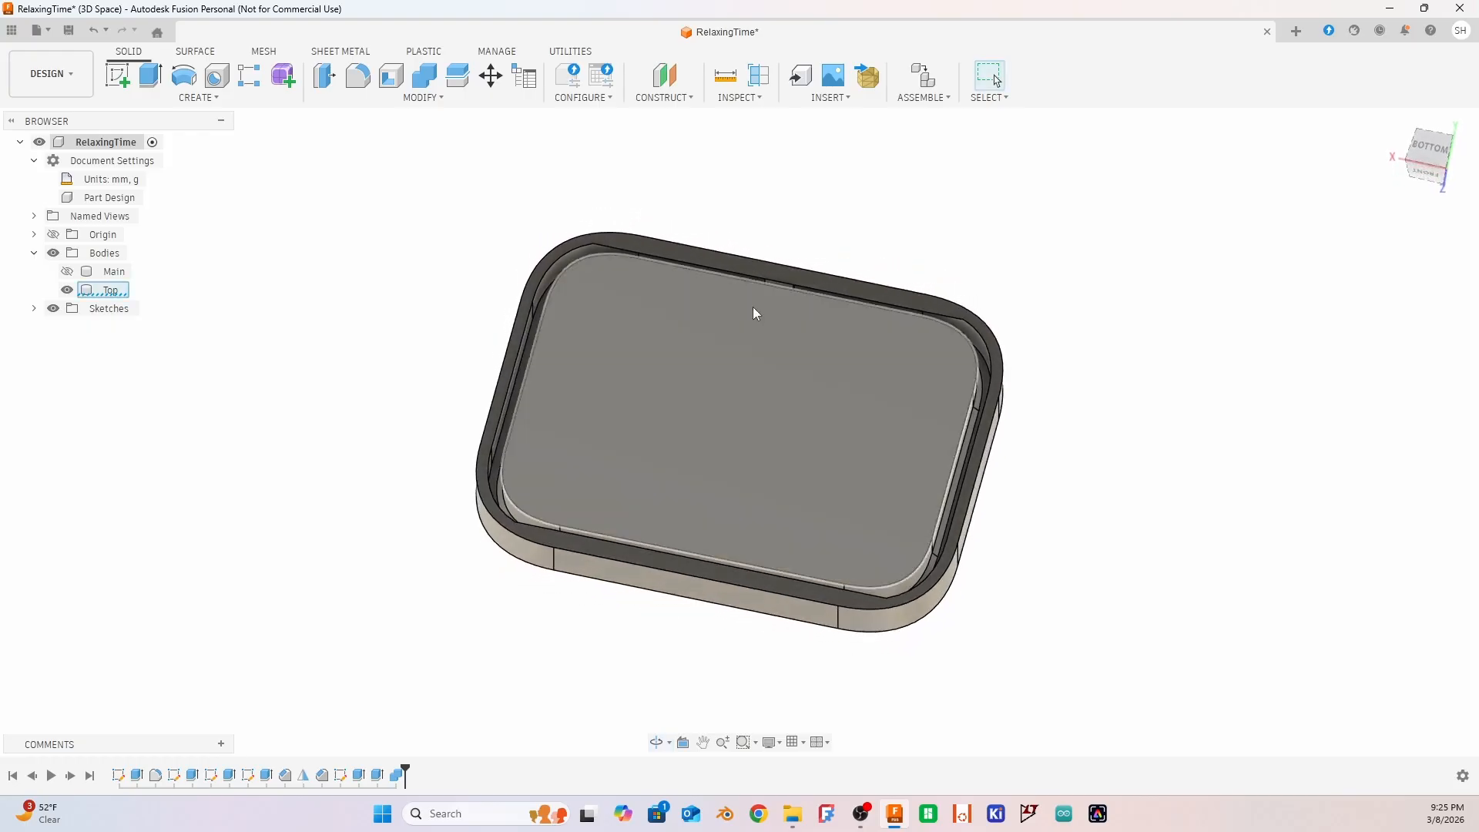
{"action": "middle_click_drag", "start_coordinate": [1112, 522], "coordinate": [1199, 593], "text": "shift"}
Cut-extrude the lid's raised inner face on one side, with the extent set To Object at the surrounding groove's floor
{"action": "left_click", "coordinate": [730, 399]}
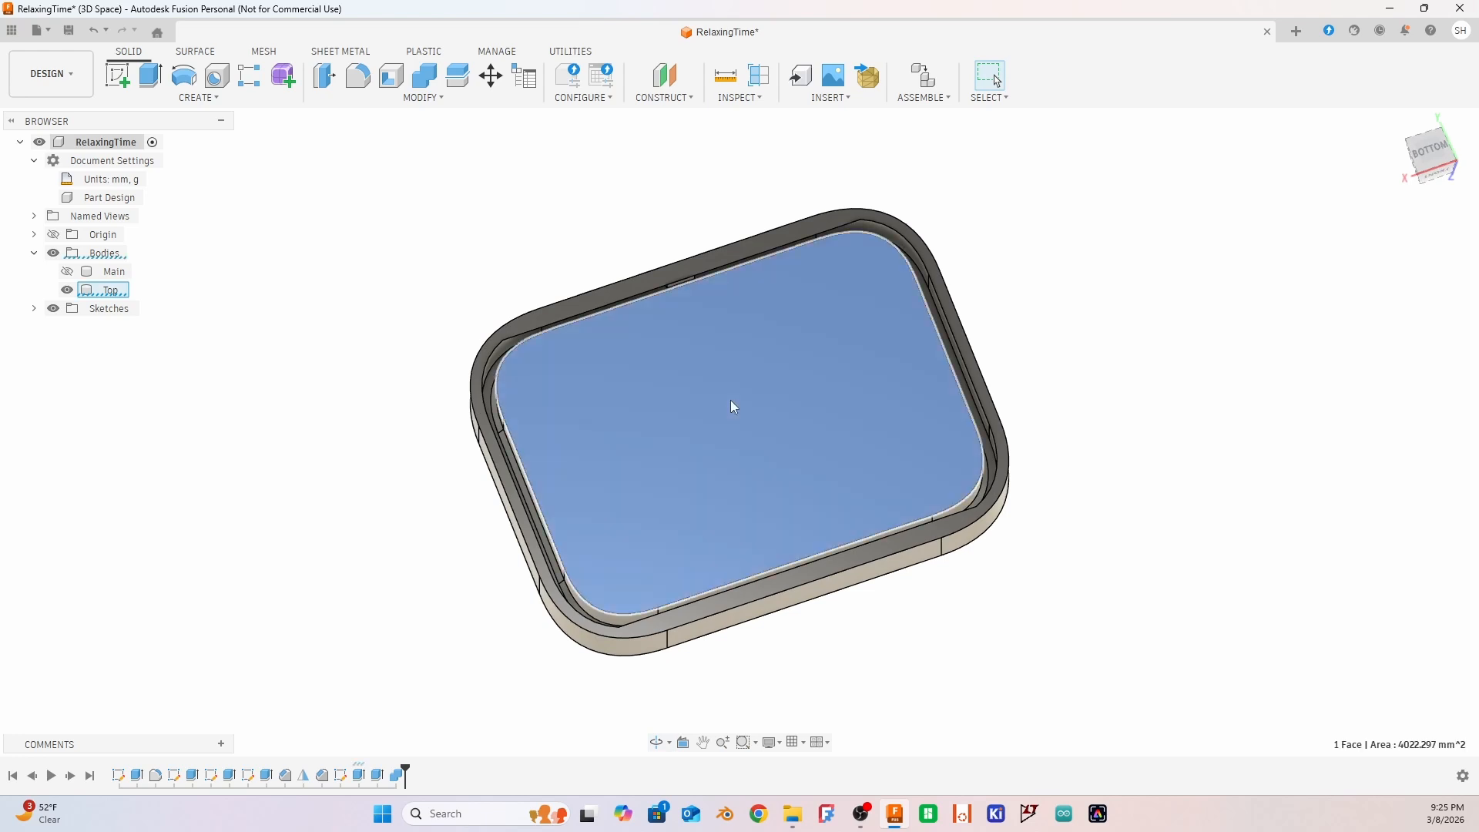
{"action": "middle_click_drag", "start_coordinate": [1109, 574], "coordinate": [1030, 558], "text": "shift"}
{"action": "key", "text": "e"}
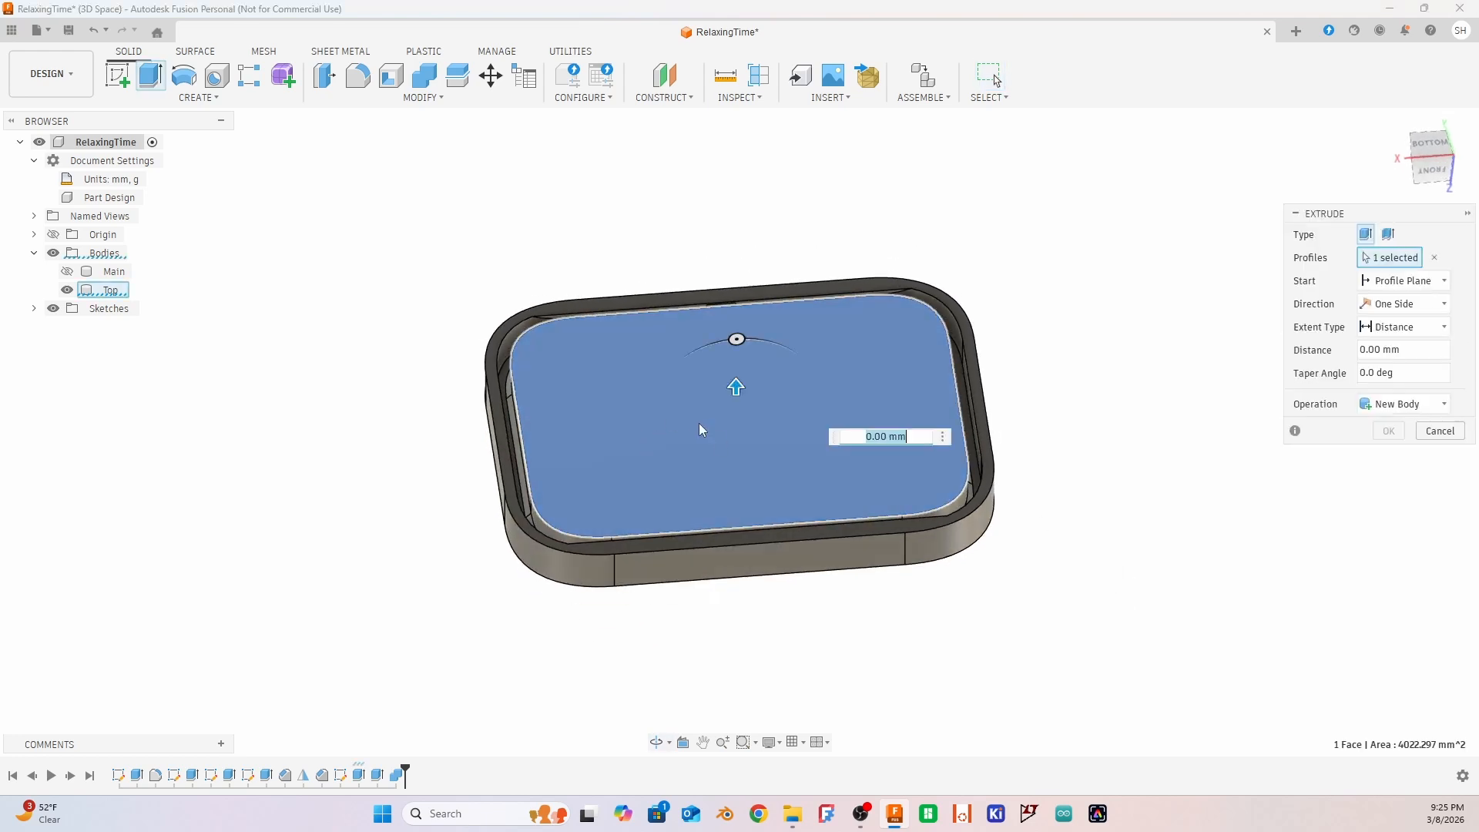
{"action": "left_click_drag", "start_coordinate": [736, 391], "coordinate": [737, 429]}
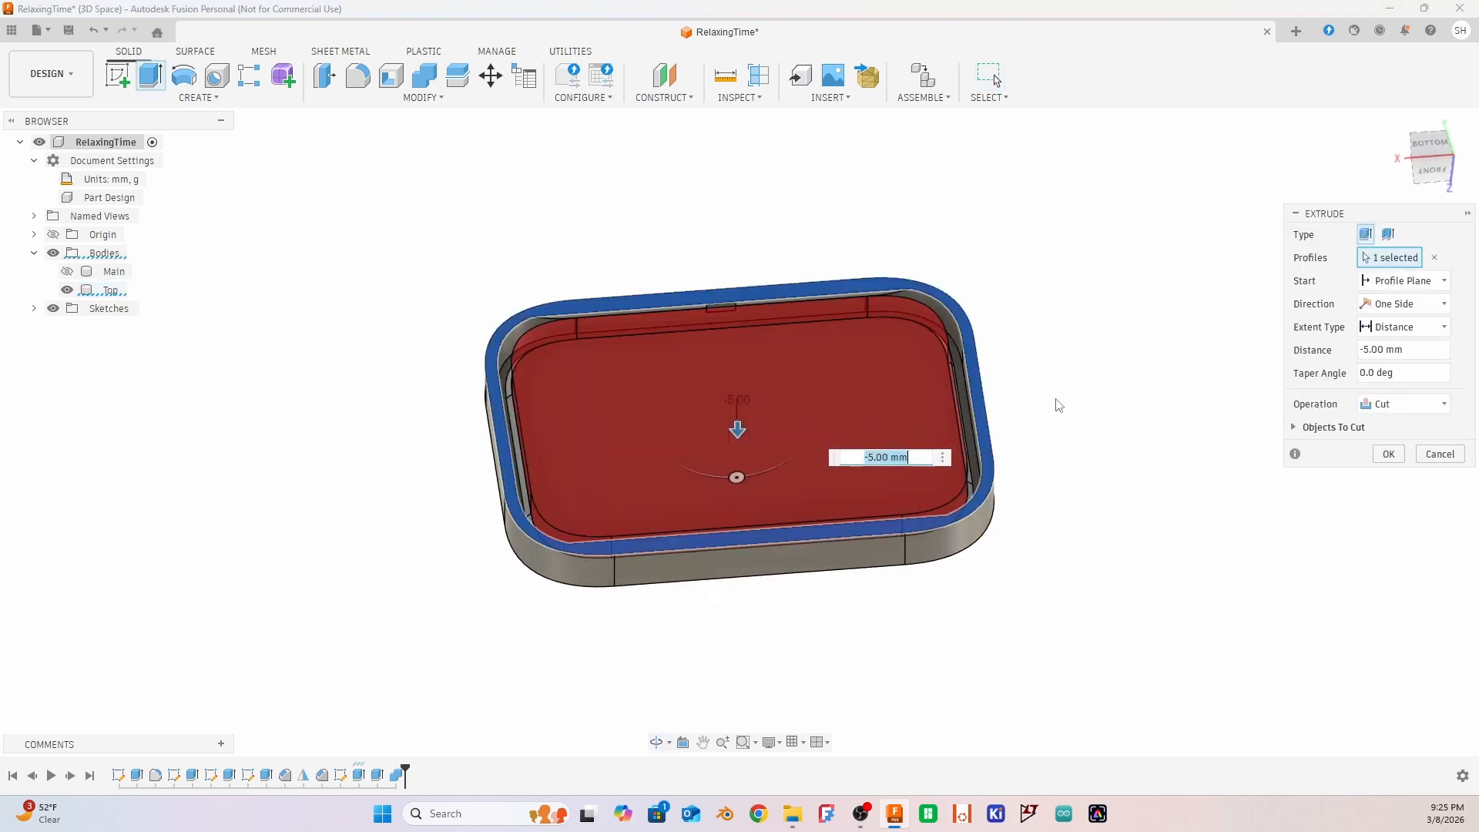
{"action": "middle_click_drag", "start_coordinate": [1069, 394], "coordinate": [1065, 425], "text": "shift"}
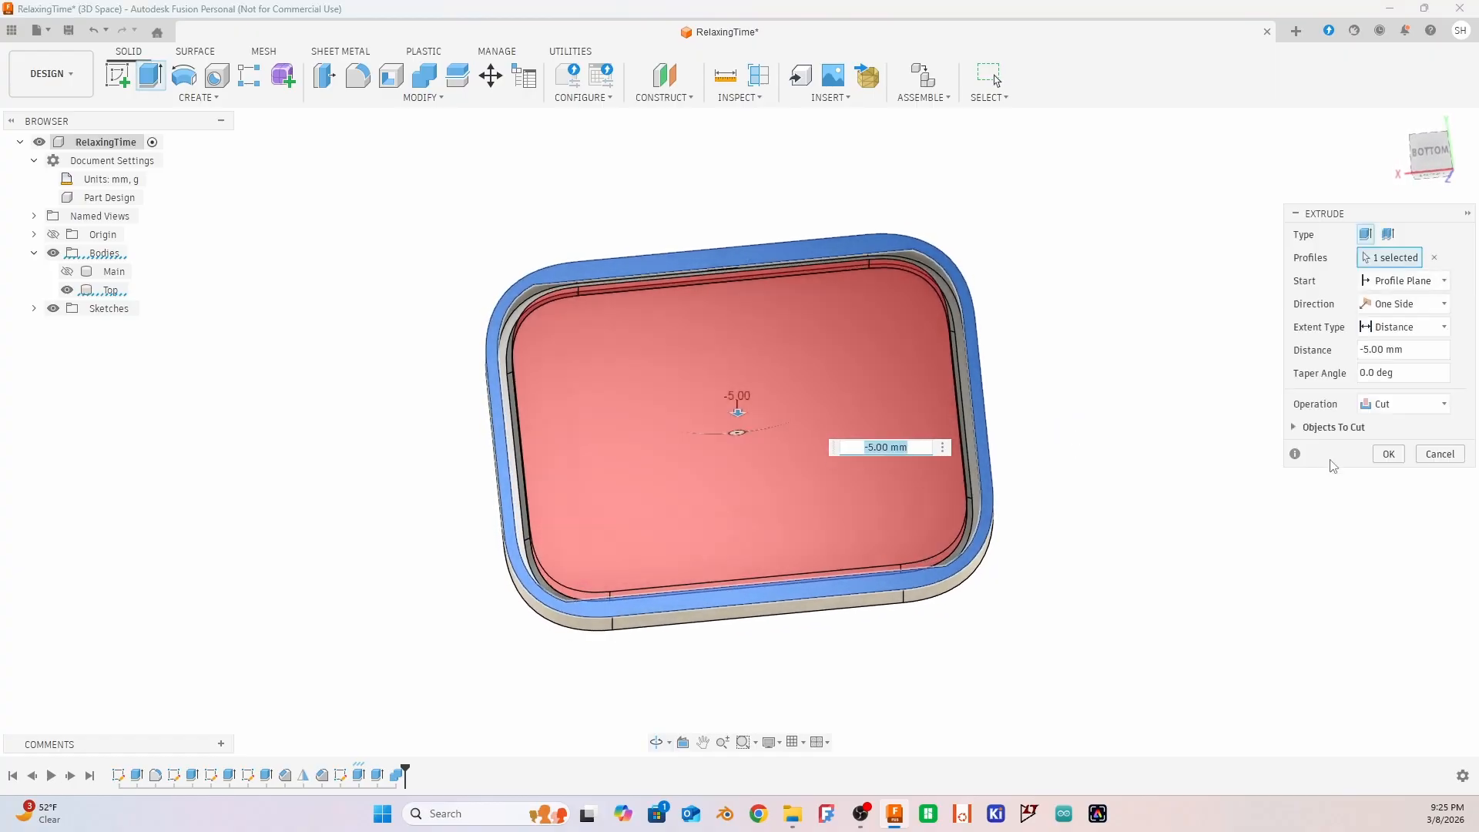
{"action": "left_click", "coordinate": [1400, 308]}
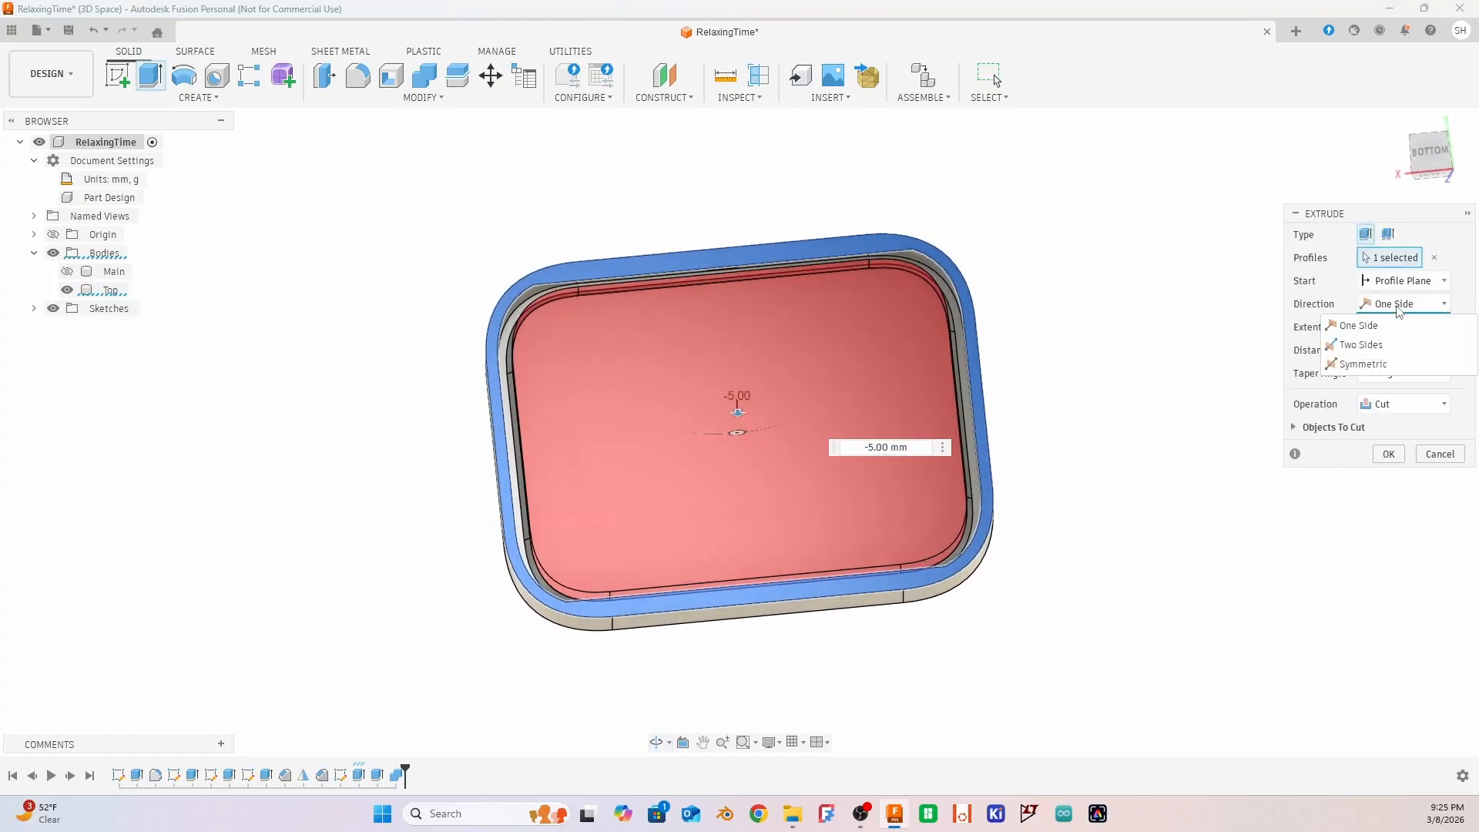
{"action": "left_click", "coordinate": [1397, 325]}
{"action": "left_click", "coordinate": [1415, 327]}
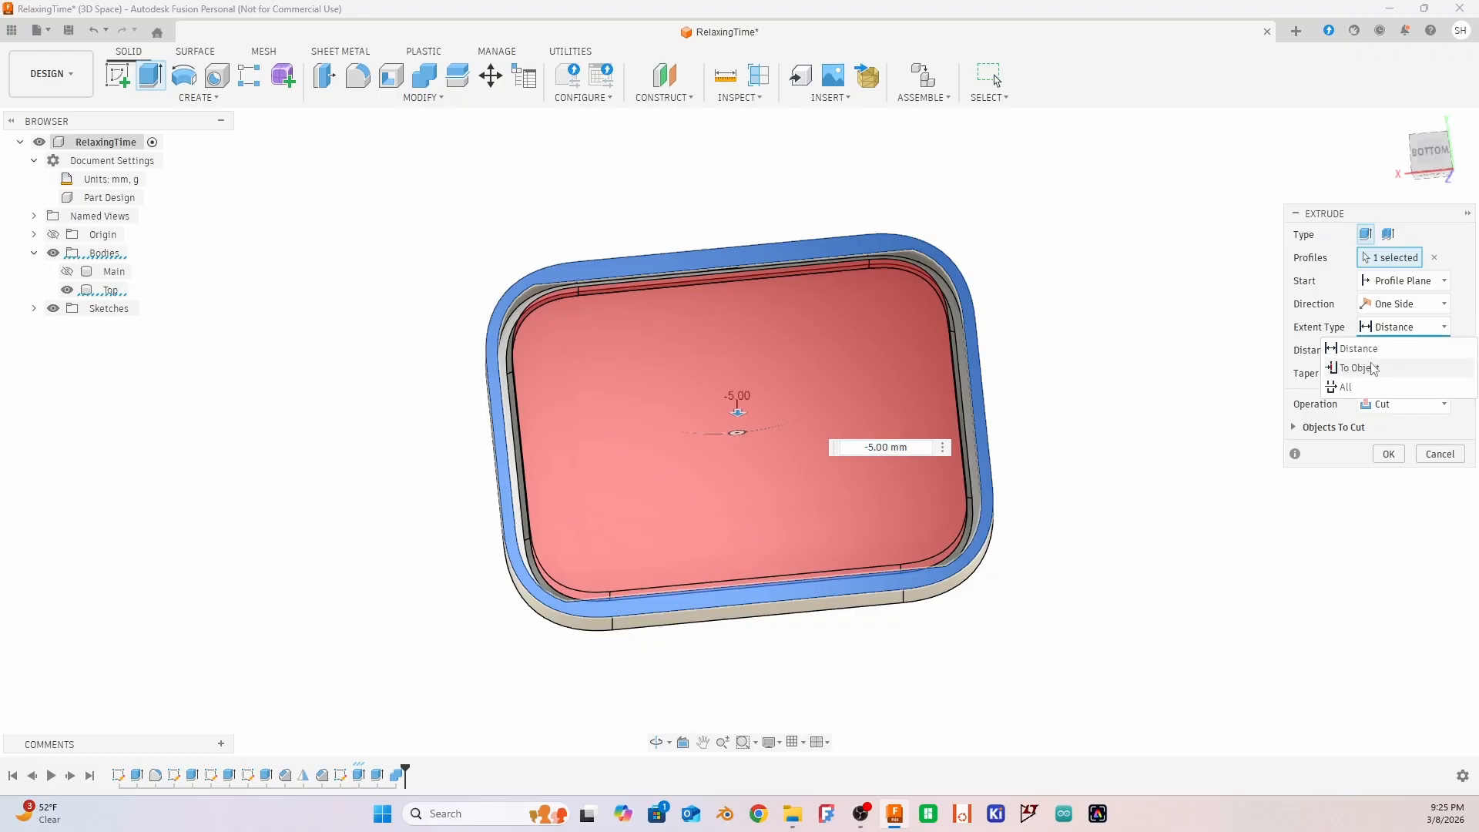
{"action": "left_click", "coordinate": [1390, 367]}
{"action": "scroll", "coordinate": [523, 327], "scroll_direction": "up", "scroll_amount": 6}
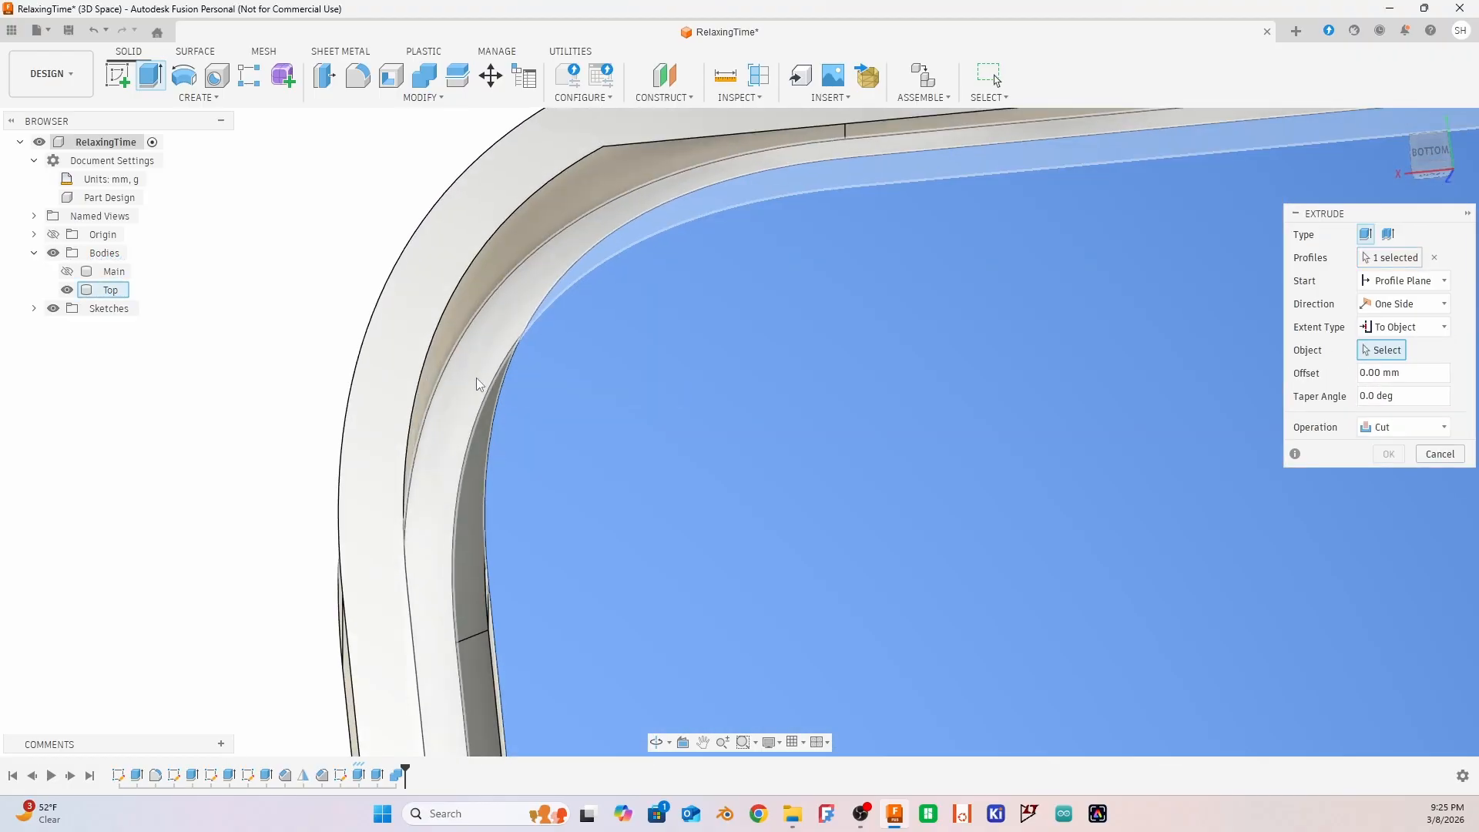
{"action": "left_click", "coordinate": [476, 379]}
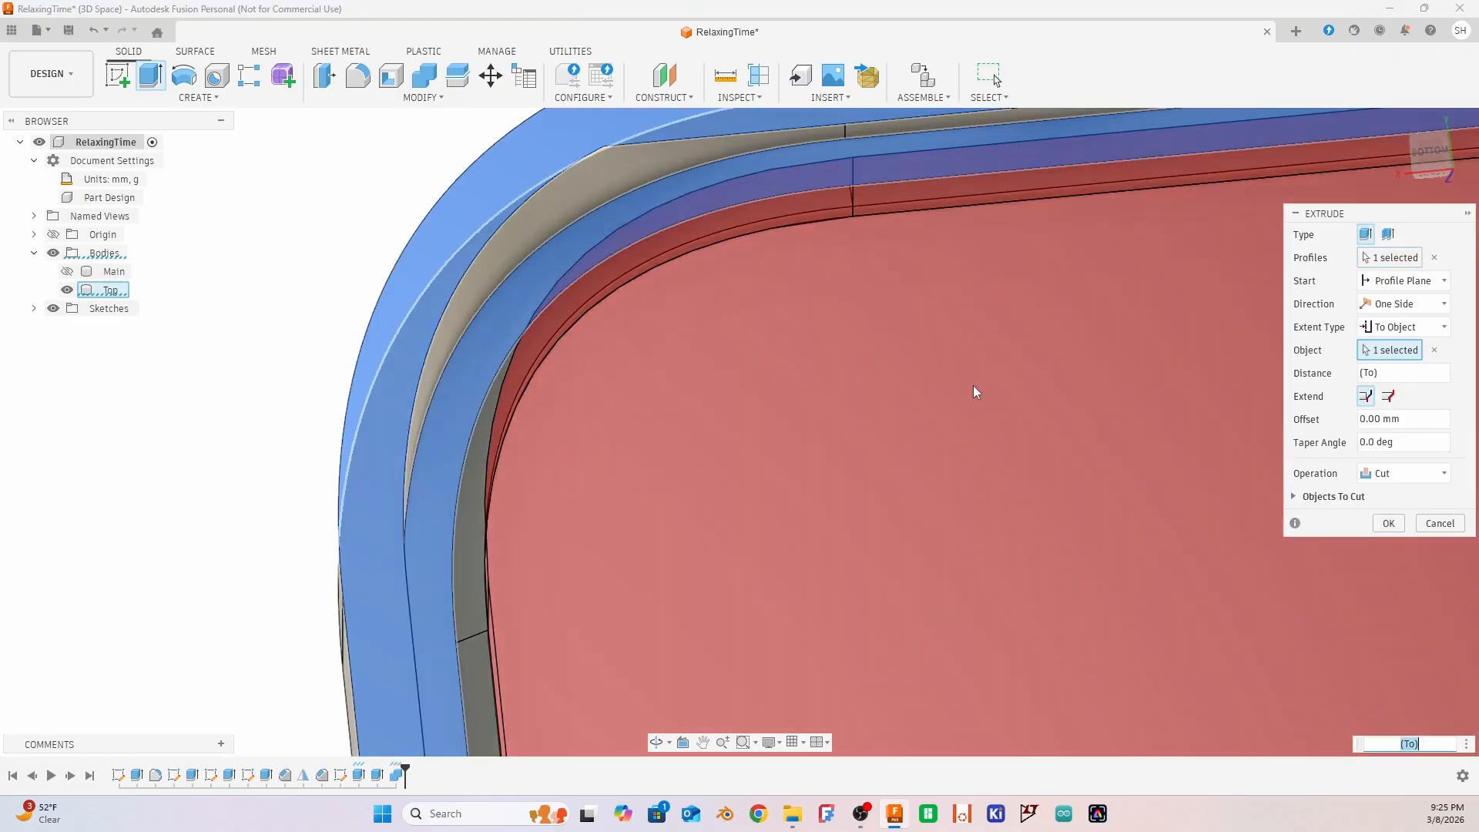
{"action": "left_click", "coordinate": [1388, 524]}
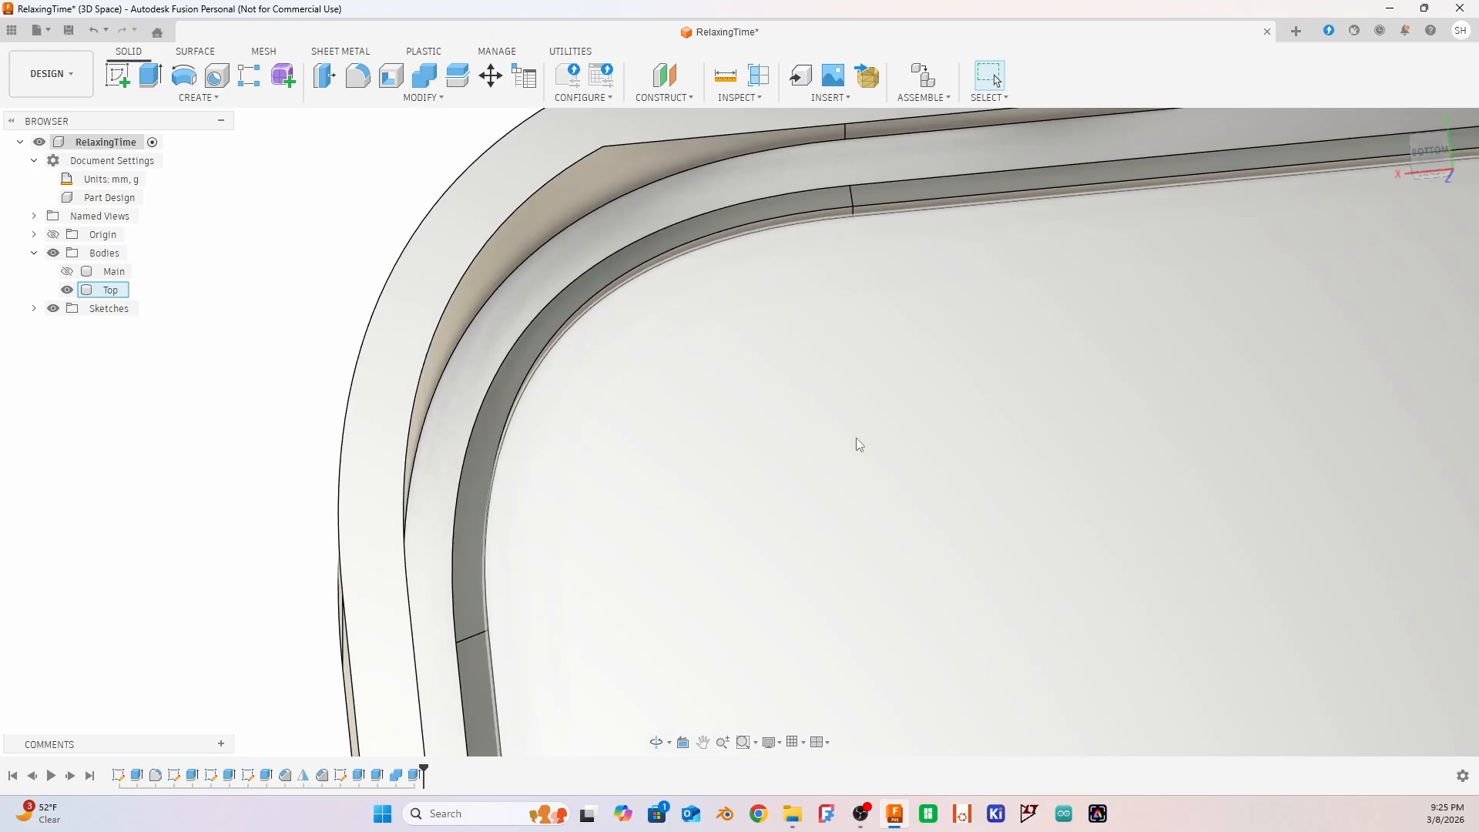
Inspect the recess cut into the lid's underside and undo the cut extrusion
{"action": "scroll", "coordinate": [856, 443], "scroll_direction": "down", "scroll_amount": 8}
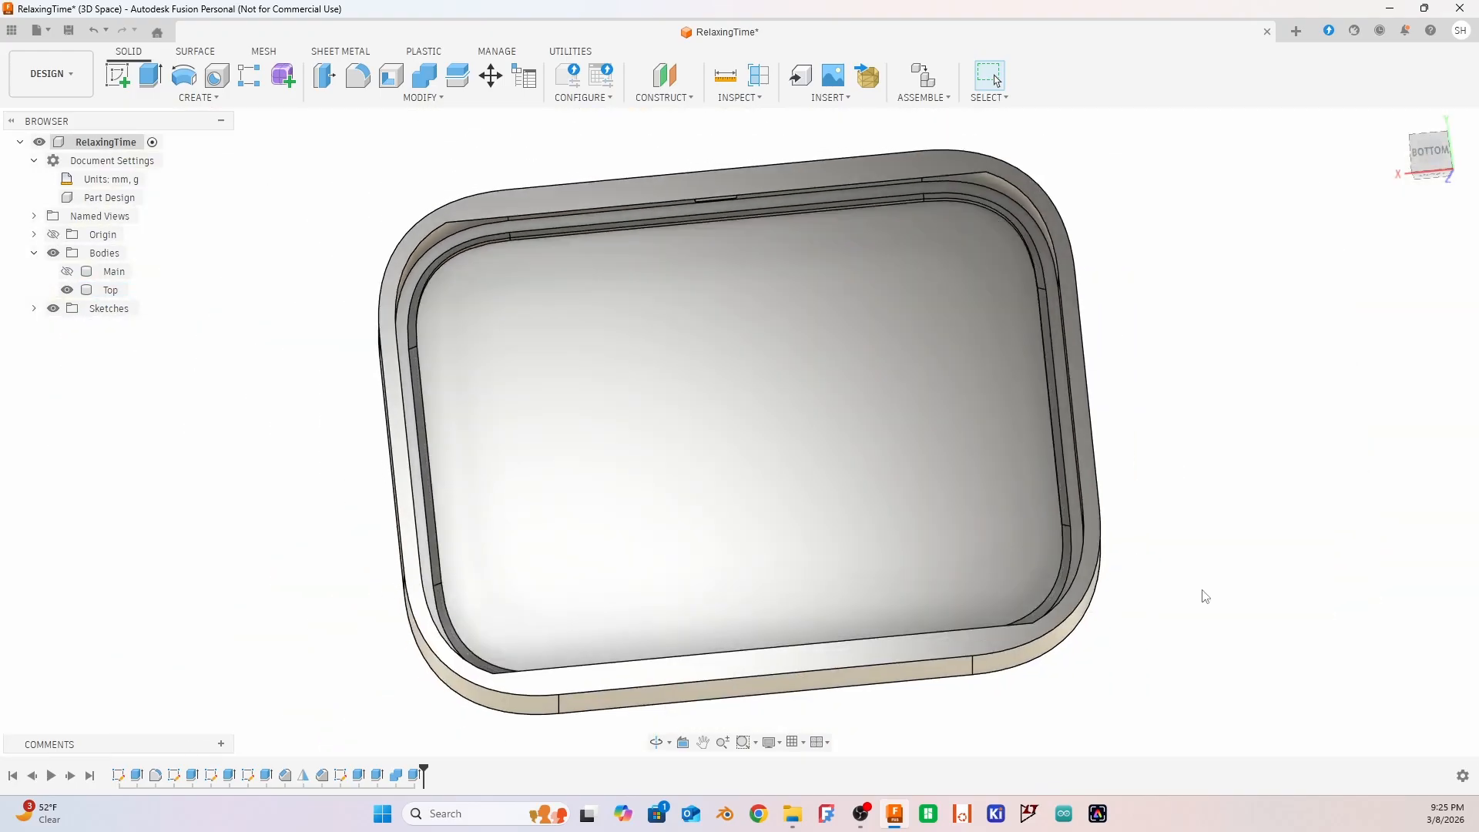
{"action": "middle_click_drag", "start_coordinate": [1204, 596], "coordinate": [686, 212], "text": "shift"}
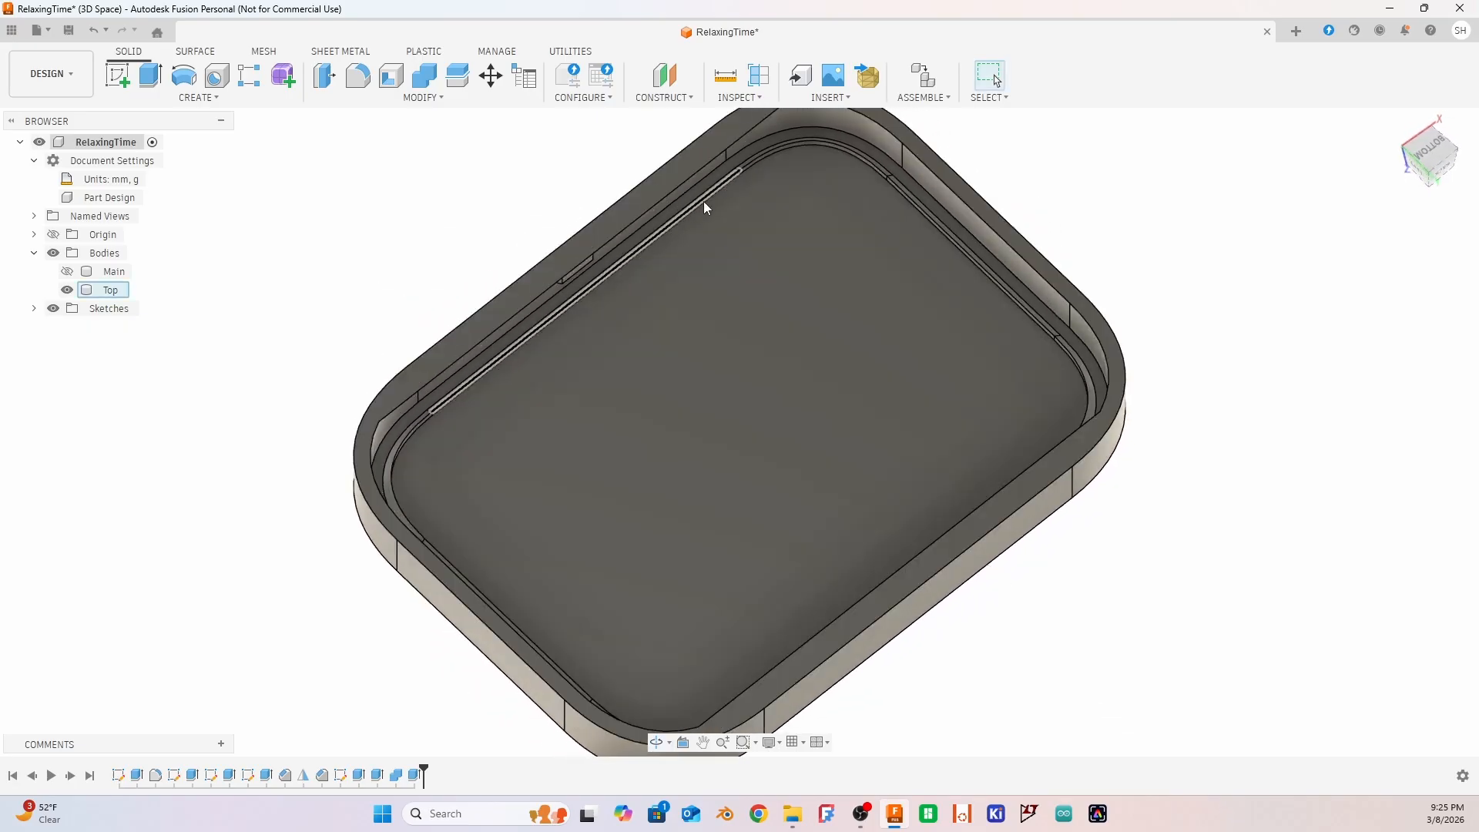
{"action": "middle_click_drag", "start_coordinate": [949, 476], "coordinate": [938, 527], "text": "shift"}
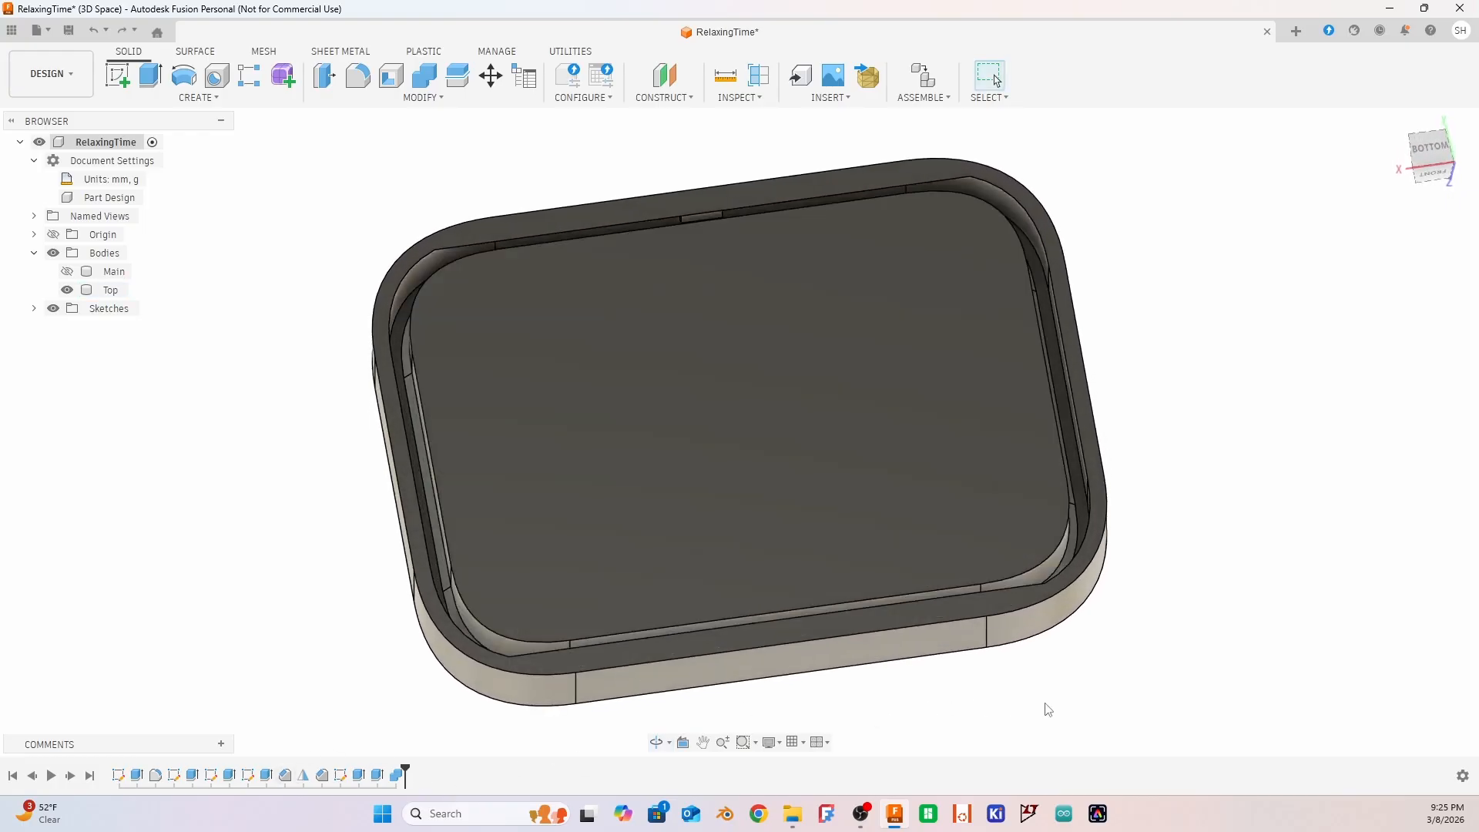
Split the Top body using the groove's floor face as the splitting tool, with Extend Splitting Tool(s) enabled
{"action": "middle_click_drag", "start_coordinate": [1217, 574], "coordinate": [1132, 547], "text": "shift"}
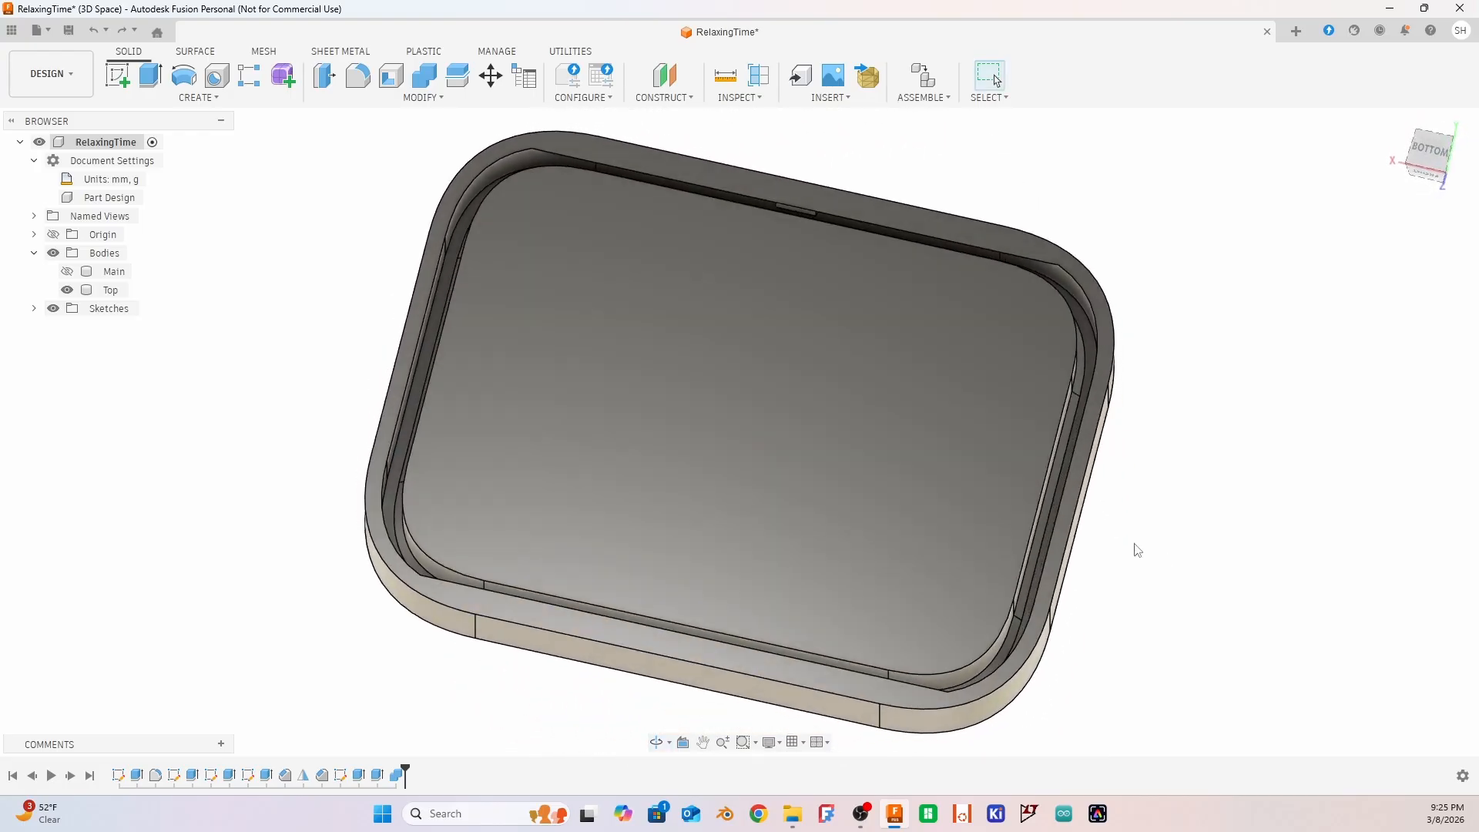
{"action": "left_click", "coordinate": [463, 86]}
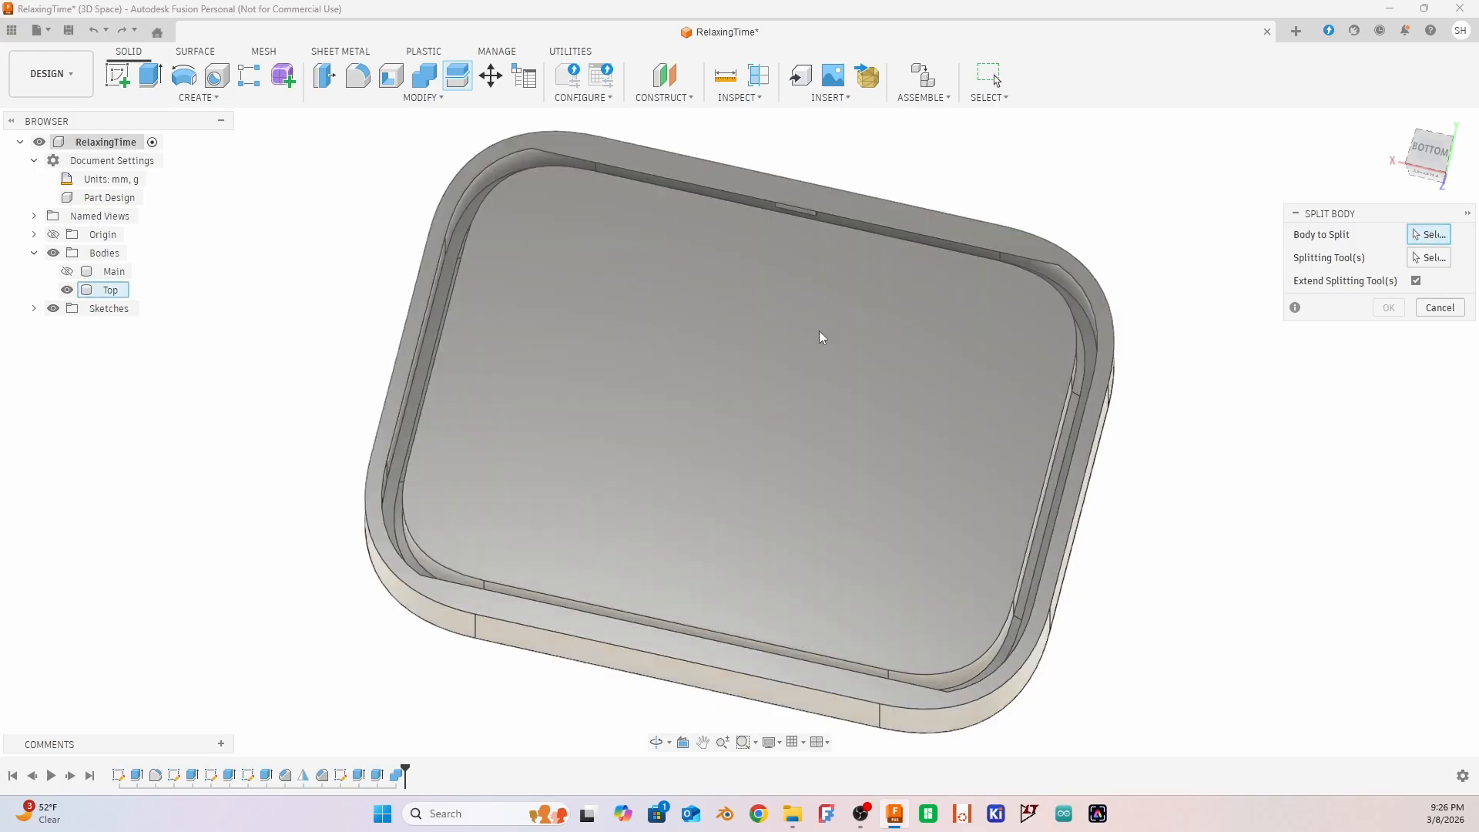
{"action": "left_click", "coordinate": [1058, 318]}
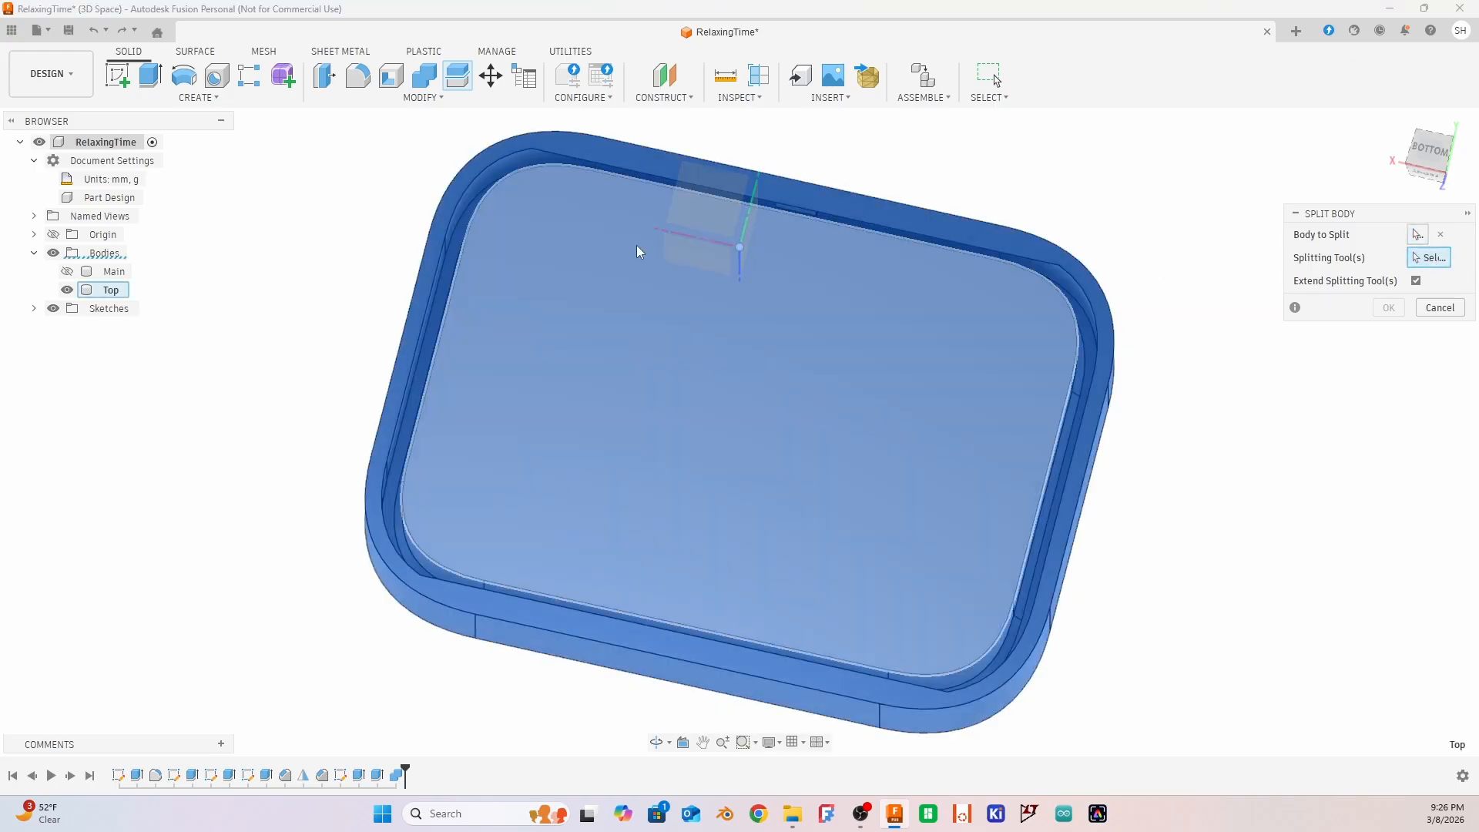
{"action": "middle_click_drag", "start_coordinate": [1194, 432], "coordinate": [913, 315], "text": "shift"}
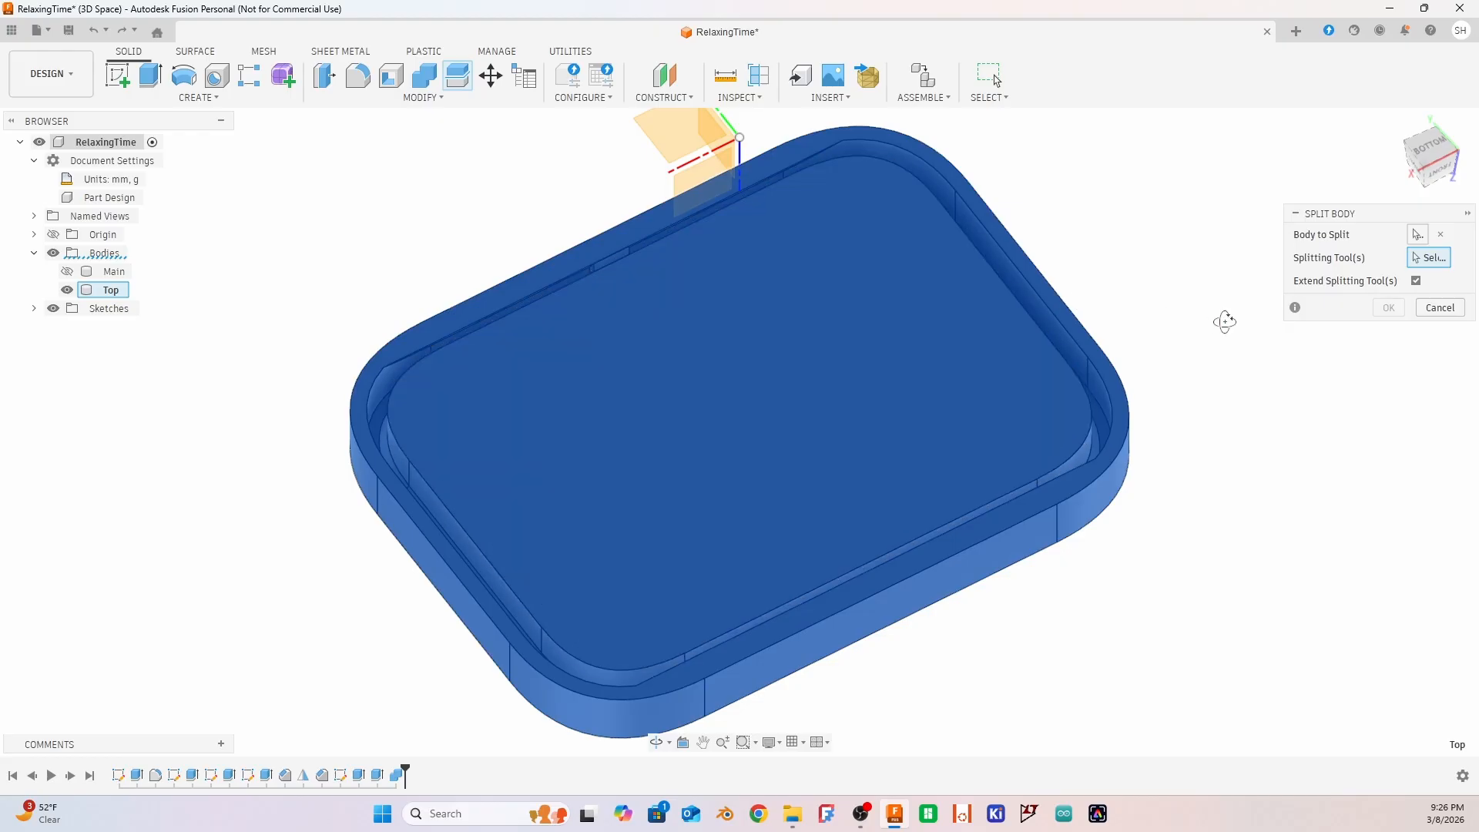
{"action": "middle_click_drag", "start_coordinate": [1221, 320], "coordinate": [1063, 354], "text": "shift"}
{"action": "scroll", "coordinate": [1061, 348], "scroll_direction": "up", "scroll_amount": 5}
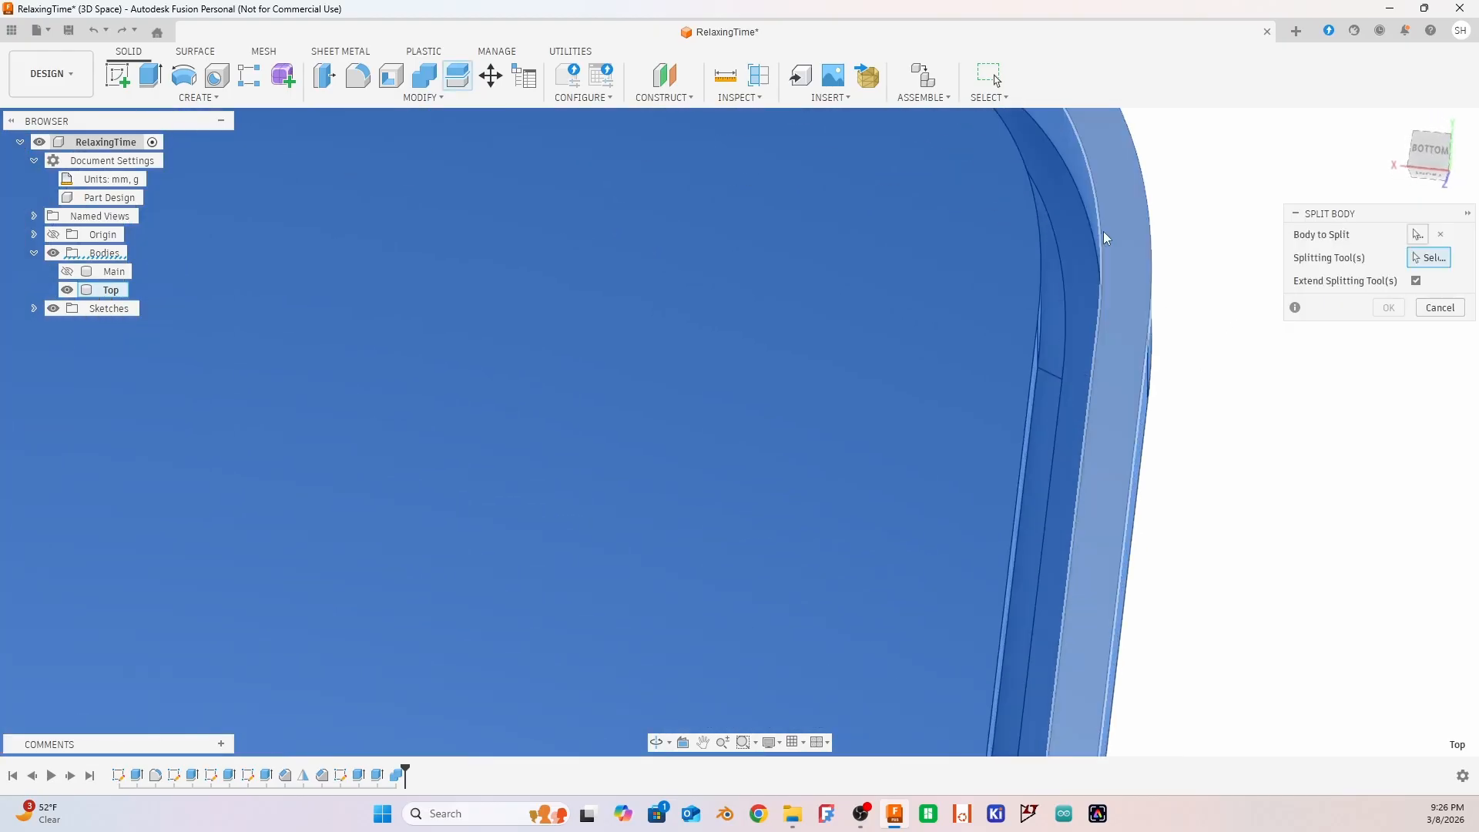
{"action": "left_click", "coordinate": [1079, 281]}
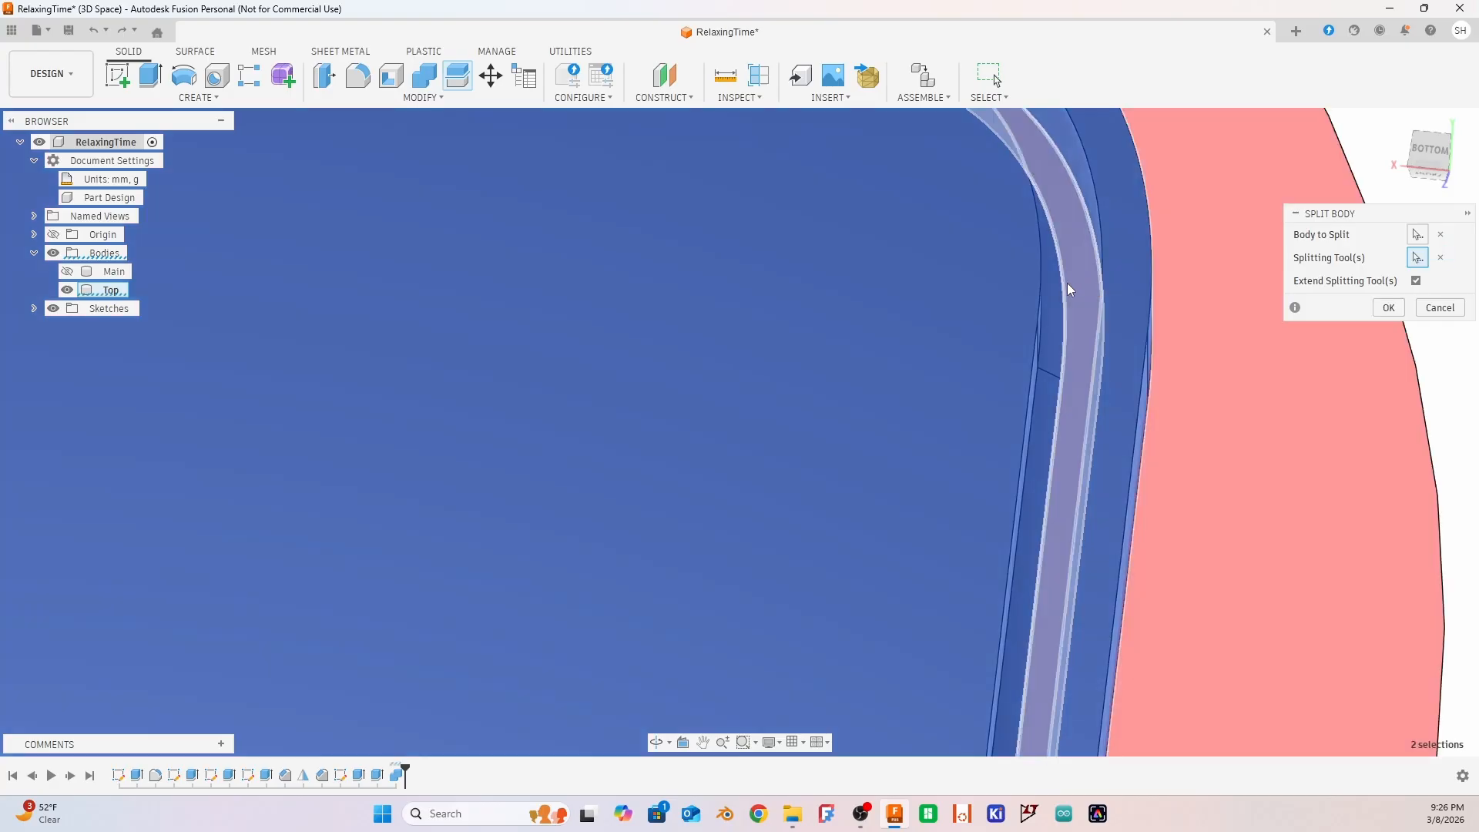
{"action": "scroll", "coordinate": [949, 282], "scroll_direction": "down", "scroll_amount": 3}
{"action": "scroll", "coordinate": [890, 291], "scroll_direction": "down", "scroll_amount": 5}
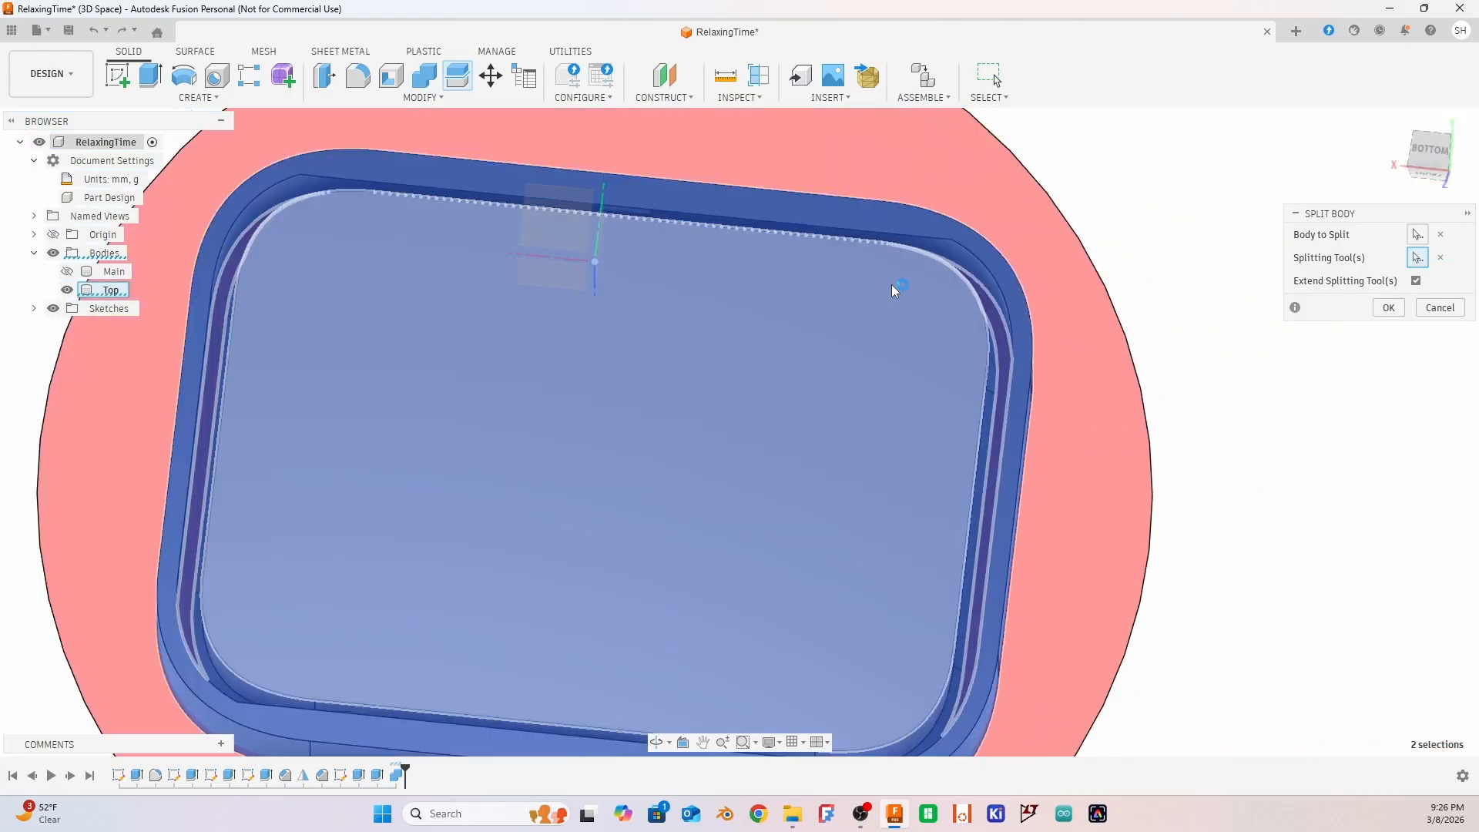
{"action": "middle_click_drag", "start_coordinate": [1056, 562], "coordinate": [1109, 586], "text": "shift"}
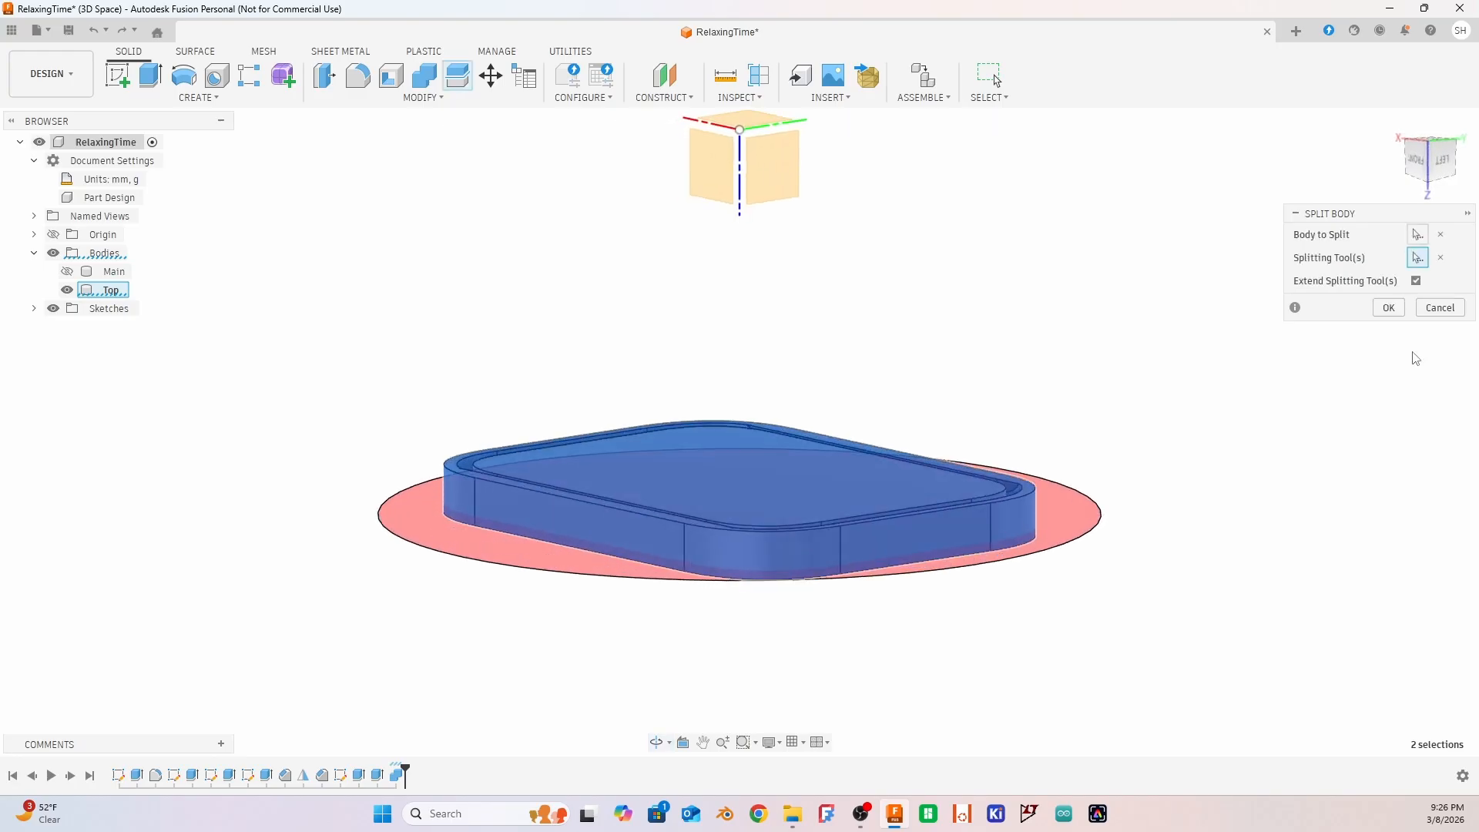
{"action": "left_click", "coordinate": [1388, 308]}
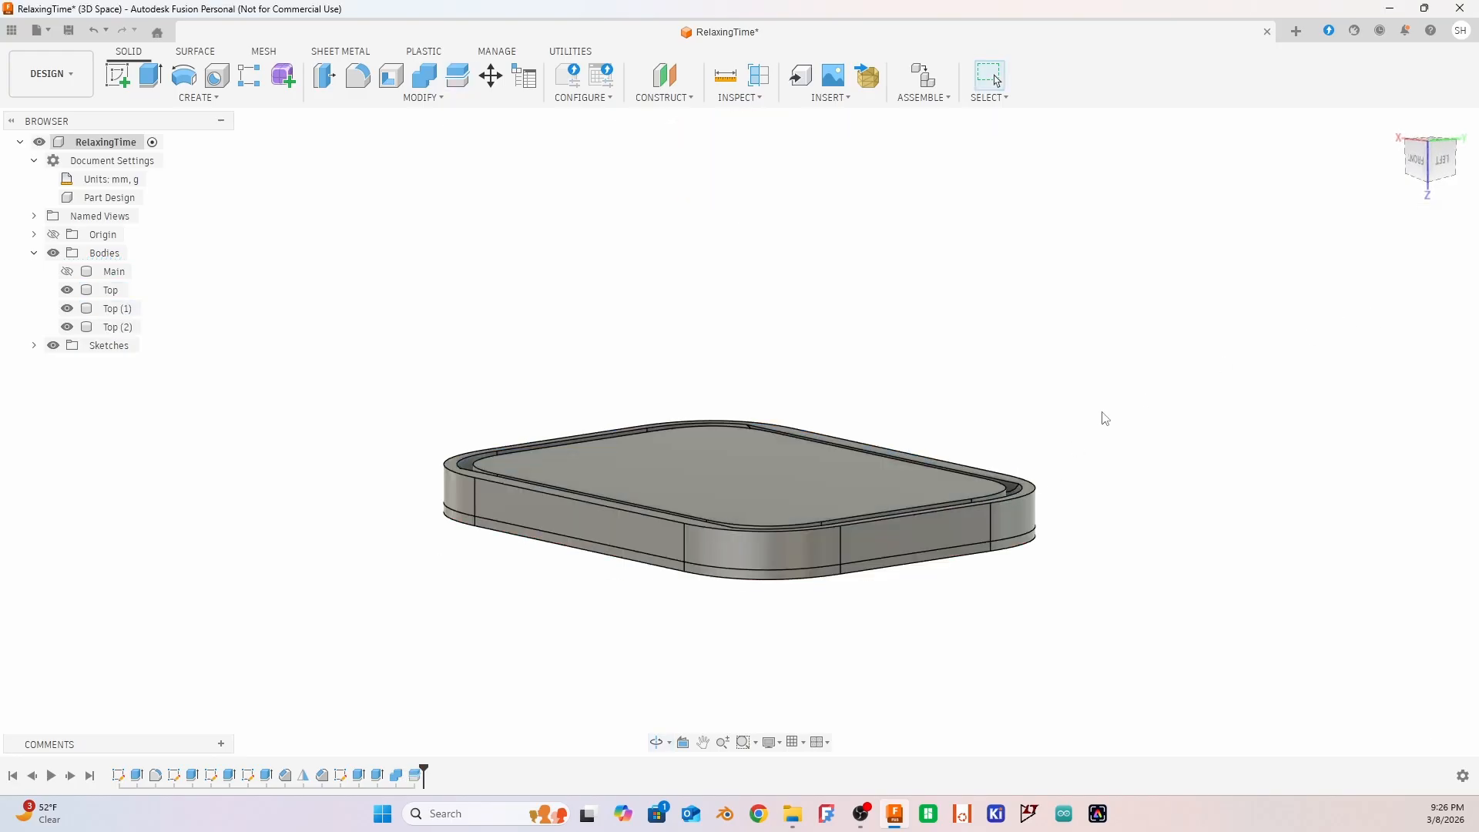
Toggle Top (2), then hide Top and Top (1) to examine the inner plug piece Top (2) on its own
{"action": "middle_click_drag", "start_coordinate": [1105, 418], "coordinate": [1099, 459], "text": "shift"}
{"action": "left_click", "coordinate": [830, 559]}
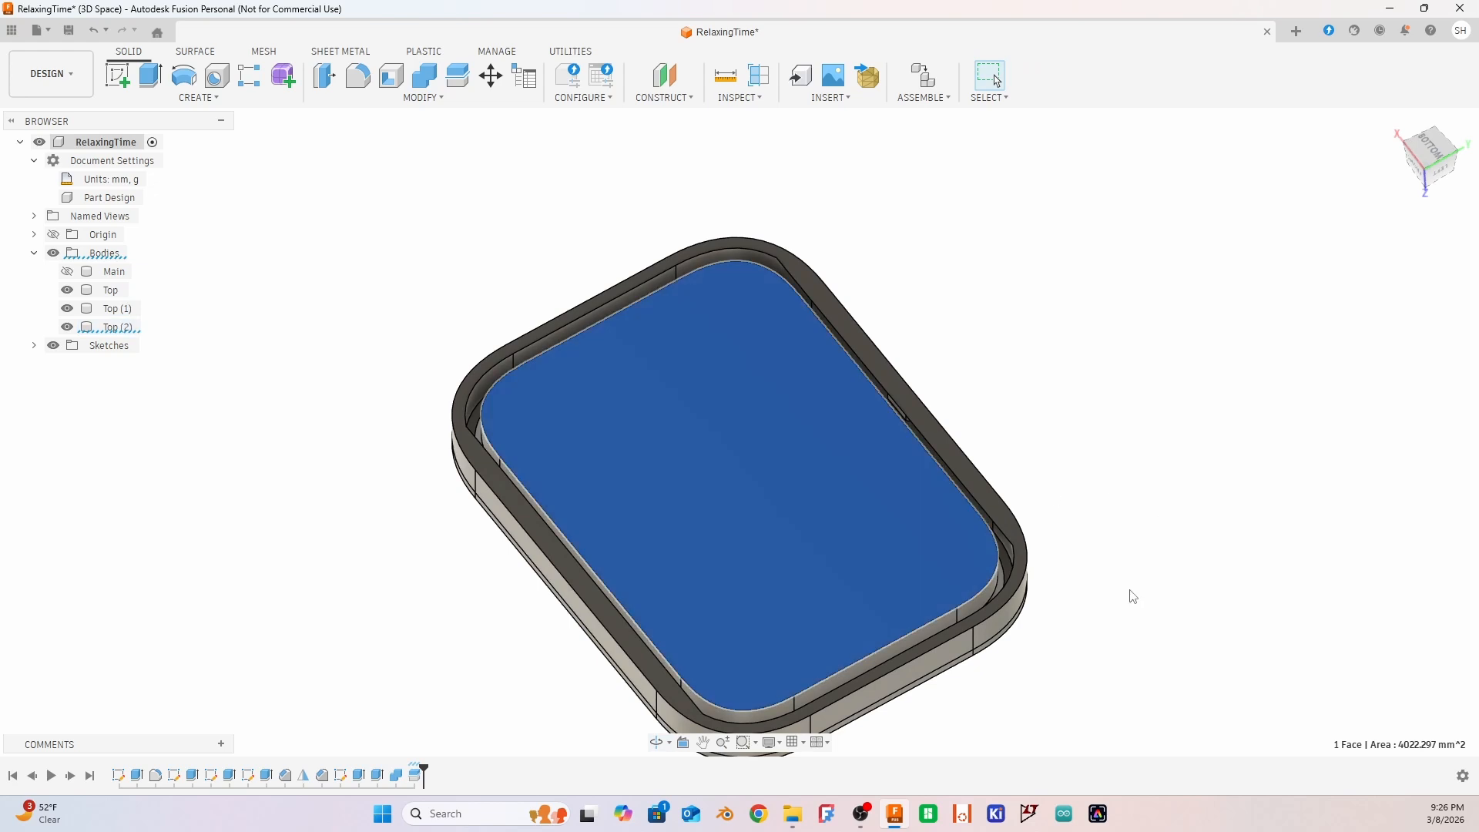
{"action": "middle_click_drag", "start_coordinate": [1132, 596], "coordinate": [1211, 549], "text": "shift"}
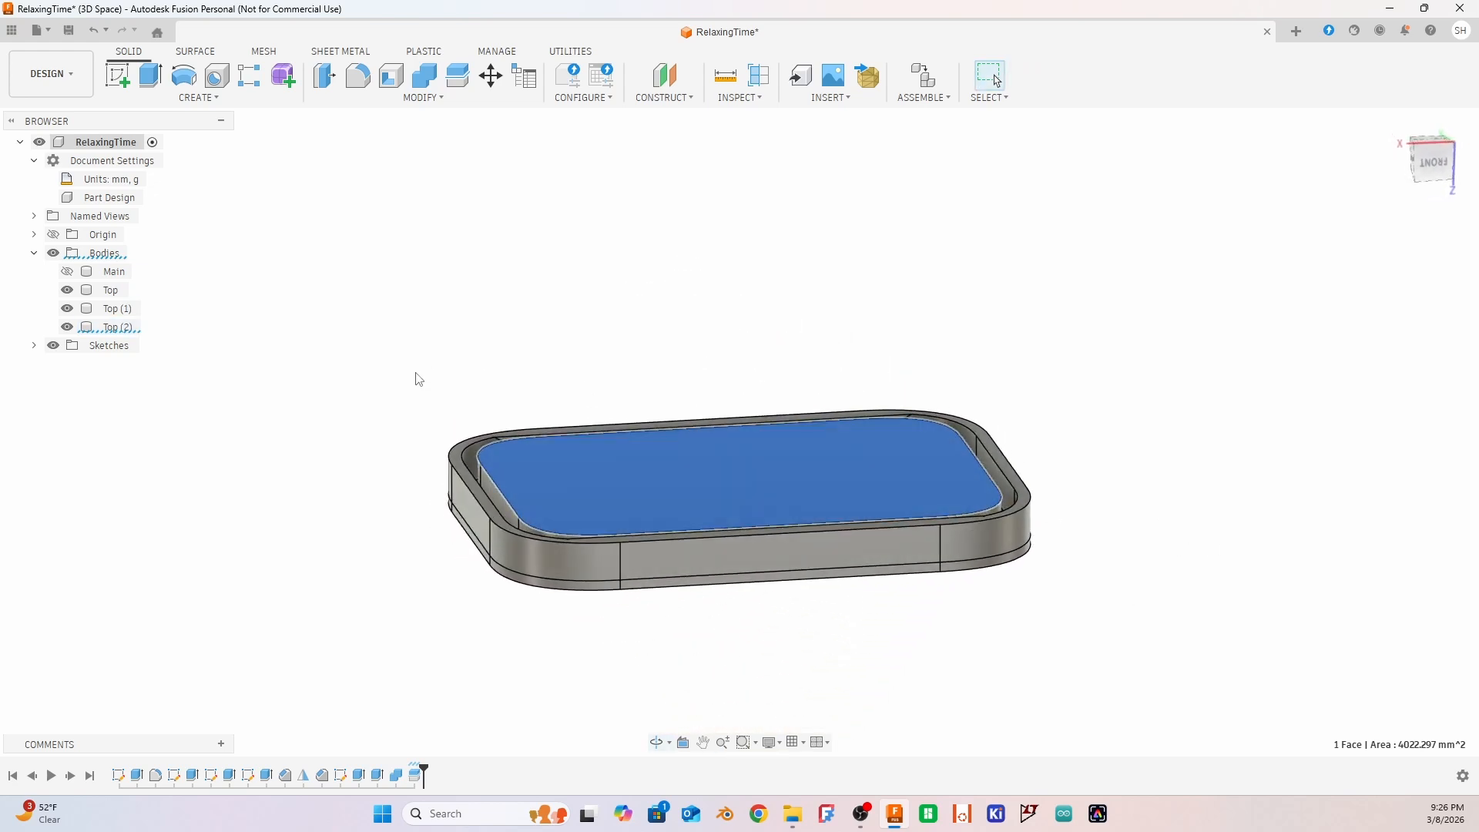
{"action": "left_click", "coordinate": [68, 328]}
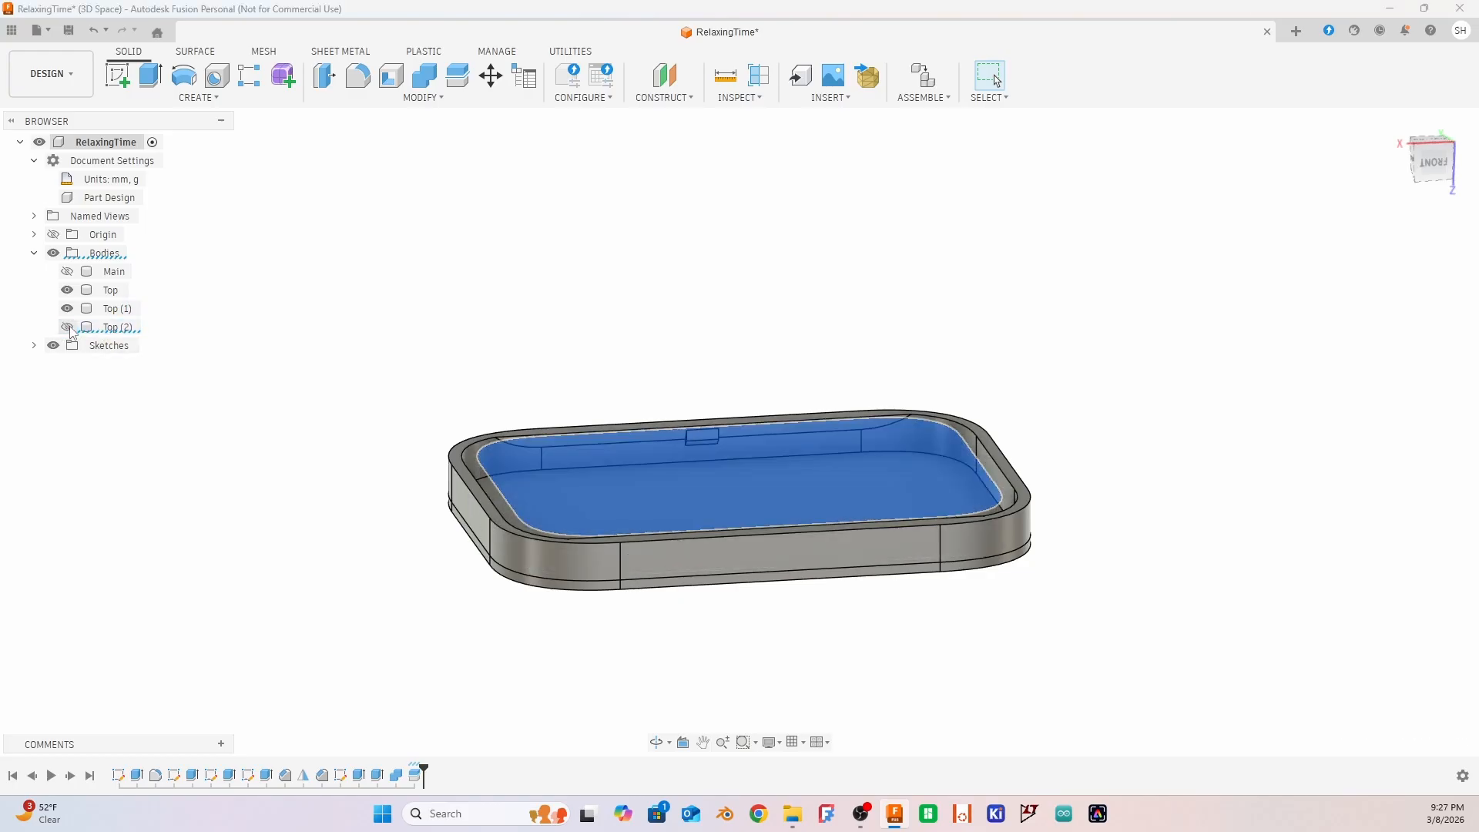
{"action": "left_click", "coordinate": [68, 327]}
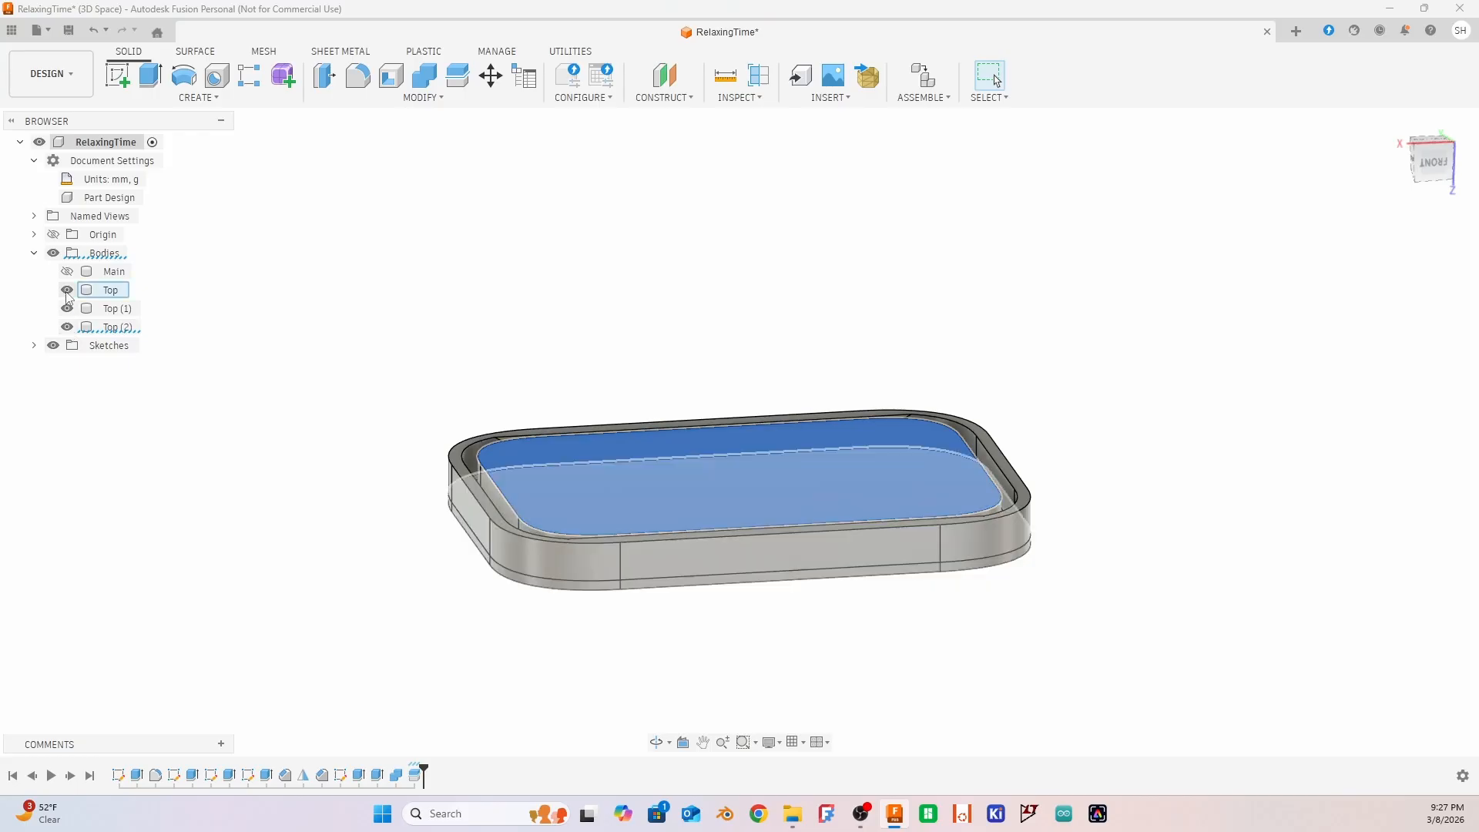
{"action": "left_click", "coordinate": [67, 291]}
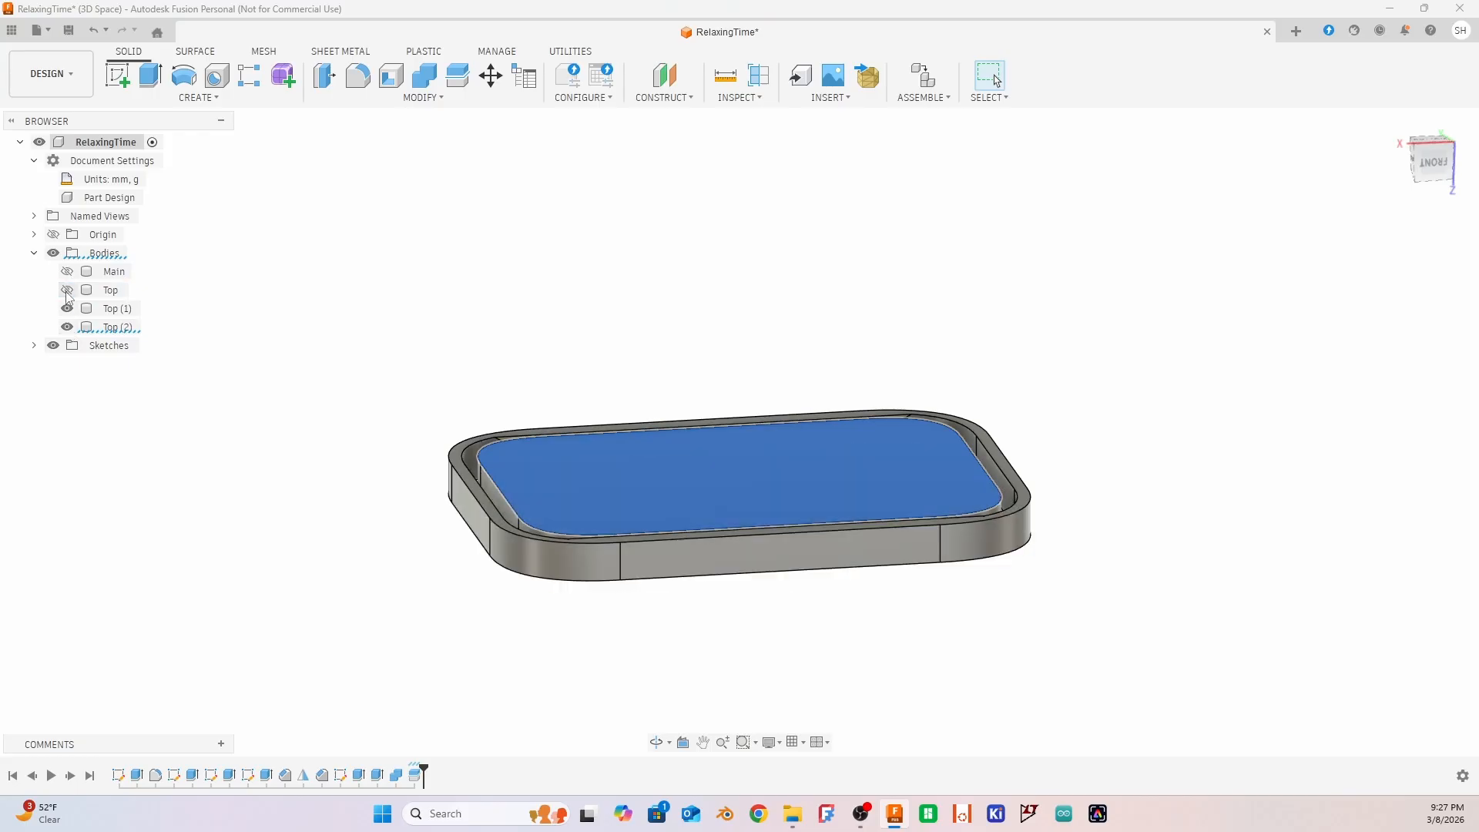
{"action": "left_click", "coordinate": [67, 309]}
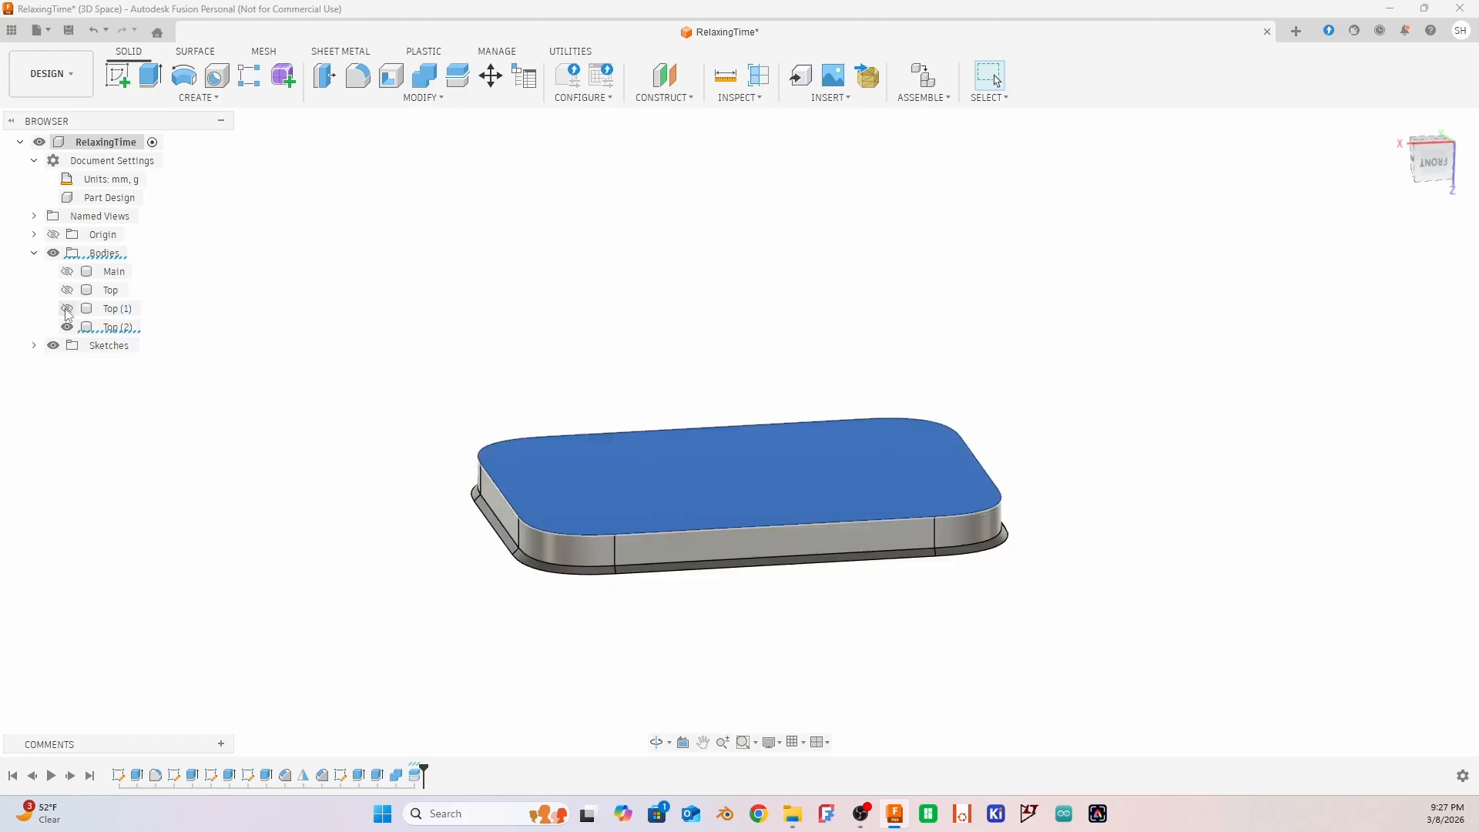
{"action": "middle_click_drag", "start_coordinate": [699, 680], "coordinate": [665, 630], "text": "shift"}
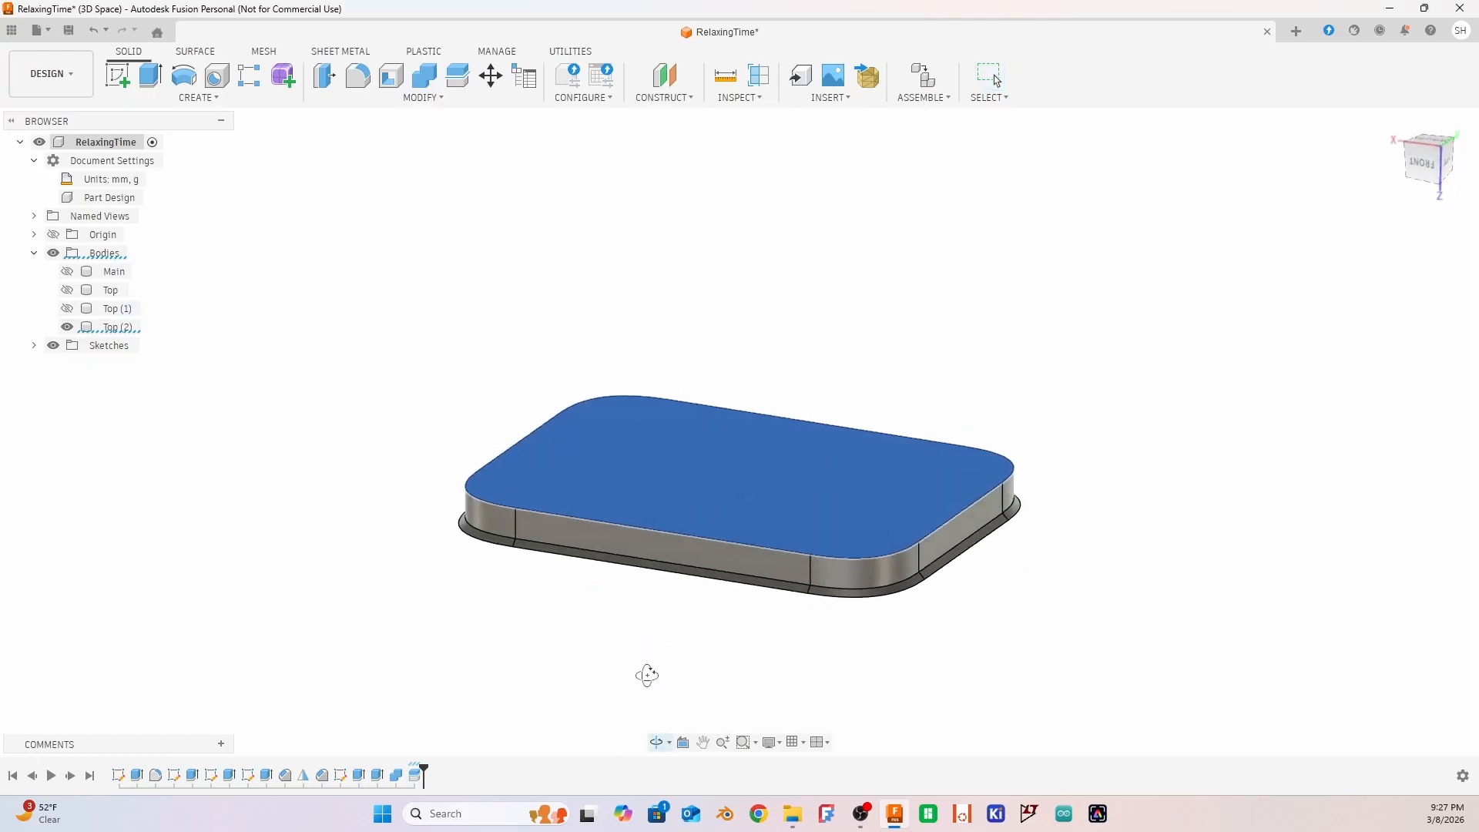
Show Top (1) and hide Top (2) to examine the outer rim ring alone
{"action": "left_click", "coordinate": [67, 308]}
{"action": "left_click", "coordinate": [67, 326]}
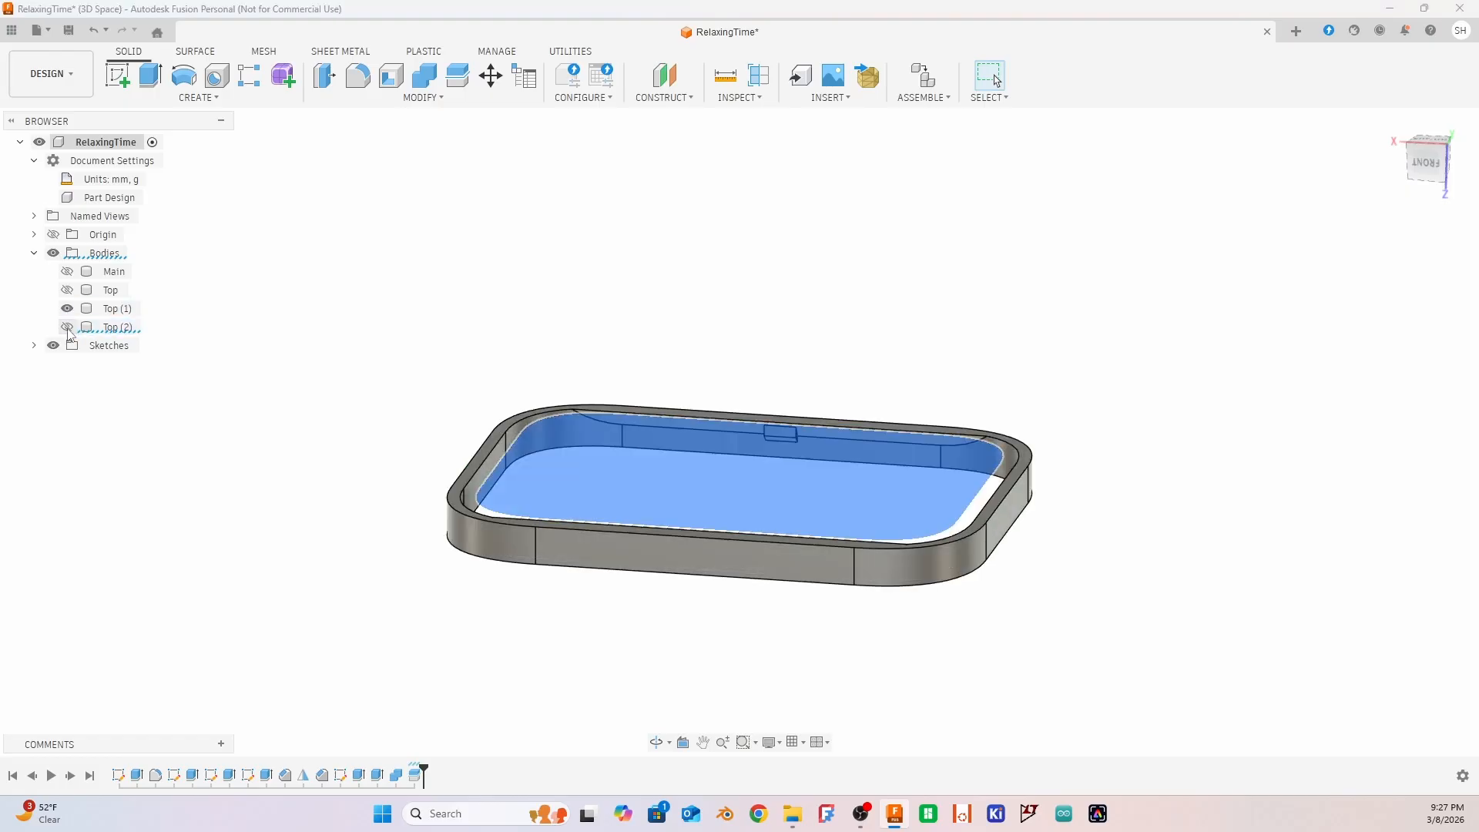
{"action": "mouse_move", "coordinate": [1090, 610]}
{"action": "middle_mouse_down", "text": "shift"}
{"action": "mouse_move", "coordinate": [1059, 501]}
{"action": "mouse_move", "coordinate": [1024, 534]}
{"action": "mouse_move", "coordinate": [1019, 604]}
{"action": "mouse_move", "coordinate": [983, 600]}
{"action": "mouse_move", "coordinate": [977, 580]}
{"action": "mouse_move", "coordinate": [997, 560]}
{"action": "mouse_move", "coordinate": [1000, 584]}
{"action": "mouse_move", "coordinate": [1082, 611]}
{"action": "middle_mouse_up", "text": "shift"}
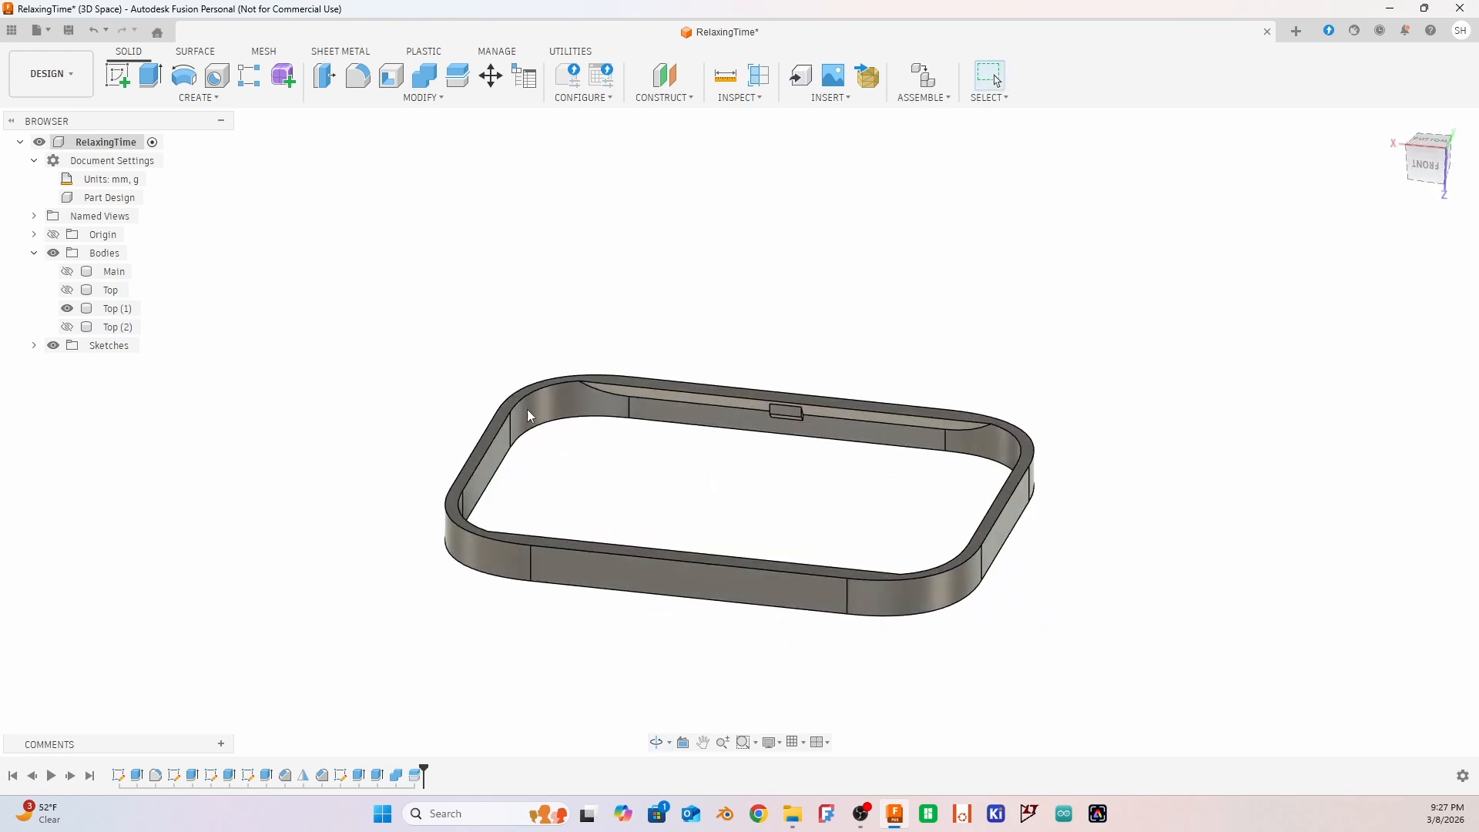
Show the Top body again and delete the Split feature from the design history
{"action": "left_click", "coordinate": [67, 292]}
{"action": "left_click", "coordinate": [413, 775]}
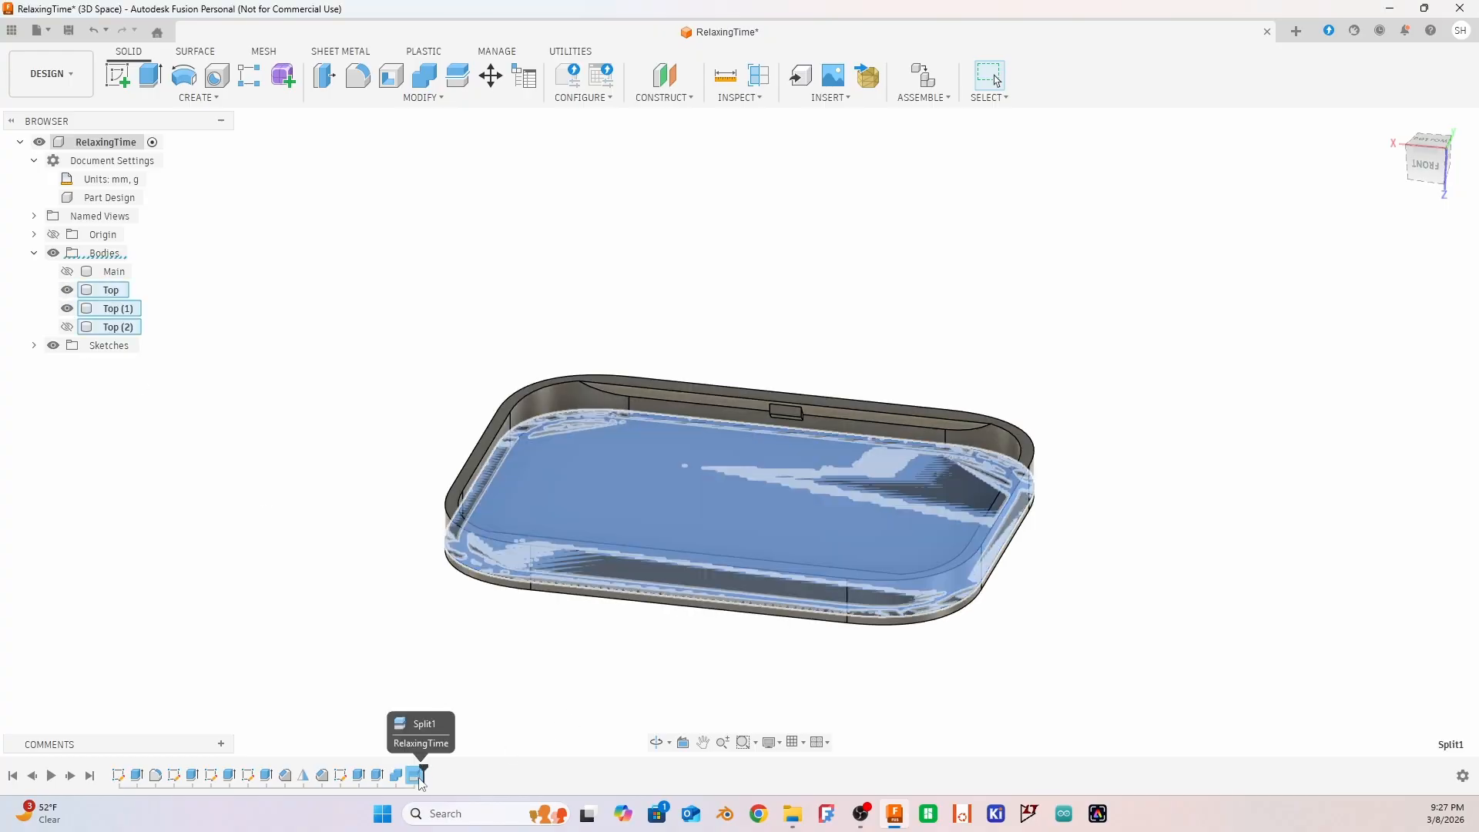
{"action": "key", "text": "Delete"}
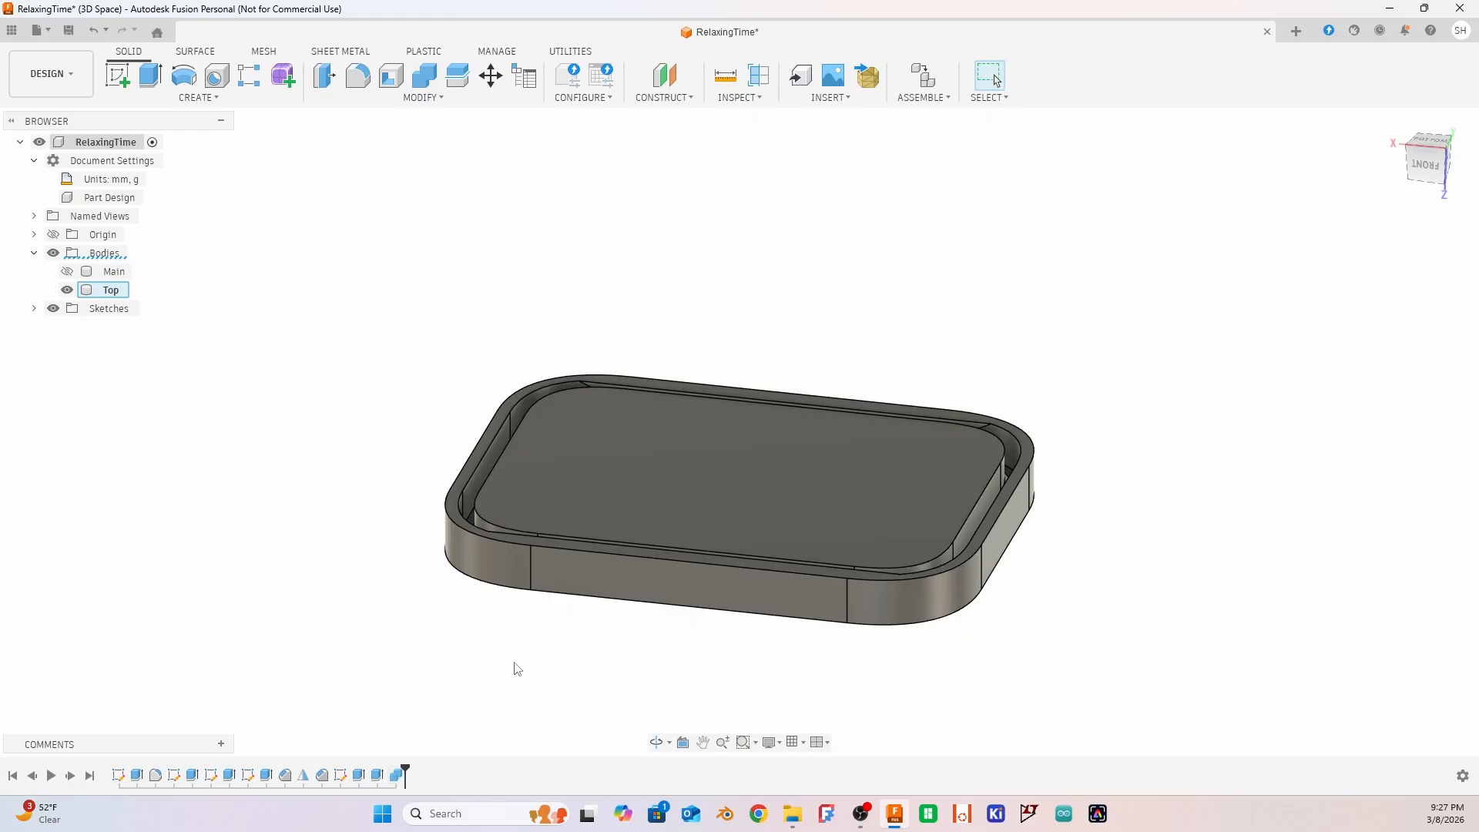
Extrude the inner plug's flat face as a cut with To Object extent, ending at the groove's floor face
{"action": "middle_click_drag", "start_coordinate": [536, 351], "coordinate": [323, 445], "text": "shift"}
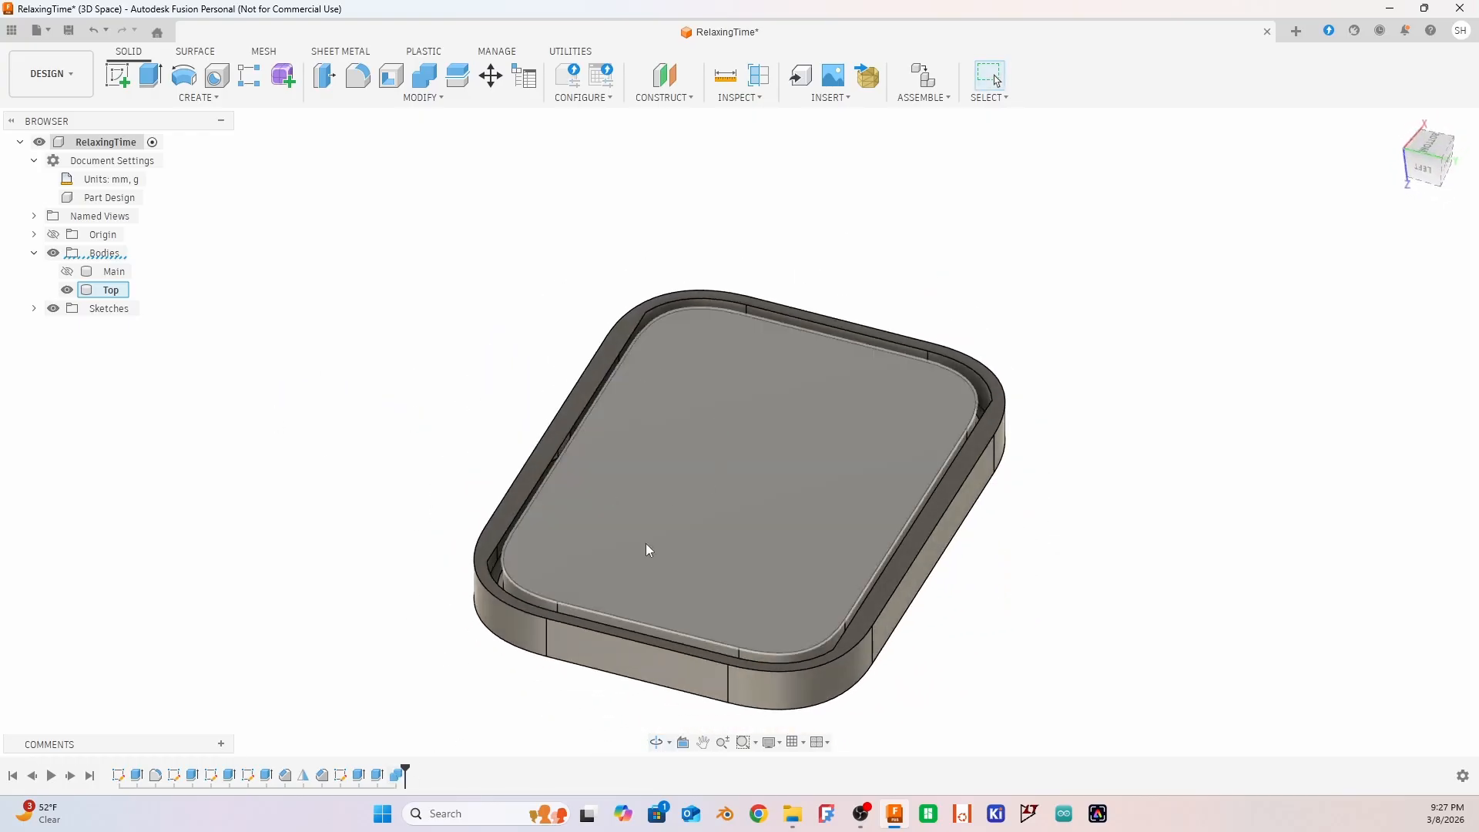
{"action": "middle_click_drag", "start_coordinate": [1060, 333], "coordinate": [840, 377], "text": "shift"}
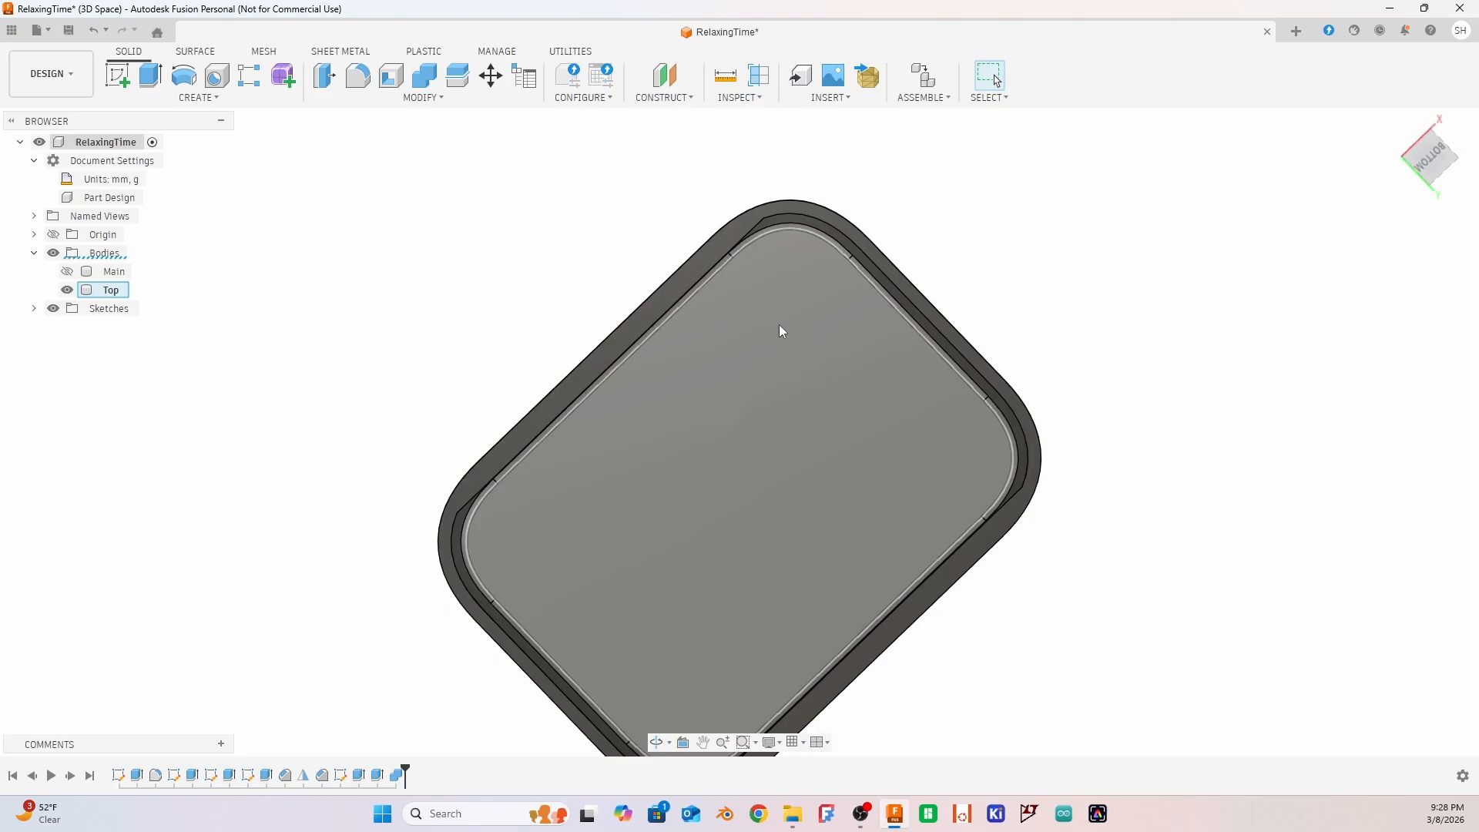
{"action": "middle_click_drag", "start_coordinate": [774, 334], "coordinate": [485, 125], "text": "shift"}
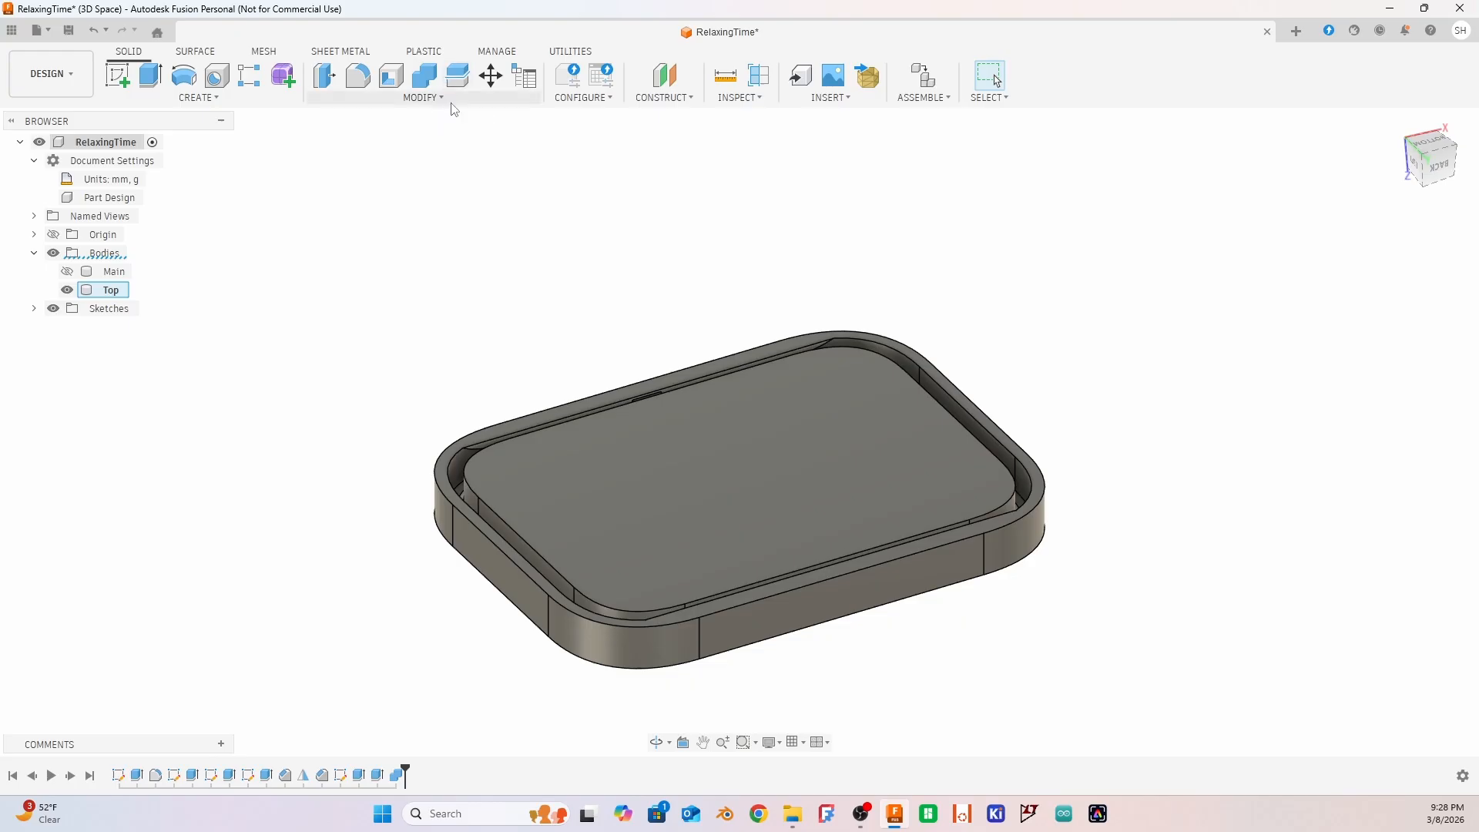
{"action": "middle_click_drag", "start_coordinate": [770, 222], "coordinate": [725, 279], "text": "shift"}
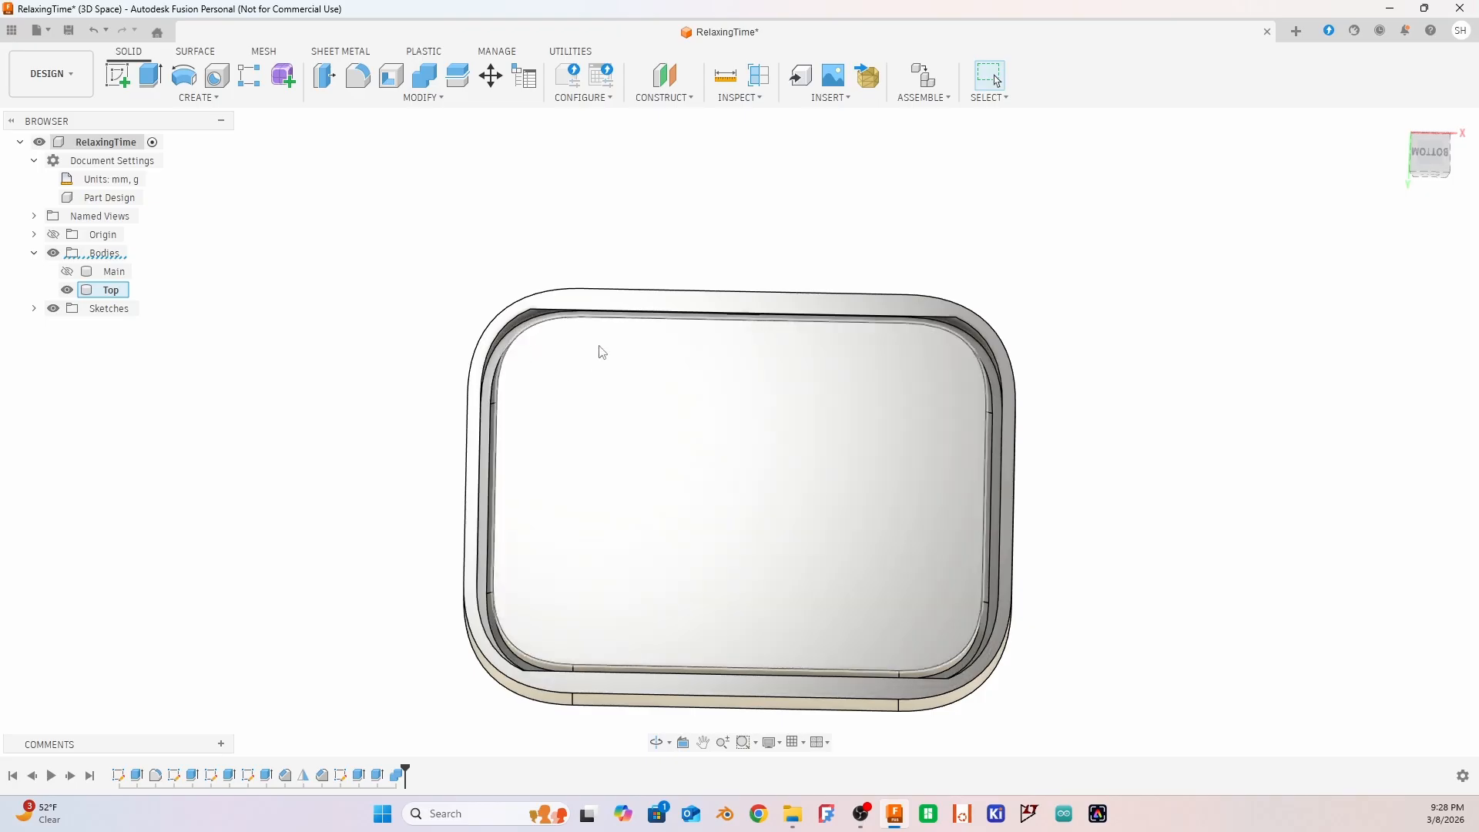
{"action": "middle_click_drag", "start_coordinate": [1185, 619], "coordinate": [1158, 574], "text": "shift"}
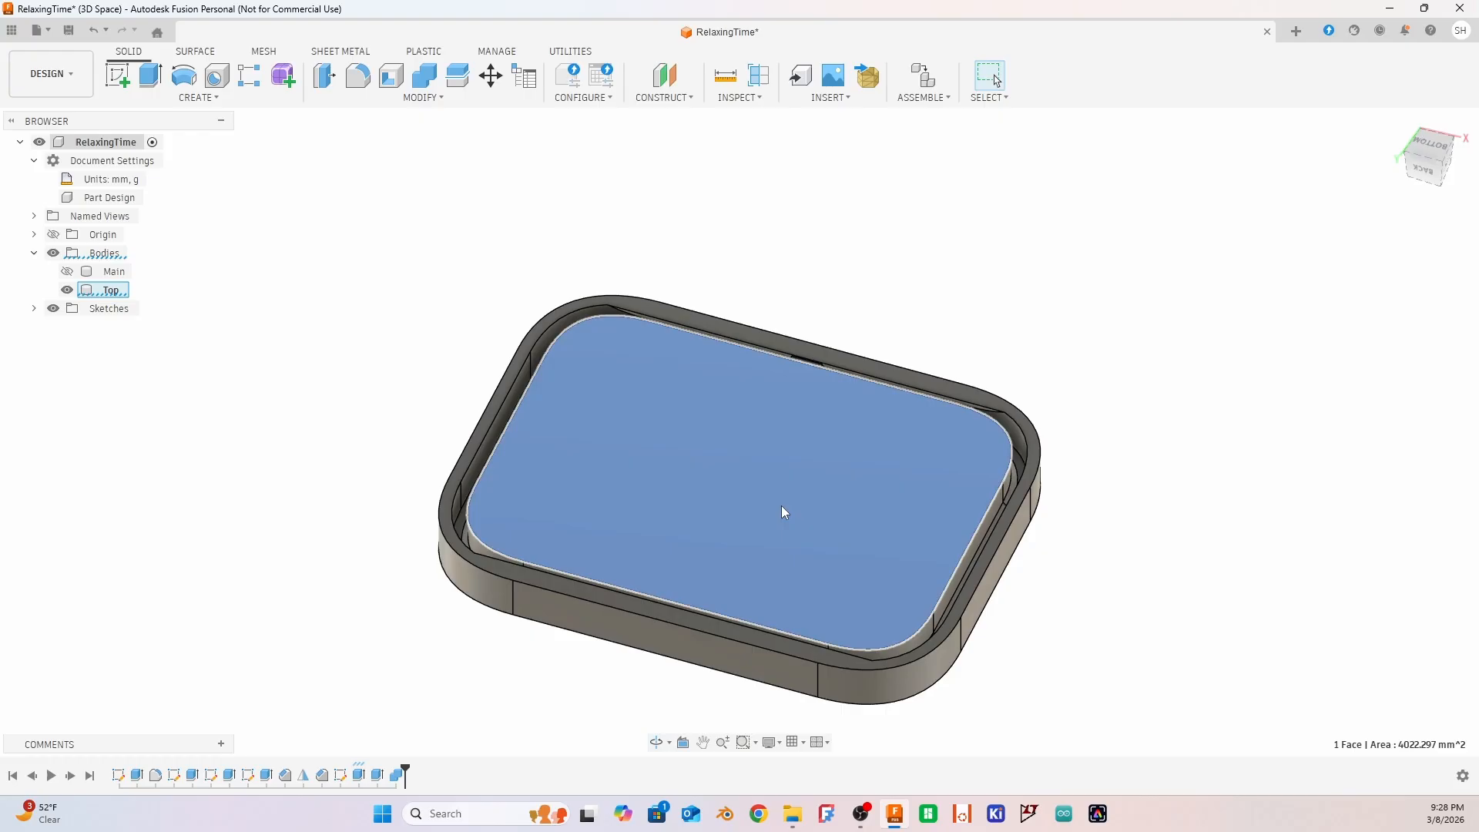
{"action": "key", "text": "e"}
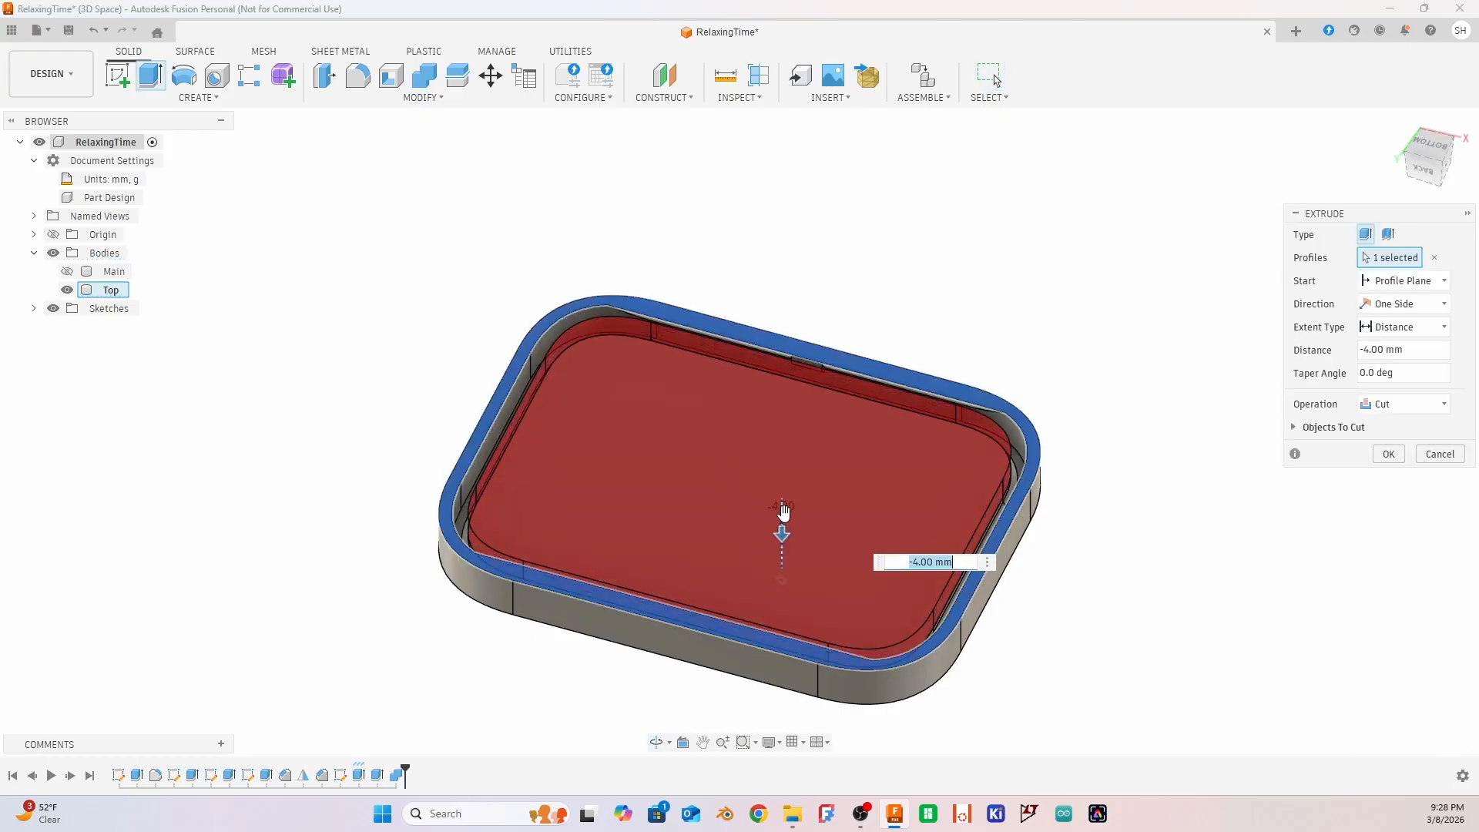
{"action": "left_click", "coordinate": [1360, 368]}
{"action": "middle_click_drag", "start_coordinate": [1232, 370], "coordinate": [595, 256], "text": "shift"}
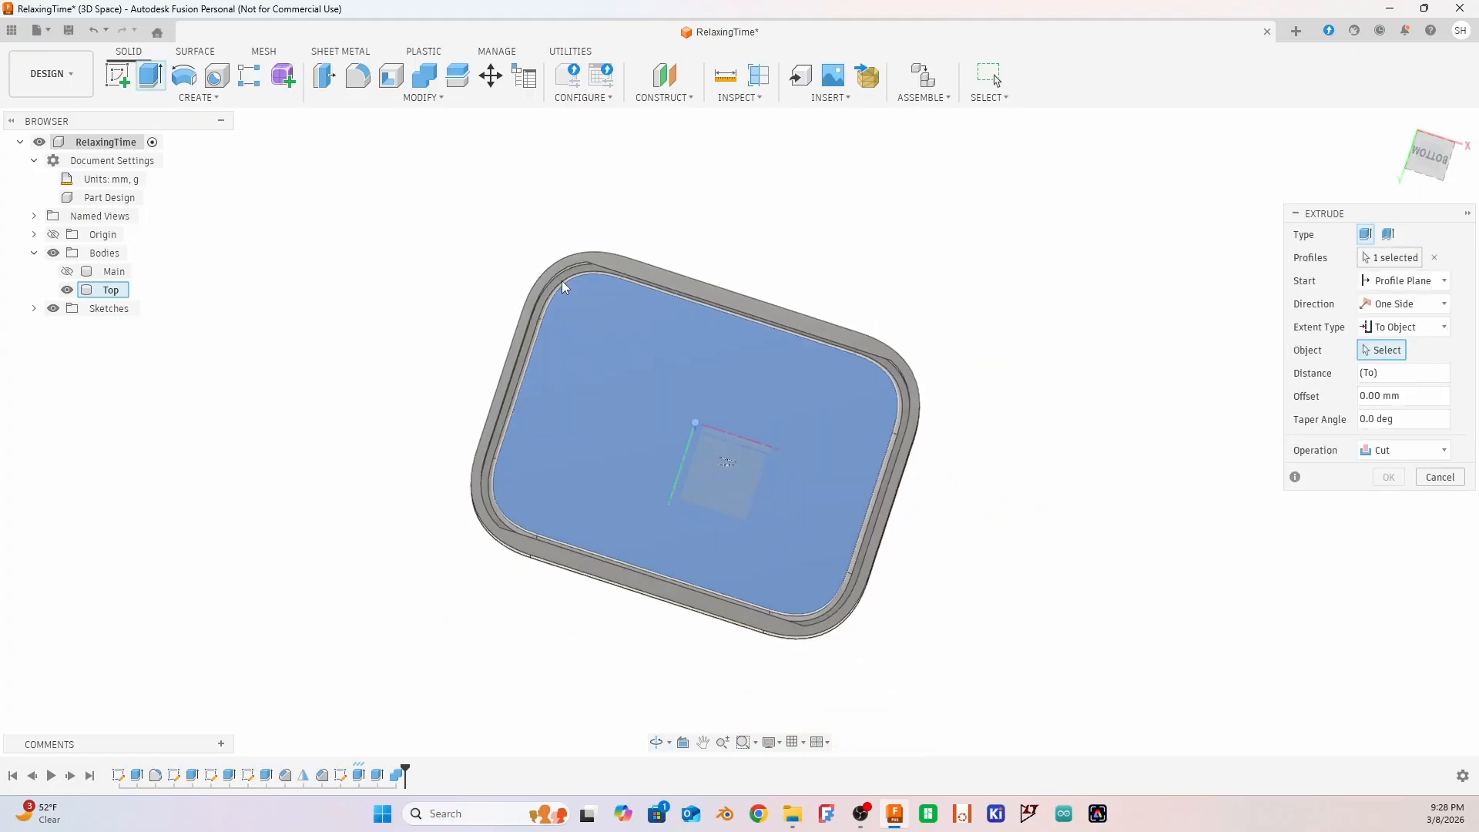
{"action": "scroll", "coordinate": [566, 269], "scroll_direction": "up", "scroll_amount": 8}
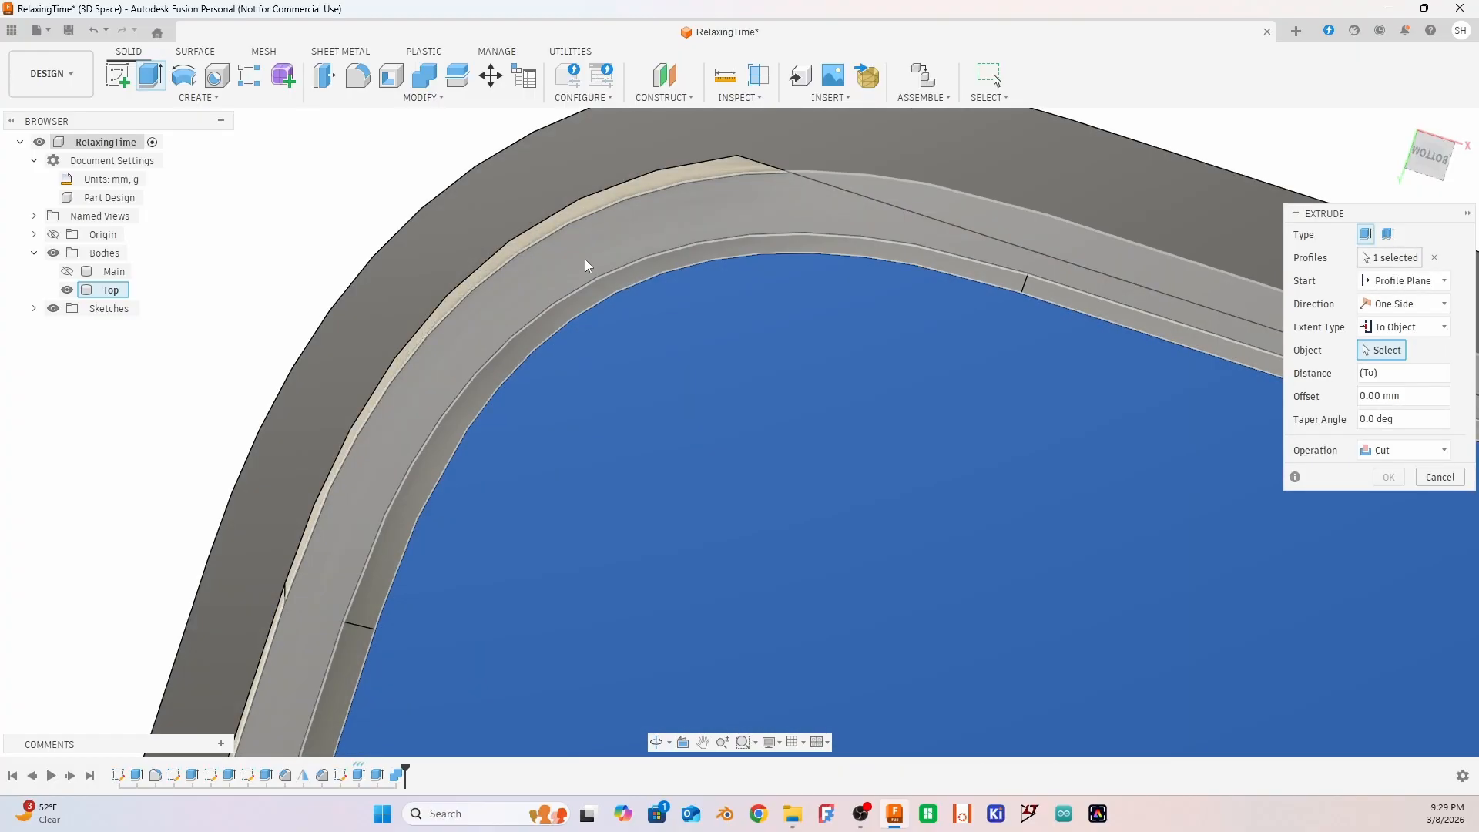
{"action": "left_click", "coordinate": [586, 258]}
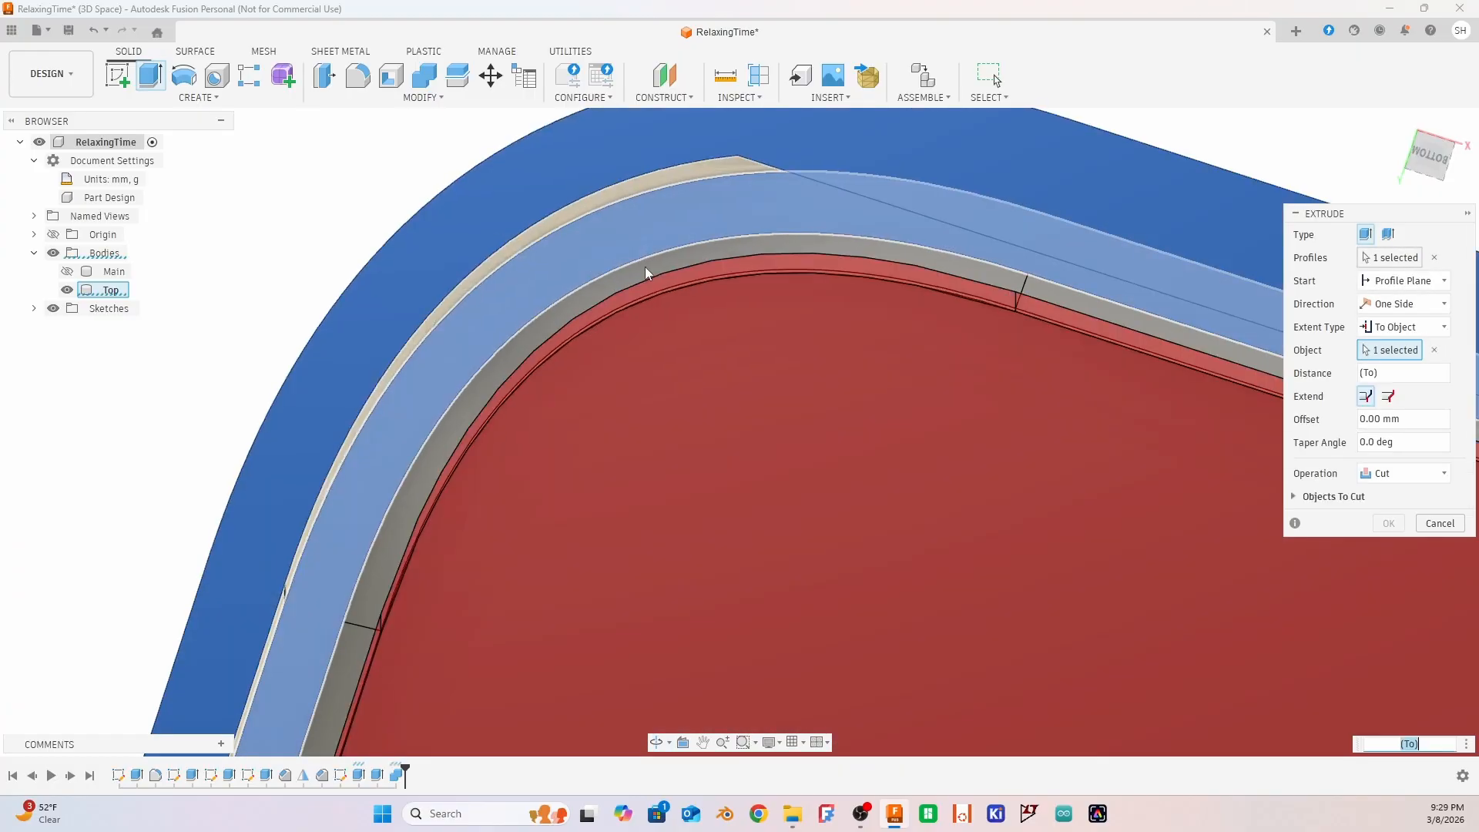
{"action": "left_click", "coordinate": [1387, 524]}
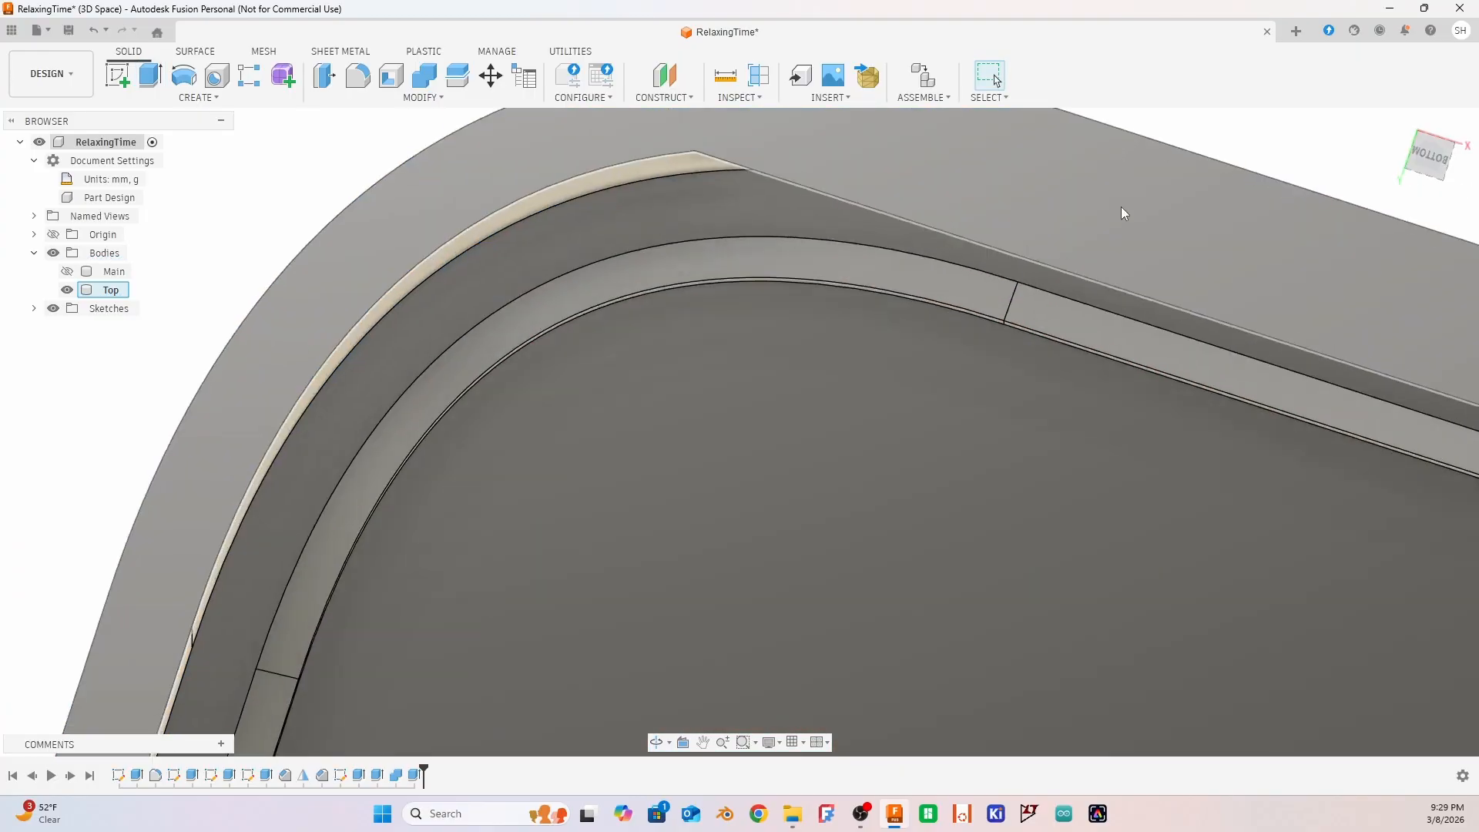
Cut away the straight ridge segment along the lid's right short side by extruding its inner face -1.00 mm
{"action": "scroll", "coordinate": [995, 243], "scroll_direction": "down", "scroll_amount": 2}
{"action": "scroll", "coordinate": [995, 243], "scroll_direction": "down", "scroll_amount": 2}
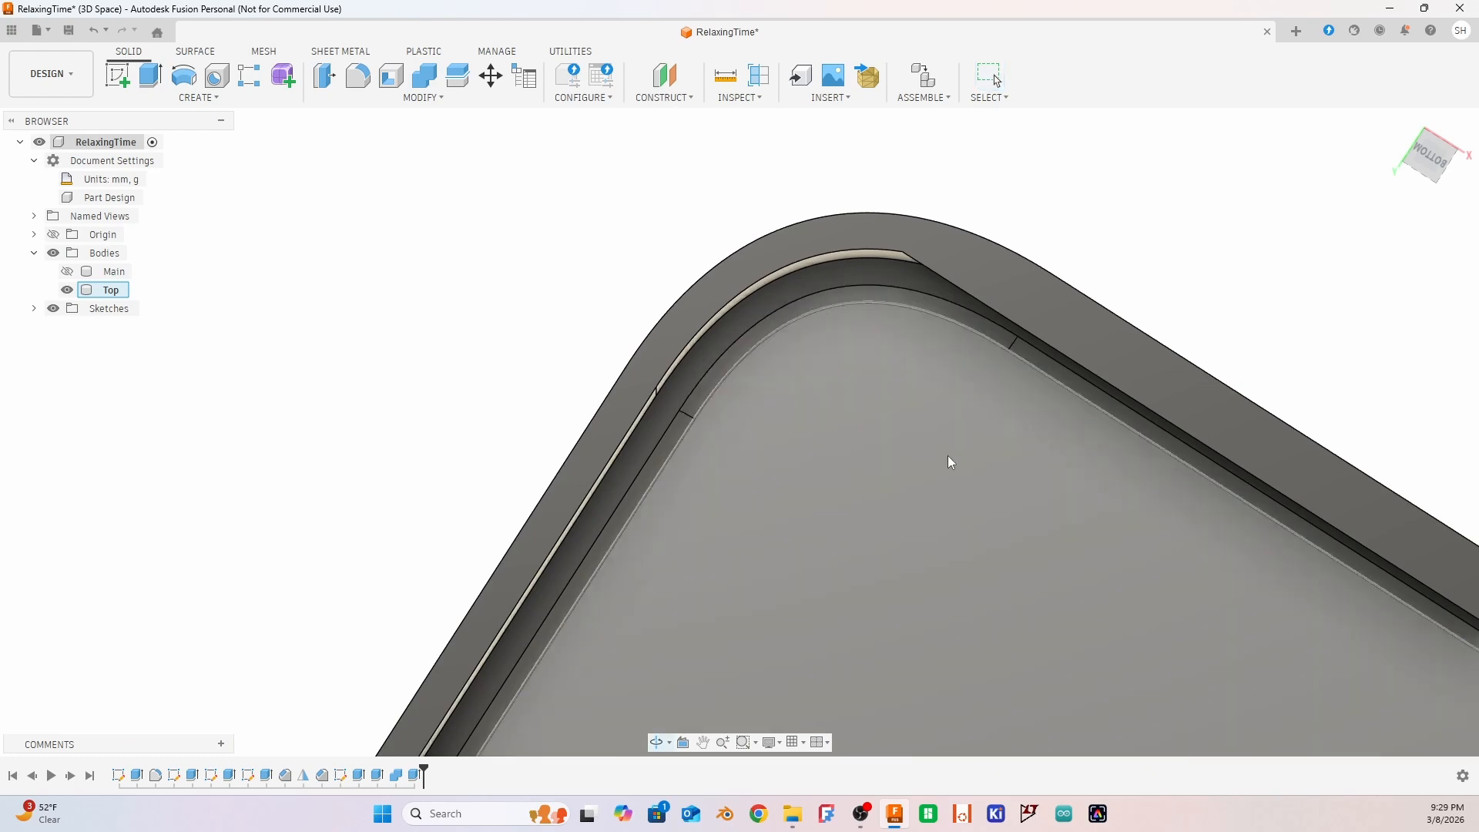
{"action": "scroll", "coordinate": [948, 455], "scroll_direction": "down", "scroll_amount": 5}
{"action": "middle_click_drag", "start_coordinate": [1052, 544], "coordinate": [1261, 519], "text": "shift"}
{"action": "scroll", "coordinate": [1263, 516], "scroll_direction": "up", "scroll_amount": 1}
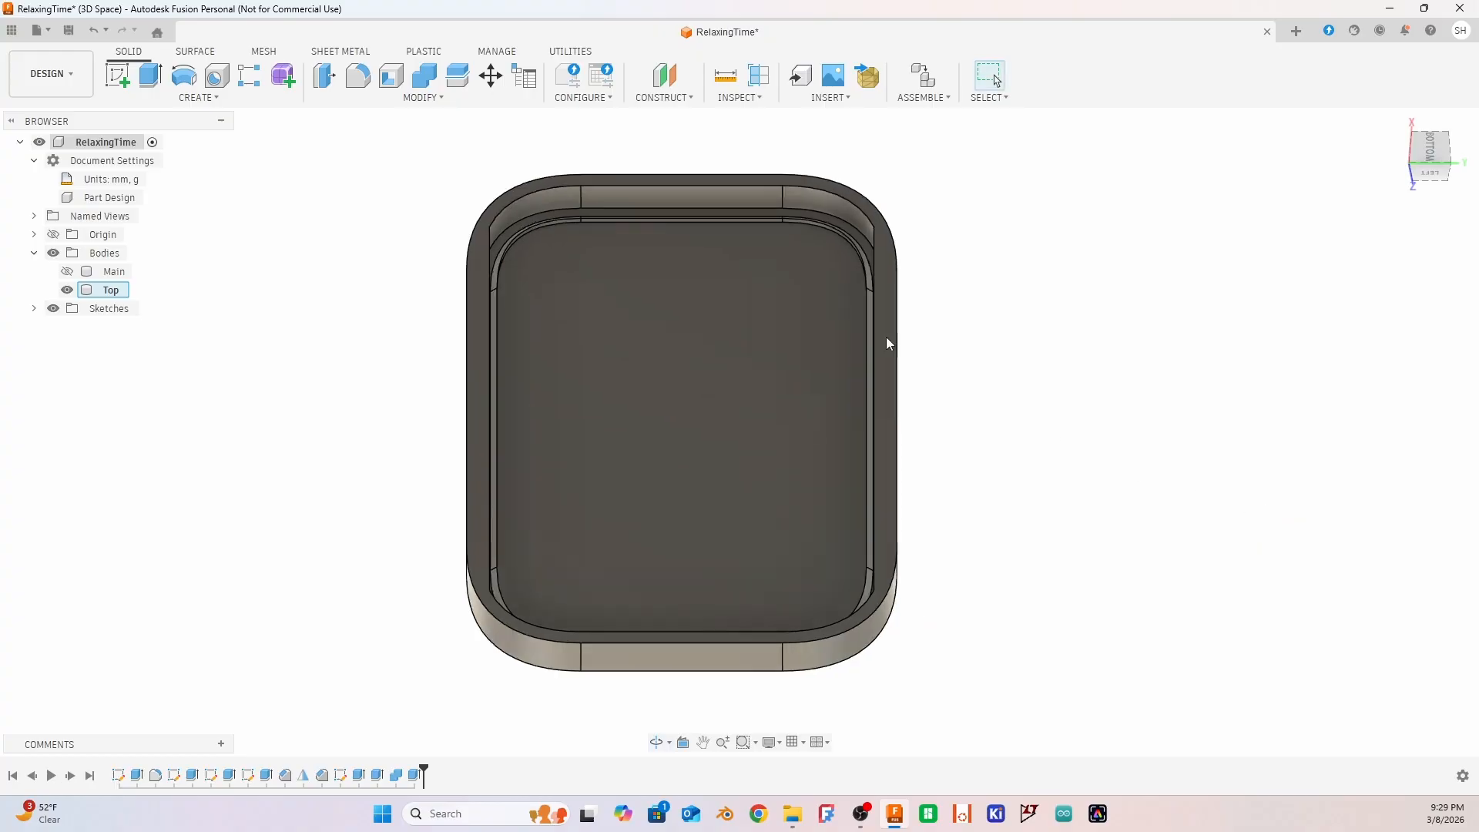
{"action": "scroll", "coordinate": [662, 228], "scroll_direction": "down", "scroll_amount": 3}
{"action": "scroll", "coordinate": [663, 228], "scroll_direction": "up", "scroll_amount": 5}
{"action": "scroll", "coordinate": [661, 228], "scroll_direction": "up", "scroll_amount": 4}
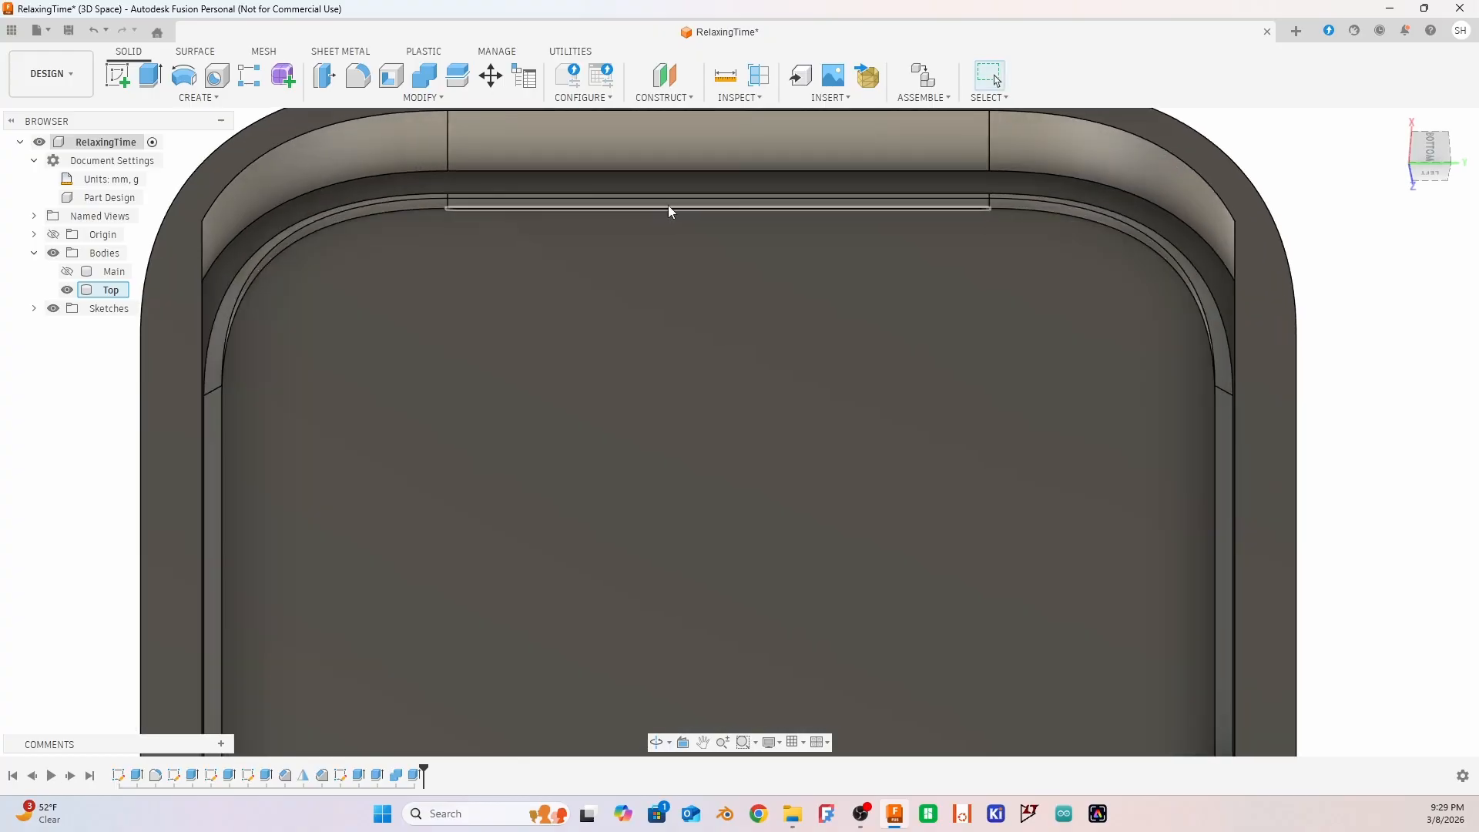
{"action": "left_click", "coordinate": [670, 203]}
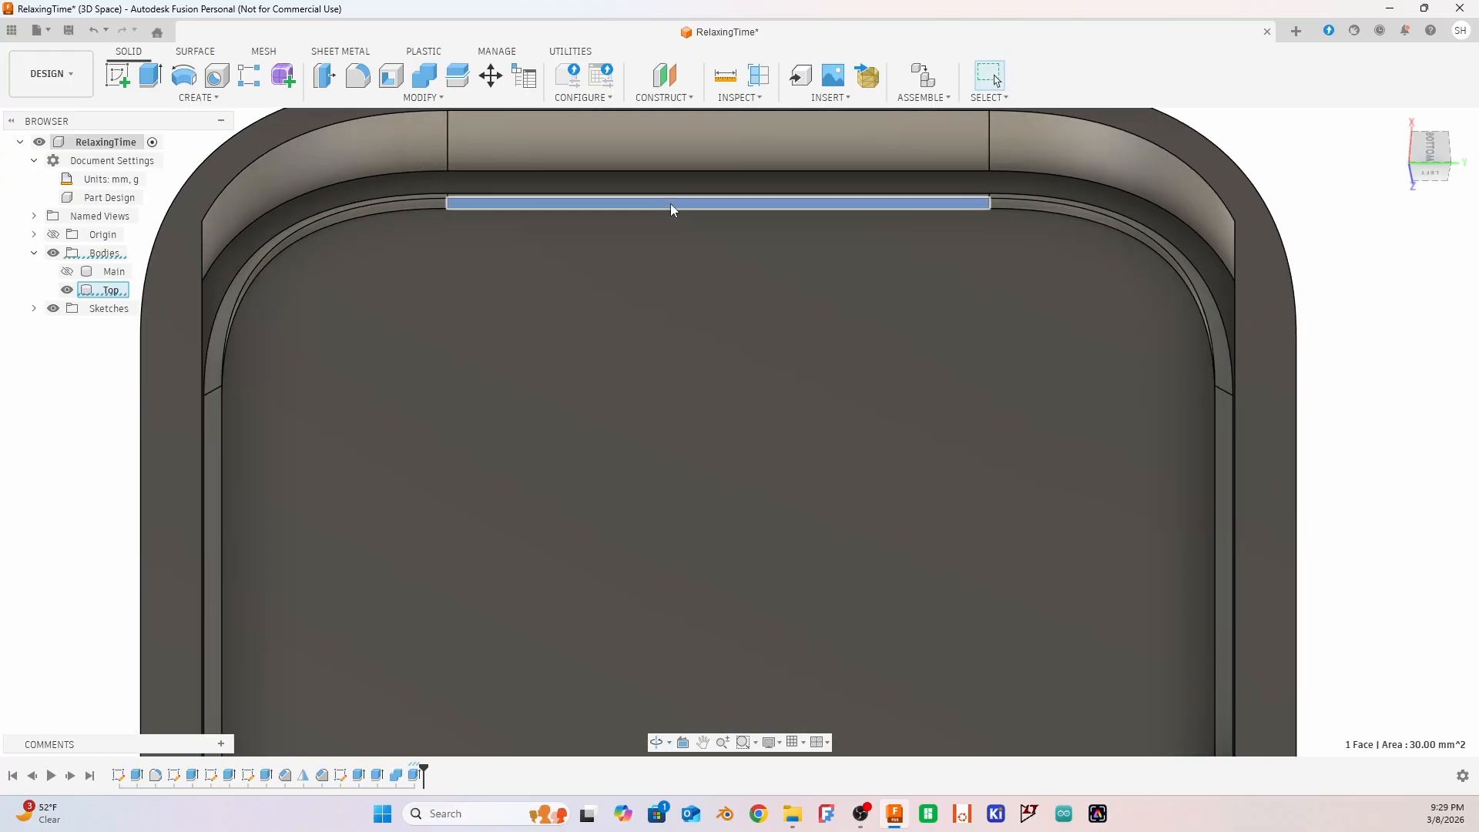
{"action": "key", "text": "e"}
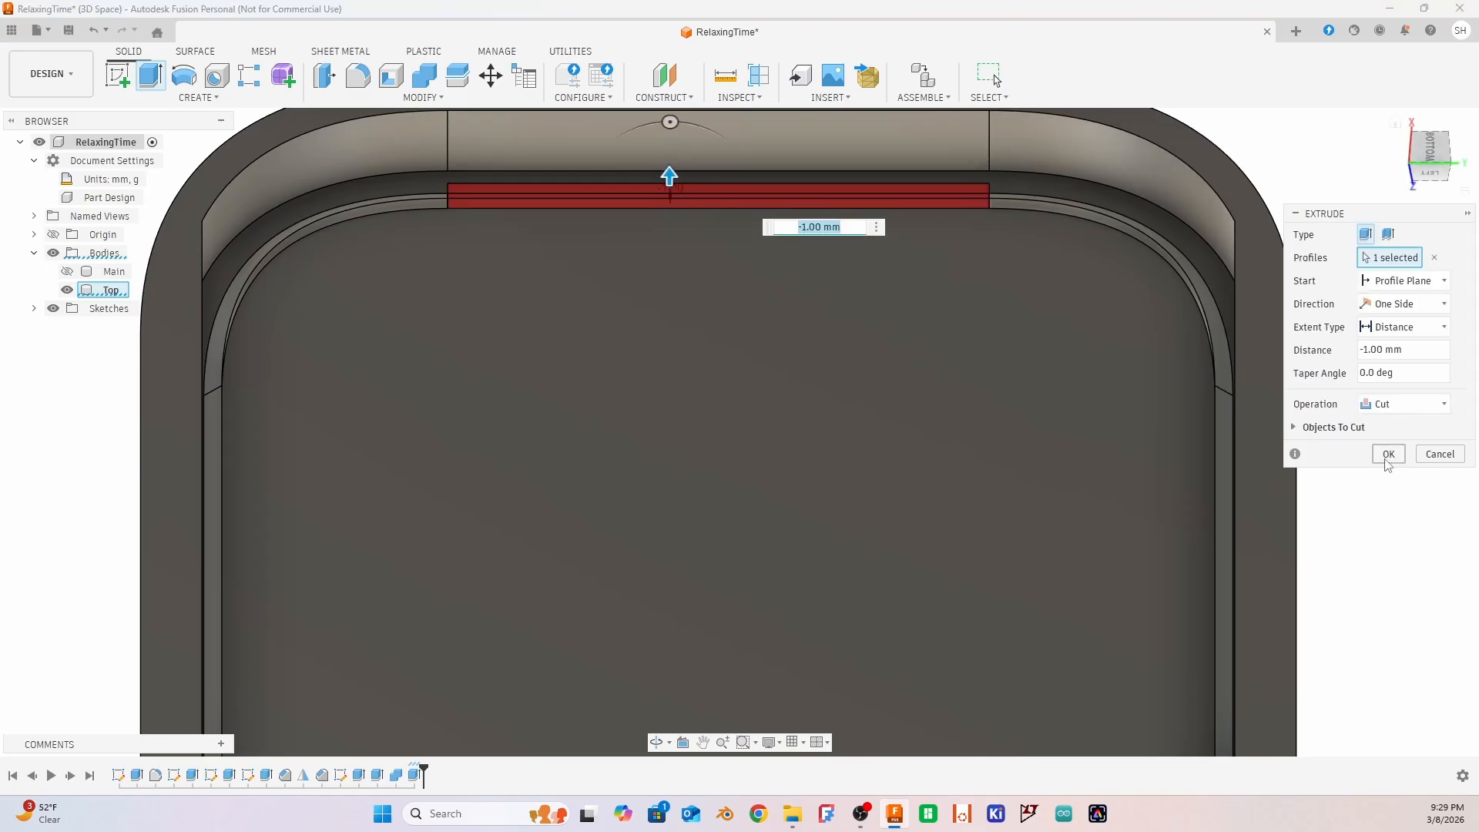
{"action": "left_click", "coordinate": [1387, 453]}
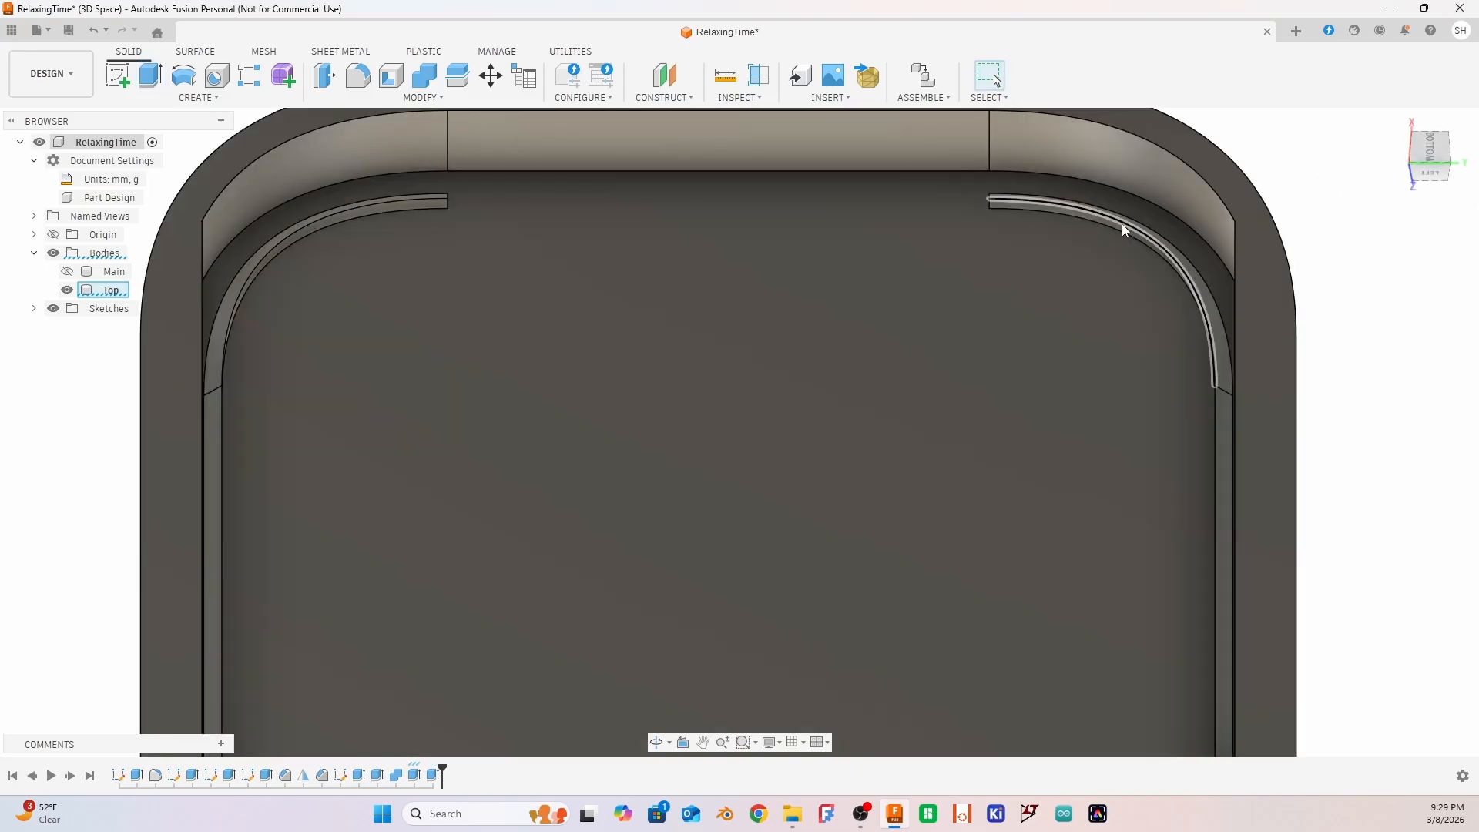
{"action": "scroll", "coordinate": [1122, 228], "scroll_direction": "up", "scroll_amount": 4}
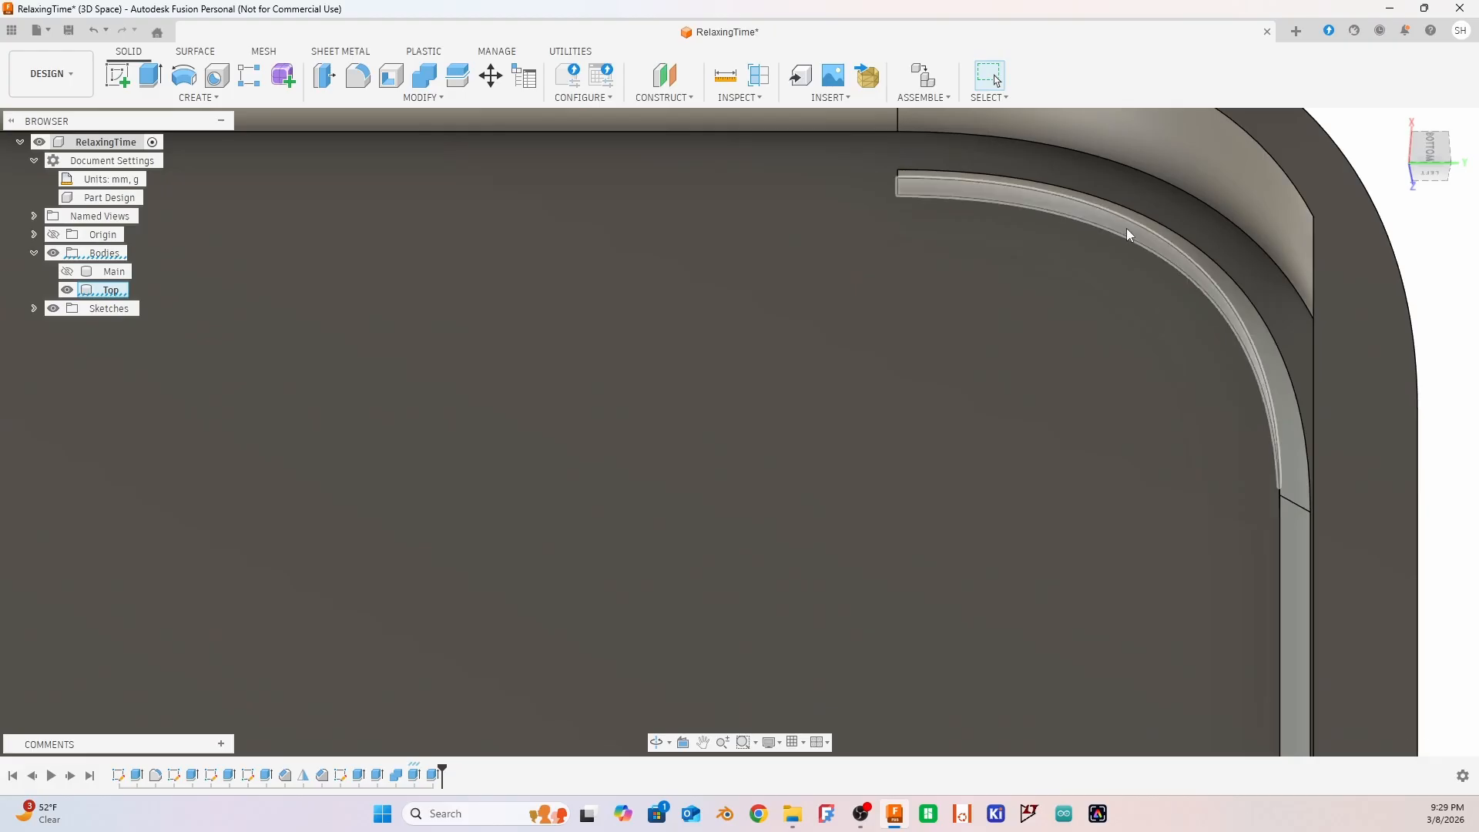
{"action": "left_click", "coordinate": [1127, 230]}
{"action": "key", "text": "e"}
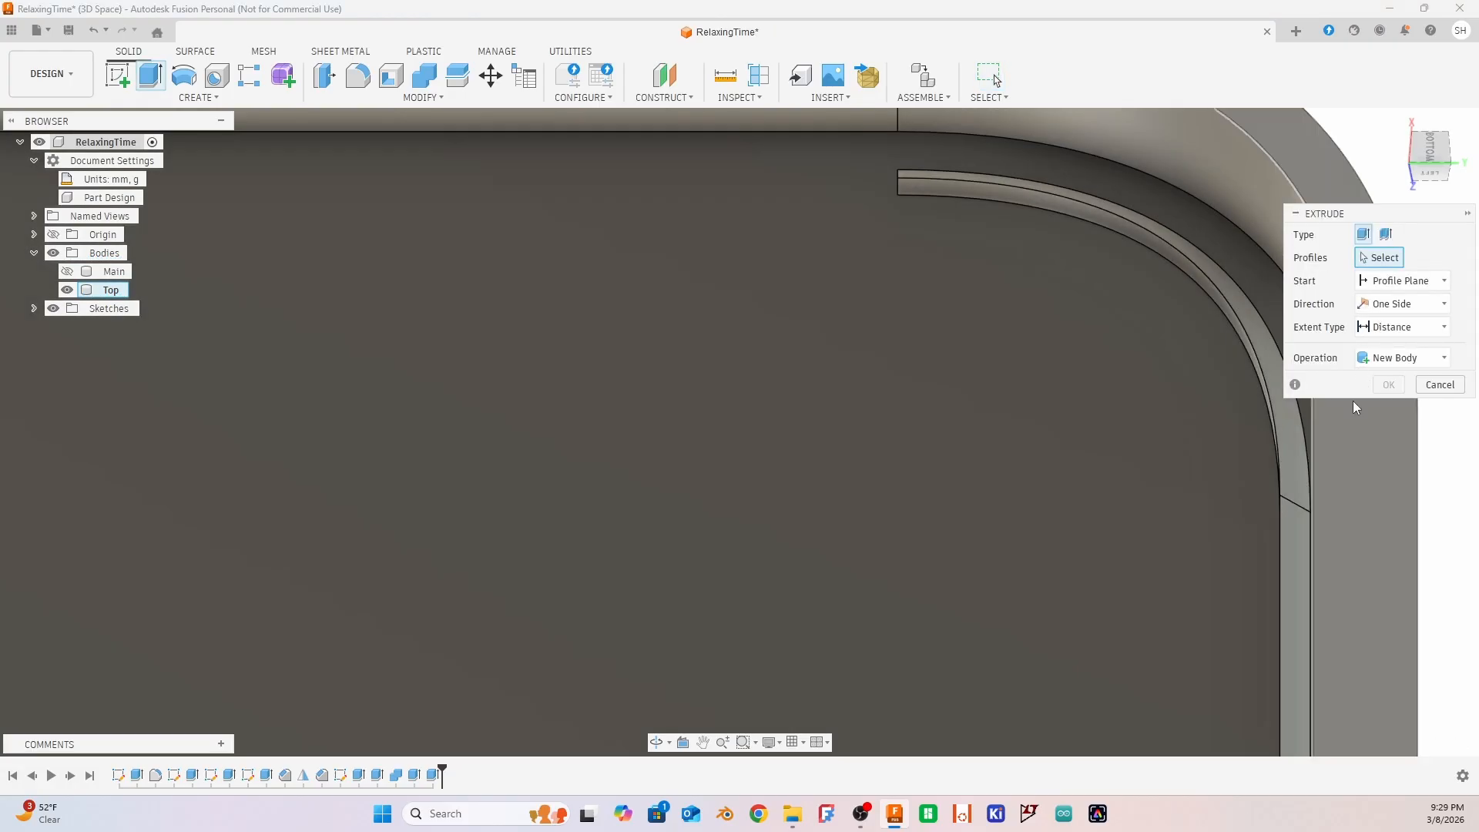
{"action": "left_click", "coordinate": [1440, 384]}
{"action": "scroll", "coordinate": [1157, 329], "scroll_direction": "up", "scroll_amount": 3}
{"action": "scroll", "coordinate": [1135, 264], "scroll_direction": "down", "scroll_amount": 5}
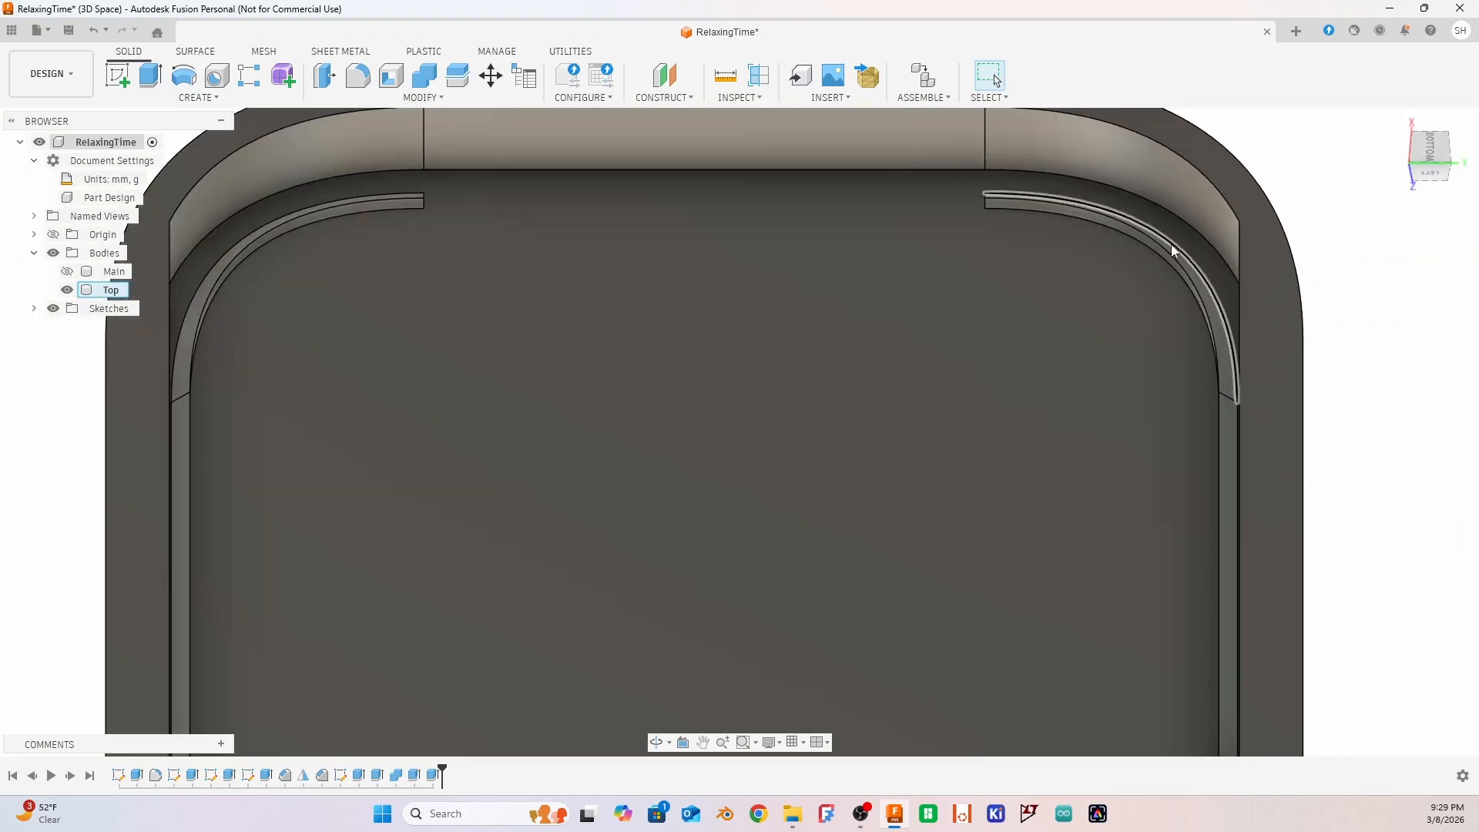
{"action": "left_click", "coordinate": [1173, 262]}
{"action": "left_click", "coordinate": [1356, 264]}
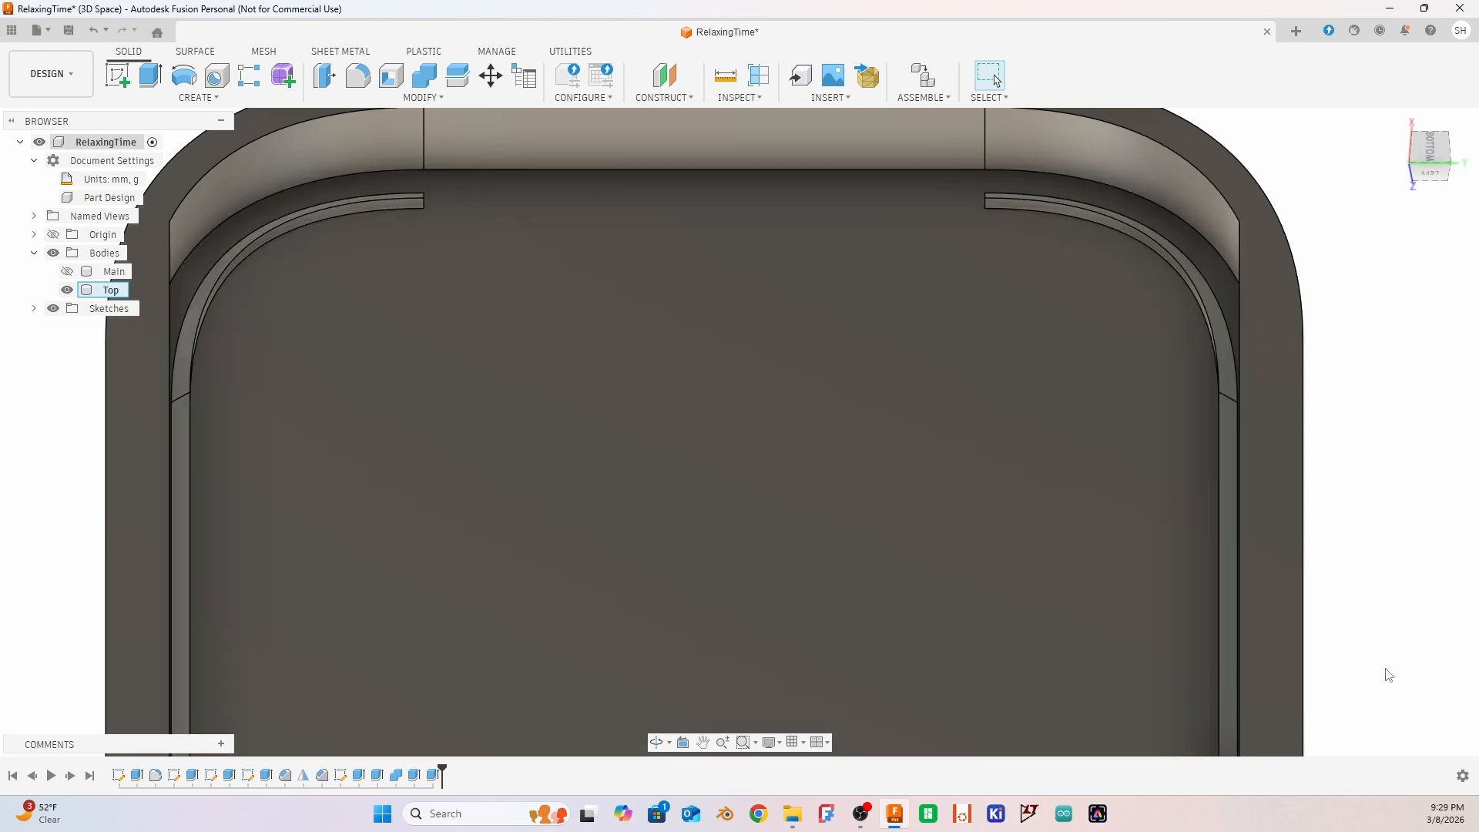
Cut away the straight ridge segment along the lid's front long side by extruding its inner face -1.00 mm
{"action": "middle_click_drag", "start_coordinate": [1390, 674], "coordinate": [1239, 610], "text": "shift"}
{"action": "left_click", "coordinate": [794, 313]}
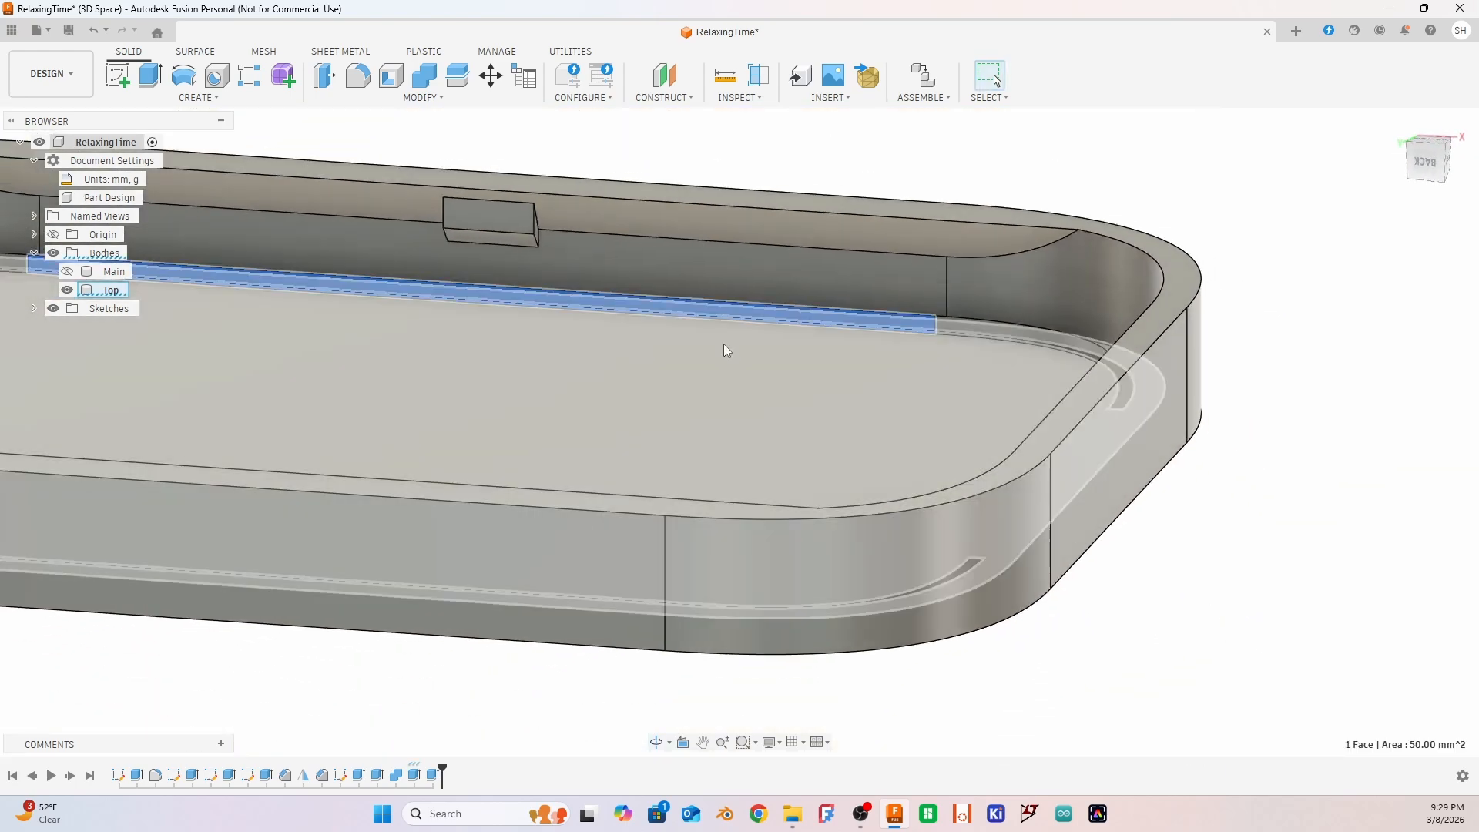
{"action": "middle_click_drag", "start_coordinate": [723, 343], "coordinate": [485, 405], "text": "shift"}
{"action": "key", "text": "e"}
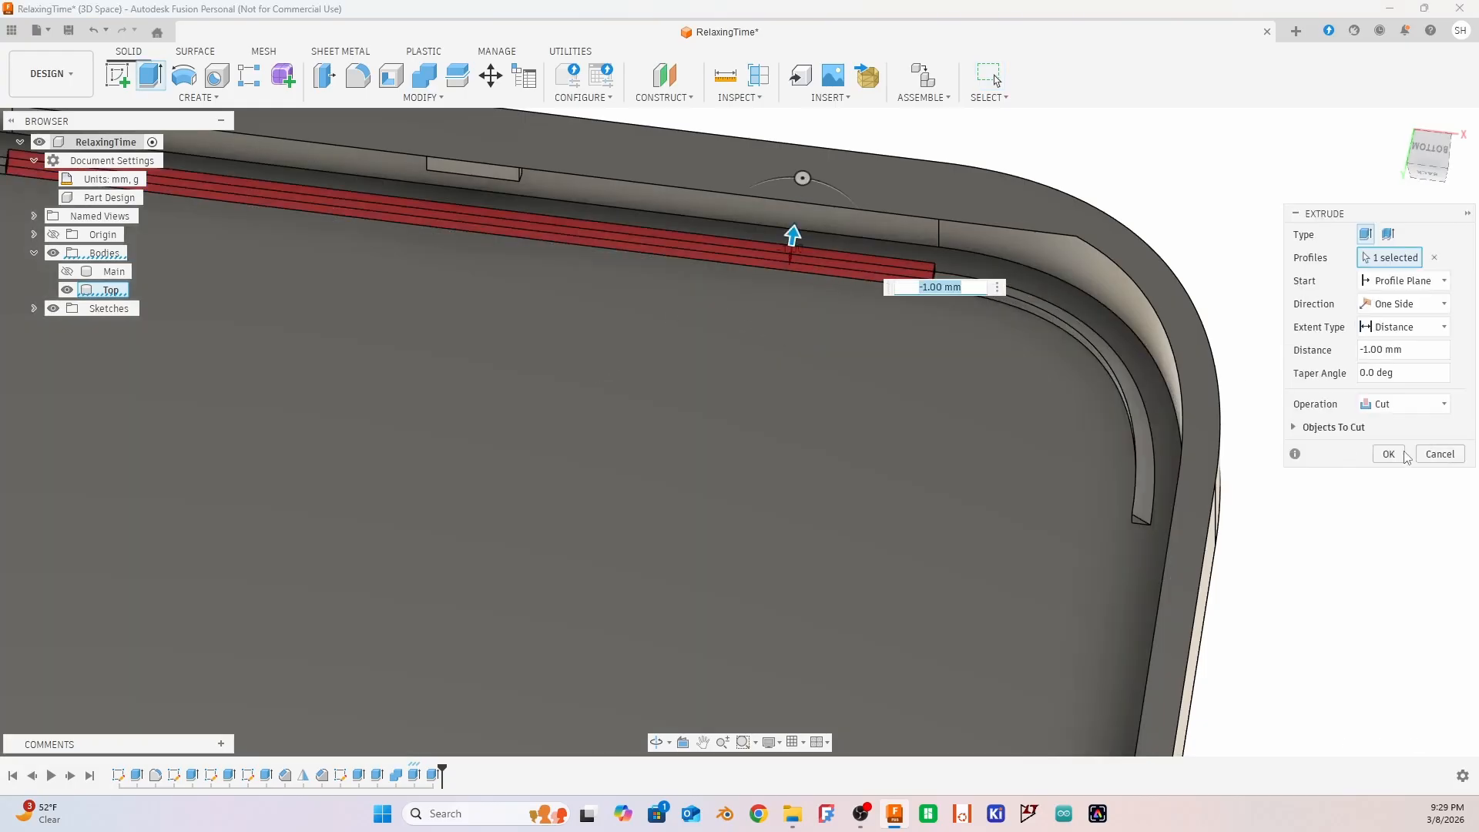
{"action": "left_click", "coordinate": [1404, 455]}
{"action": "middle_click_drag", "start_coordinate": [525, 185], "coordinate": [709, 452], "text": "shift"}
{"action": "middle_click", "coordinate": [709, 452]}
{"action": "middle_click", "coordinate": [709, 452]}
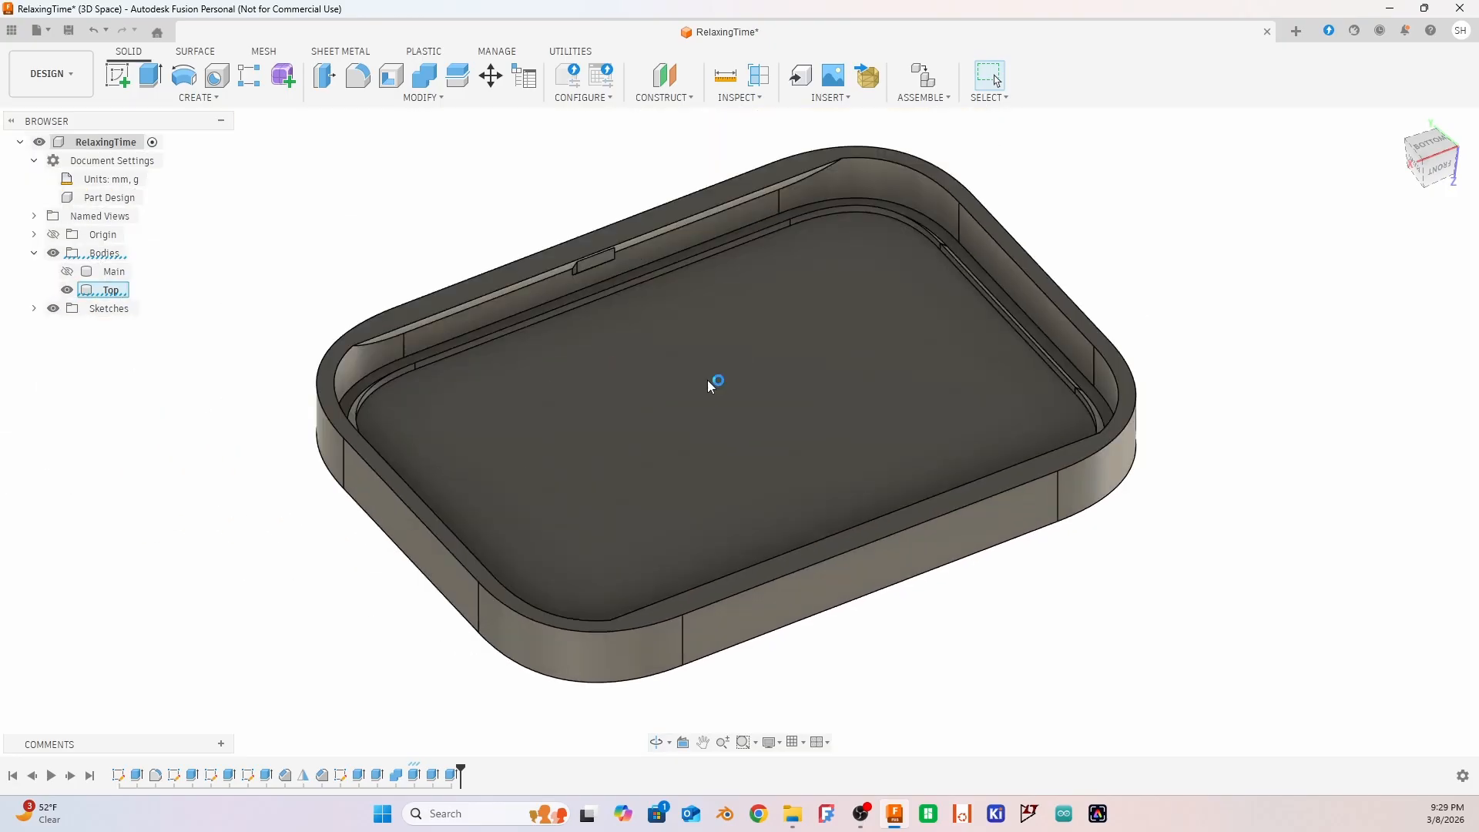
{"action": "middle_click_drag", "start_coordinate": [1057, 391], "coordinate": [1161, 381], "text": "shift"}
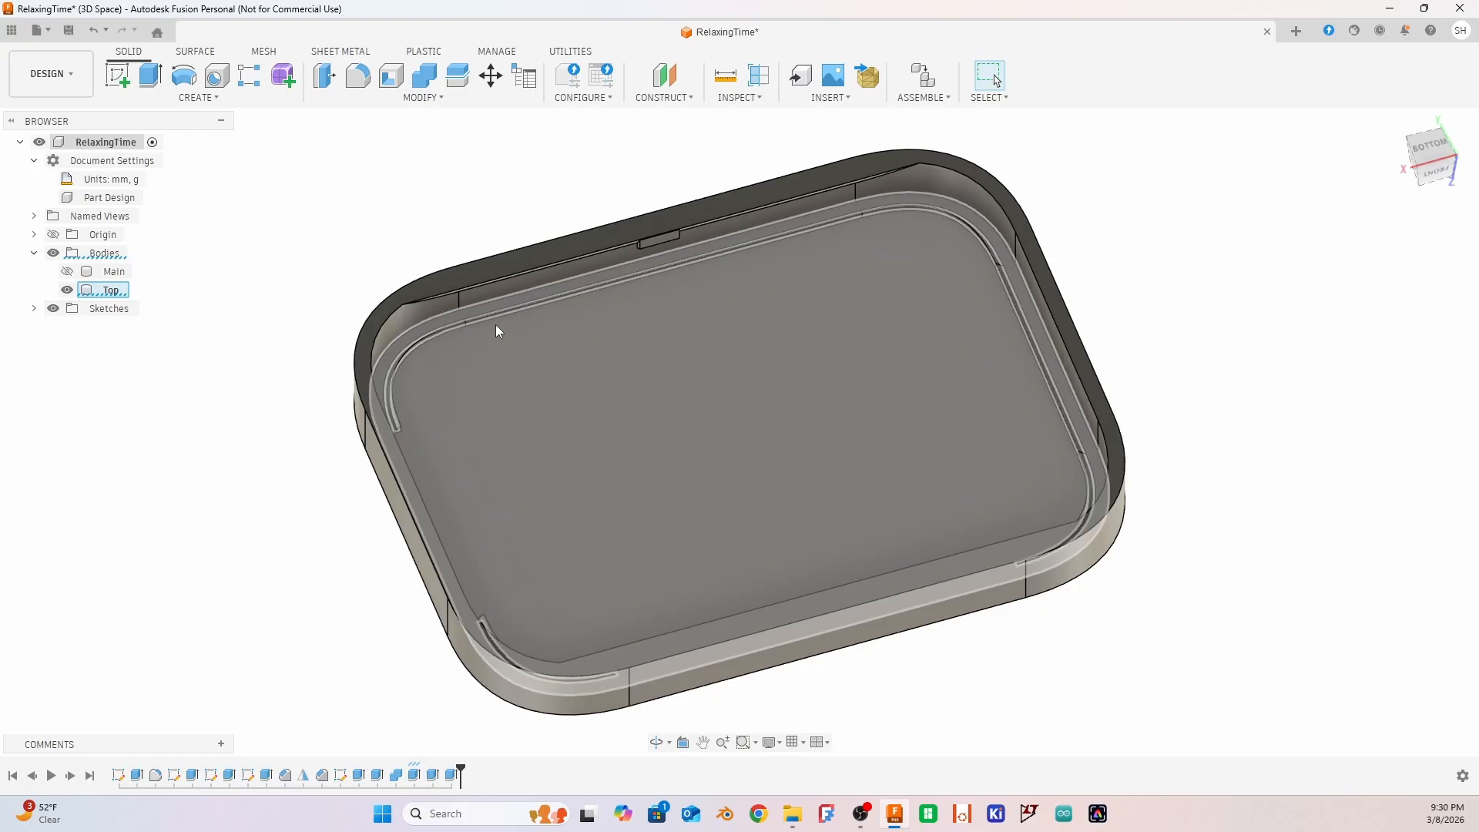
{"action": "scroll", "coordinate": [539, 336], "scroll_direction": "up", "scroll_amount": 4}
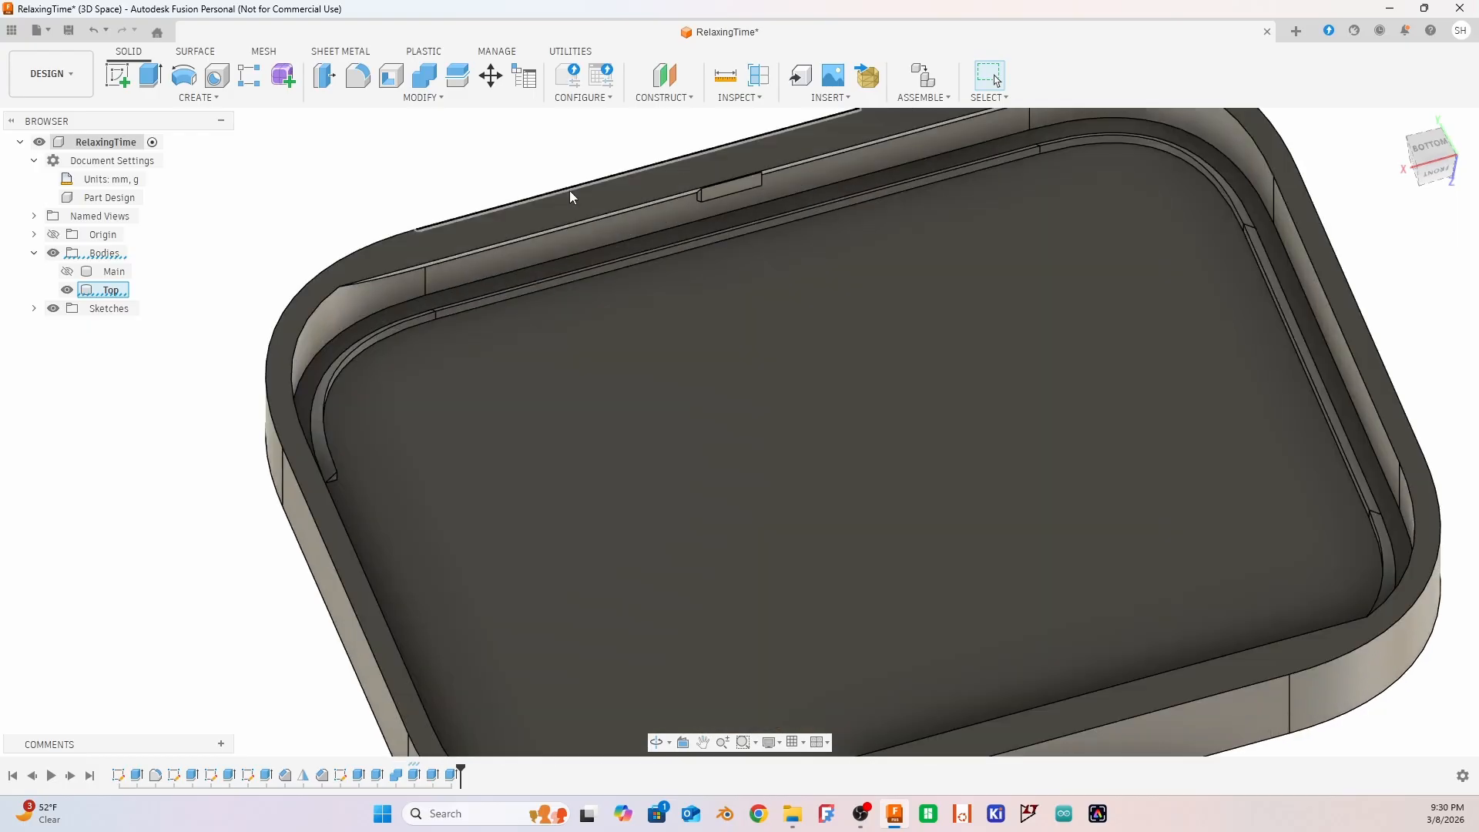
{"action": "scroll", "coordinate": [616, 262], "scroll_direction": "down", "scroll_amount": 3}
{"action": "middle_click_drag", "start_coordinate": [660, 340], "coordinate": [649, 315], "text": "shift"}
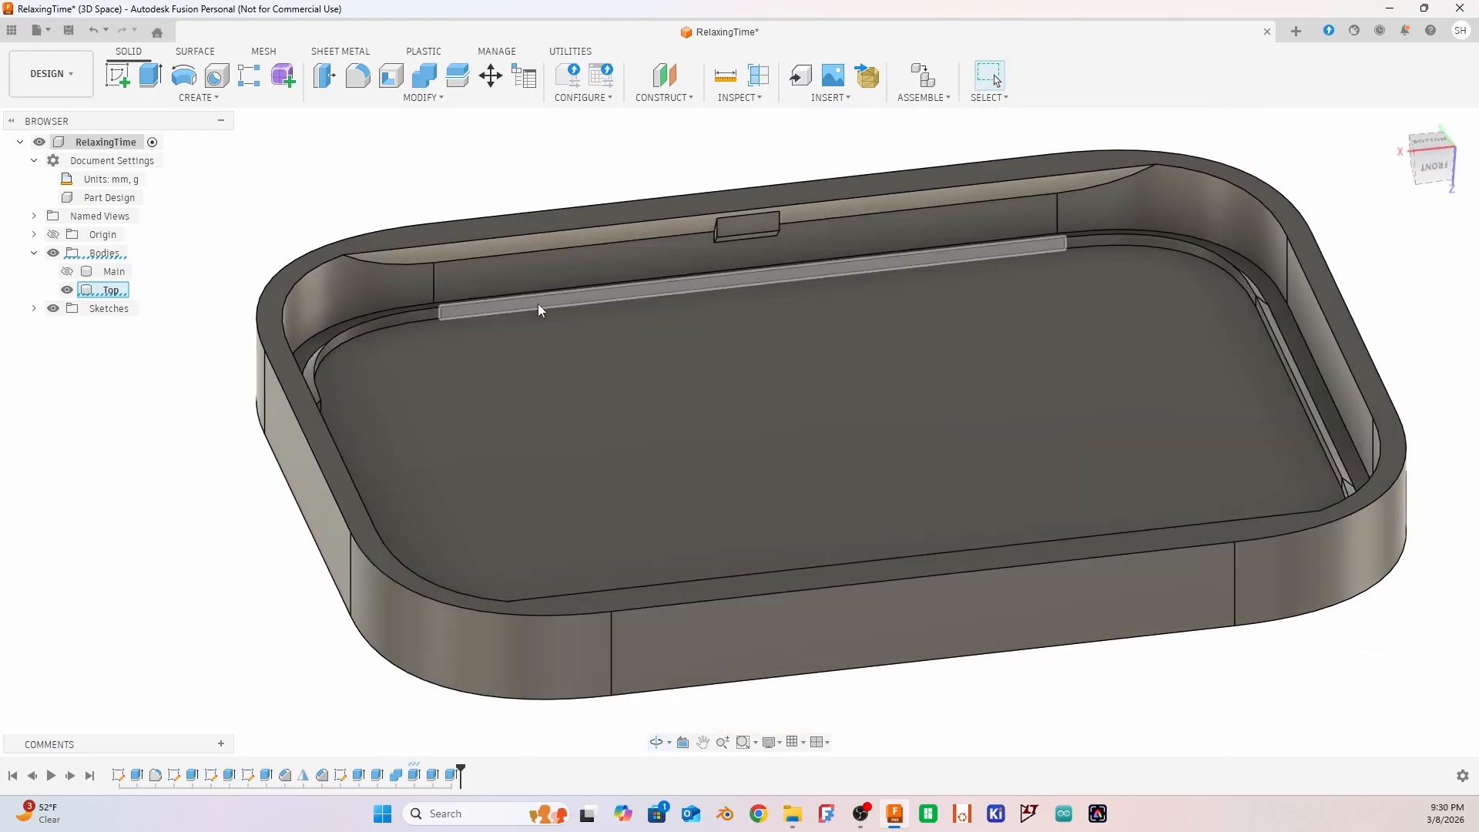
{"action": "left_click", "coordinate": [566, 301]}
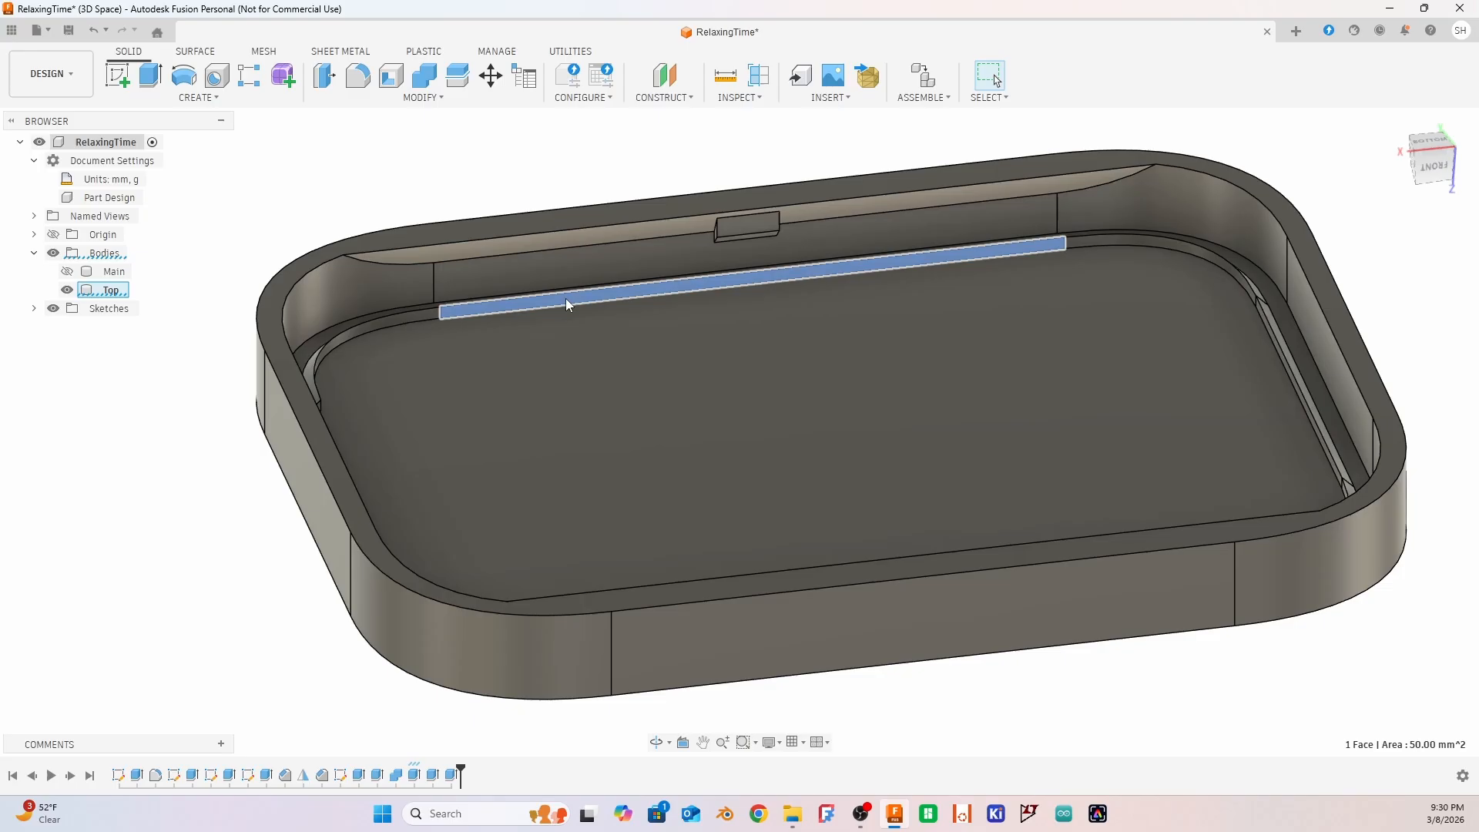
{"action": "key", "text": "r"}
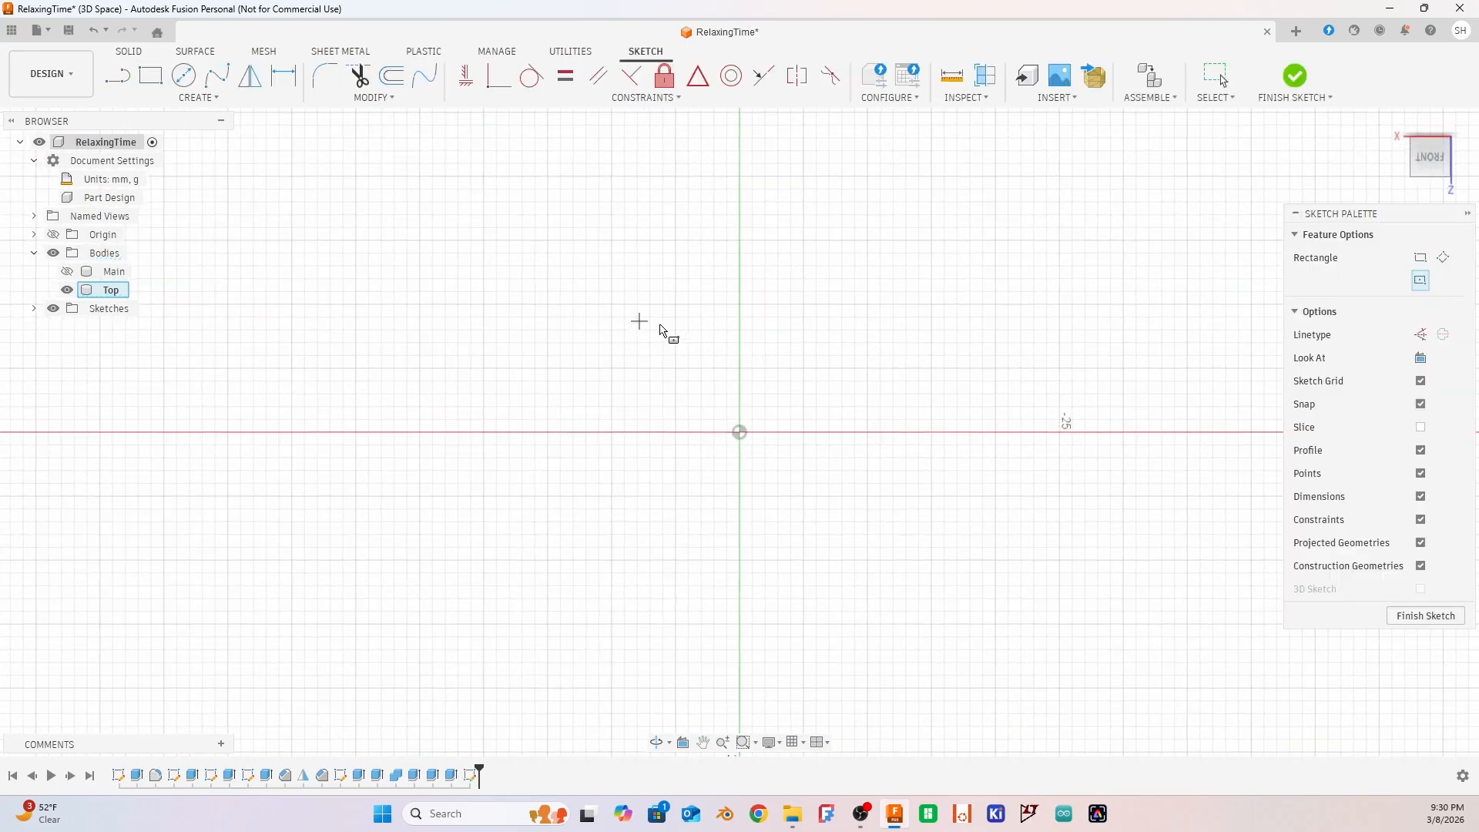
{"action": "key", "text": "Escape"}
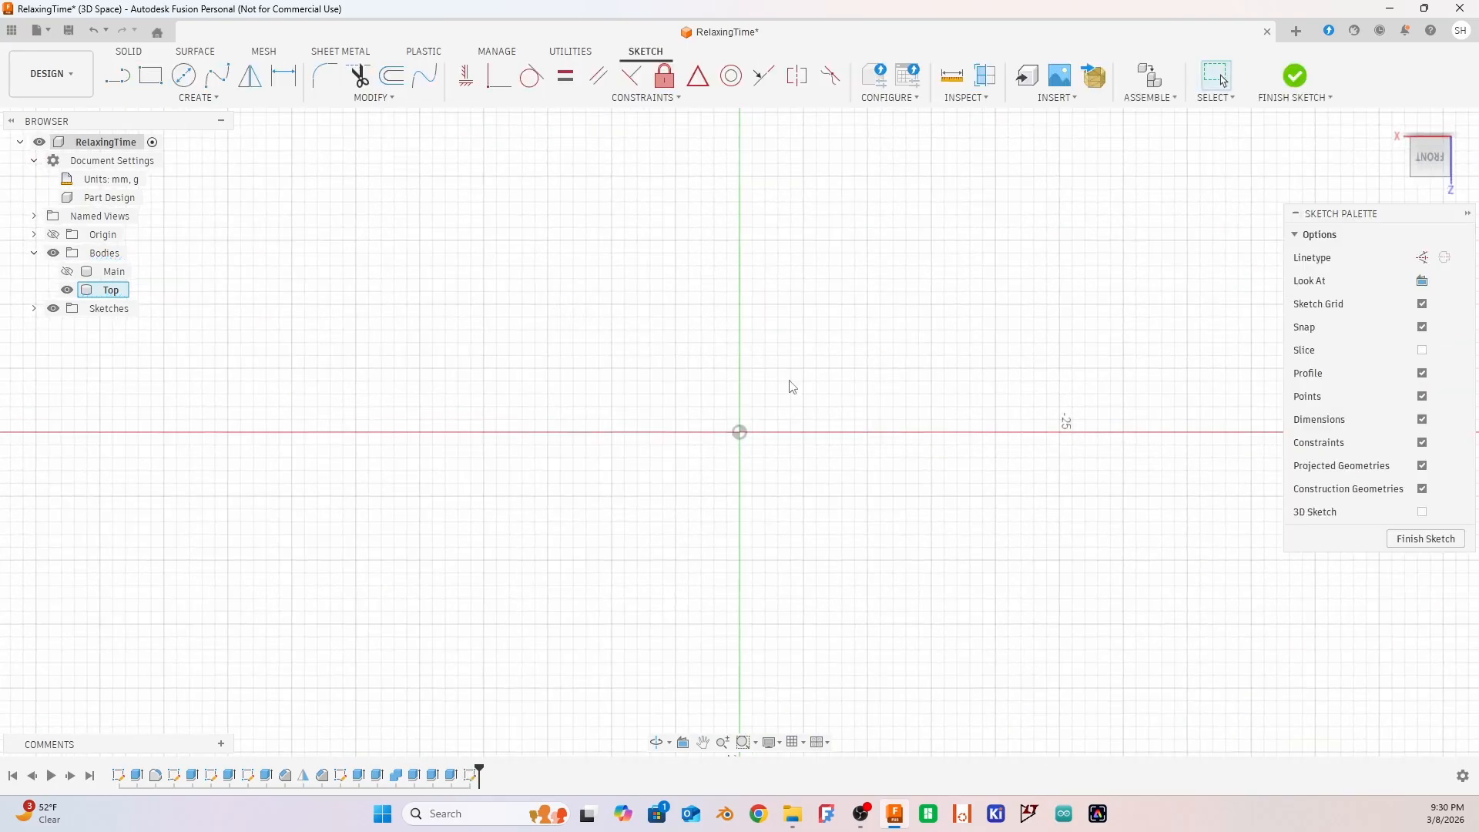
{"action": "key", "text": "ctrl+z"}
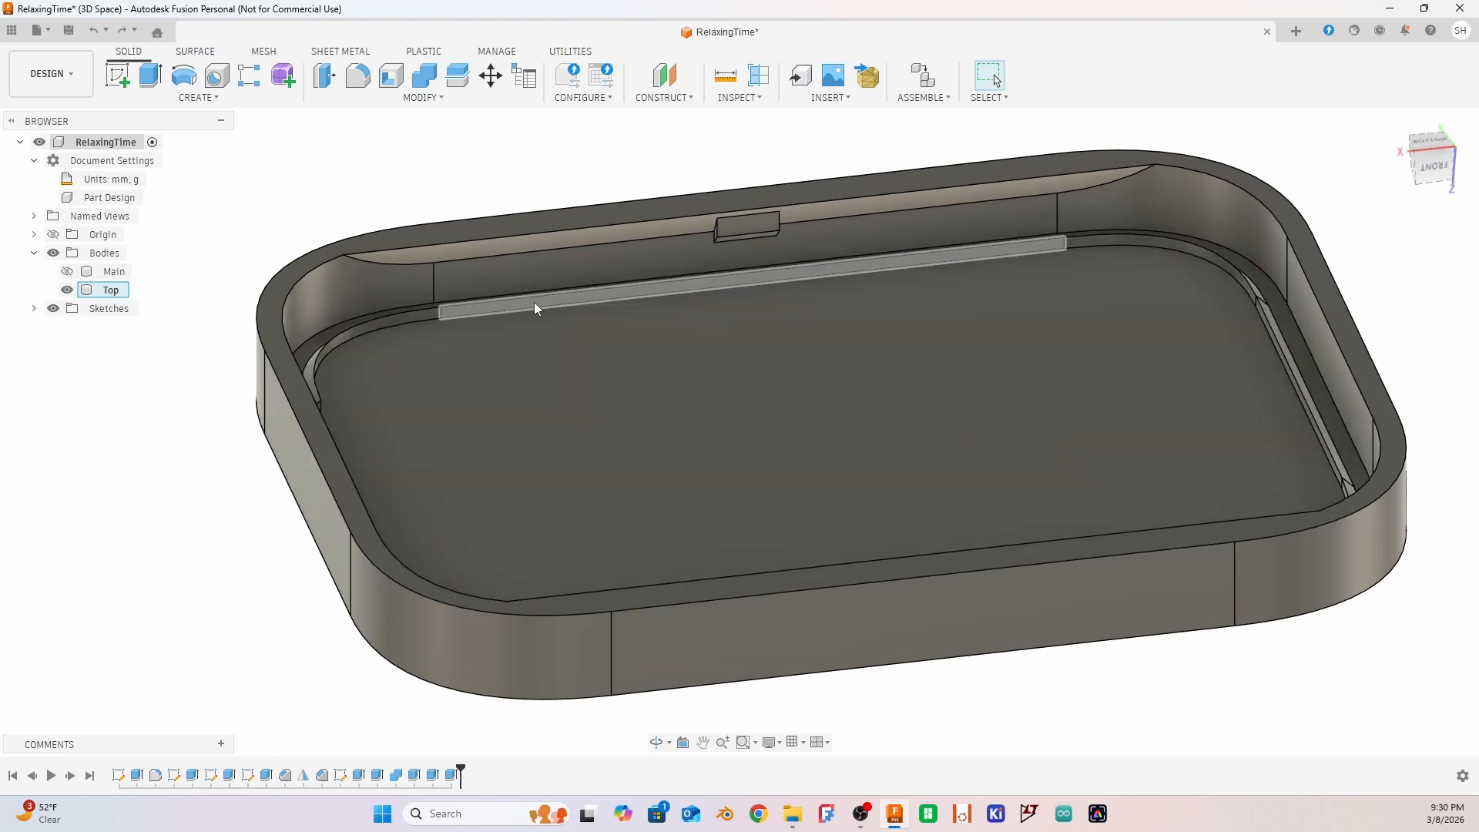
Cut away the straight ridge segment along the lid's back long side by extruding its inner face -1.00 mm
{"action": "left_click", "coordinate": [535, 306]}
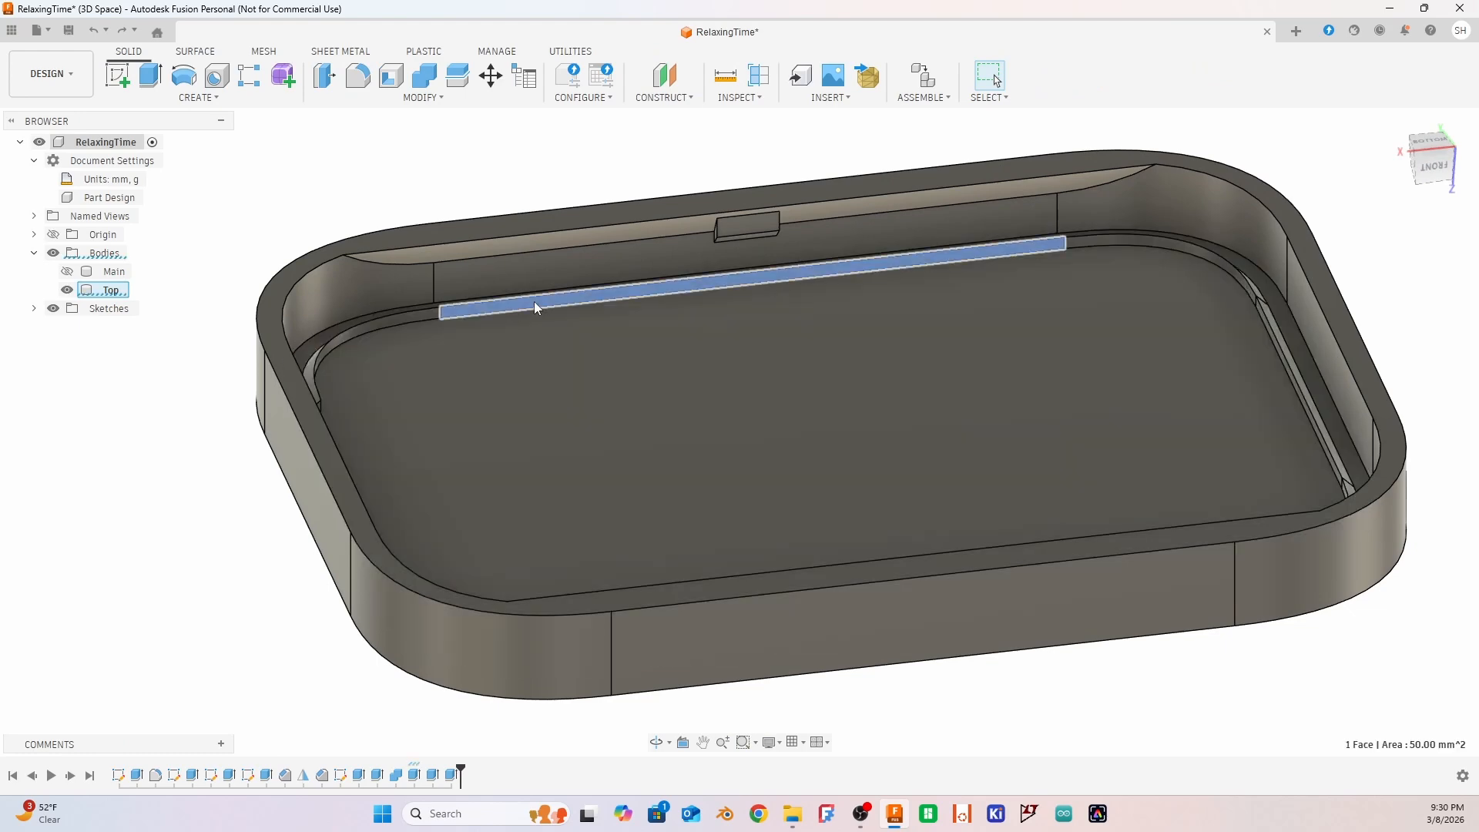
{"action": "key", "text": "e"}
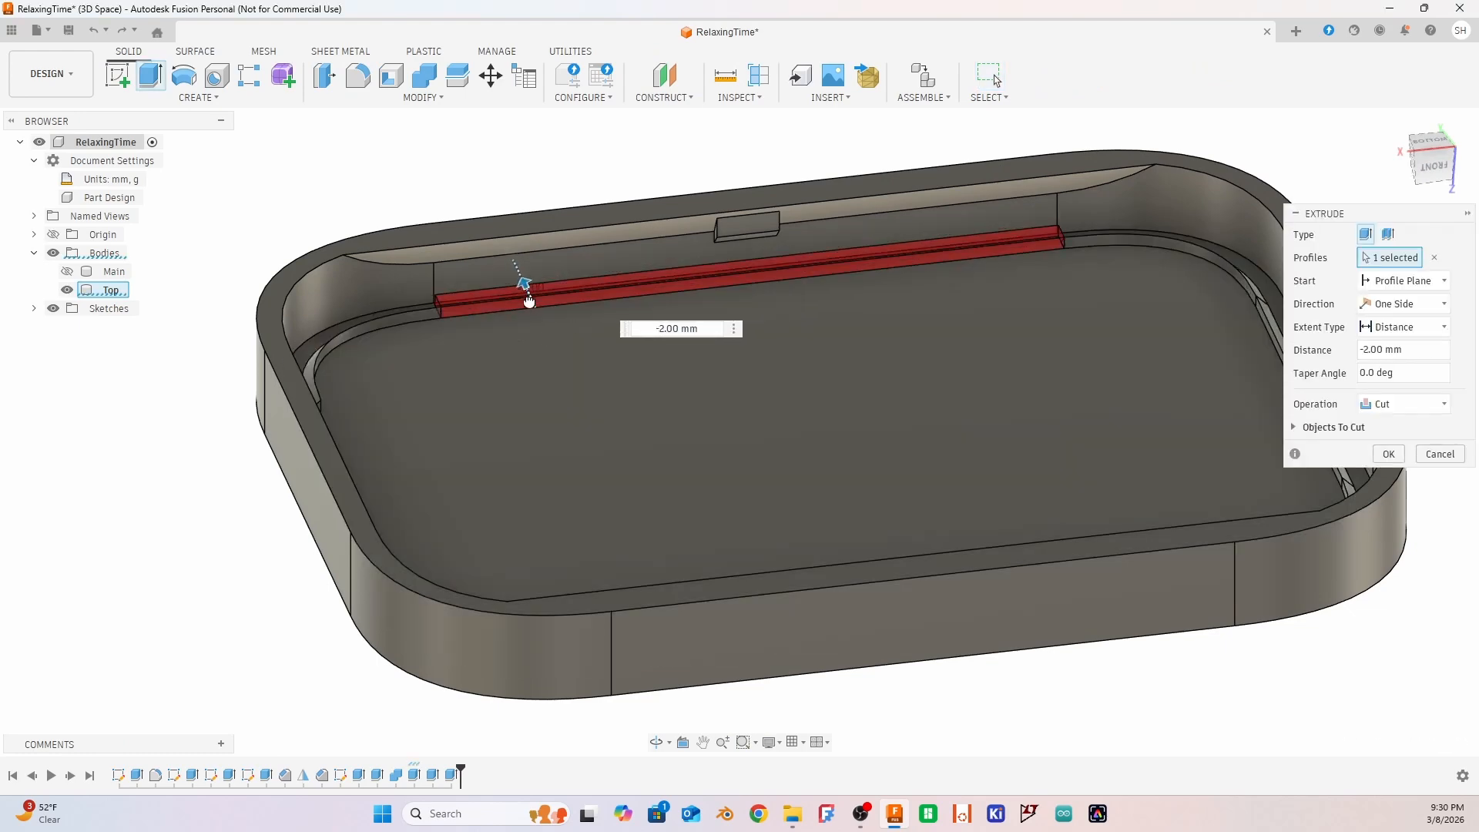
{"action": "middle_click_drag", "start_coordinate": [492, 179], "coordinate": [512, 234], "text": "shift"}
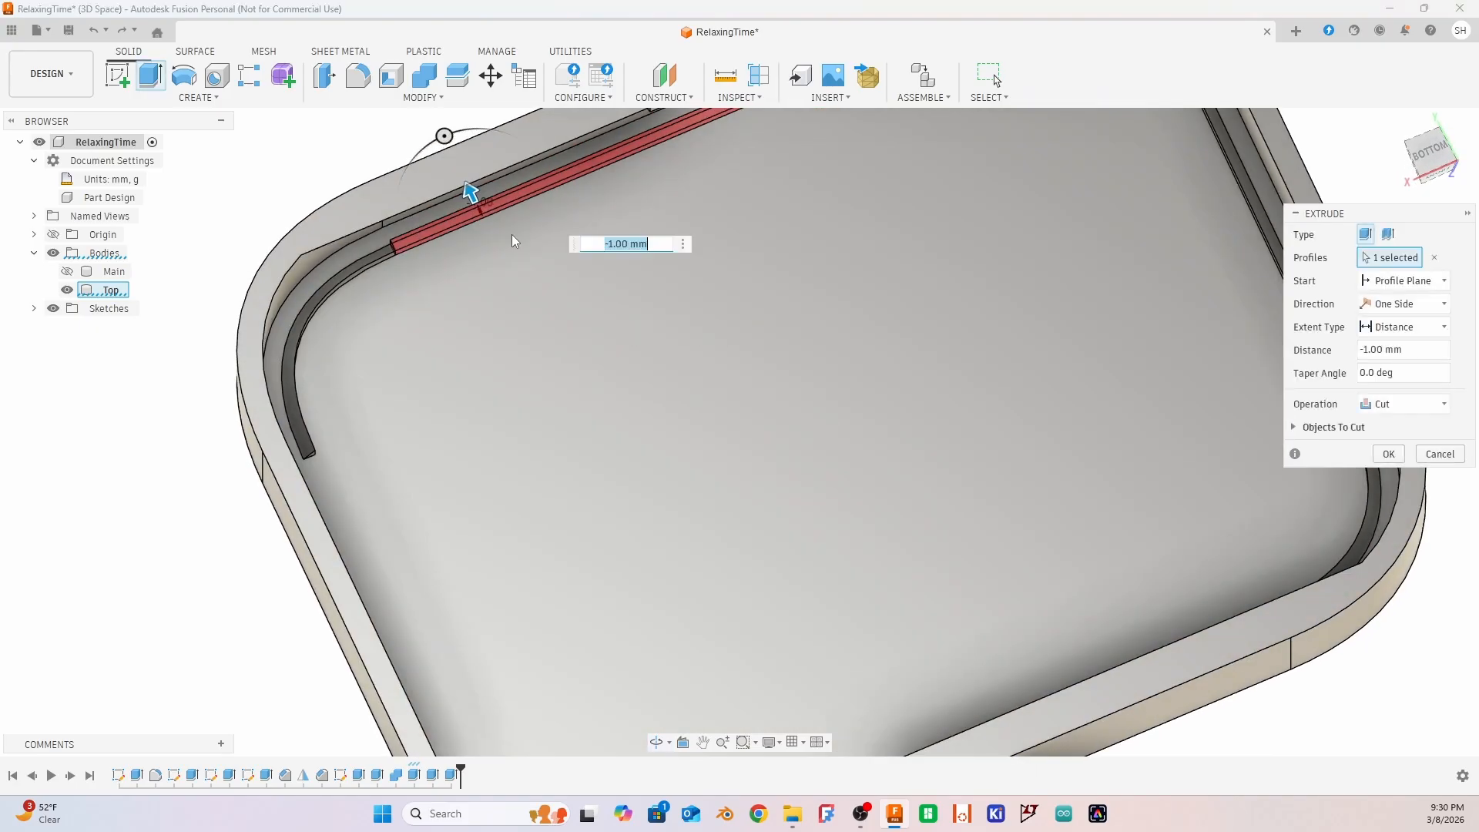
{"action": "left_click", "coordinate": [1388, 462]}
Cut away the straight ridge segment along the lid's remaining short side by extruding its inner face -1.00 mm
{"action": "middle_click_drag", "start_coordinate": [1469, 408], "coordinate": [1464, 343], "text": "shift"}
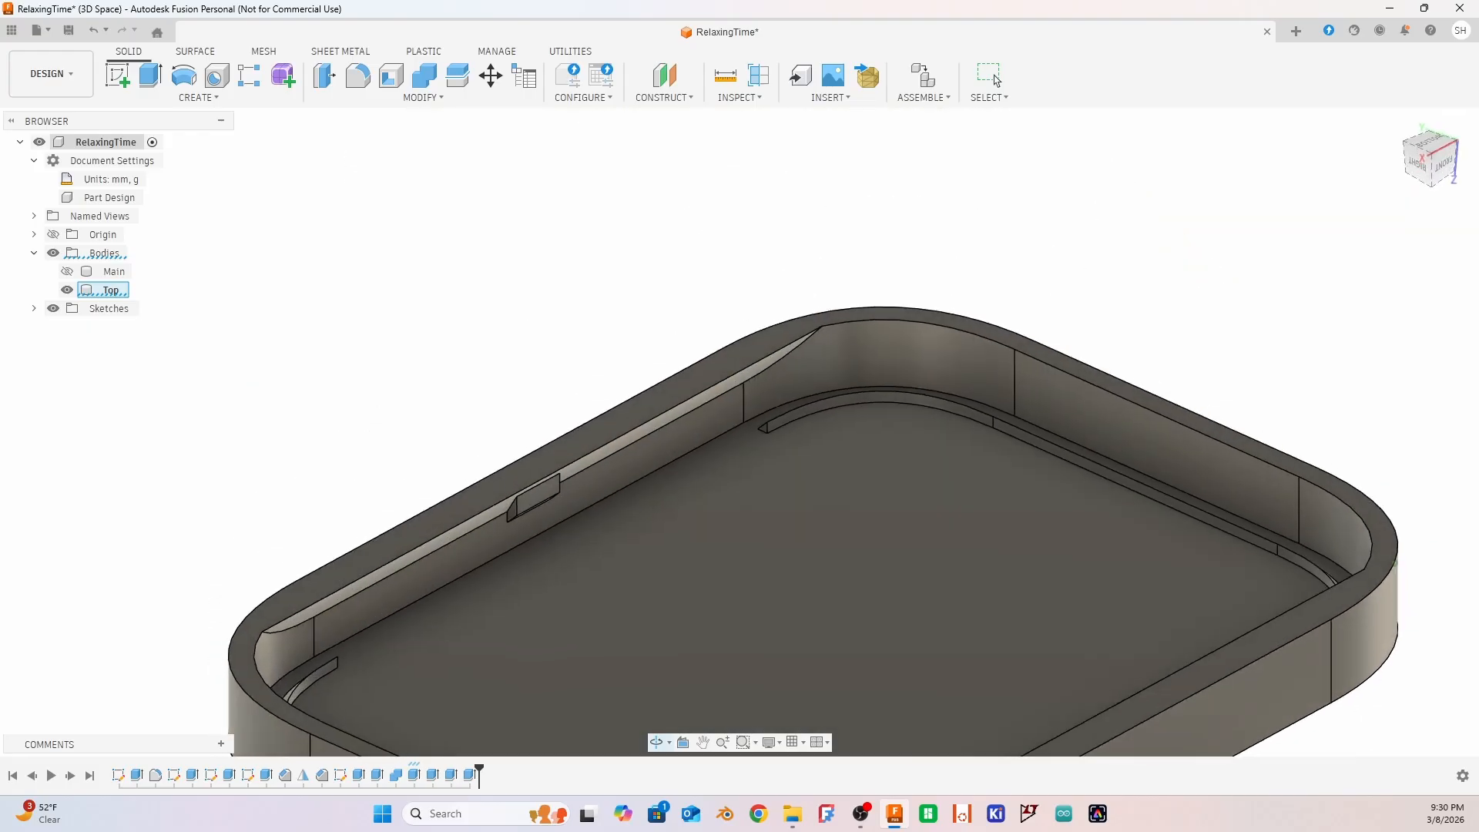
{"action": "scroll", "coordinate": [1078, 511], "scroll_direction": "up", "scroll_amount": 5}
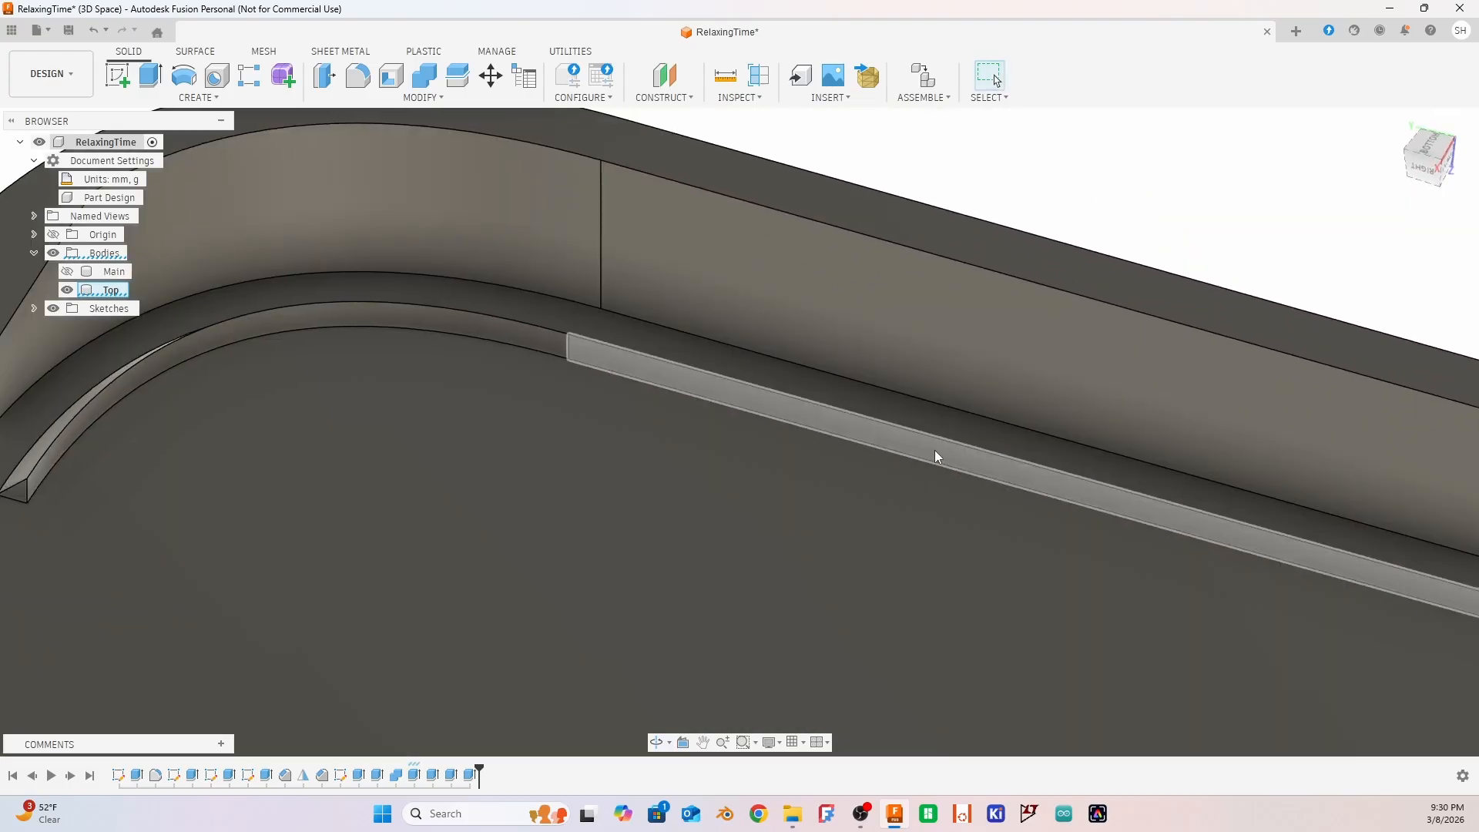
{"action": "left_click", "coordinate": [935, 461]}
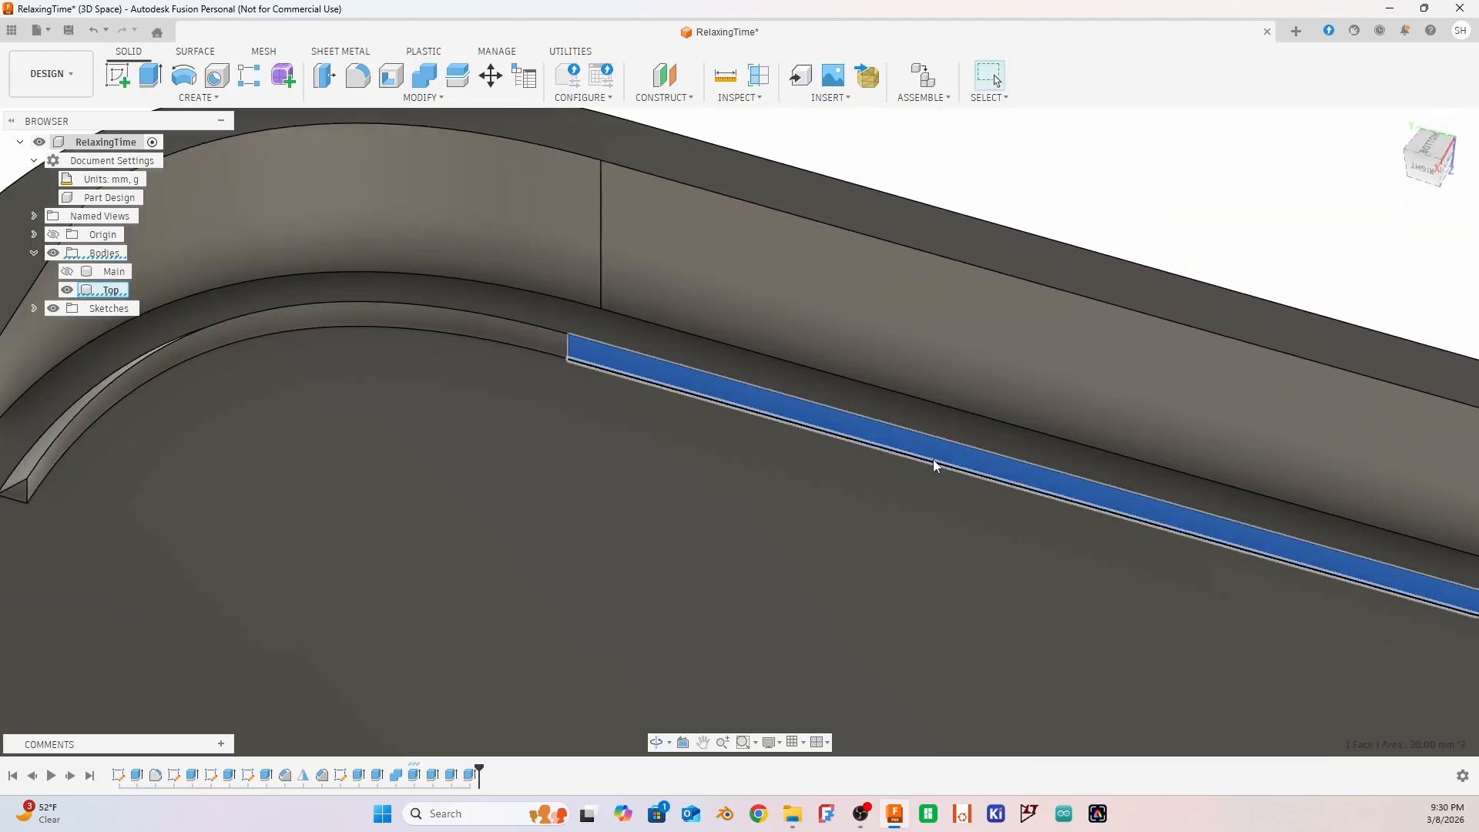
{"action": "key", "text": "e"}
{"action": "middle_click_drag", "start_coordinate": [930, 455], "coordinate": [941, 369], "text": "shift"}
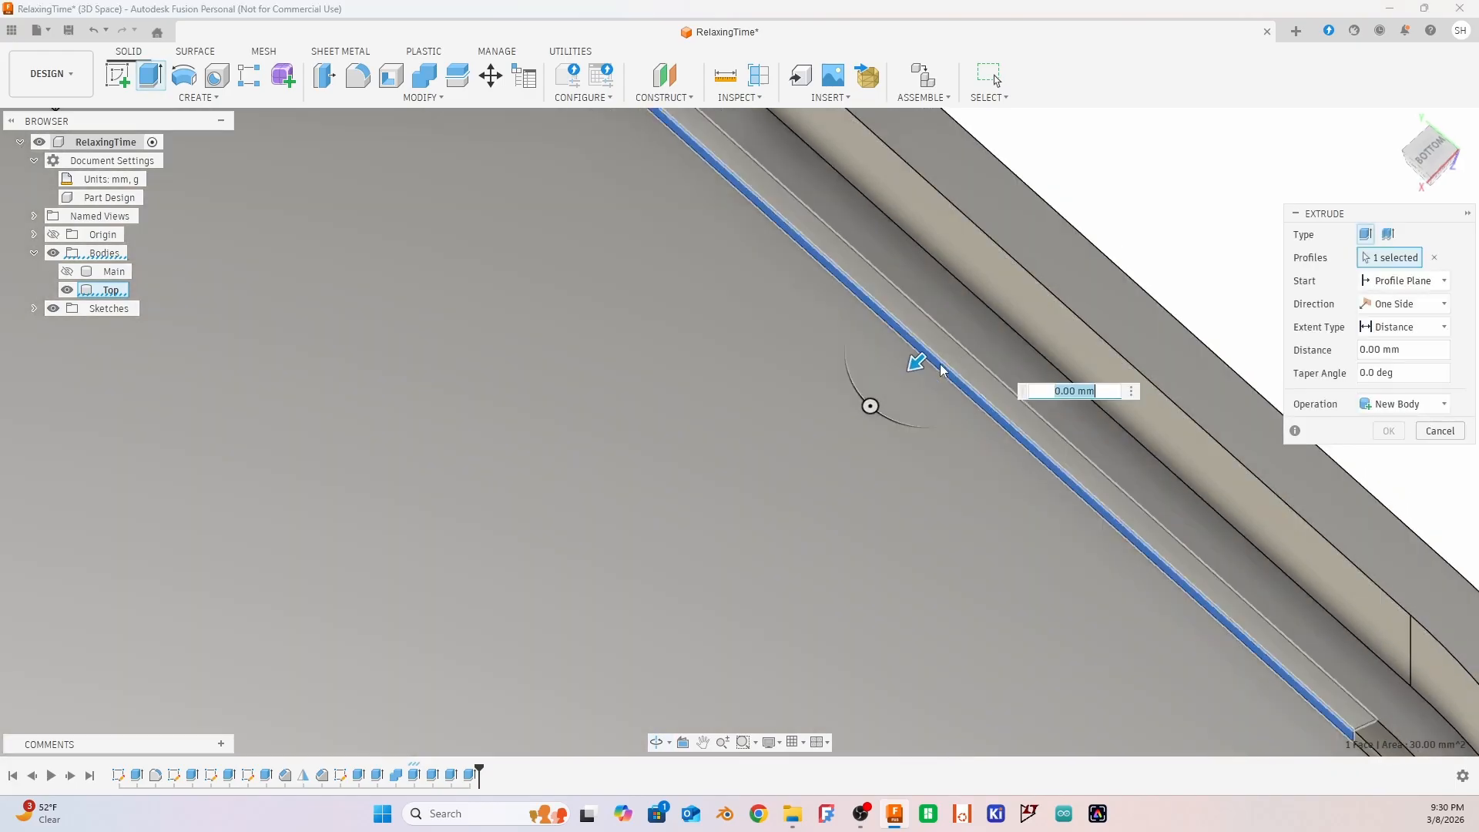
{"action": "left_click_drag", "start_coordinate": [915, 365], "coordinate": [952, 350]}
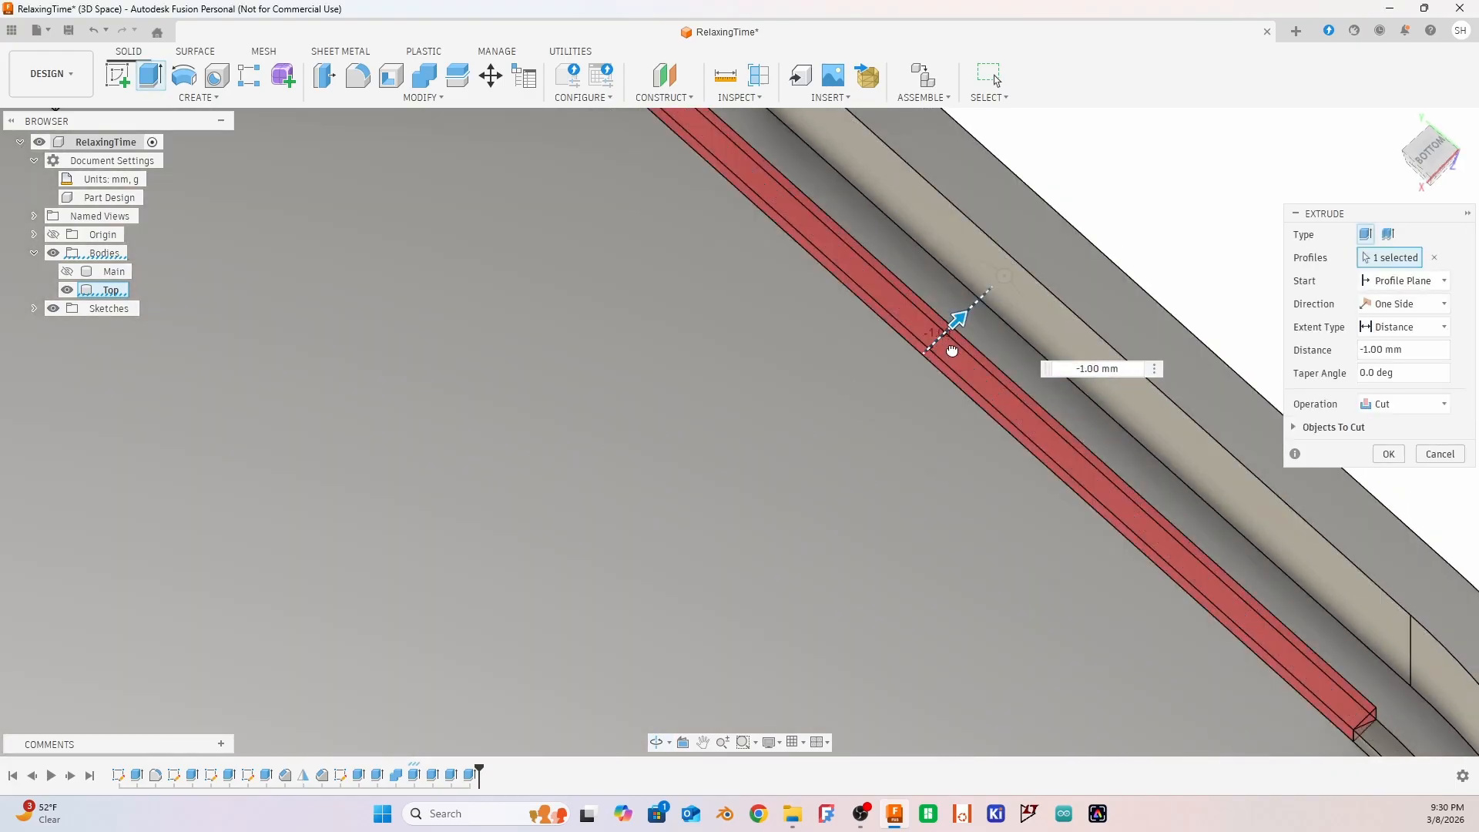
{"action": "left_click", "coordinate": [1390, 454]}
{"action": "middle_click_drag", "start_coordinate": [1204, 409], "coordinate": [864, 453], "text": "shift"}
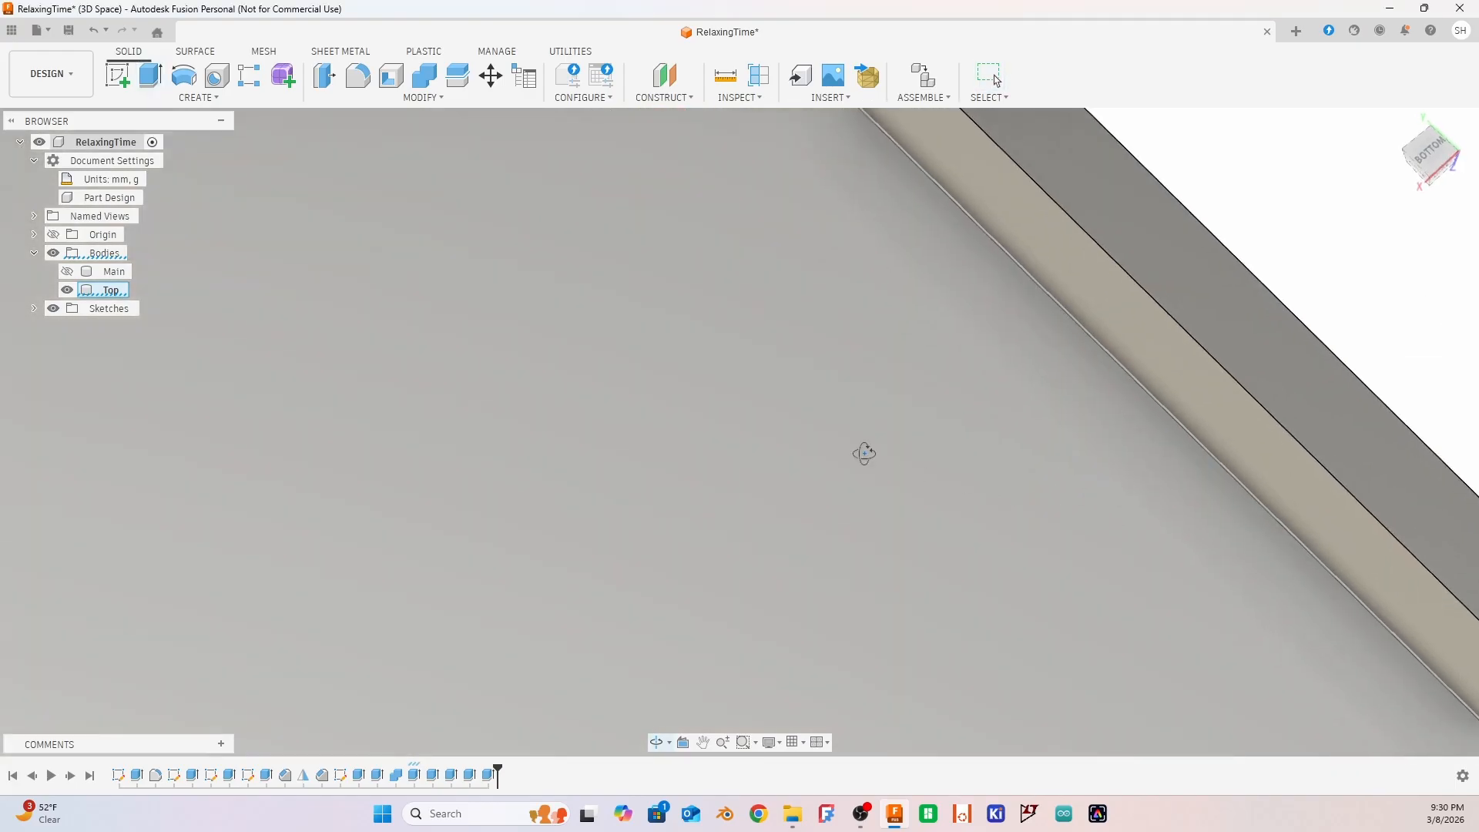
{"action": "middle_click", "coordinate": [860, 452]}
{"action": "middle_click", "coordinate": [860, 452]}
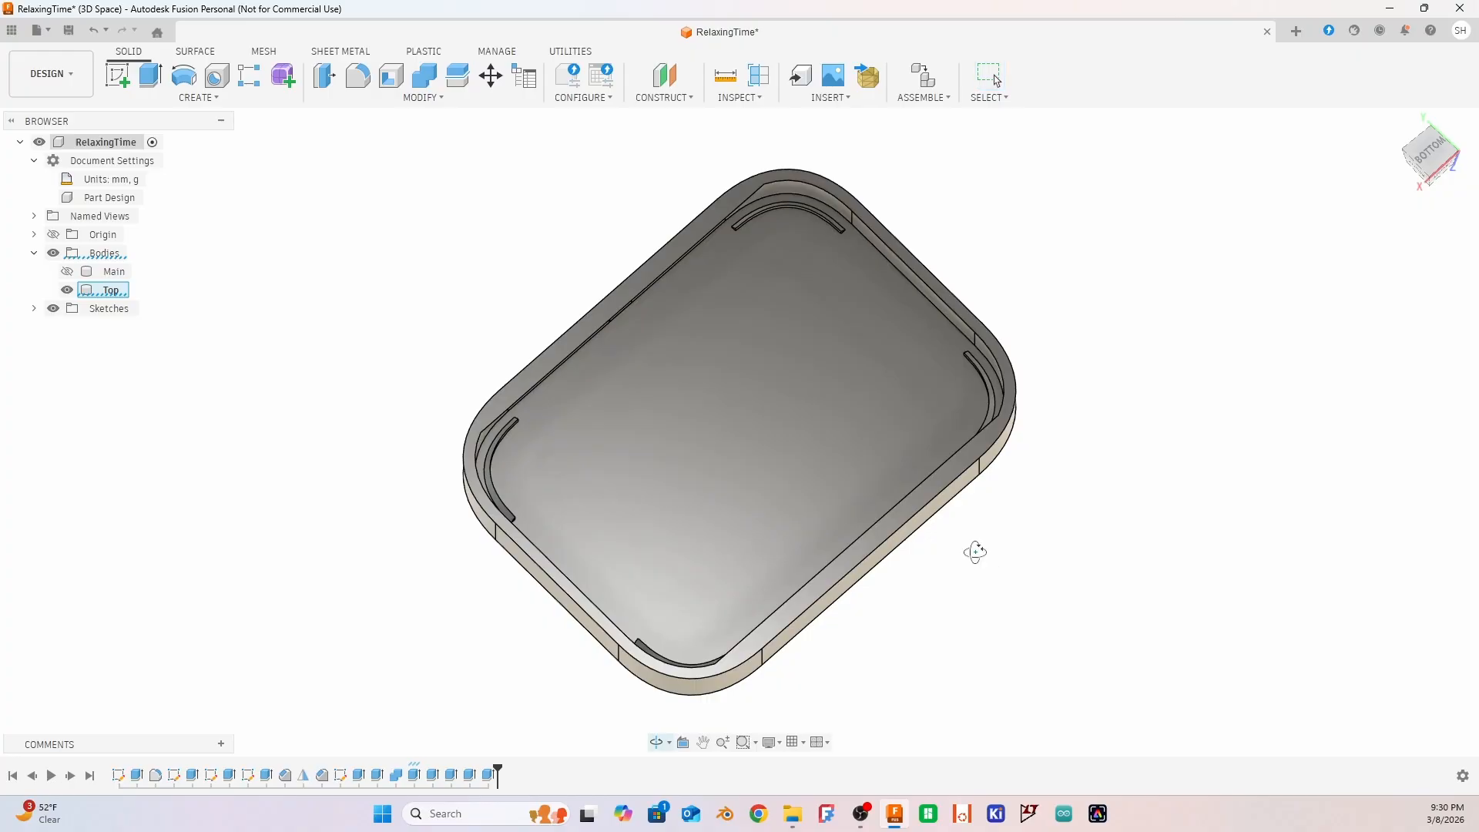
{"action": "mouse_move", "coordinate": [975, 552]}
{"action": "middle_mouse_down", "text": "shift"}
{"action": "mouse_move", "coordinate": [795, 561]}
{"action": "mouse_move", "coordinate": [958, 539]}
{"action": "middle_mouse_up", "text": "shift"}
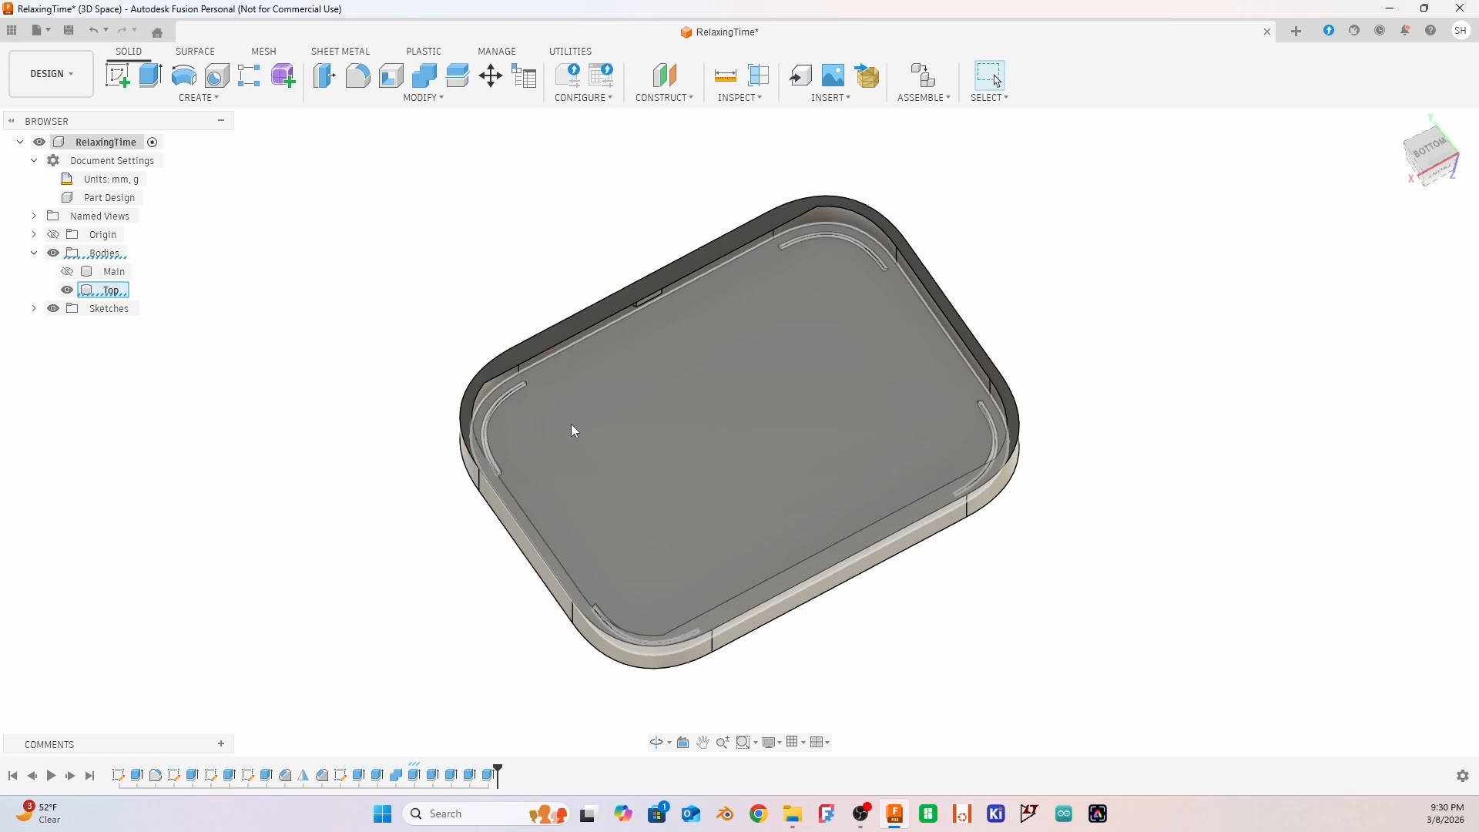
{"action": "middle_click_drag", "start_coordinate": [1060, 429], "coordinate": [1262, 397], "text": "shift"}
{"action": "scroll", "coordinate": [954, 399], "scroll_direction": "up", "scroll_amount": 10}
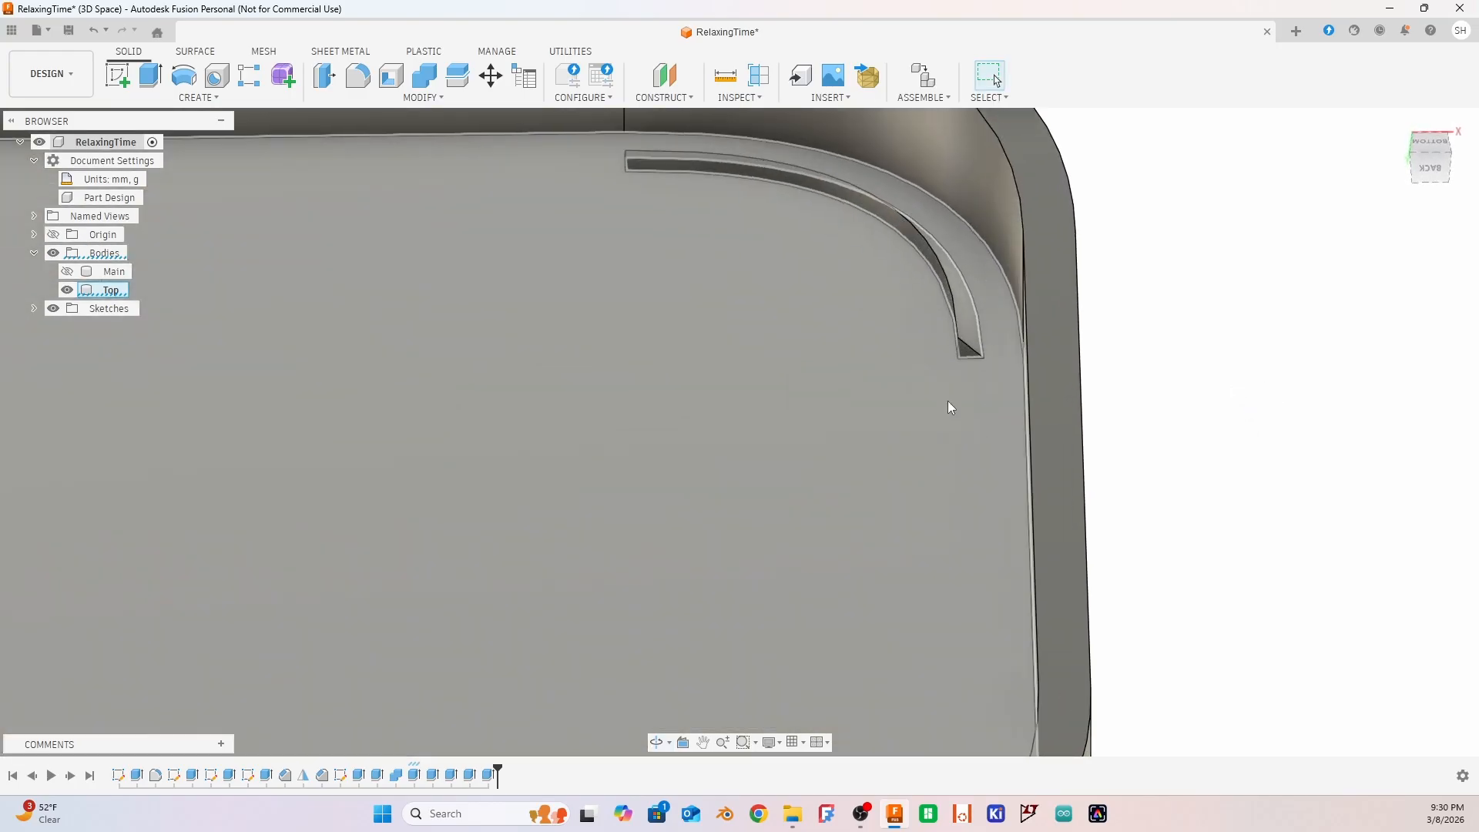
{"action": "key", "text": "e"}
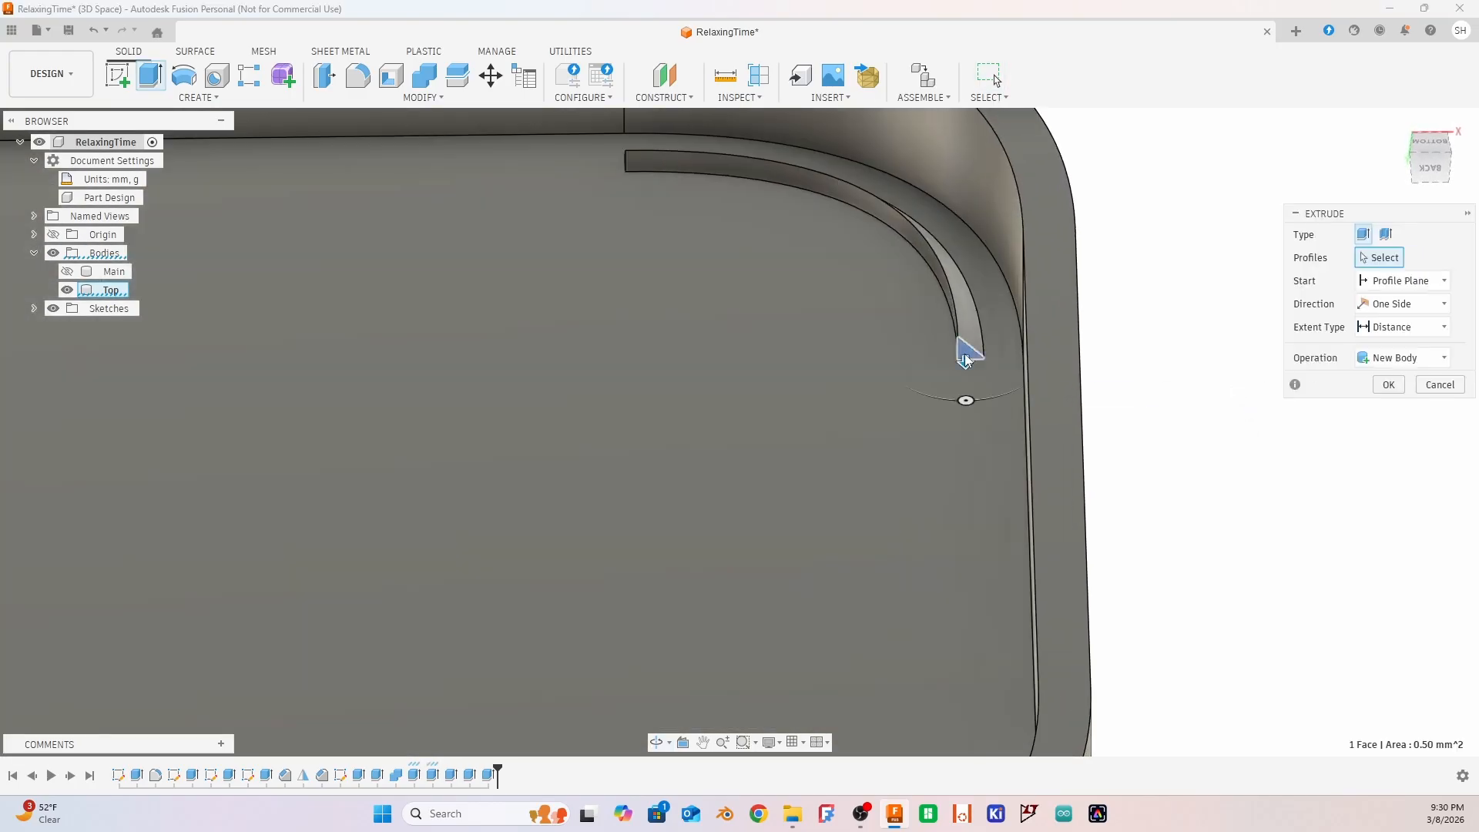
{"action": "left_click_drag", "start_coordinate": [962, 310], "coordinate": [970, 438]}
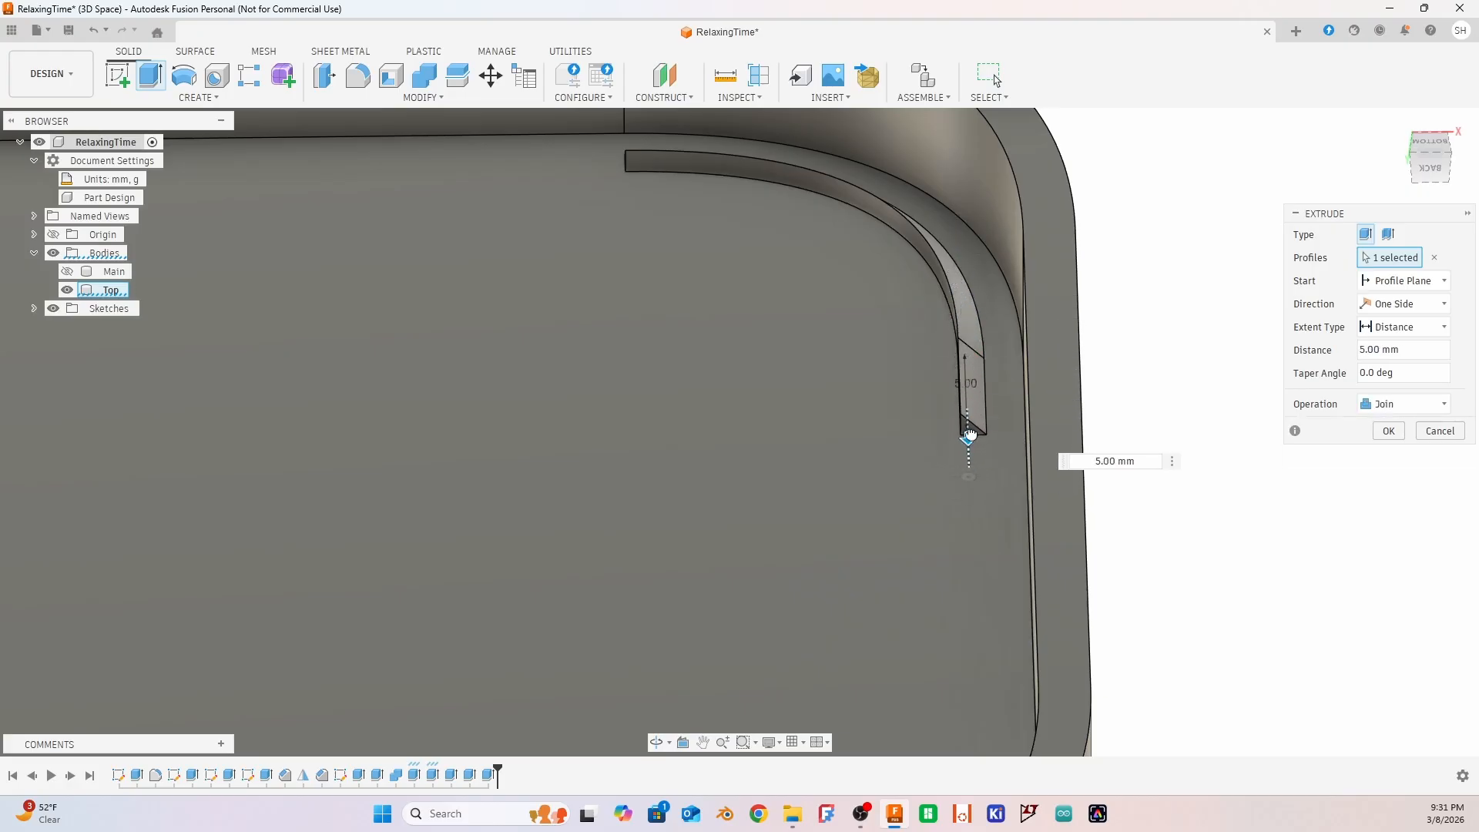
{"action": "left_click", "coordinate": [1429, 432]}
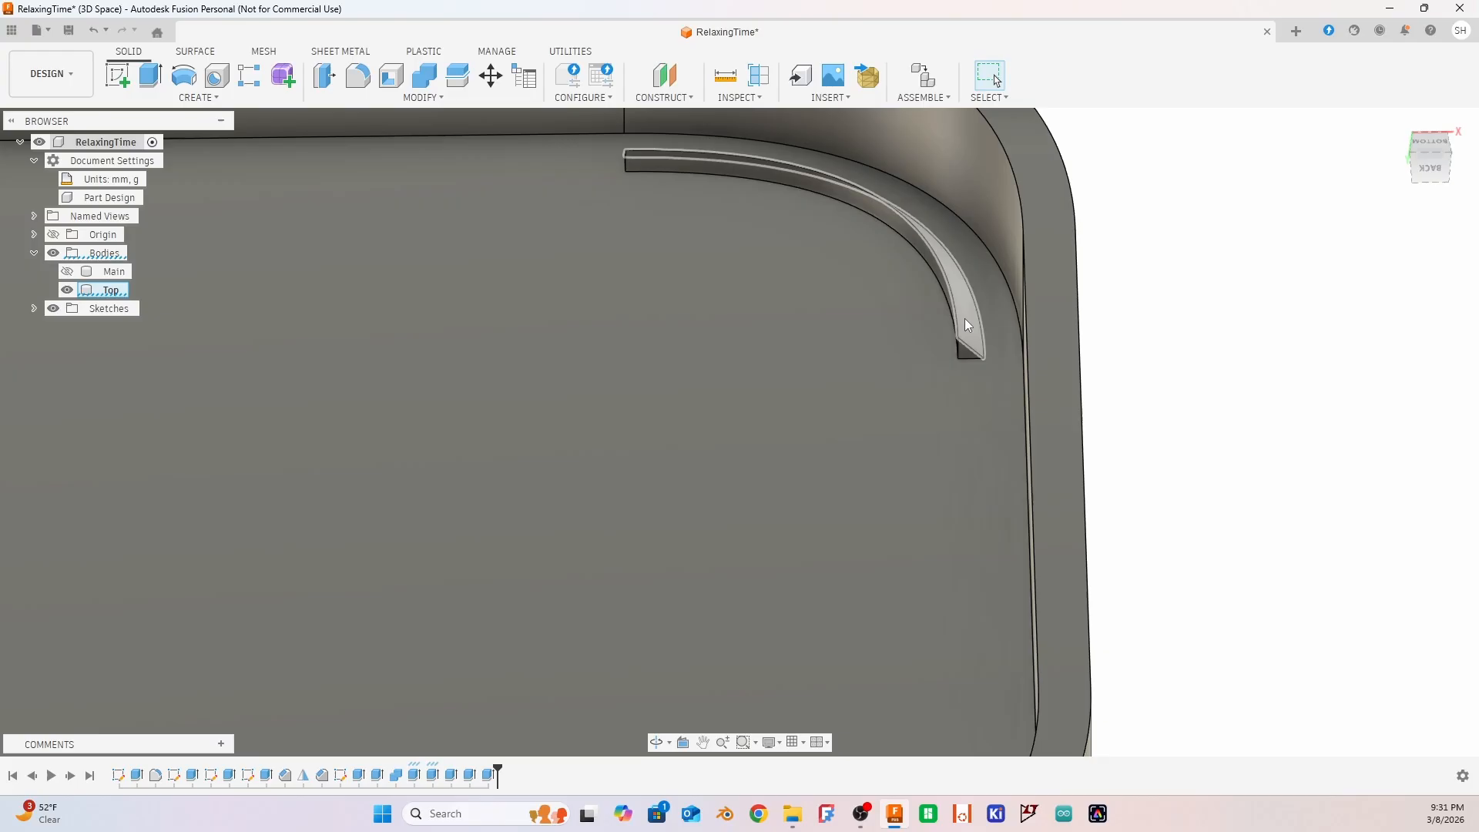
Save the RelaxingTime design
{"action": "left_click", "coordinate": [966, 320]}
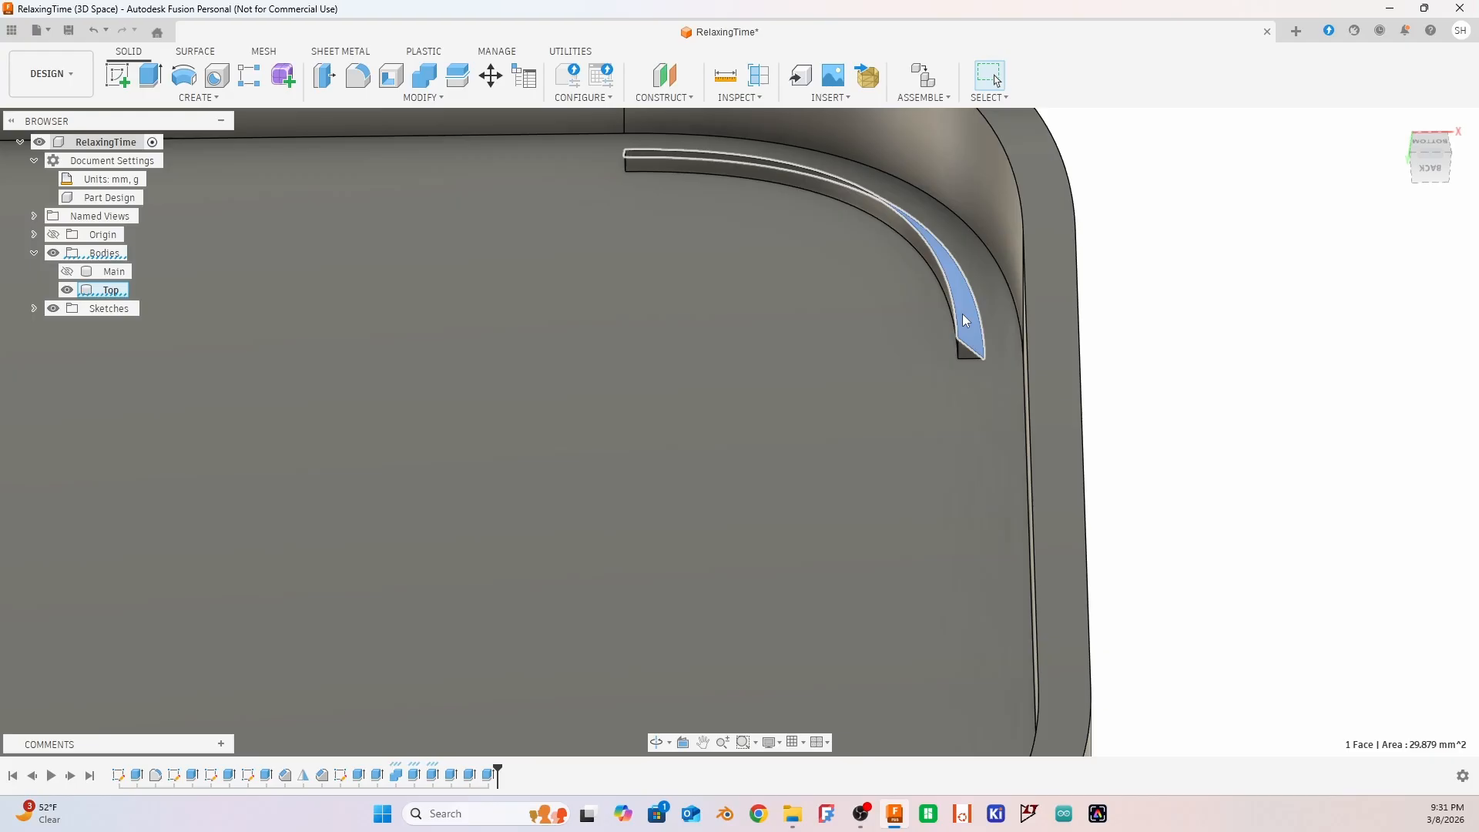
{"action": "key", "text": "ctrl+s"}
{"action": "left_click", "coordinate": [824, 381]}
{"action": "left_click", "coordinate": [1253, 395]}
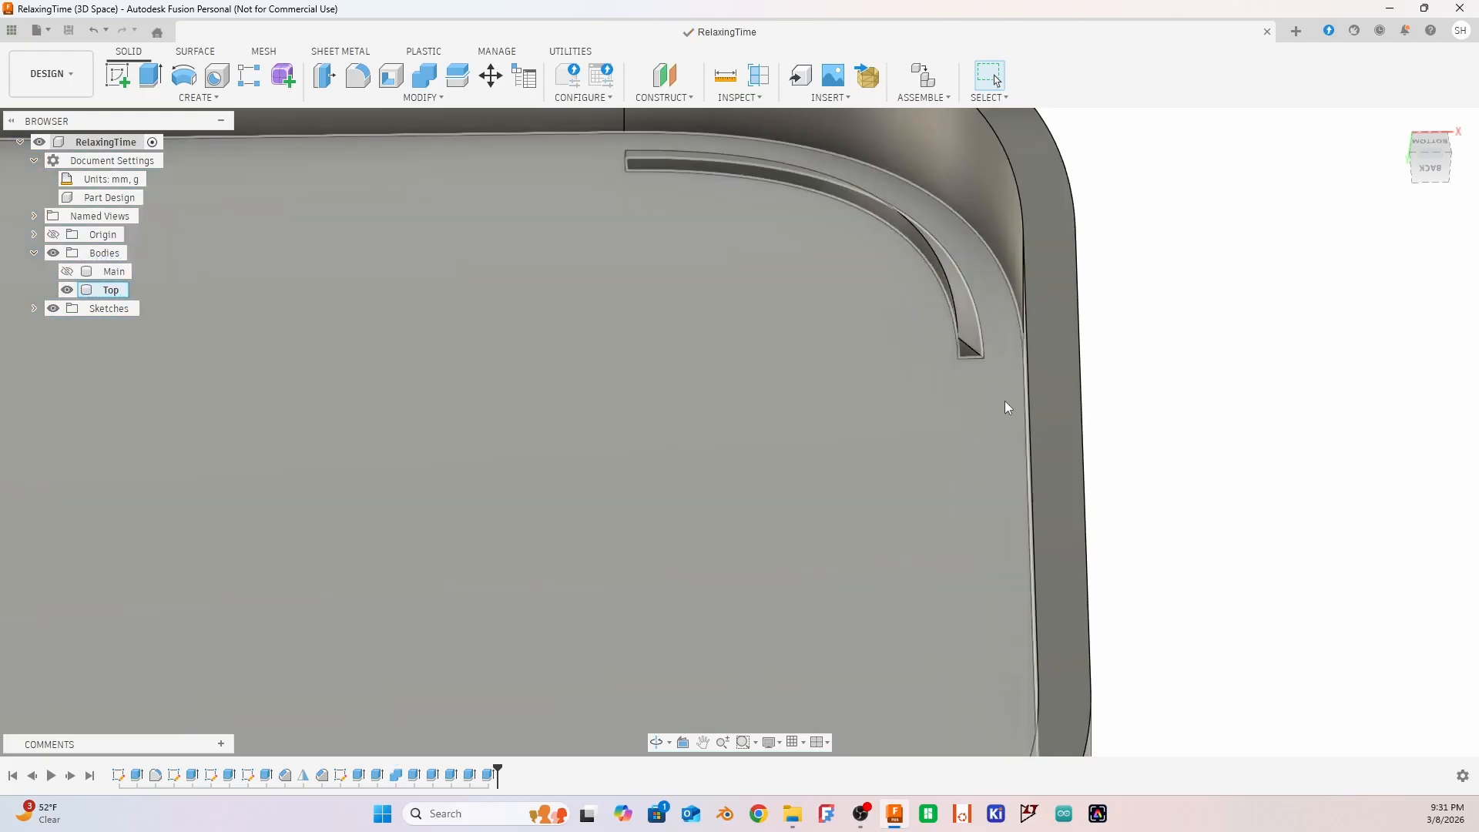
{"action": "type", "text": "s"}
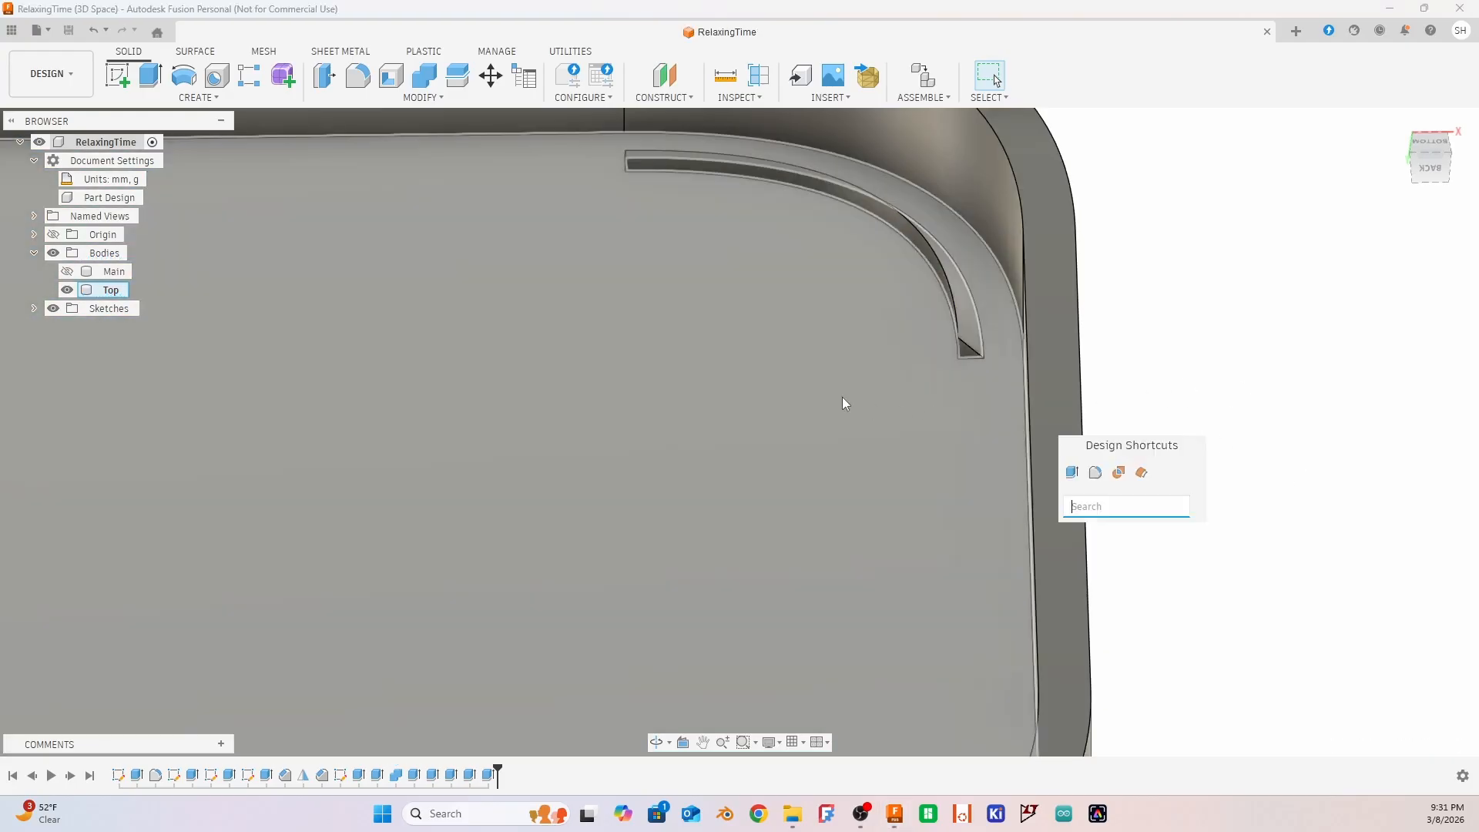
{"action": "type", "text": "of"}
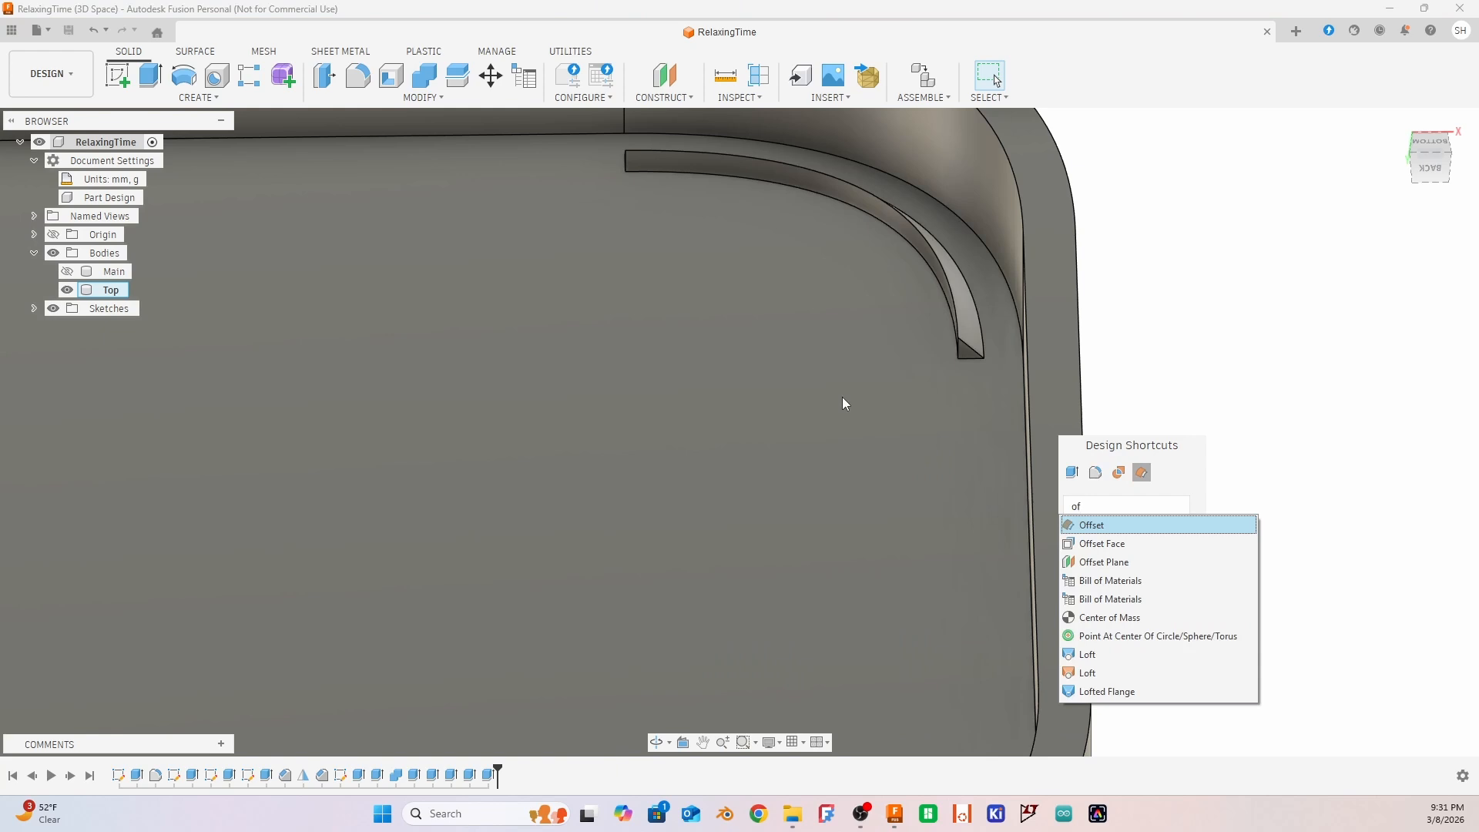
{"action": "left_click", "coordinate": [1102, 549]}
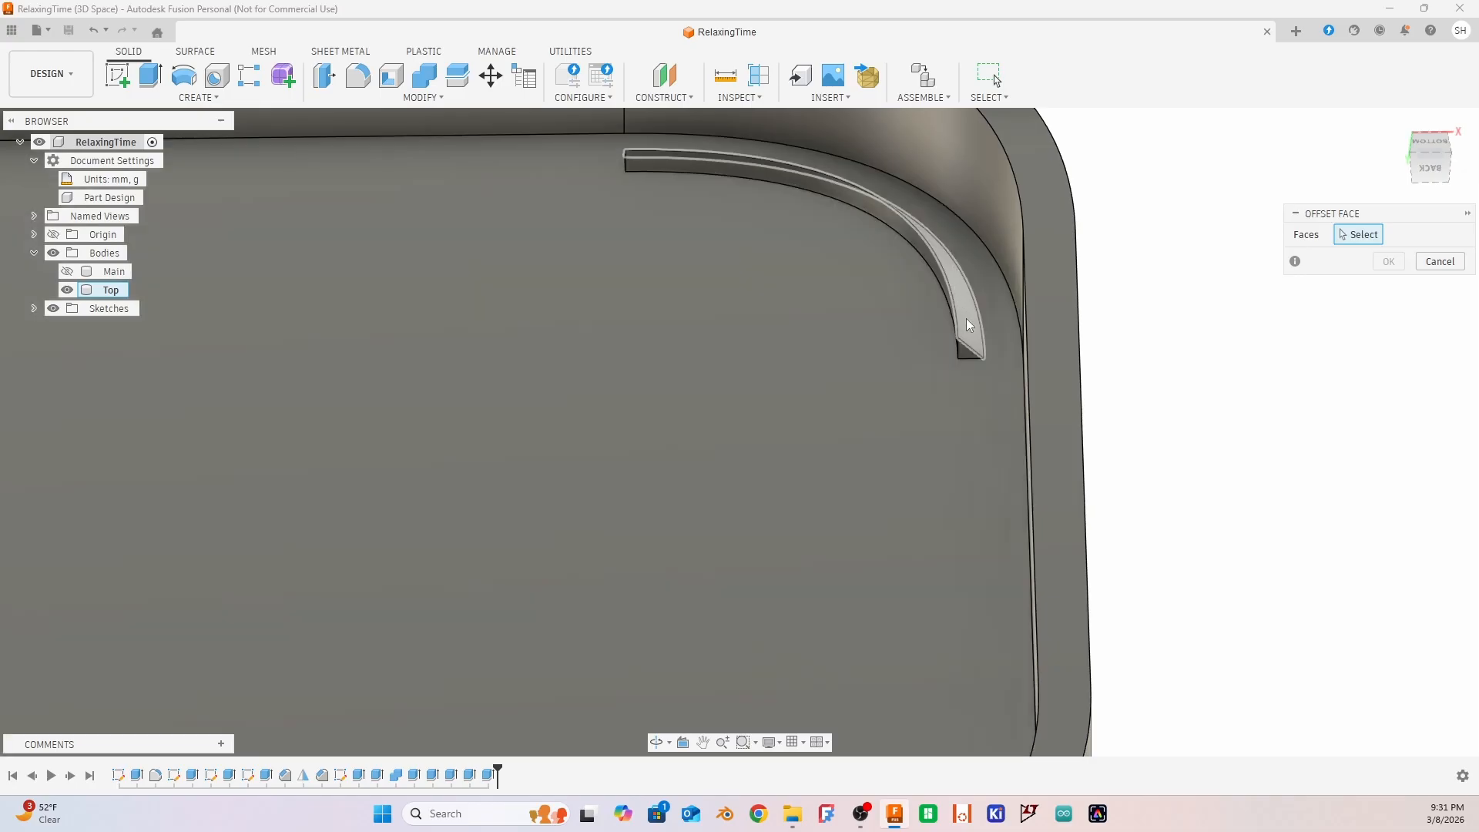
{"action": "left_click", "coordinate": [968, 320]}
{"action": "left_click_drag", "start_coordinate": [975, 308], "coordinate": [1006, 324]}
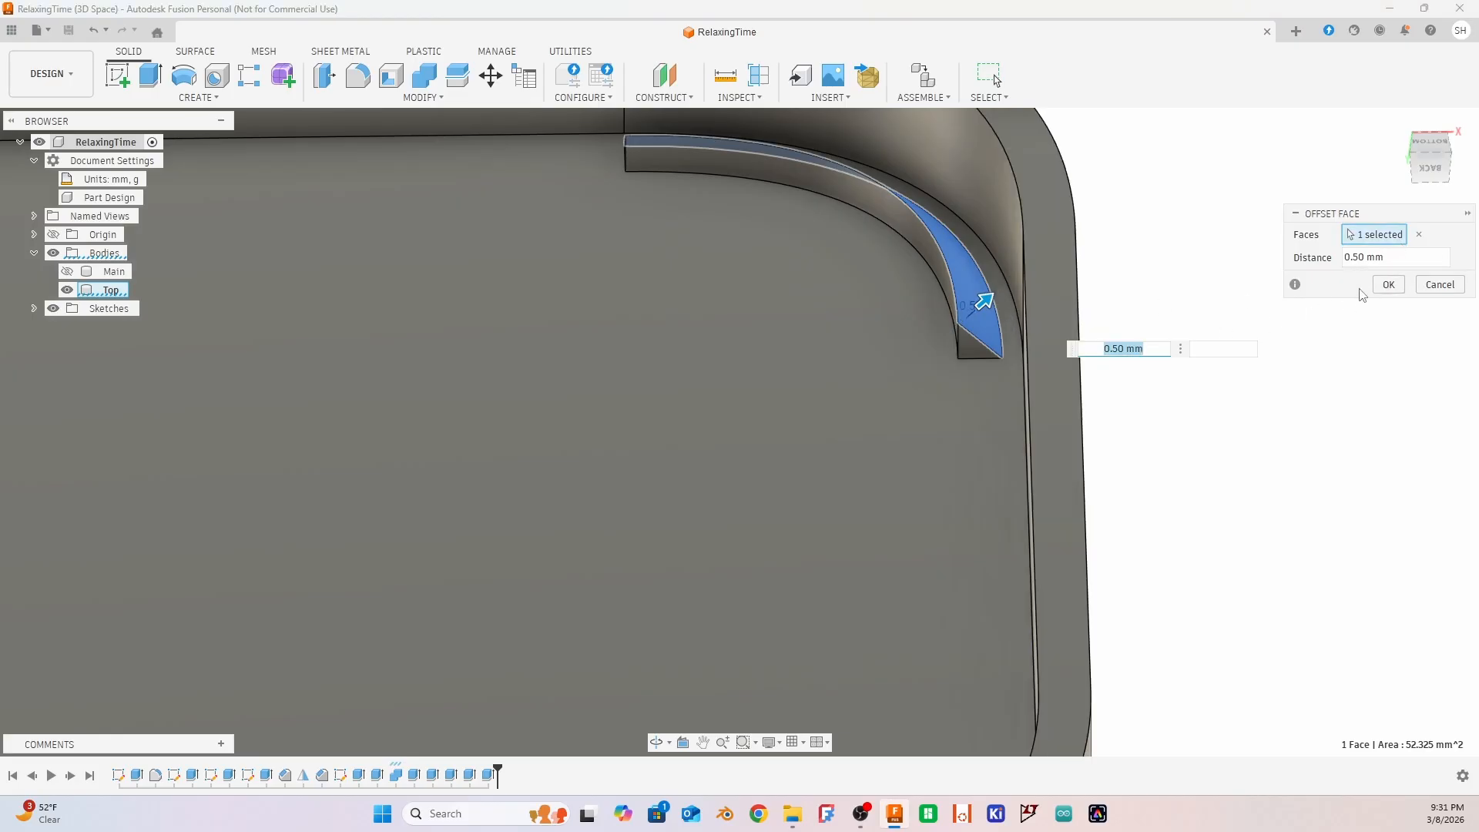
{"action": "left_click", "coordinate": [1459, 259]}
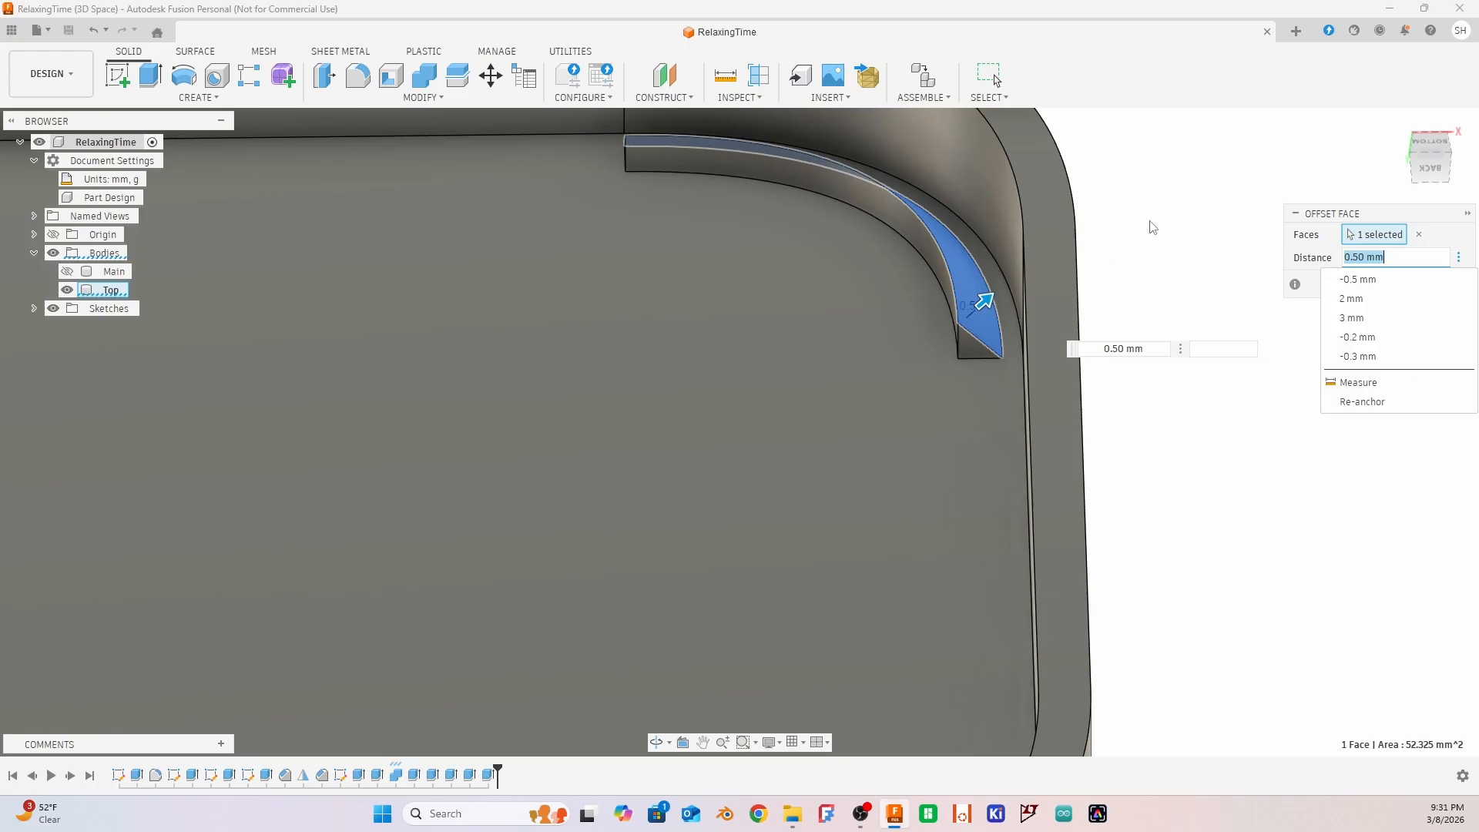
{"action": "left_click", "coordinate": [1164, 217]}
{"action": "left_click", "coordinate": [1439, 285]}
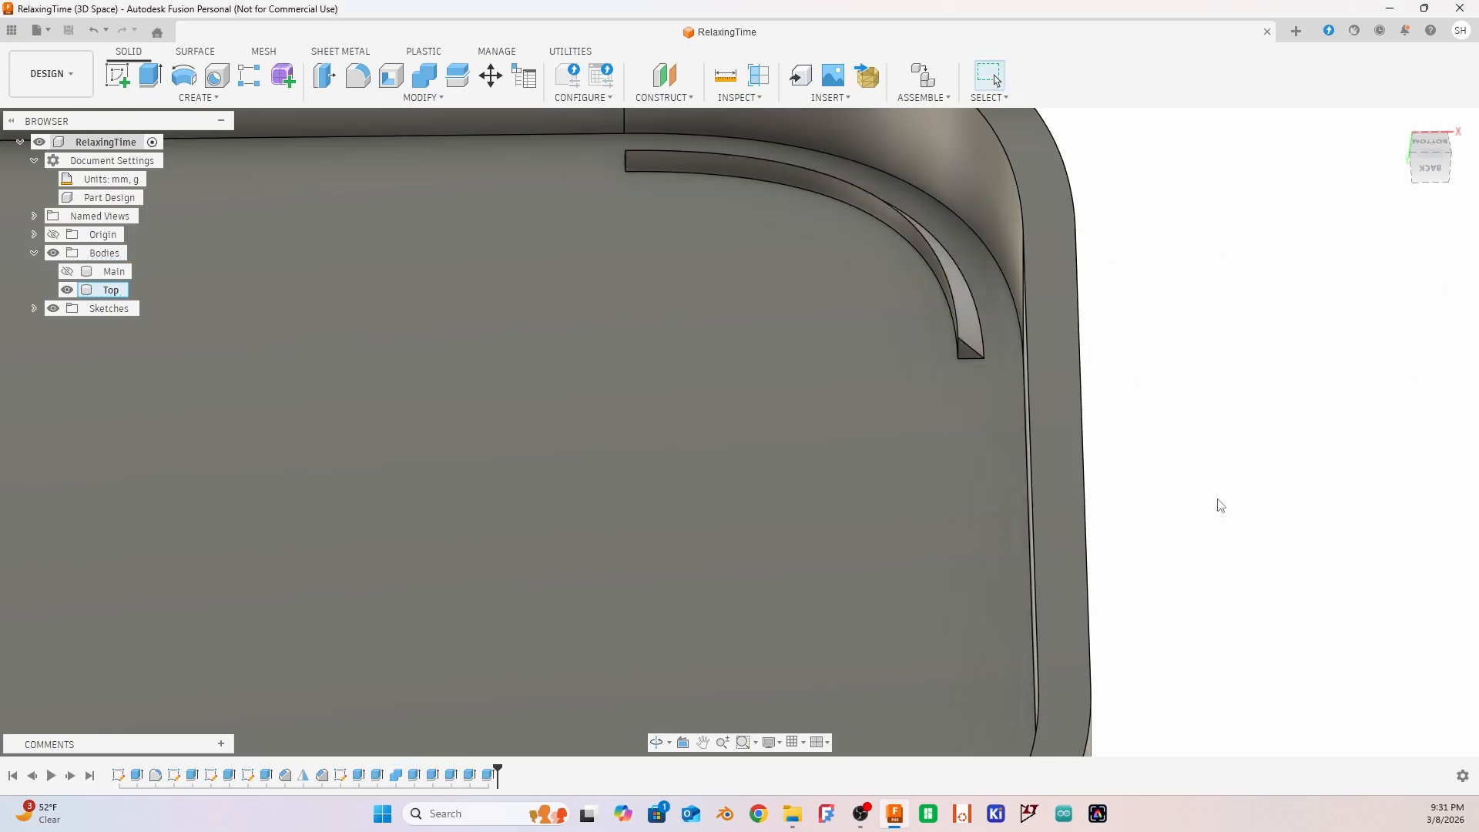
Show the Main body to examine how the lid sits on the box, and hide it again to inspect the lid's underside
{"action": "scroll", "coordinate": [1155, 504], "scroll_direction": "down", "scroll_amount": 6}
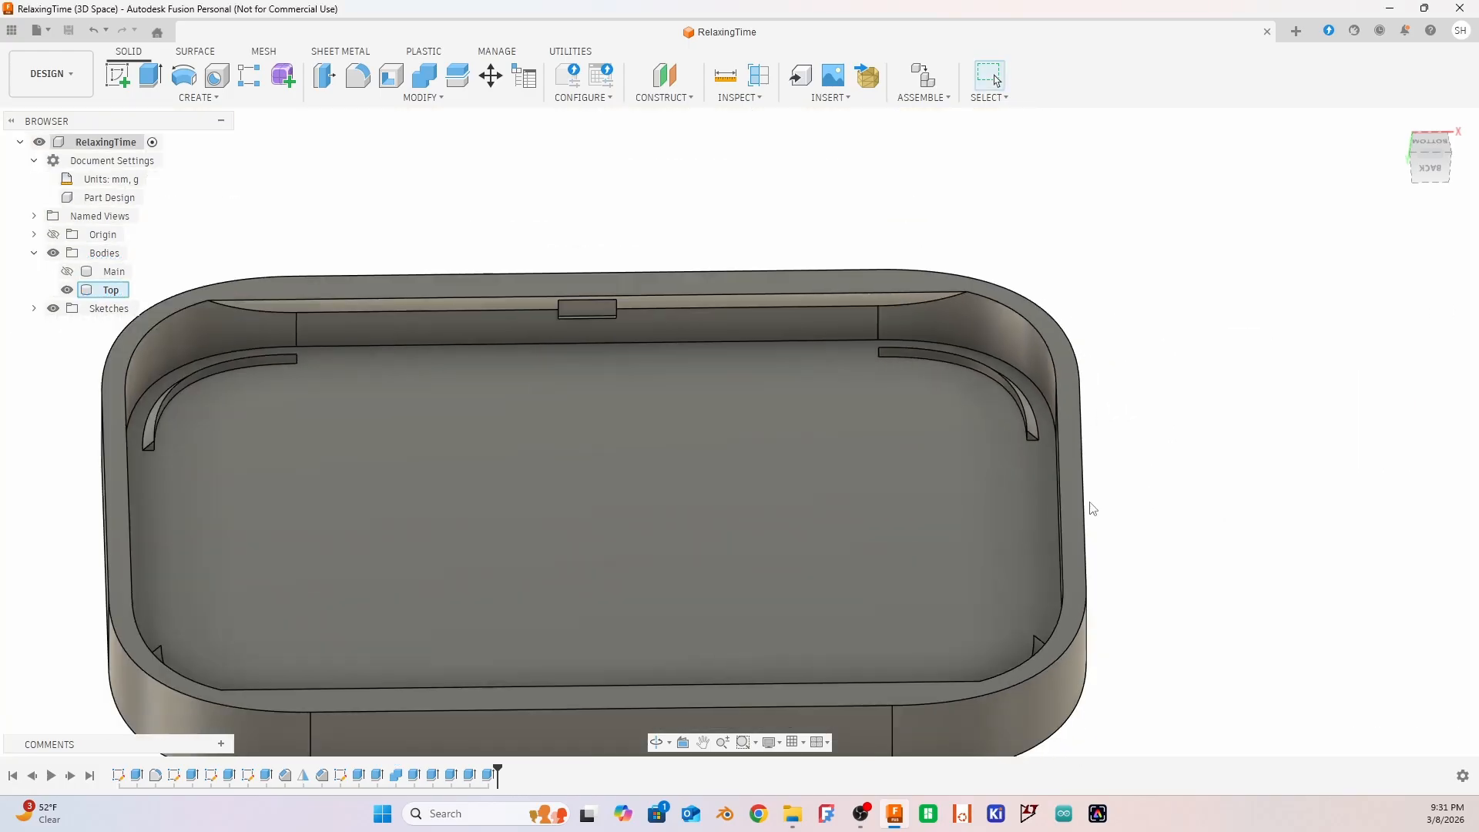
{"action": "scroll", "coordinate": [1089, 506], "scroll_direction": "down", "scroll_amount": 1}
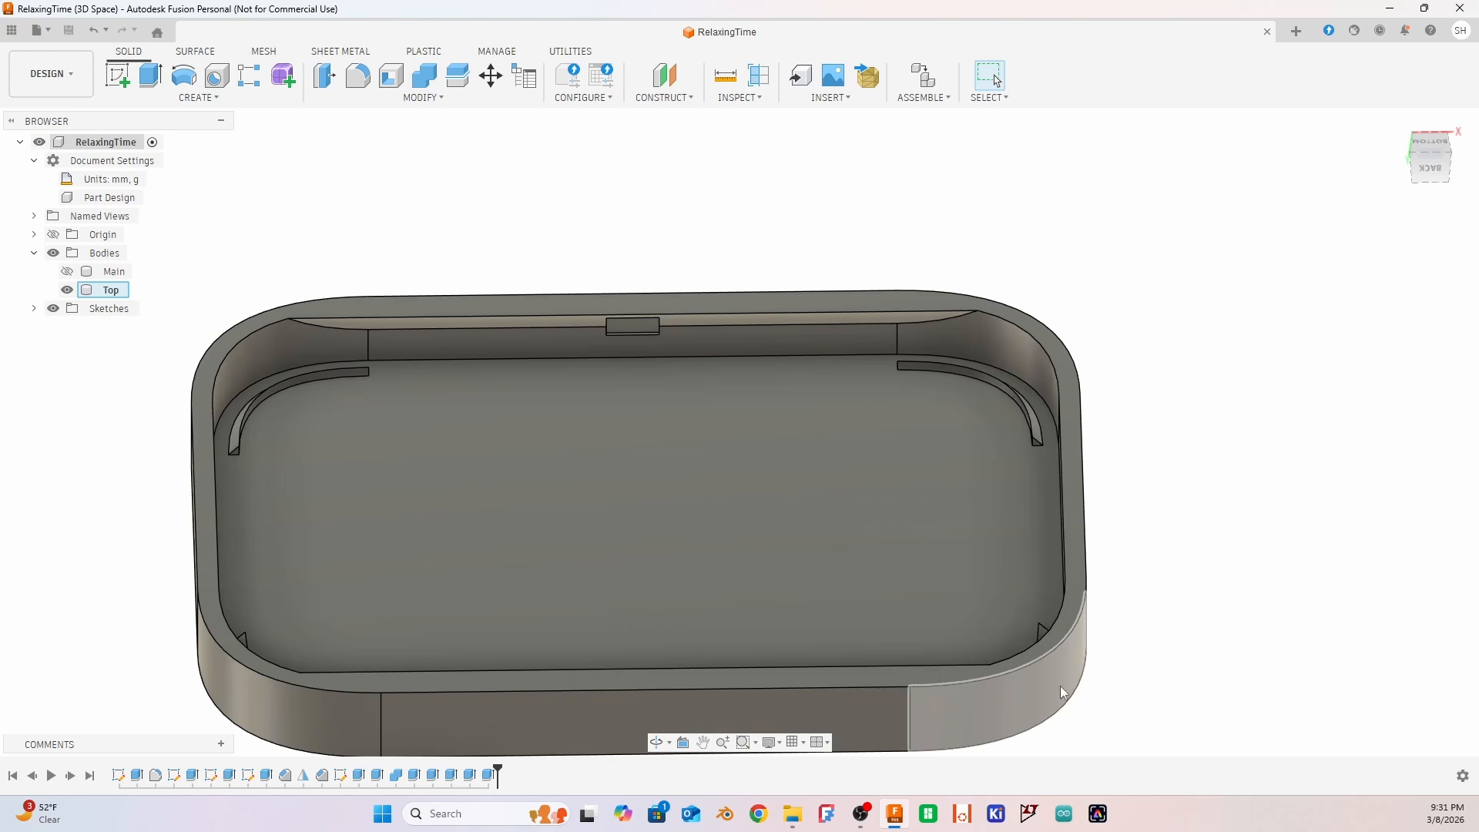
{"action": "middle_click_drag", "start_coordinate": [1248, 709], "coordinate": [1260, 783], "text": "shift"}
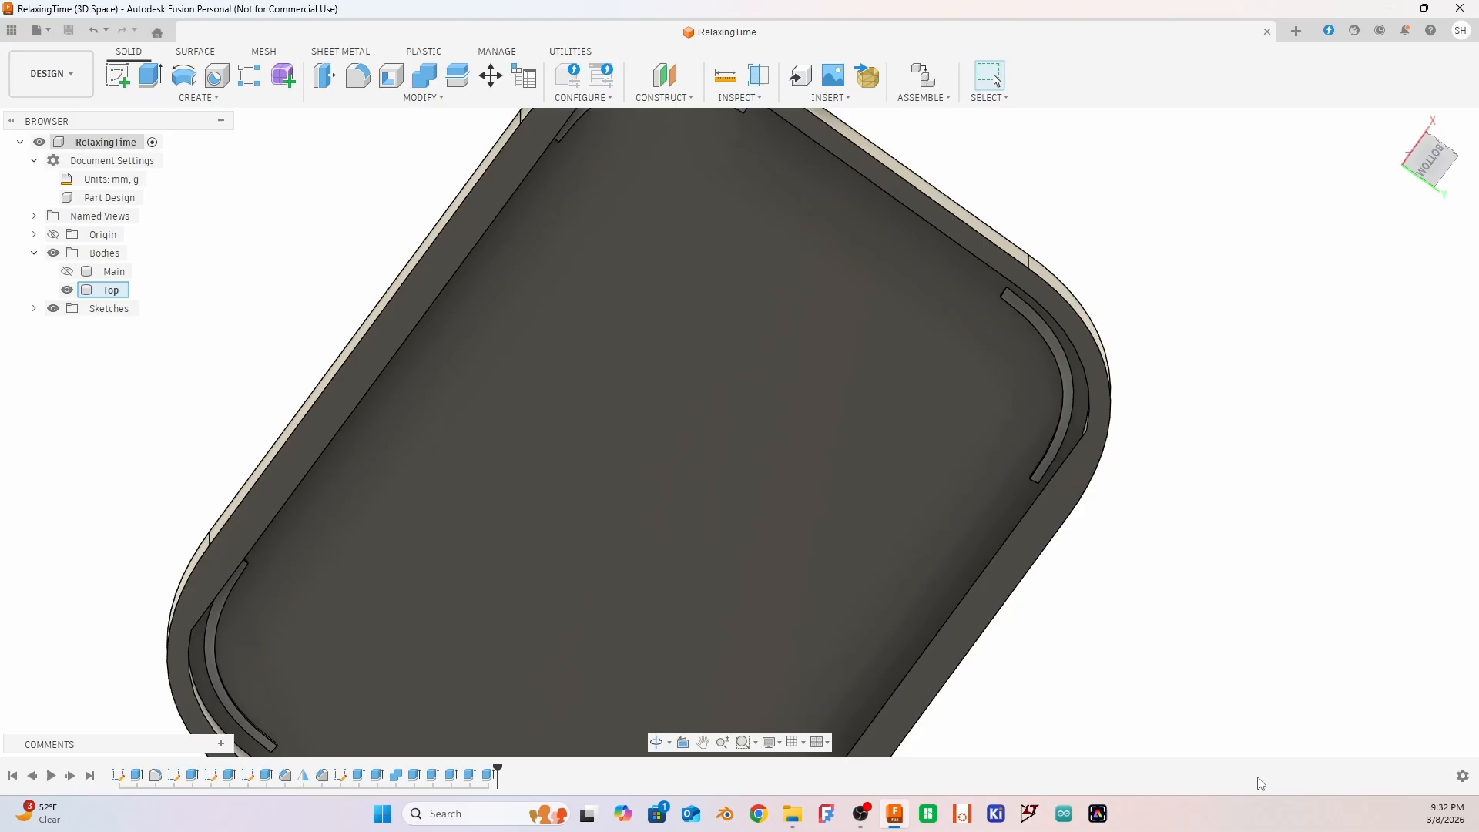
{"action": "left_click", "coordinate": [67, 271]}
{"action": "scroll", "coordinate": [314, 392], "scroll_direction": "down", "scroll_amount": 5}
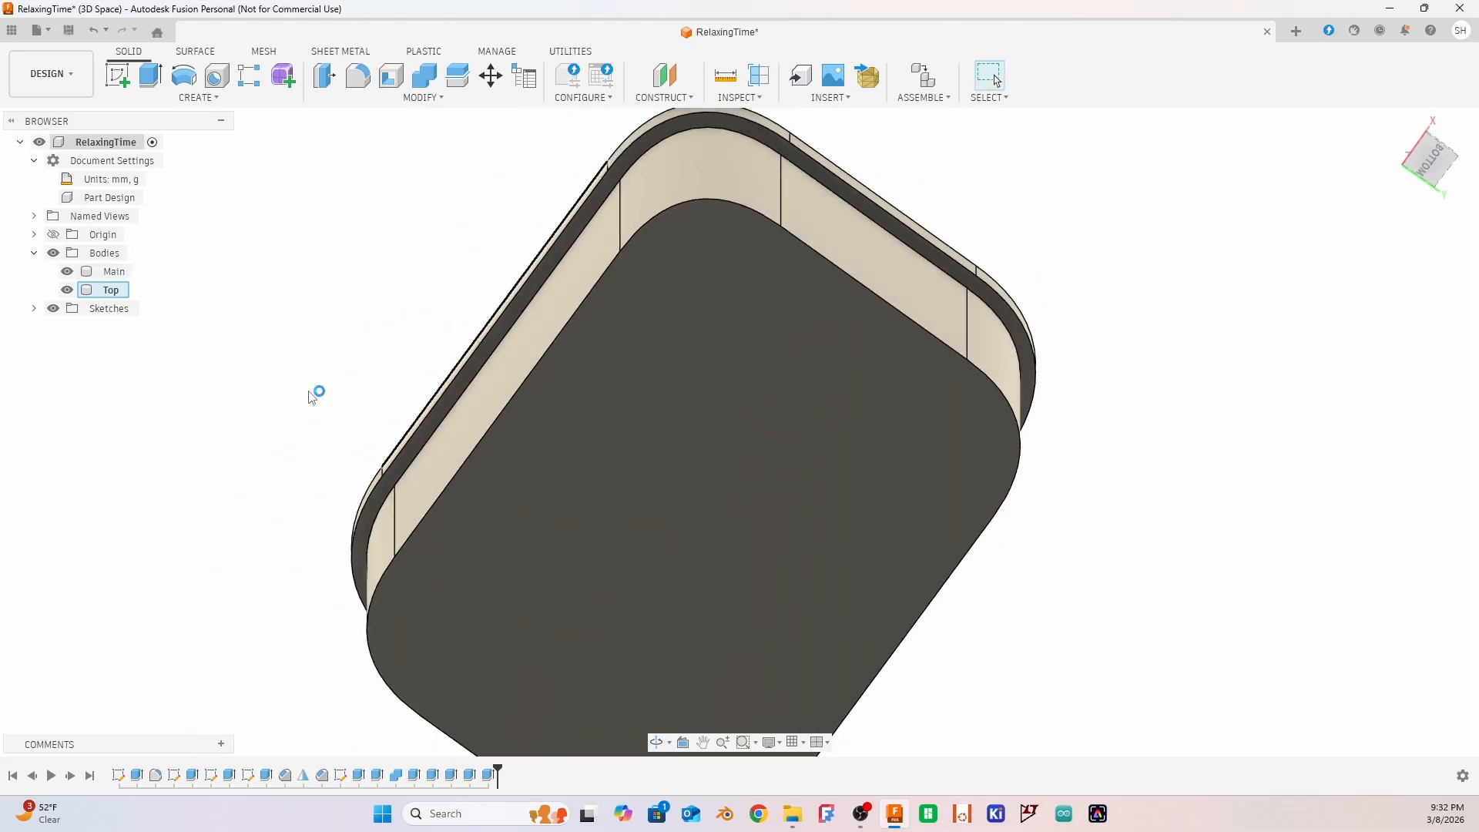
{"action": "middle_click_drag", "start_coordinate": [406, 331], "coordinate": [508, 447], "text": "shift"}
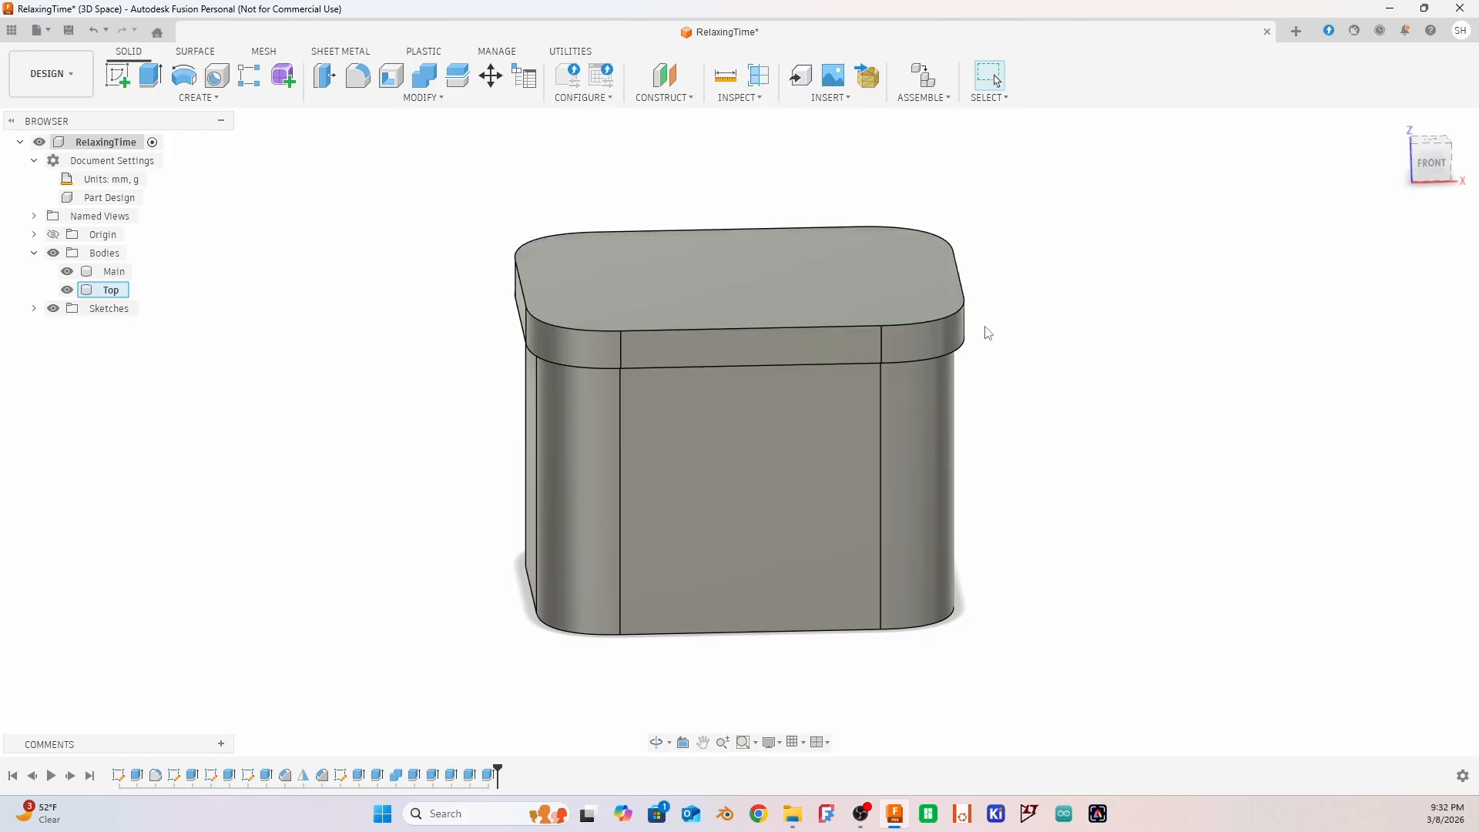
{"action": "mouse_move", "coordinate": [994, 375]}
{"action": "middle_mouse_down", "text": "shift"}
{"action": "mouse_move", "coordinate": [993, 346]}
{"action": "mouse_move", "coordinate": [921, 354]}
{"action": "mouse_move", "coordinate": [831, 307]}
{"action": "mouse_move", "coordinate": [845, 329]}
{"action": "mouse_move", "coordinate": [832, 350]}
{"action": "mouse_move", "coordinate": [755, 354]}
{"action": "mouse_move", "coordinate": [760, 373]}
{"action": "mouse_move", "coordinate": [744, 369]}
{"action": "mouse_move", "coordinate": [992, 371]}
{"action": "middle_mouse_up", "text": "shift"}
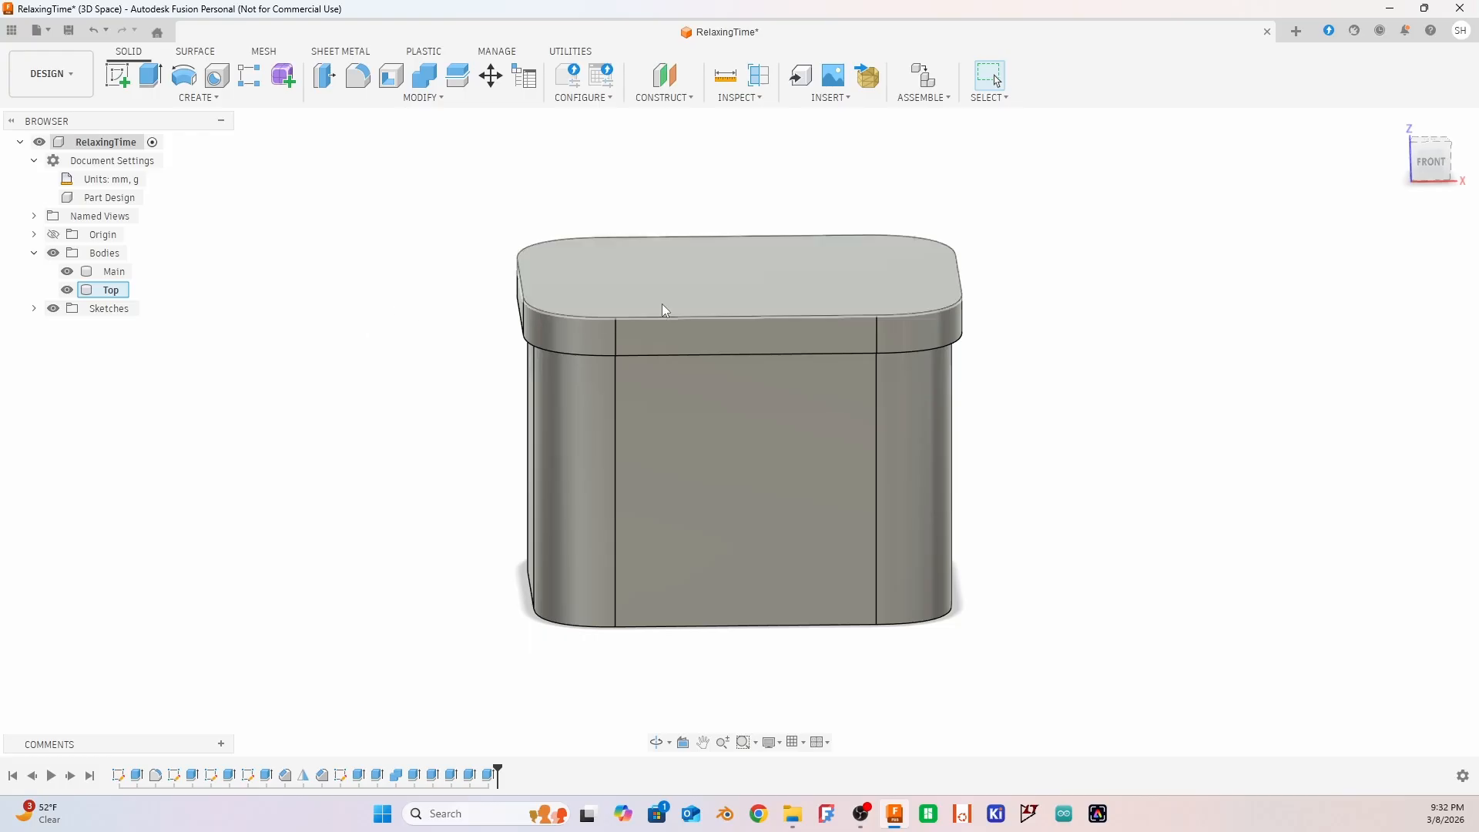
{"action": "left_click", "coordinate": [67, 271]}
{"action": "left_click_drag", "start_coordinate": [1004, 460], "coordinate": [1004, 386]}
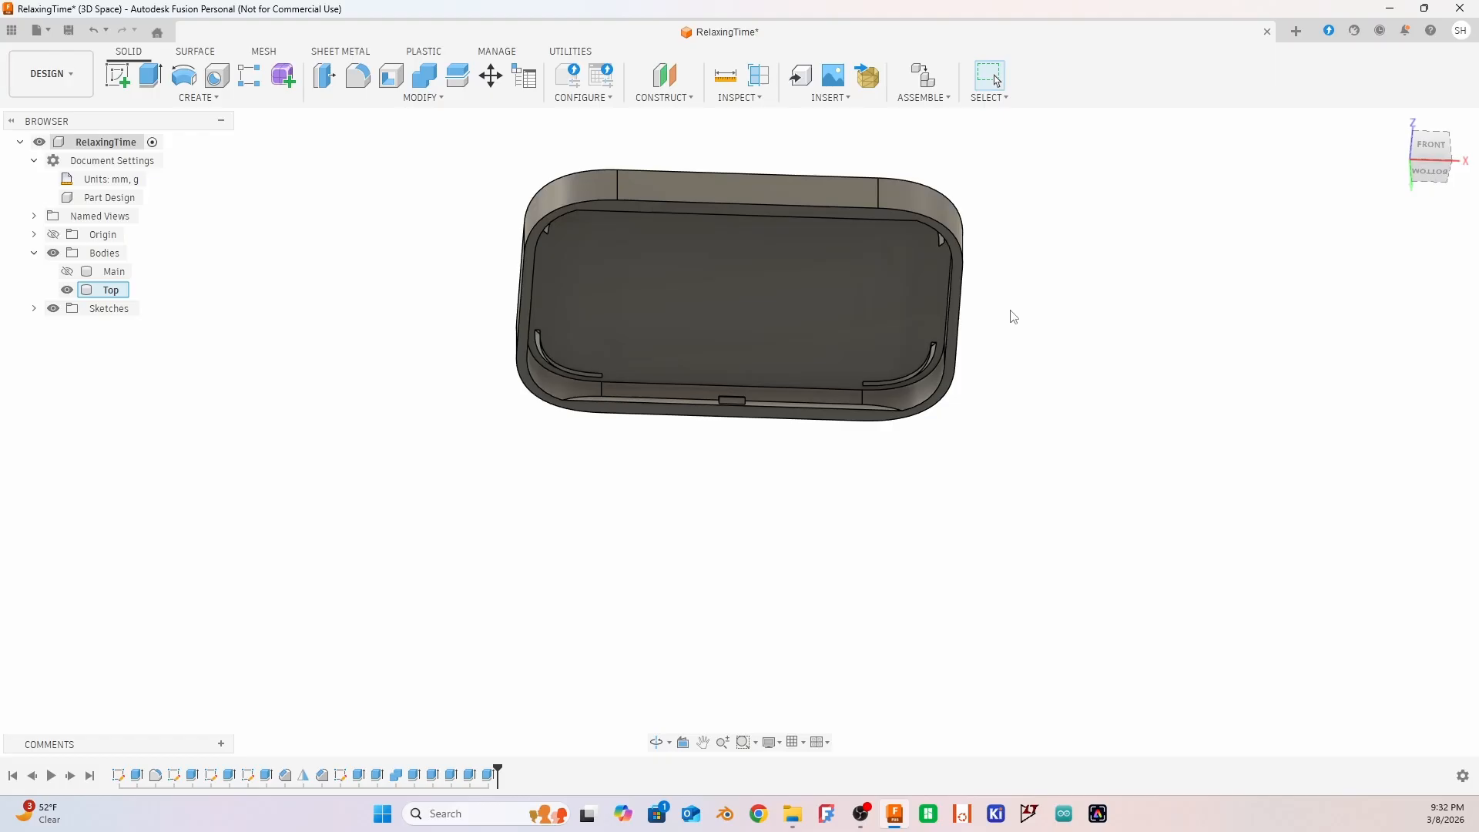
{"action": "mouse_move", "coordinate": [1014, 310]}
{"action": "middle_mouse_down", "text": "shift"}
{"action": "mouse_move", "coordinate": [1000, 320]}
{"action": "mouse_move", "coordinate": [993, 297]}
{"action": "middle_mouse_up", "text": "shift"}
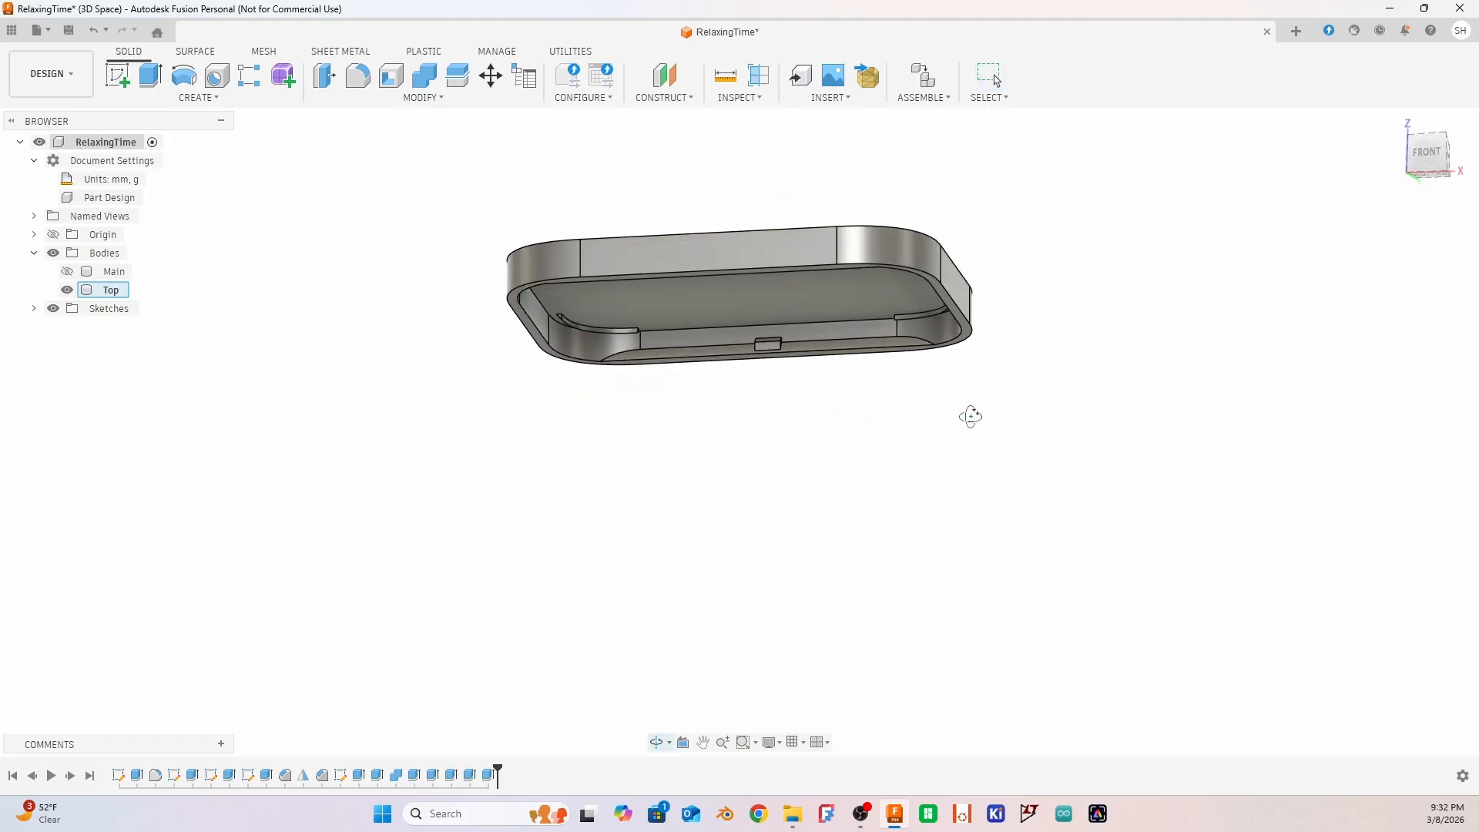
{"action": "mouse_move", "coordinate": [970, 413]}
{"action": "middle_mouse_down", "text": "shift"}
{"action": "mouse_move", "coordinate": [977, 290]}
{"action": "mouse_move", "coordinate": [928, 314]}
{"action": "mouse_move", "coordinate": [870, 301]}
{"action": "mouse_move", "coordinate": [948, 333]}
{"action": "mouse_move", "coordinate": [885, 302]}
{"action": "mouse_move", "coordinate": [824, 359]}
{"action": "mouse_move", "coordinate": [829, 324]}
{"action": "middle_mouse_up", "text": "shift"}
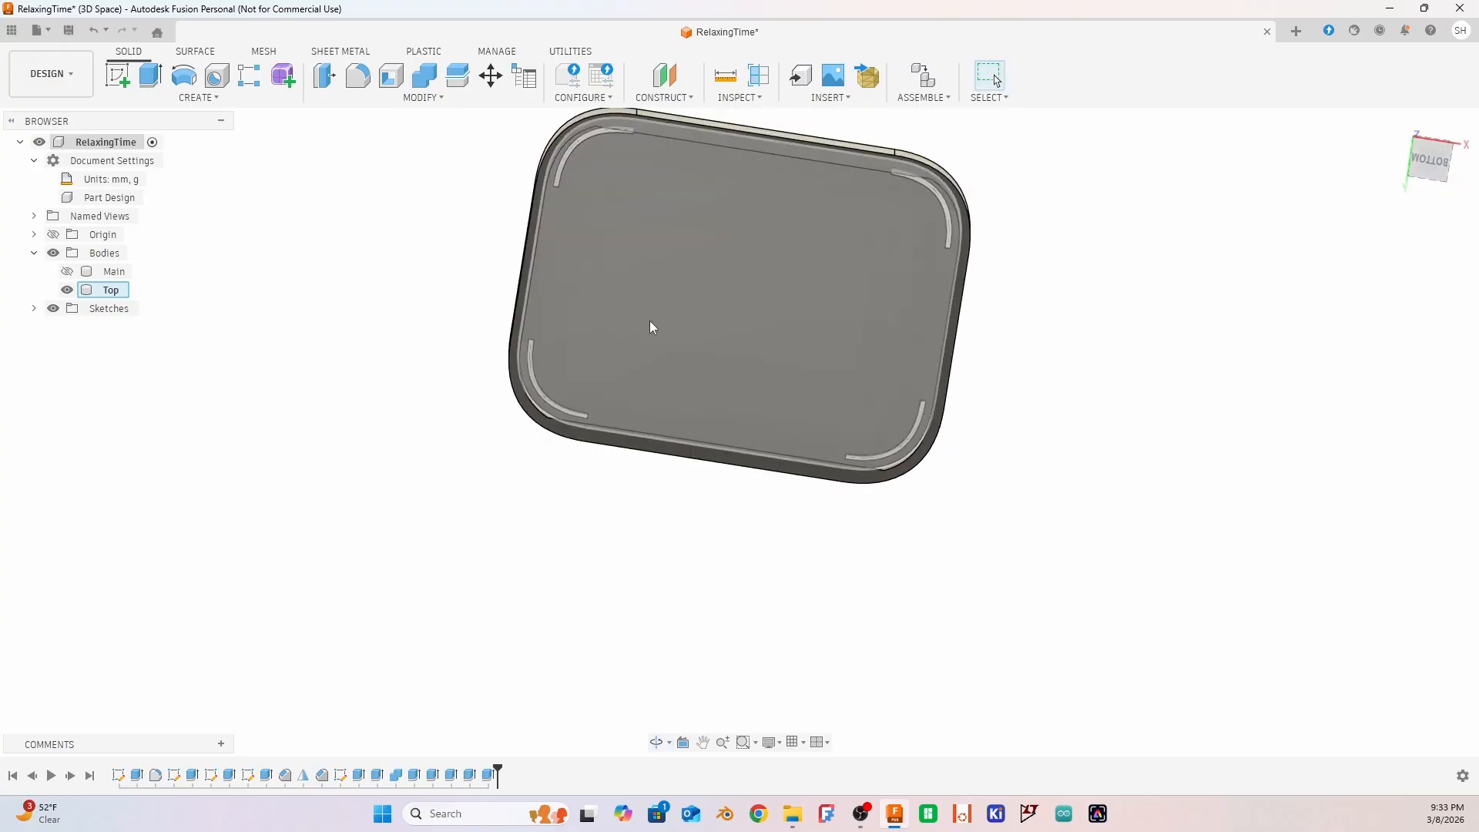
Sketch a closed rectangle about 45 by 90 mm on the lid's rim face, covering the +X rounded end past both long sides
{"action": "left_click", "coordinate": [832, 151]}
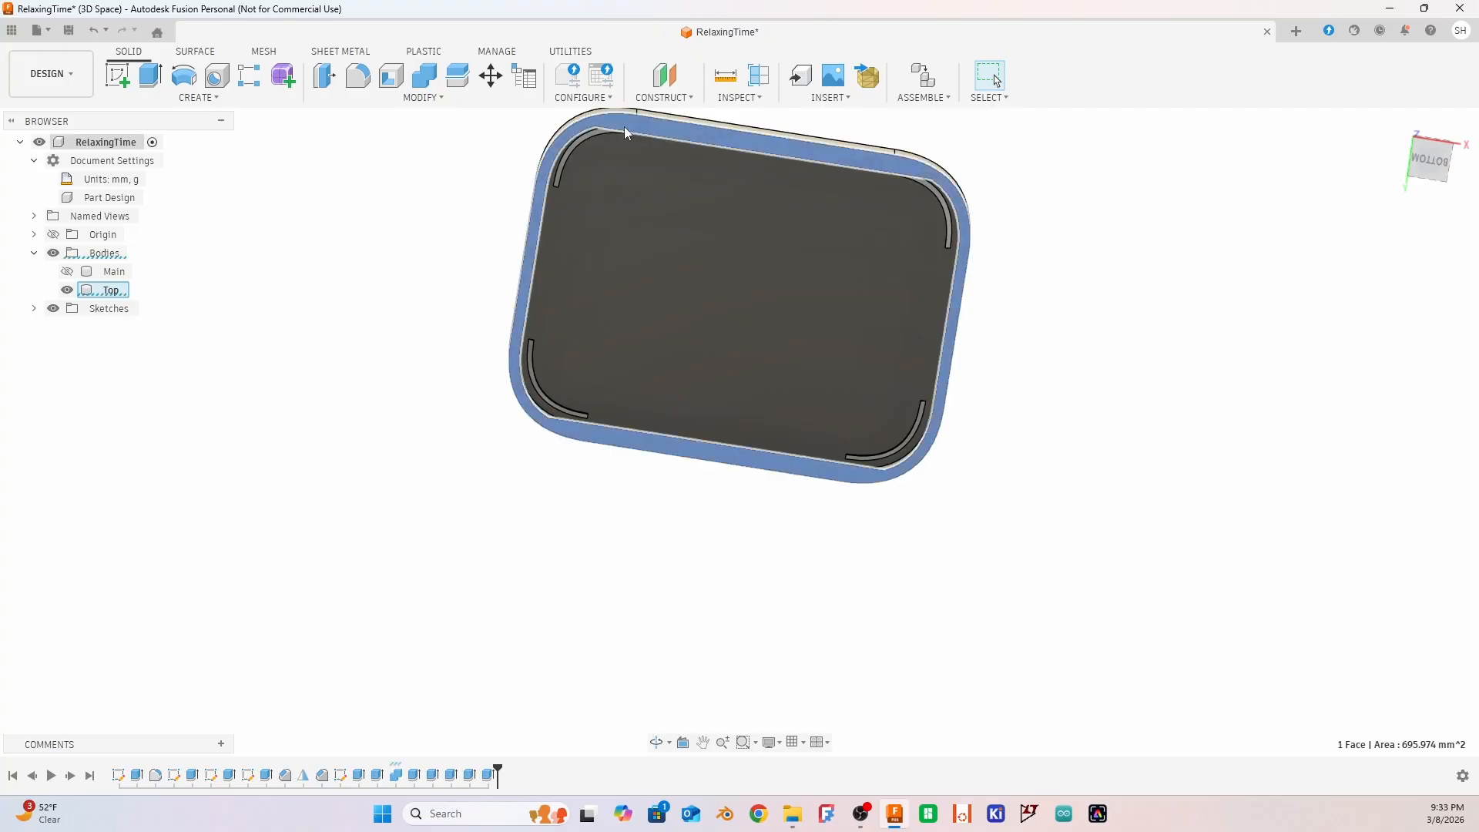
{"action": "left_click", "coordinate": [117, 75]}
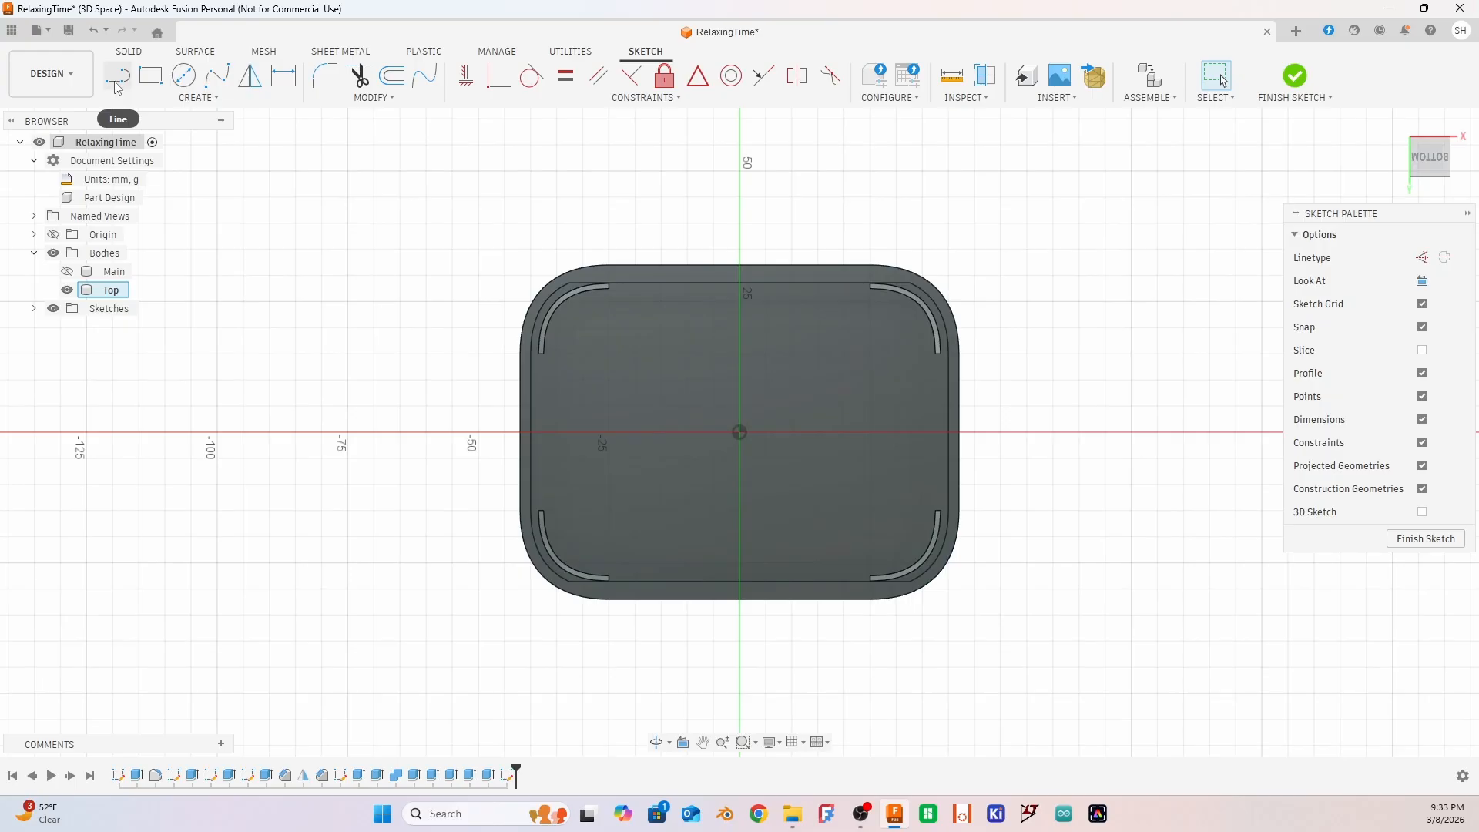
{"action": "left_click", "coordinate": [116, 80]}
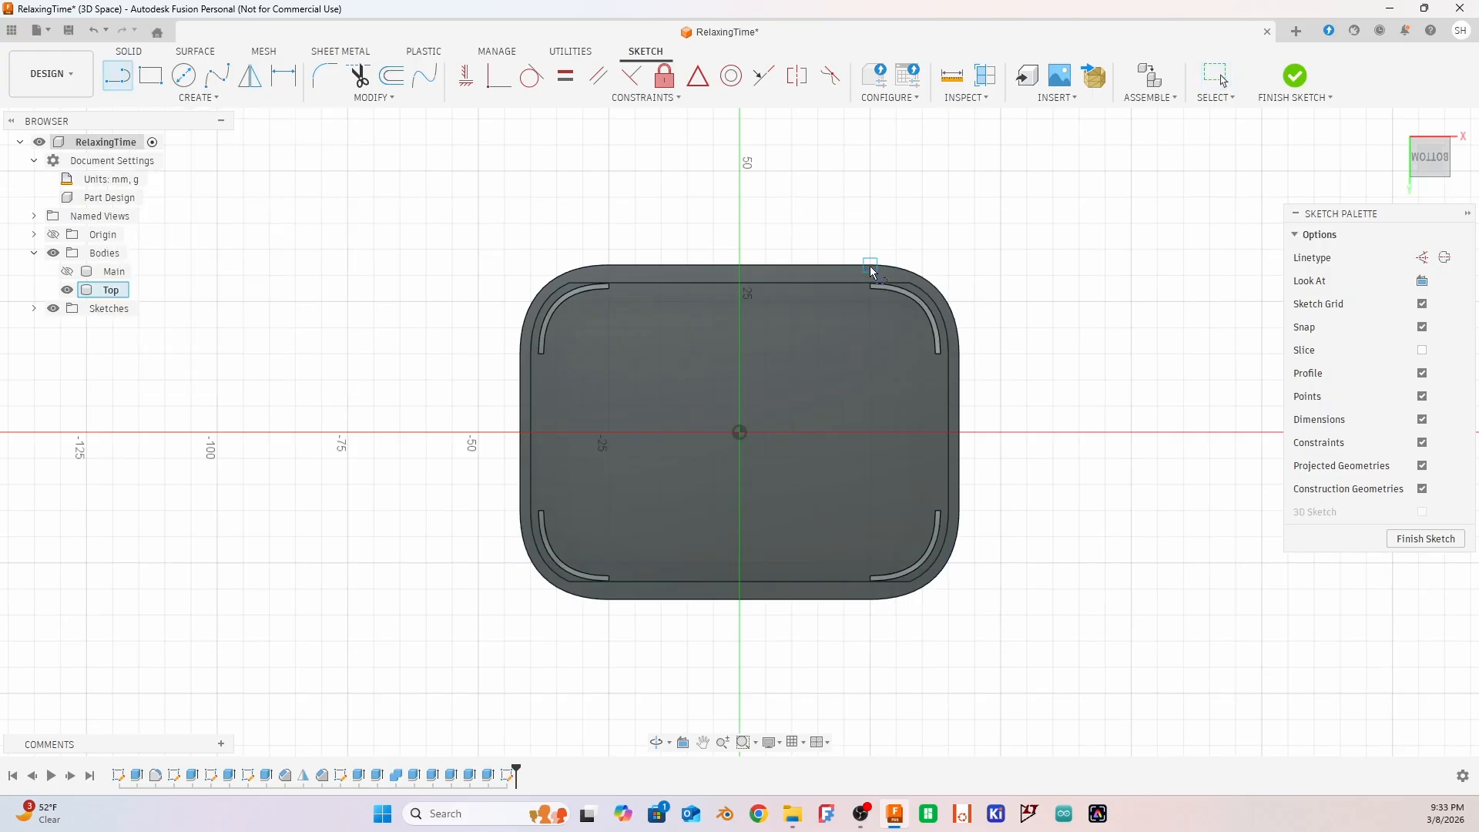
{"action": "left_click", "coordinate": [869, 225]}
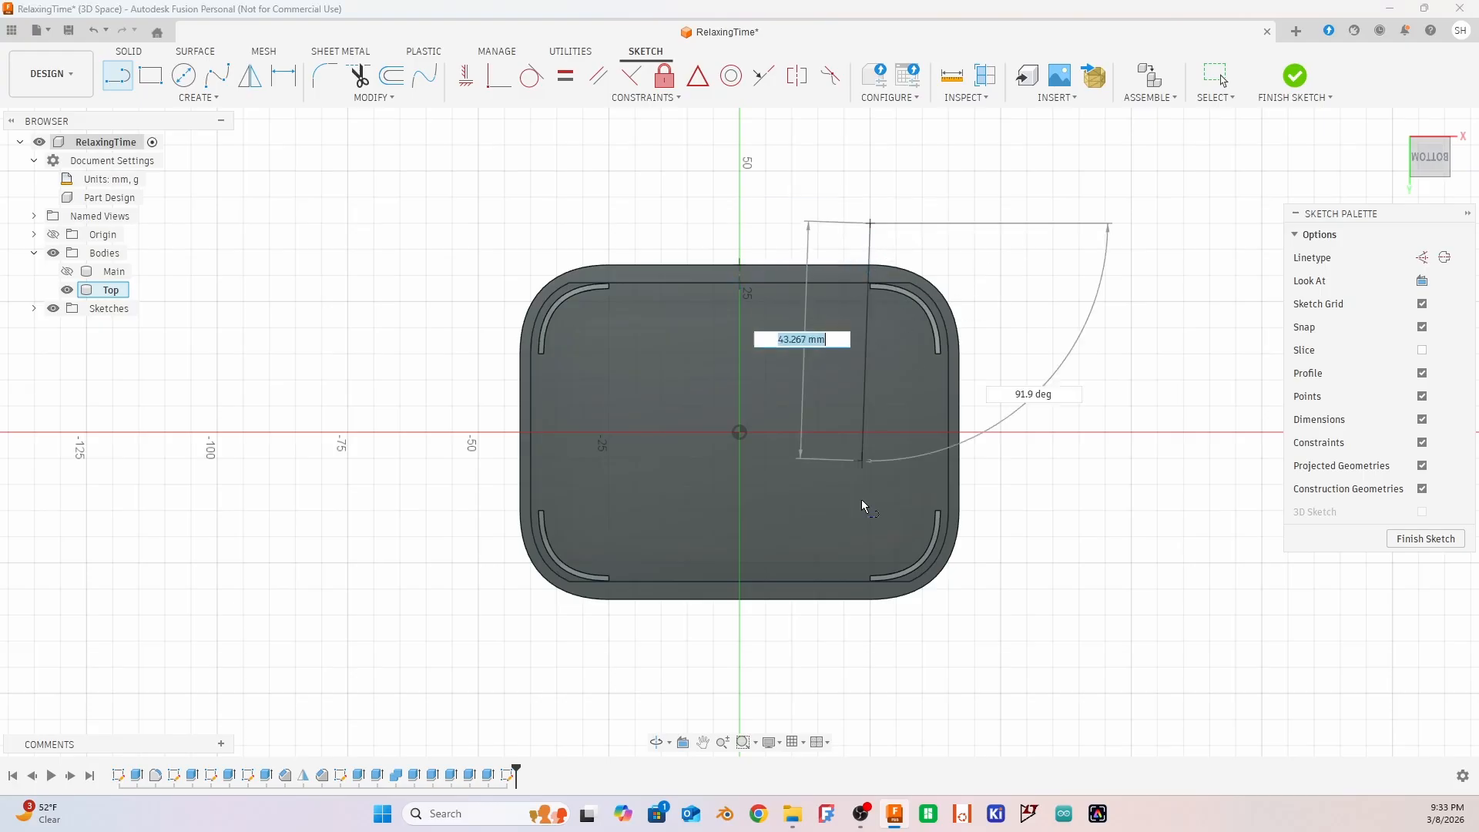
{"action": "left_click", "coordinate": [869, 689]}
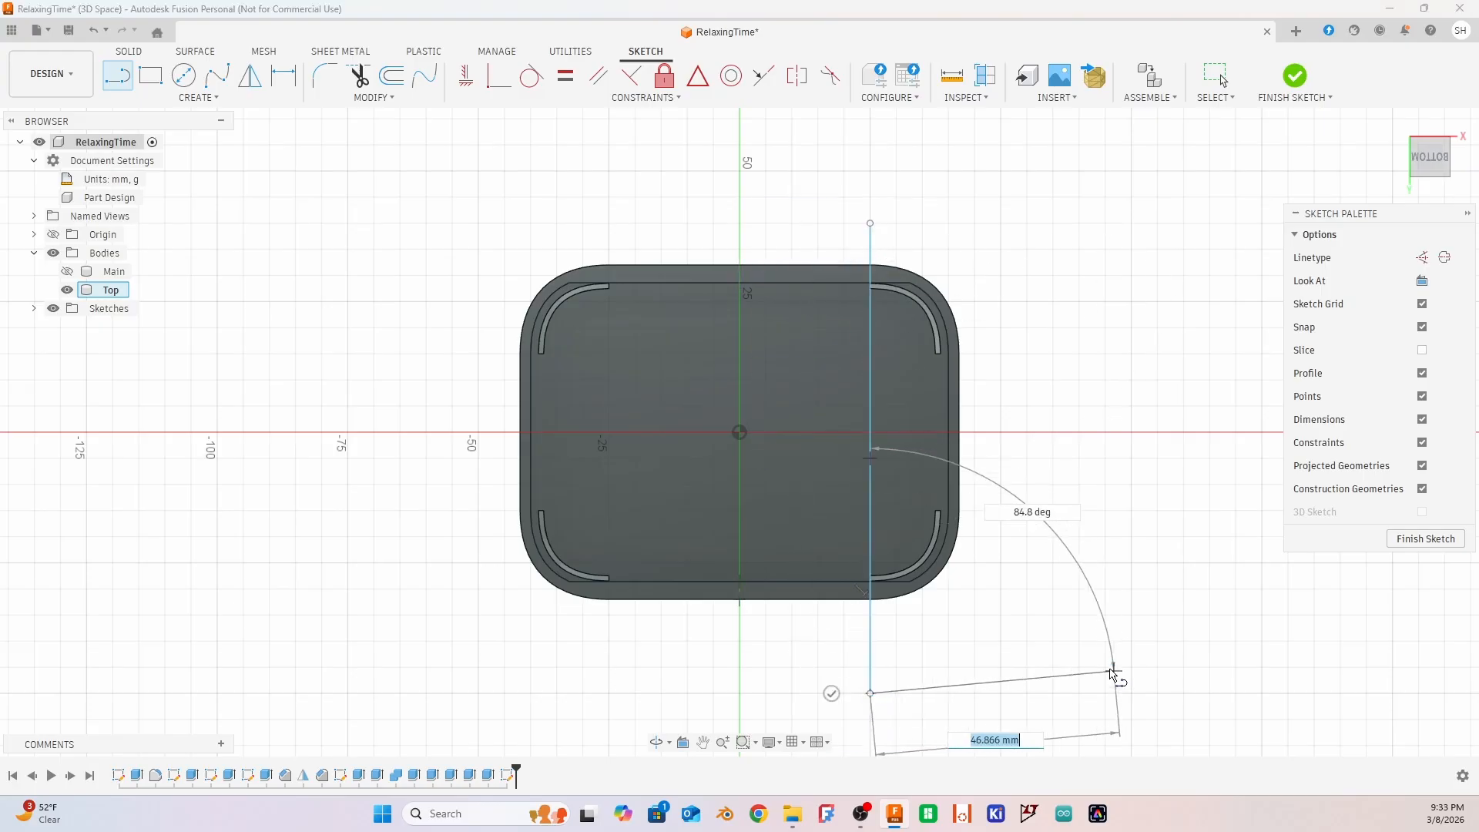
{"action": "left_click", "coordinate": [1103, 692]}
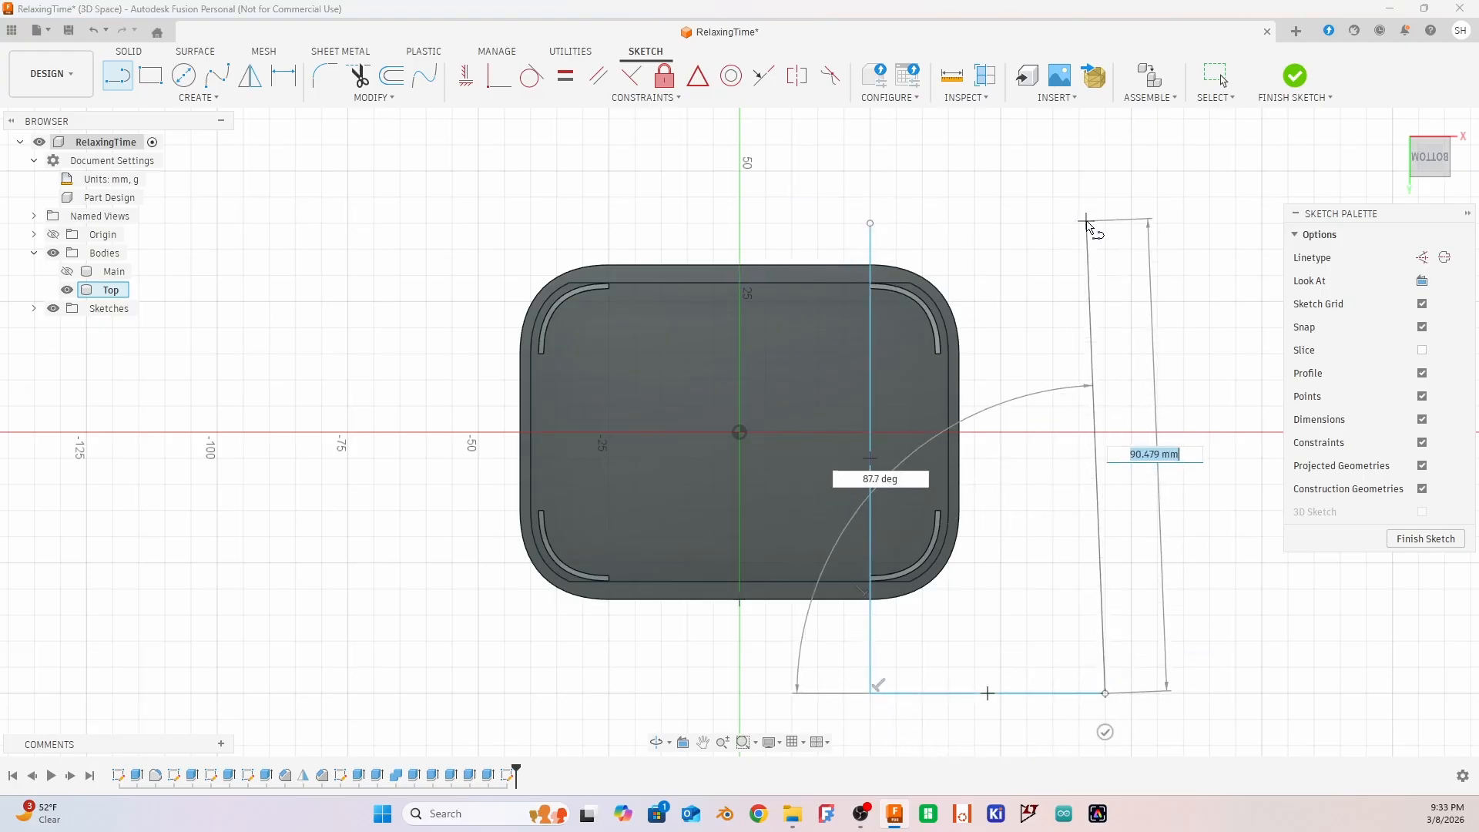
{"action": "left_click", "coordinate": [1106, 224]}
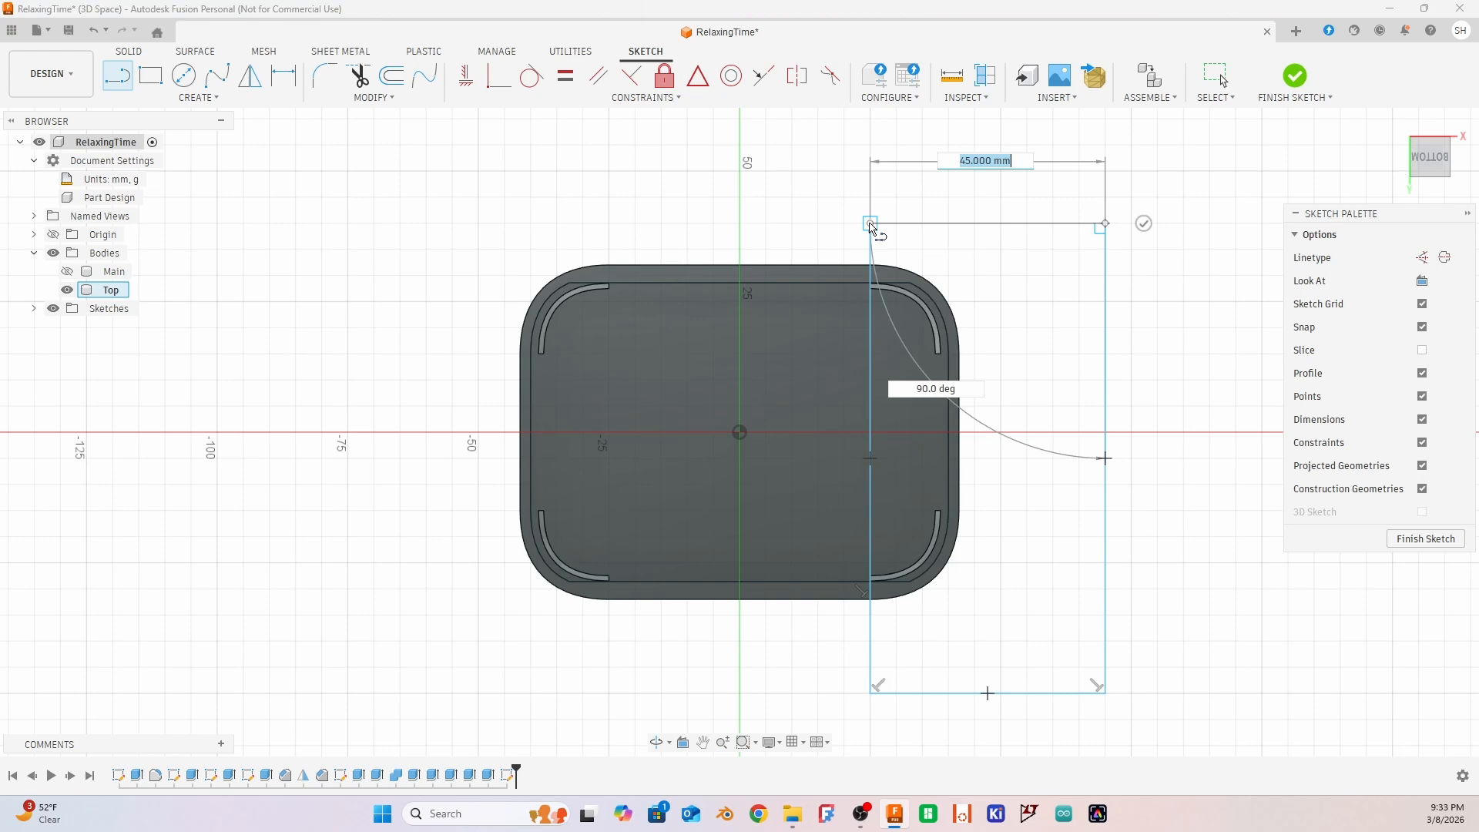
{"action": "left_click", "coordinate": [870, 225]}
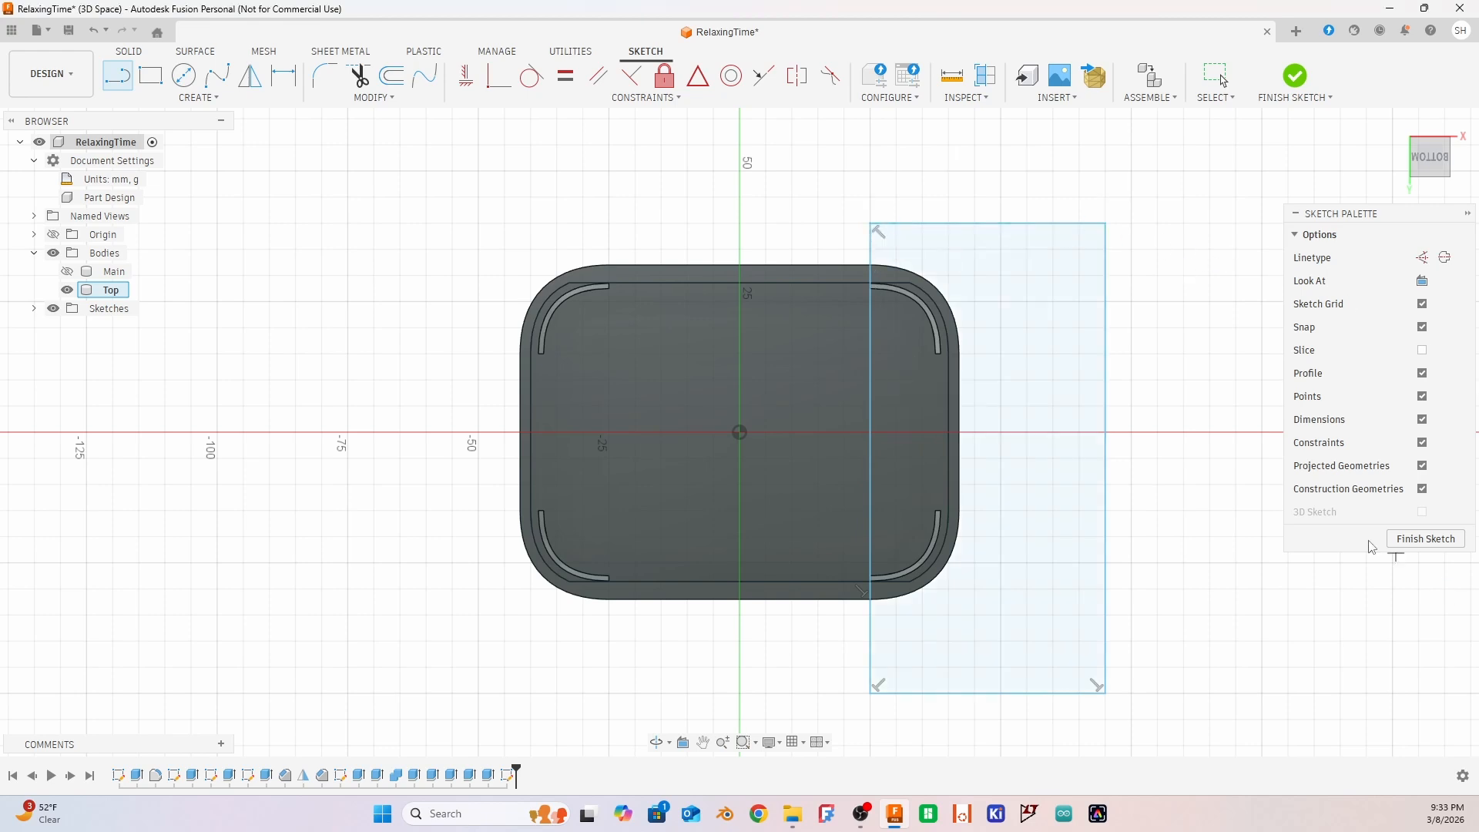
{"action": "left_click", "coordinate": [1424, 538]}
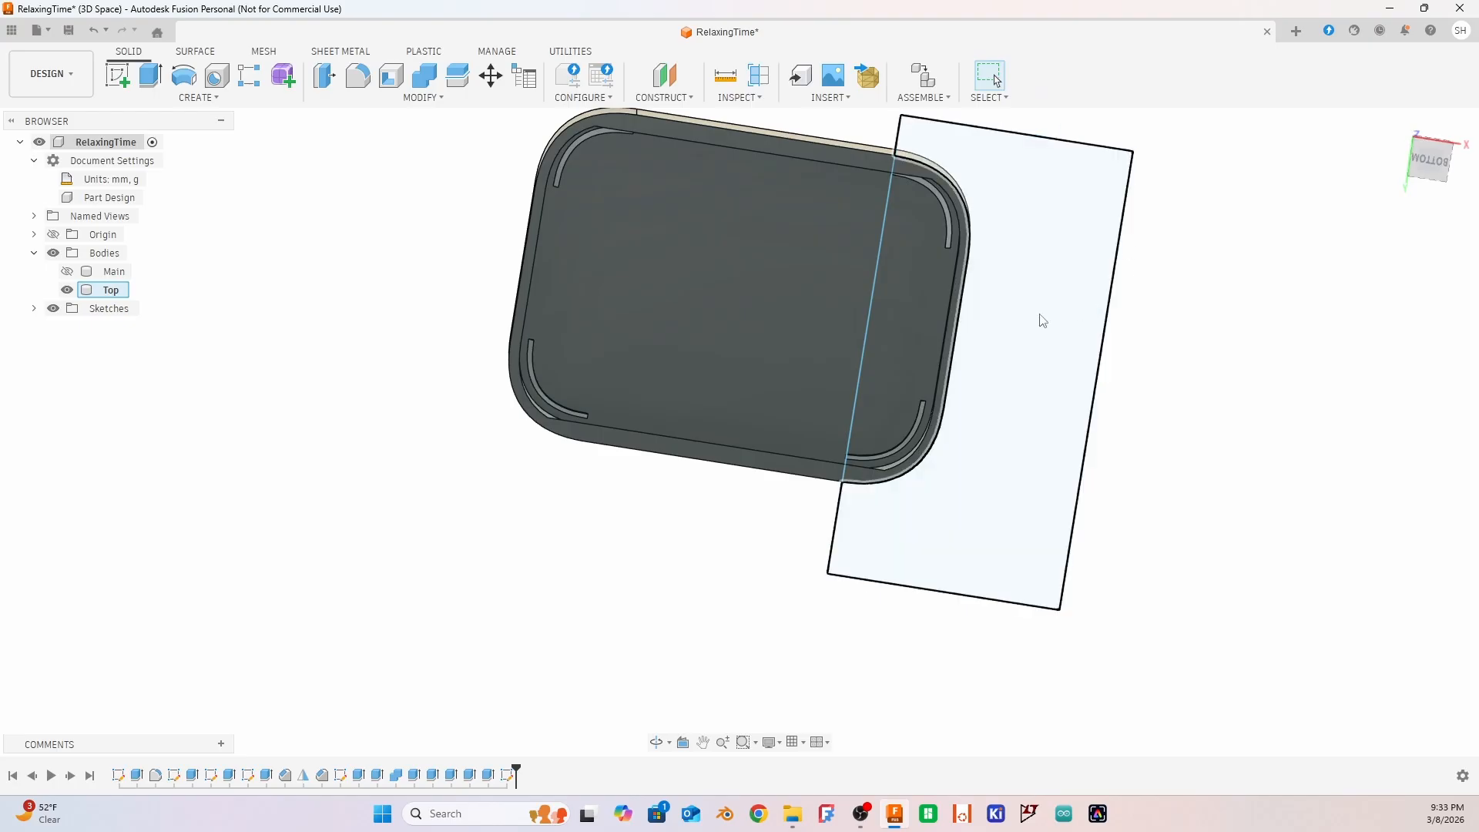
Cut the rim and corner ridges off the lid's +X end by extruding the three sketch profiles to the lid's inner floor face
{"action": "mouse_move", "coordinate": [1246, 566]}
{"action": "middle_mouse_down", "text": "shift"}
{"action": "mouse_move", "coordinate": [1297, 436]}
{"action": "mouse_move", "coordinate": [1287, 446]}
{"action": "middle_mouse_up", "text": "shift"}
{"action": "left_click", "coordinate": [1005, 290]}
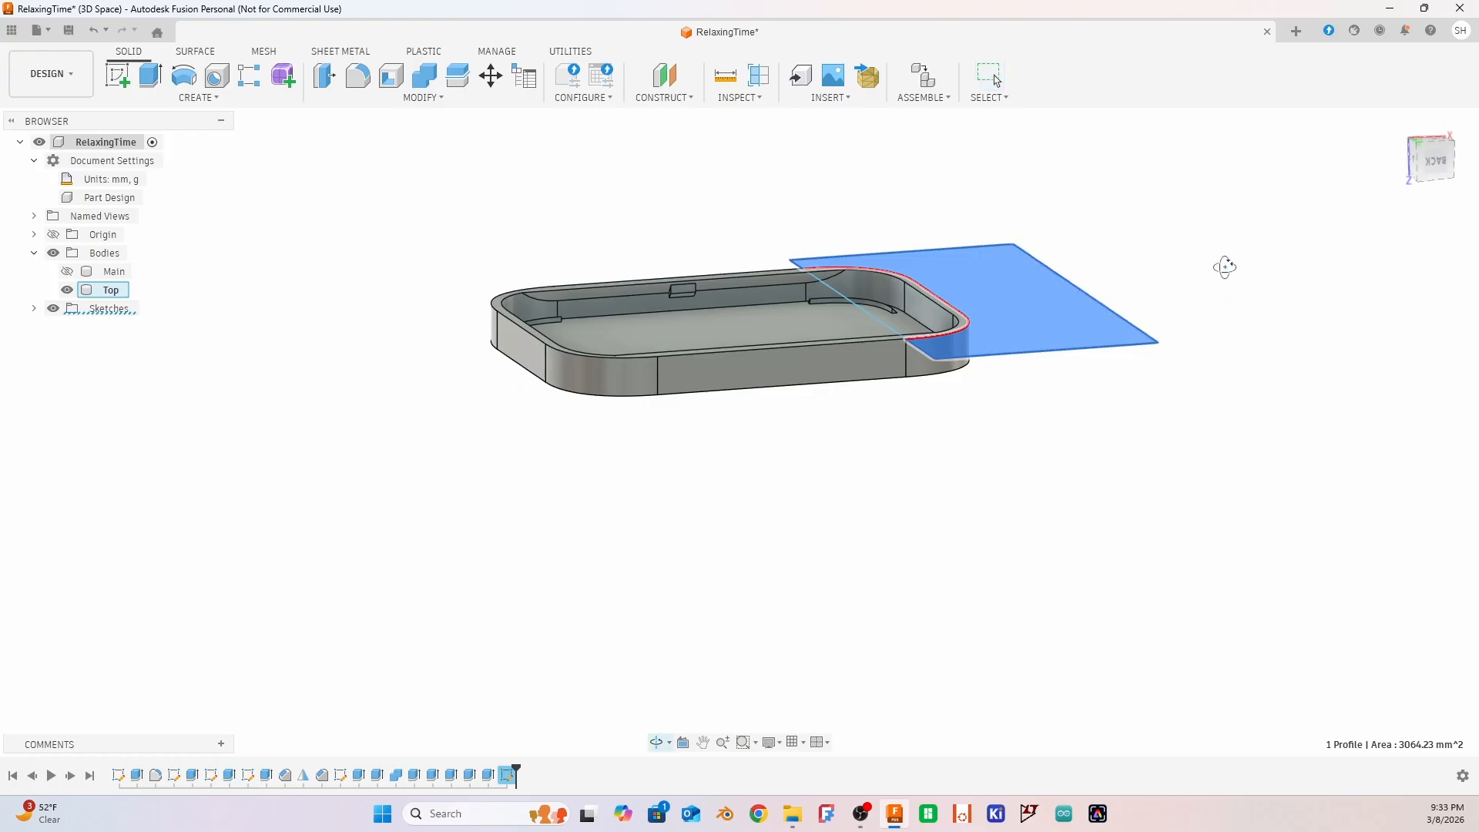
{"action": "middle_click_drag", "start_coordinate": [1224, 267], "coordinate": [1225, 293], "text": "shift"}
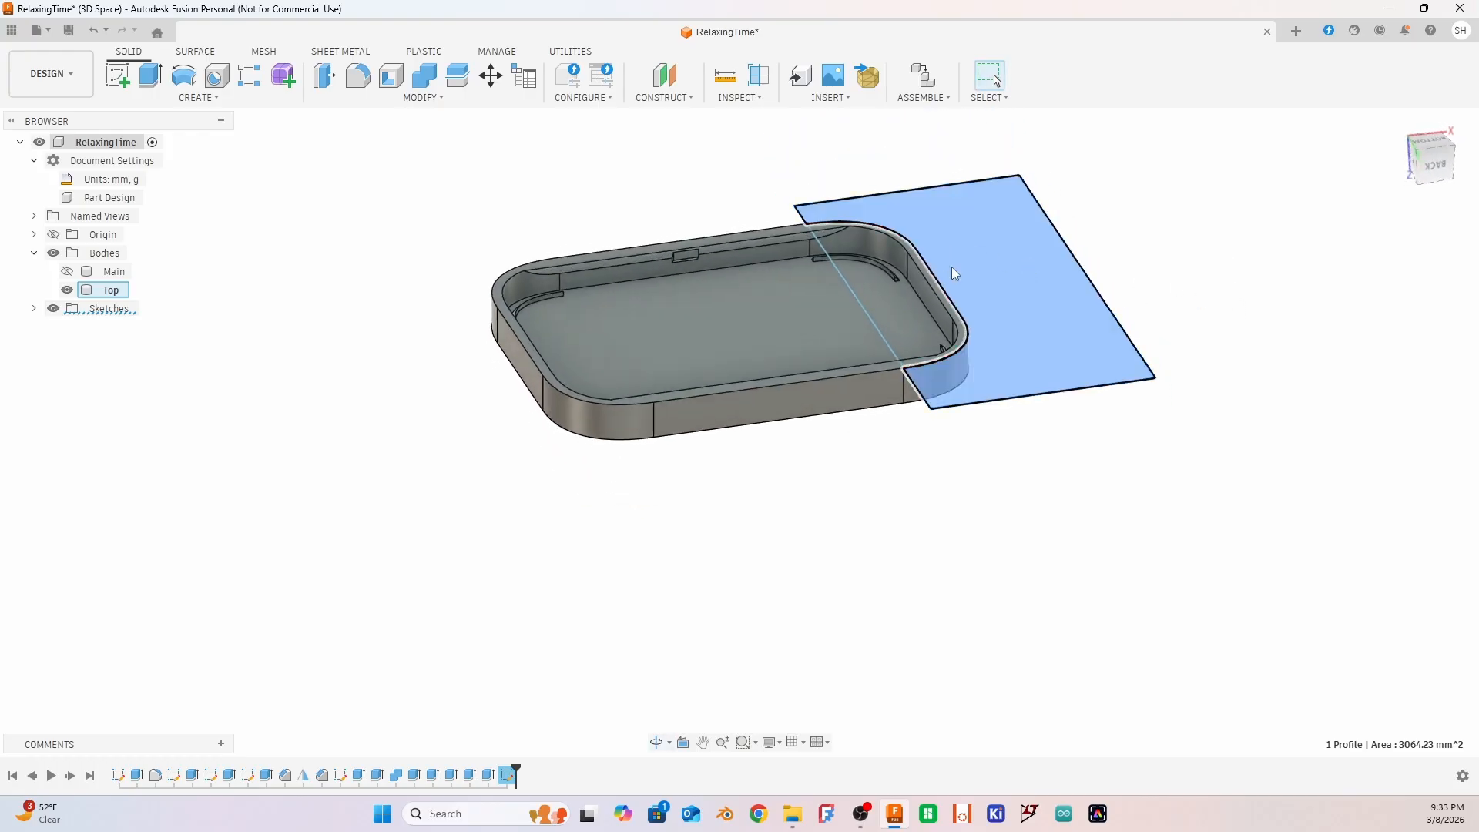
{"action": "left_click", "coordinate": [894, 289], "text": "ctrl"}
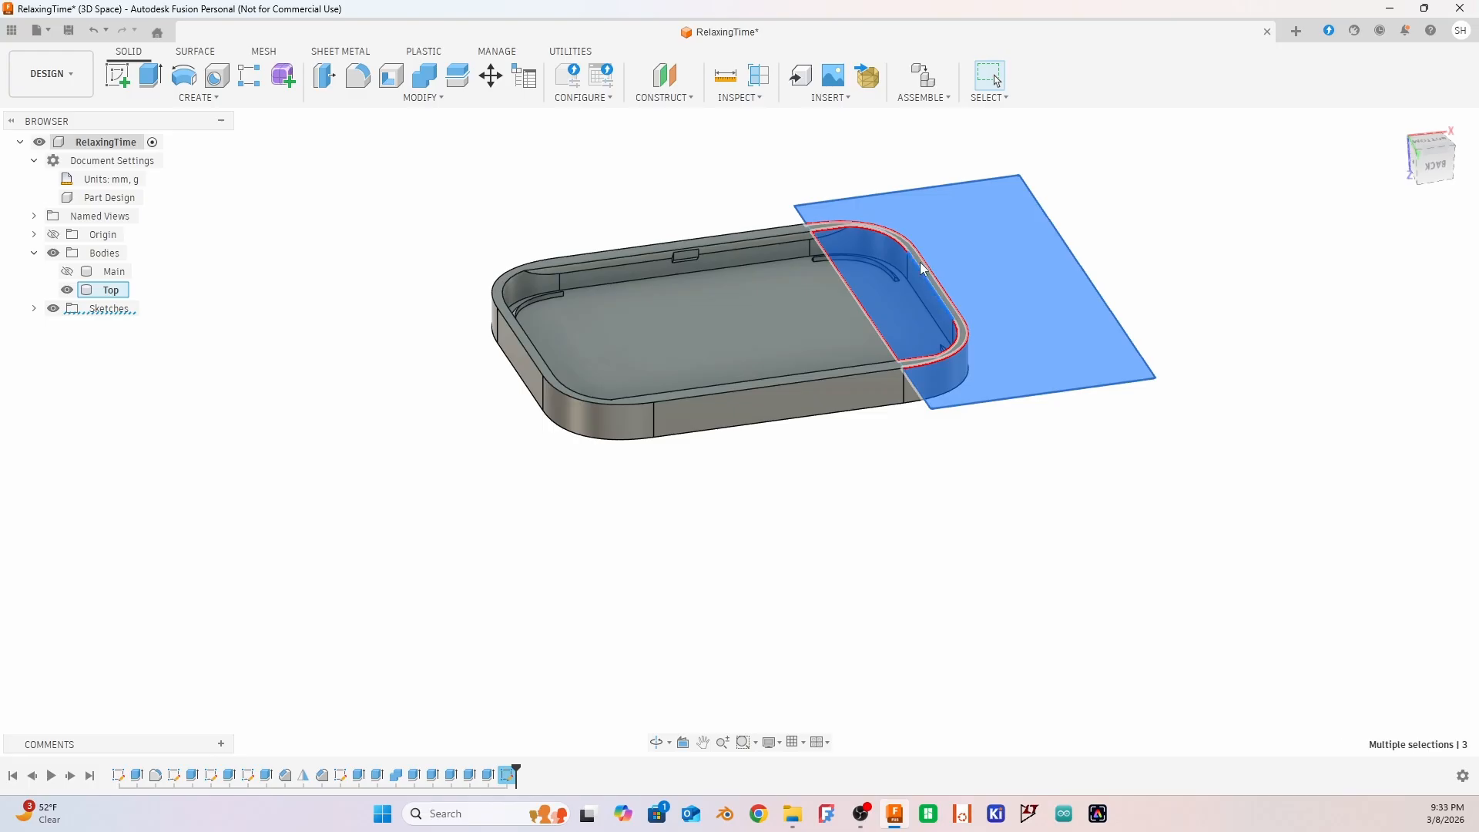
{"action": "scroll", "coordinate": [923, 267], "scroll_direction": "up", "scroll_amount": 3}
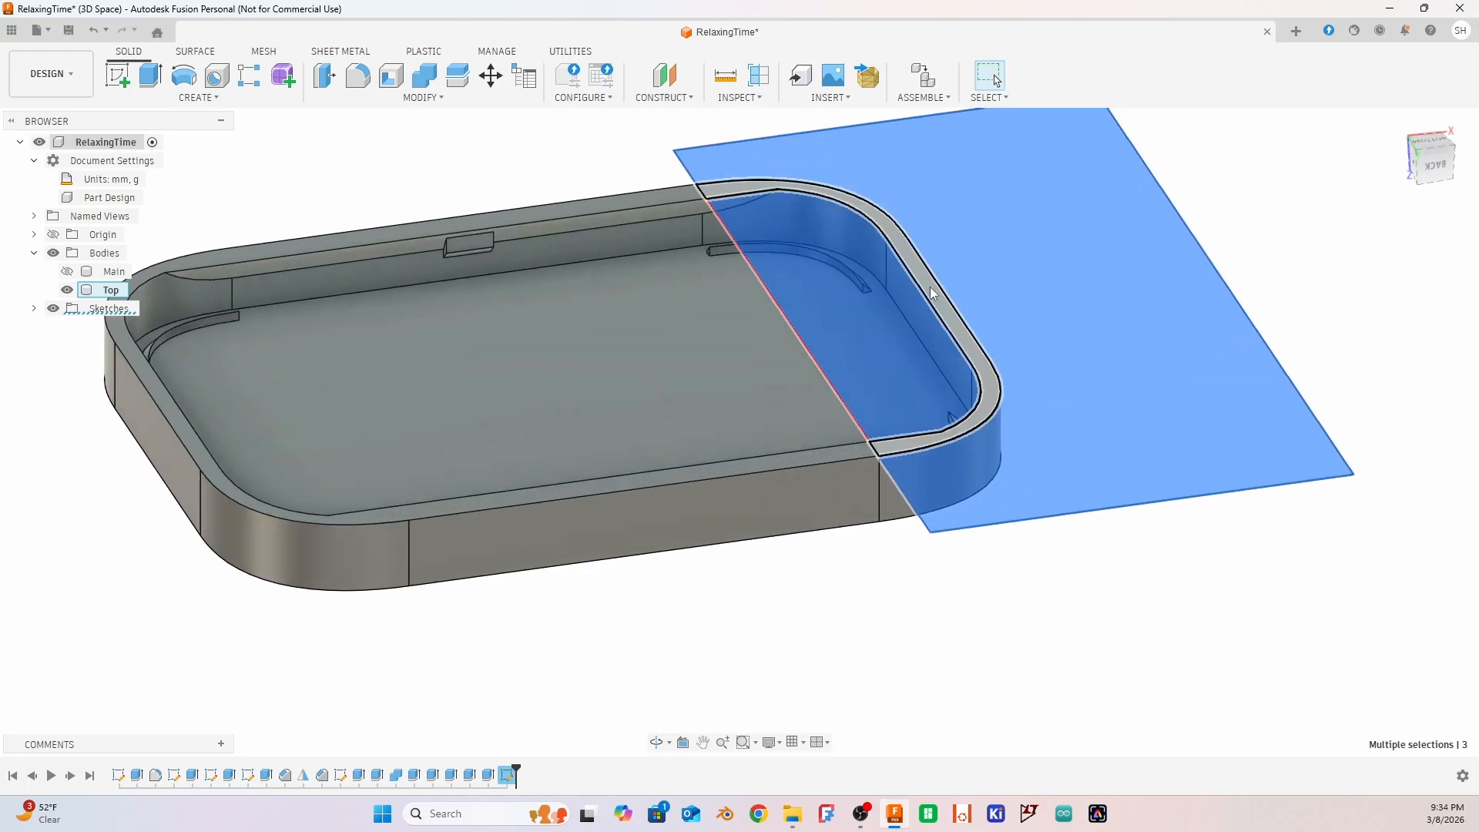
{"action": "left_click", "coordinate": [930, 287], "text": "ctrl"}
{"action": "mouse_move", "coordinate": [1405, 420]}
{"action": "middle_mouse_down", "text": "shift"}
{"action": "mouse_move", "coordinate": [1400, 390]}
{"action": "mouse_move", "coordinate": [1393, 408]}
{"action": "middle_mouse_up", "text": "shift"}
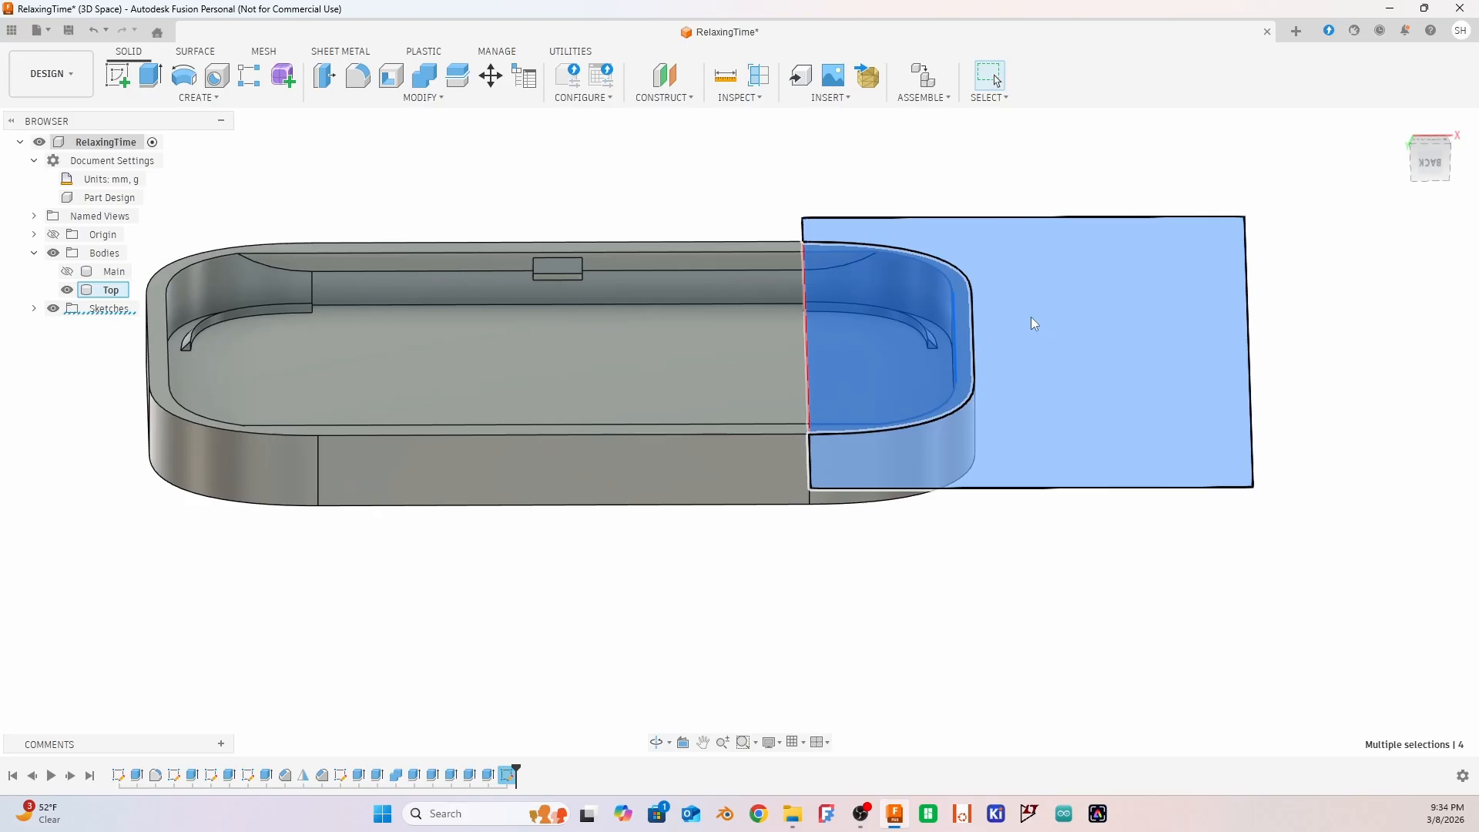
{"action": "key", "text": "e"}
{"action": "left_click_drag", "start_coordinate": [954, 258], "coordinate": [953, 373]}
{"action": "left_click", "coordinate": [1407, 328]}
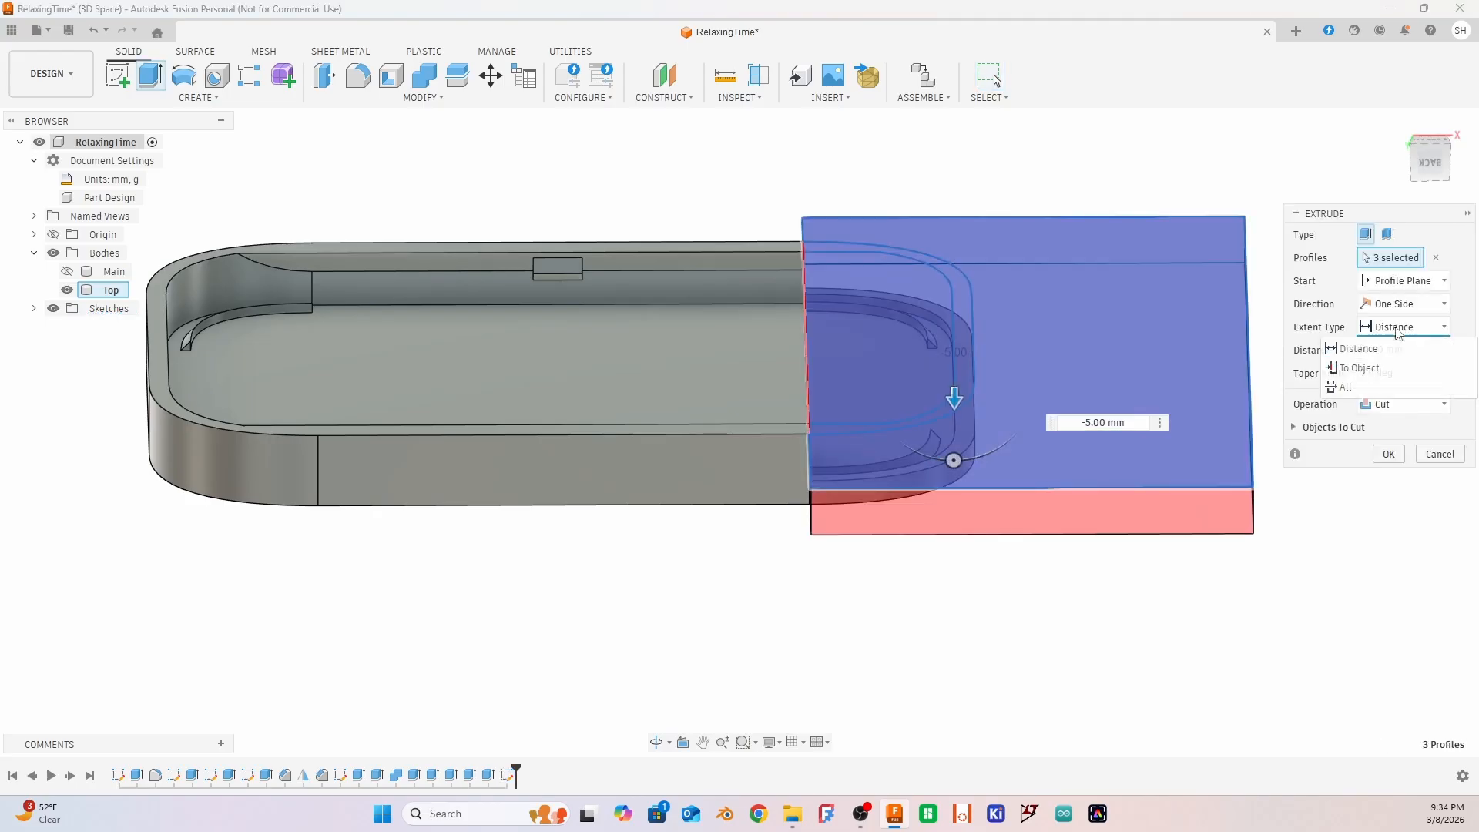
{"action": "left_click", "coordinate": [1394, 370]}
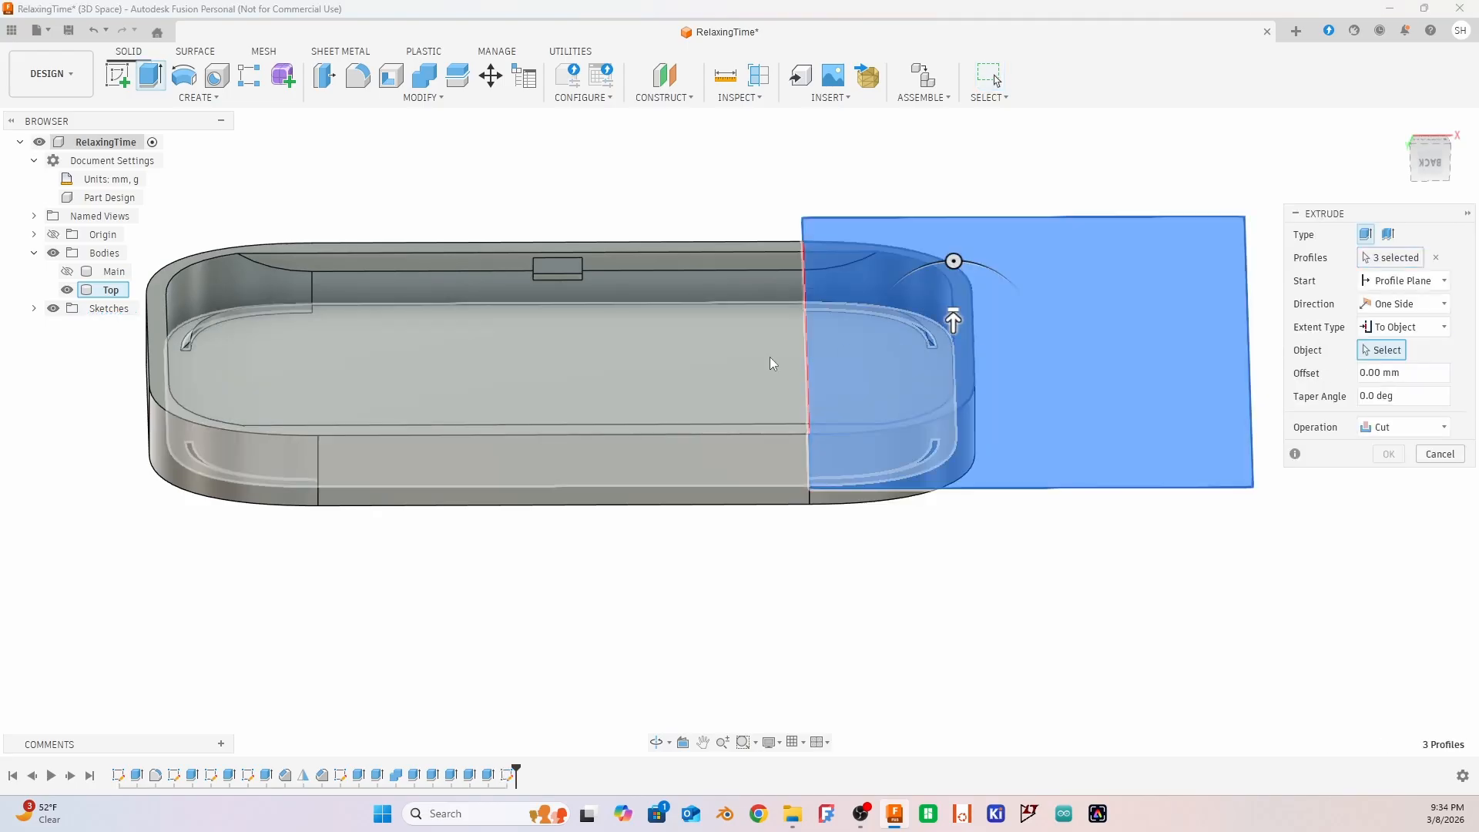
{"action": "left_click", "coordinate": [686, 364]}
{"action": "mouse_move", "coordinate": [717, 584]}
{"action": "middle_mouse_down", "text": "shift"}
{"action": "mouse_move", "coordinate": [736, 554]}
{"action": "mouse_move", "coordinate": [713, 598]}
{"action": "middle_mouse_up", "text": "shift"}
{"action": "left_click", "coordinate": [1388, 523]}
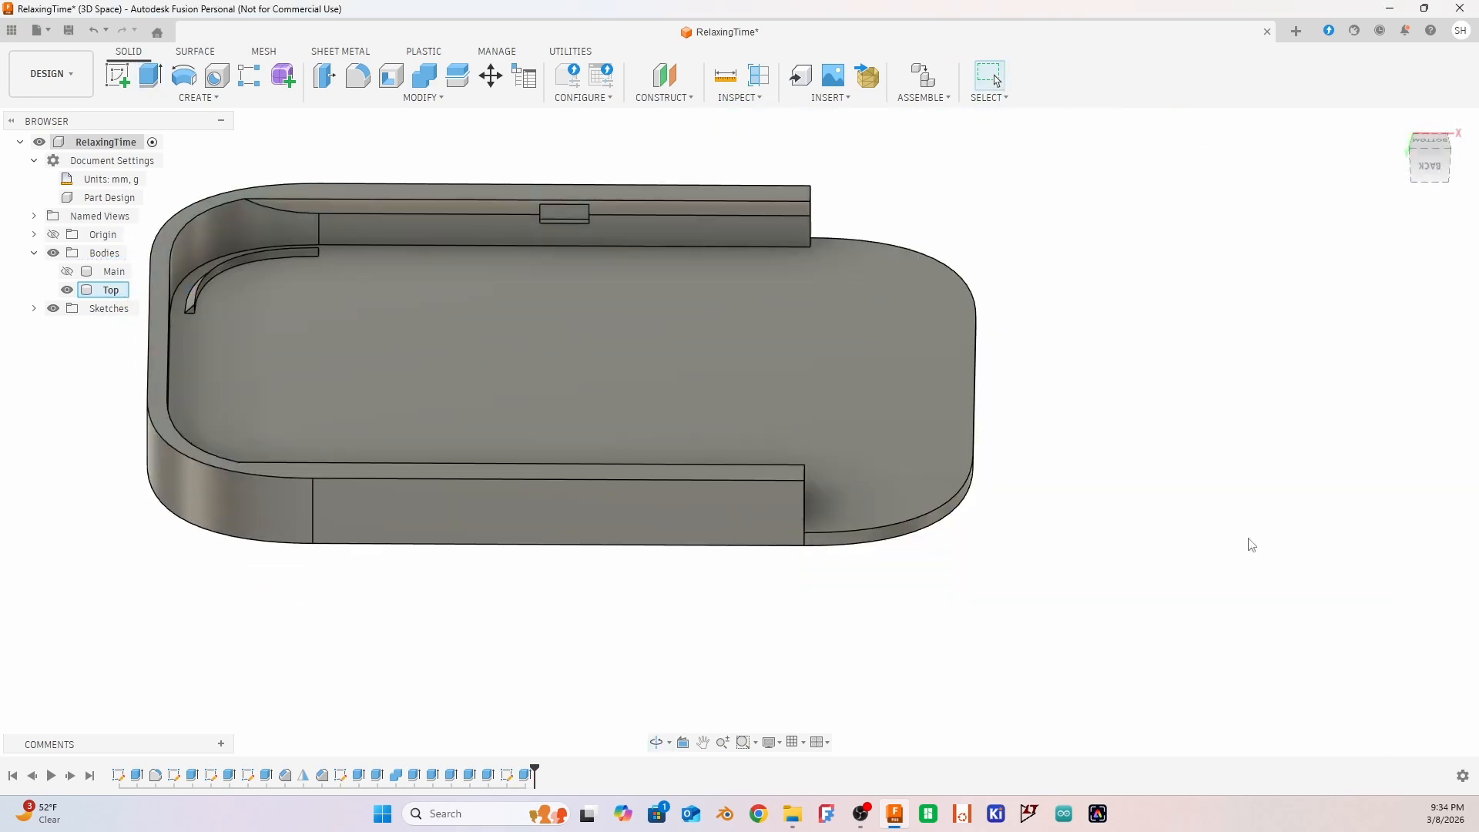
Show the Main body to examine how the open-ended lid fits the box, and hide it again to inspect the cut wall ends
{"action": "mouse_move", "coordinate": [985, 589]}
{"action": "middle_mouse_down", "text": "shift"}
{"action": "mouse_move", "coordinate": [981, 539]}
{"action": "mouse_move", "coordinate": [901, 561]}
{"action": "mouse_move", "coordinate": [987, 614]}
{"action": "middle_mouse_up", "text": "shift"}
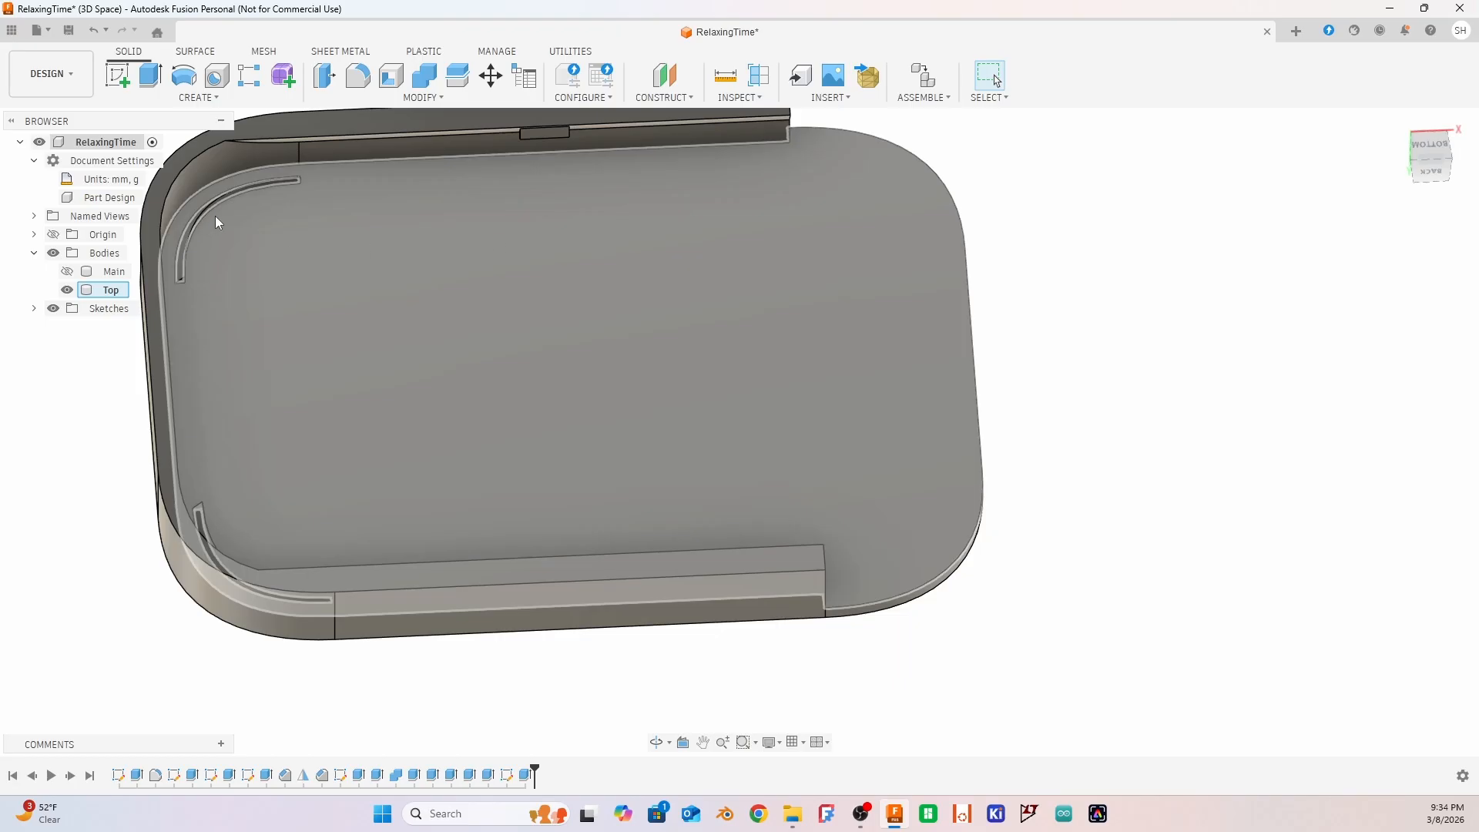
{"action": "middle_click_drag", "start_coordinate": [1091, 262], "coordinate": [1008, 197], "text": "shift"}
{"action": "left_click", "coordinate": [67, 271]}
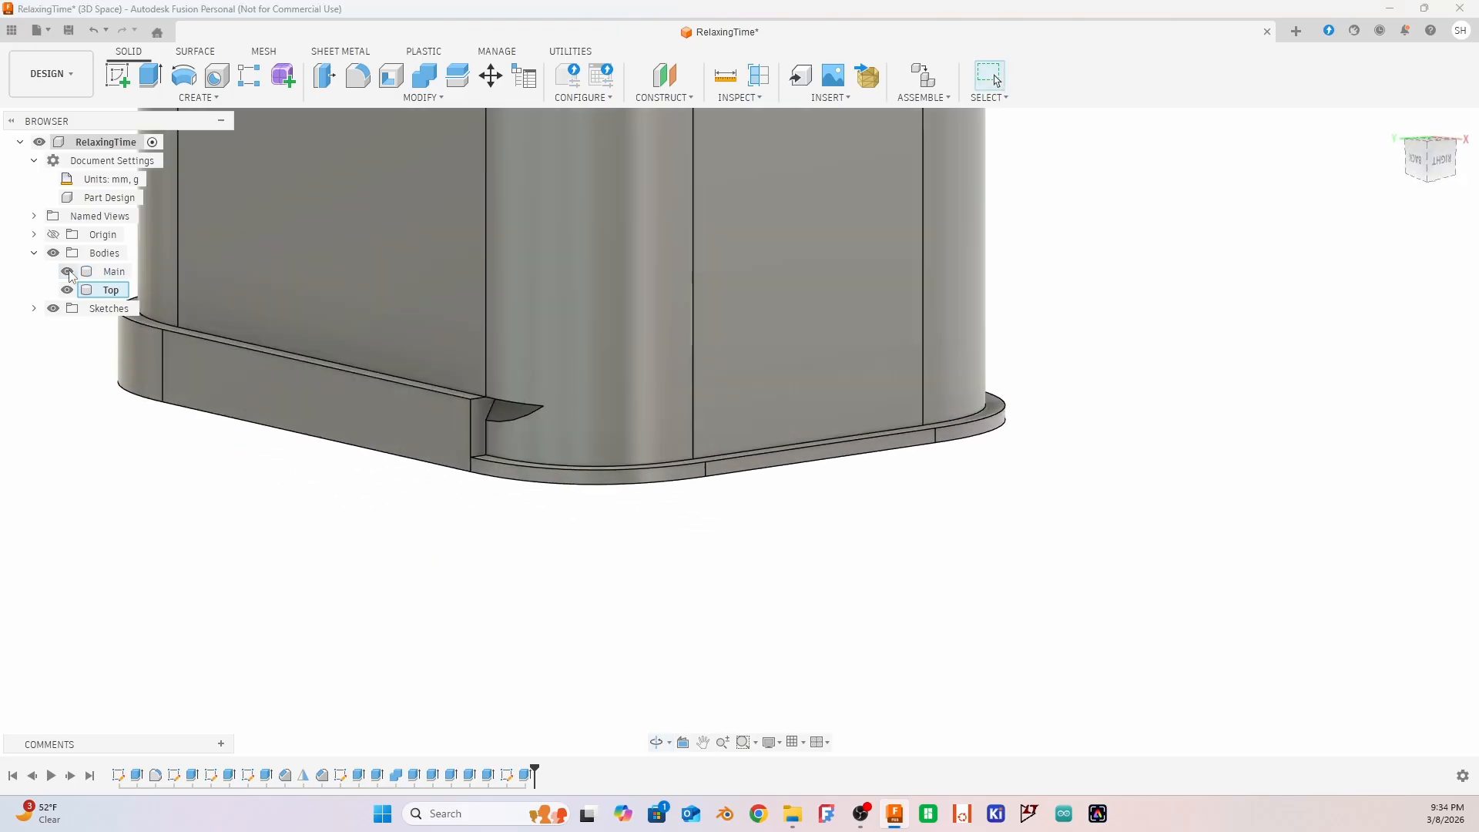
{"action": "middle_click_drag", "start_coordinate": [518, 654], "coordinate": [562, 241], "text": "shift"}
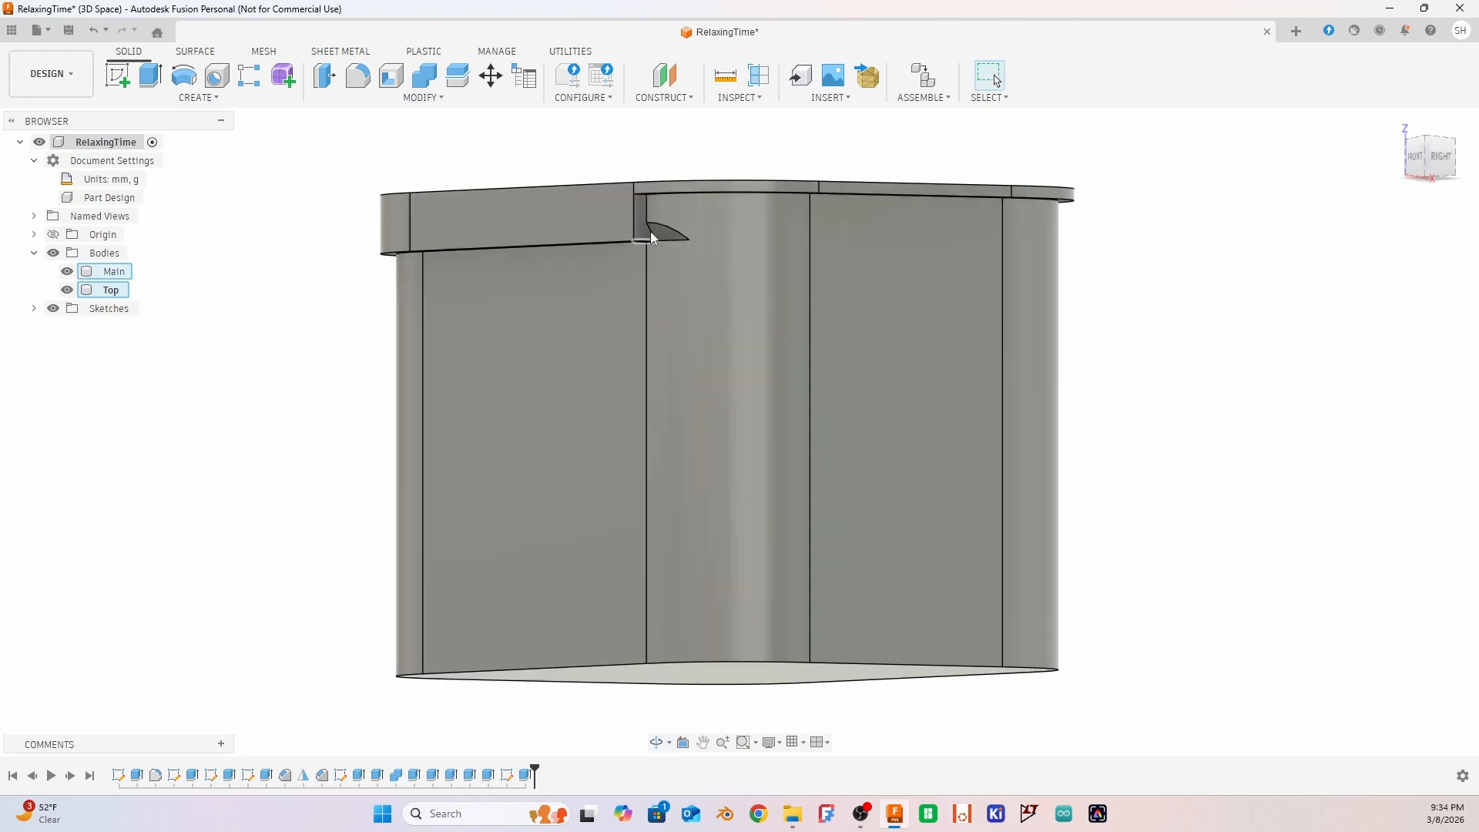
{"action": "left_click", "coordinate": [67, 271]}
{"action": "middle_click_drag", "start_coordinate": [786, 406], "coordinate": [754, 381], "text": "shift"}
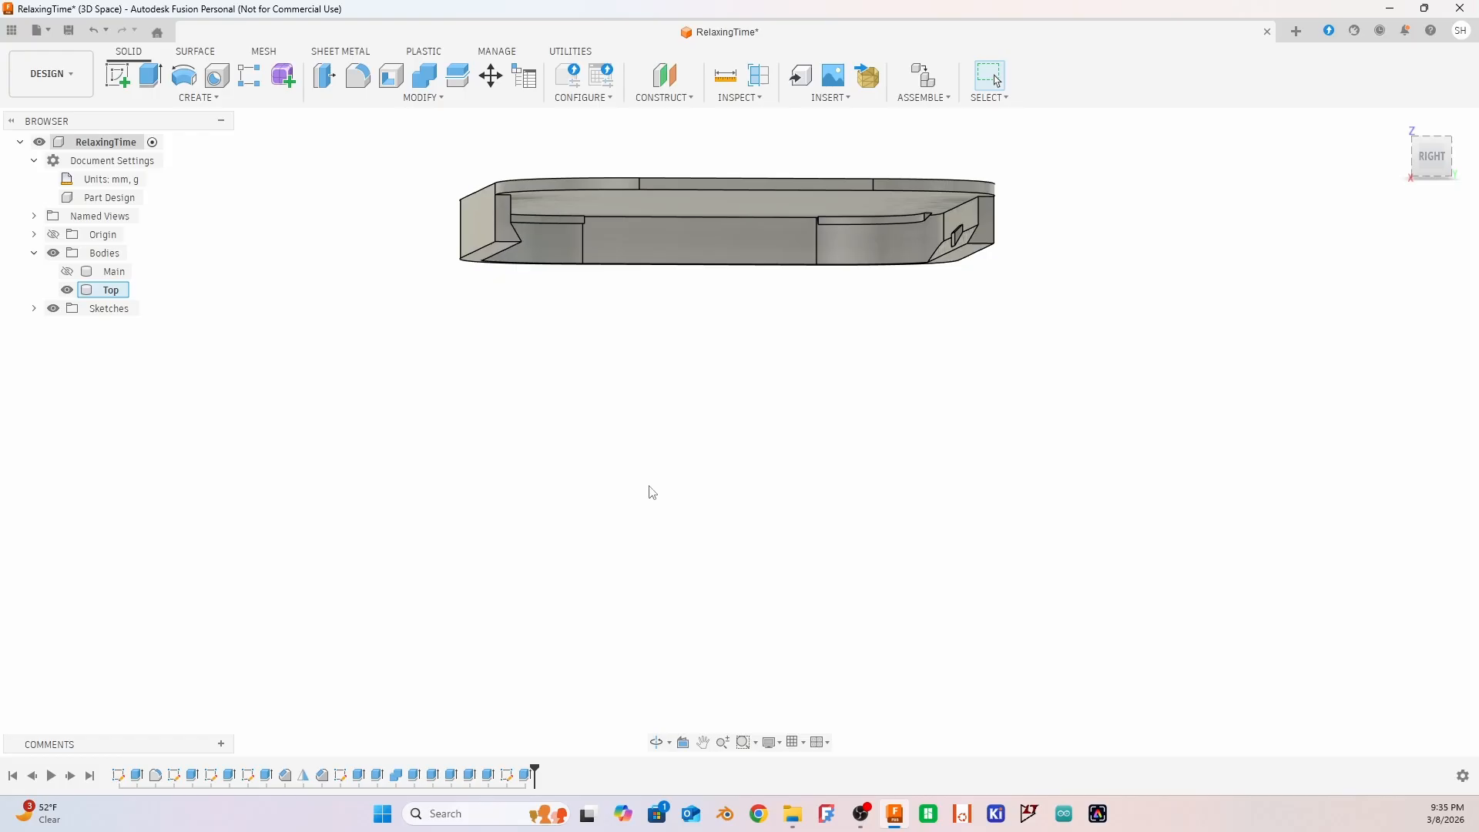
{"action": "mouse_move", "coordinate": [603, 380]}
{"action": "middle_mouse_down", "text": "shift"}
{"action": "mouse_move", "coordinate": [617, 377]}
{"action": "mouse_move", "coordinate": [554, 380]}
{"action": "mouse_move", "coordinate": [619, 381]}
{"action": "middle_mouse_up", "text": "shift"}
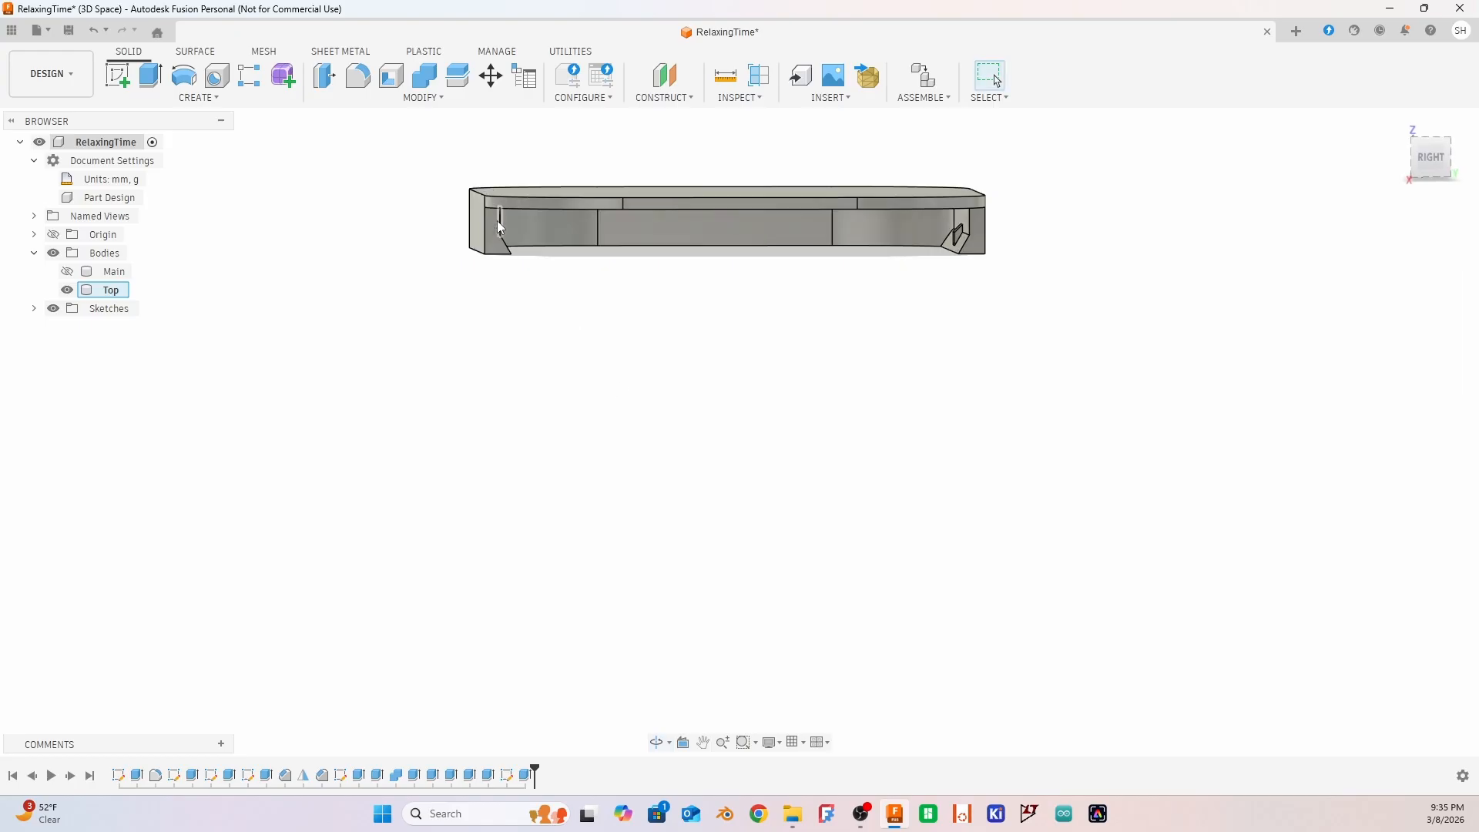
Chamfer the four inner edges at the cut ends of the lid's two long walls with an equal distance of 1.5 mm
{"action": "scroll", "coordinate": [501, 220], "scroll_direction": "up", "scroll_amount": 4}
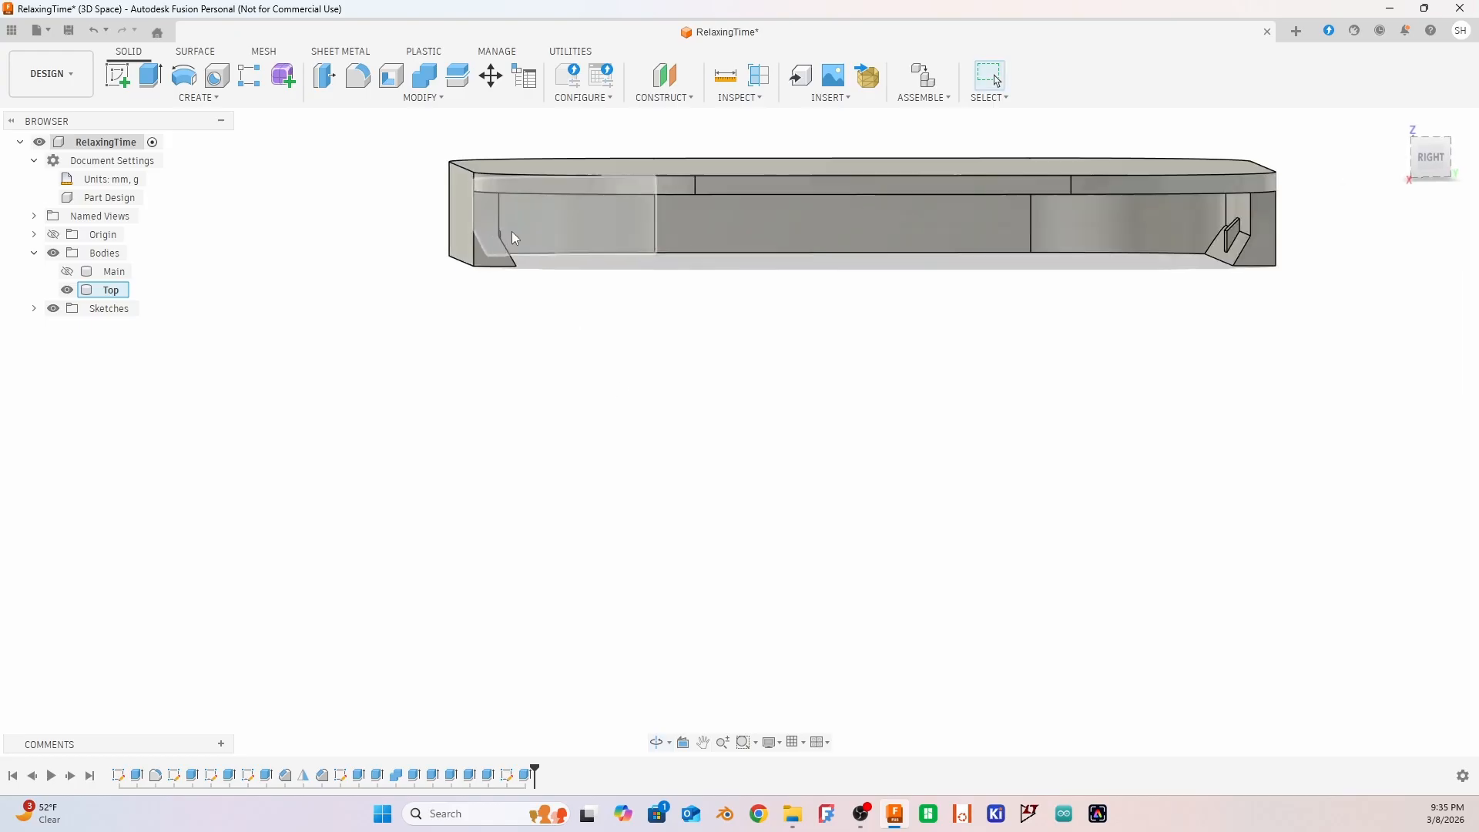
{"action": "left_click", "coordinate": [497, 212]}
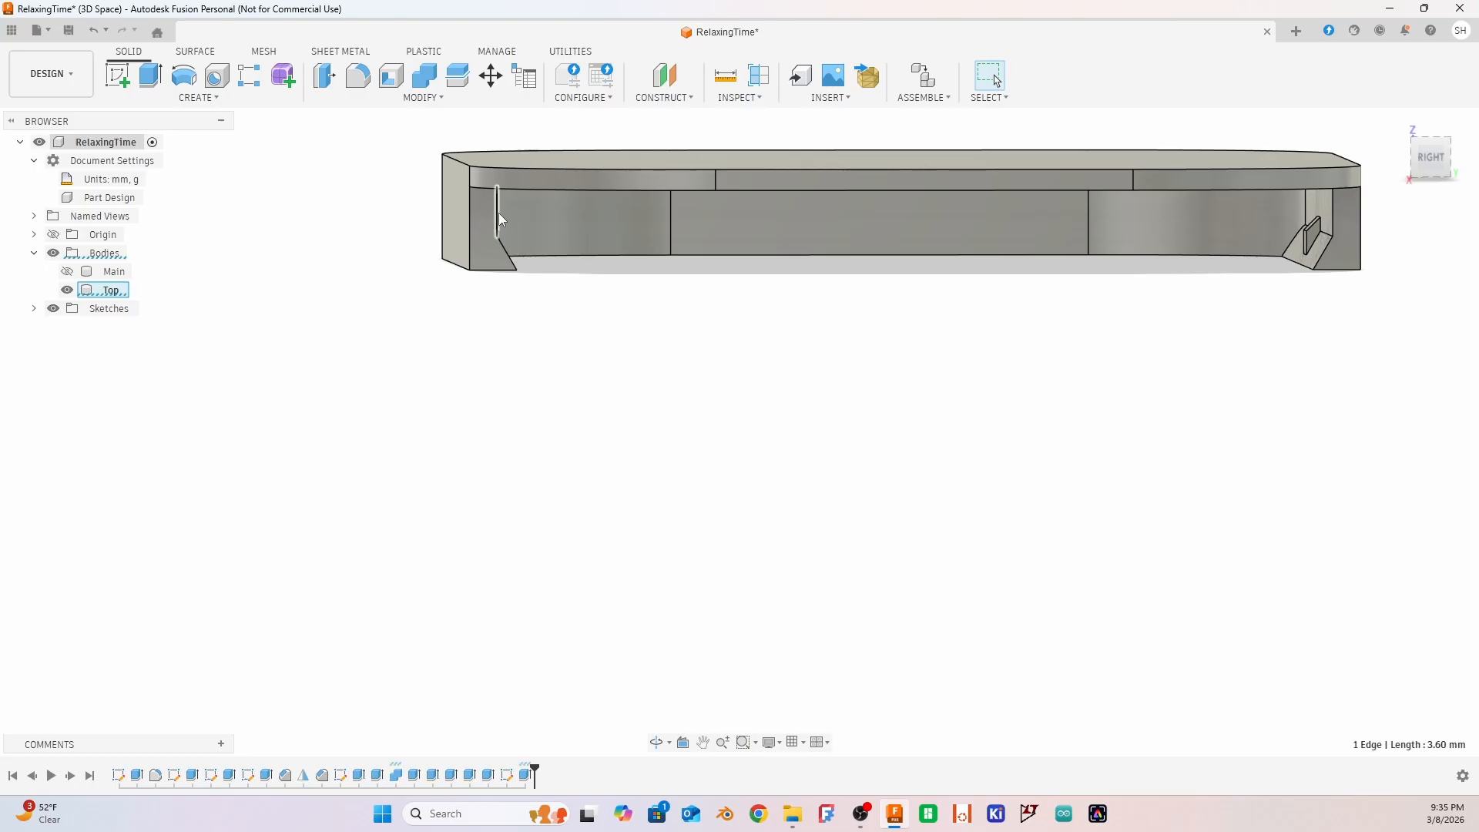
{"action": "left_click", "coordinate": [506, 253], "text": "shift"}
{"action": "middle_click_drag", "start_coordinate": [901, 465], "coordinate": [891, 442], "text": "shift"}
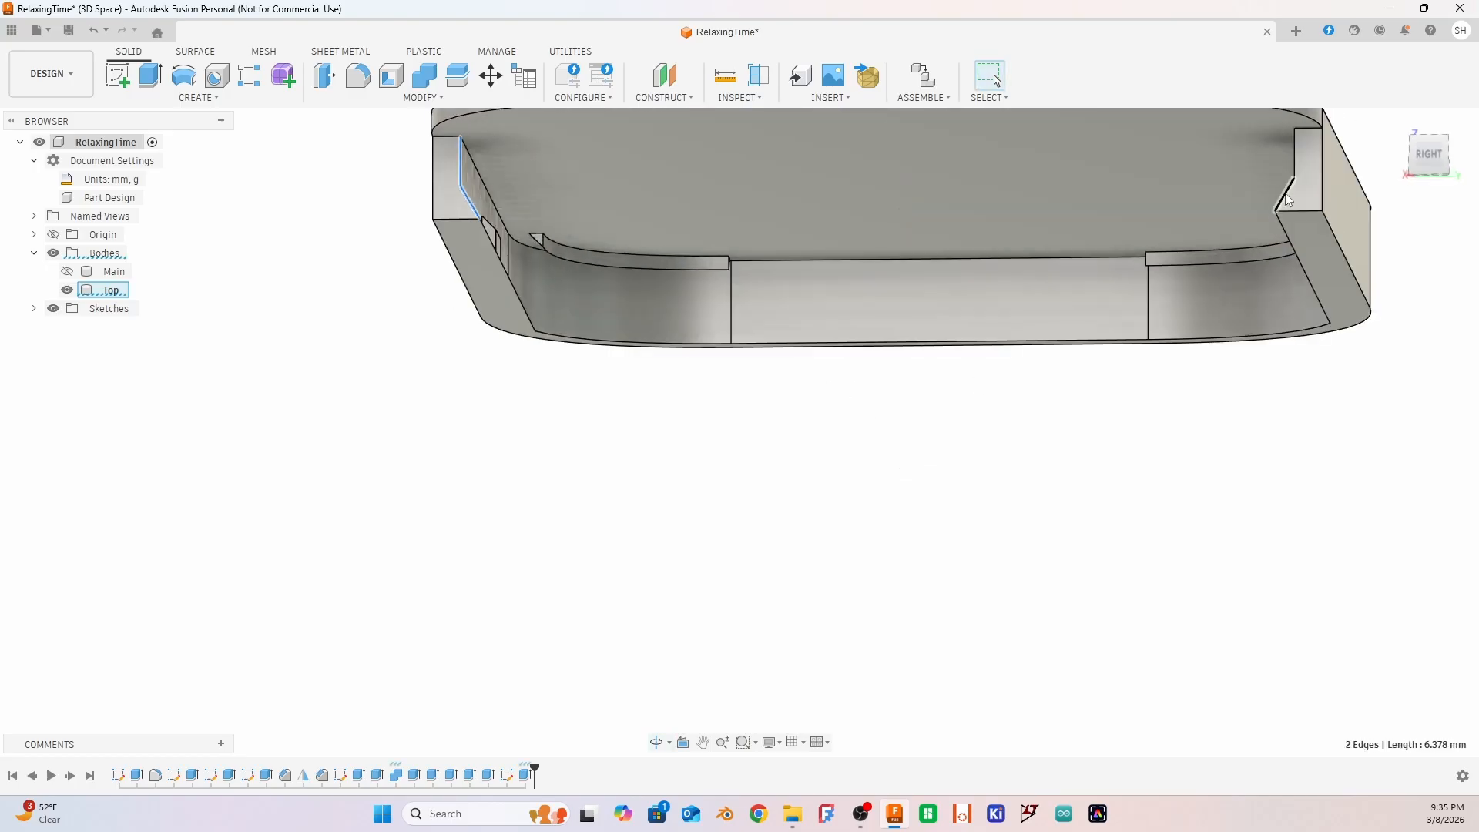
{"action": "left_click", "coordinate": [1294, 161], "text": "shift"}
{"action": "left_click", "coordinate": [1294, 160], "text": "shift"}
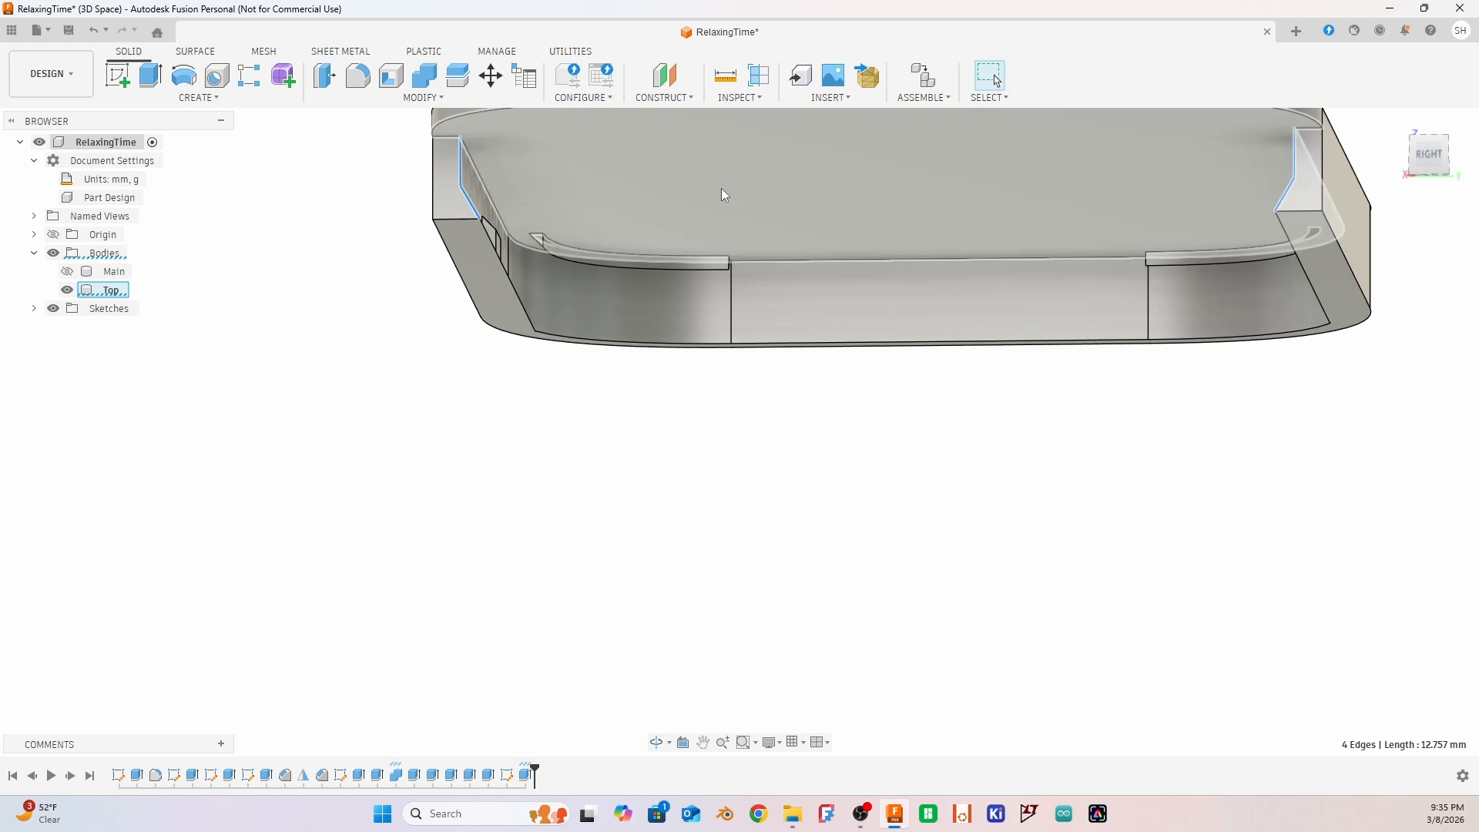
{"action": "left_click", "coordinate": [422, 97]}
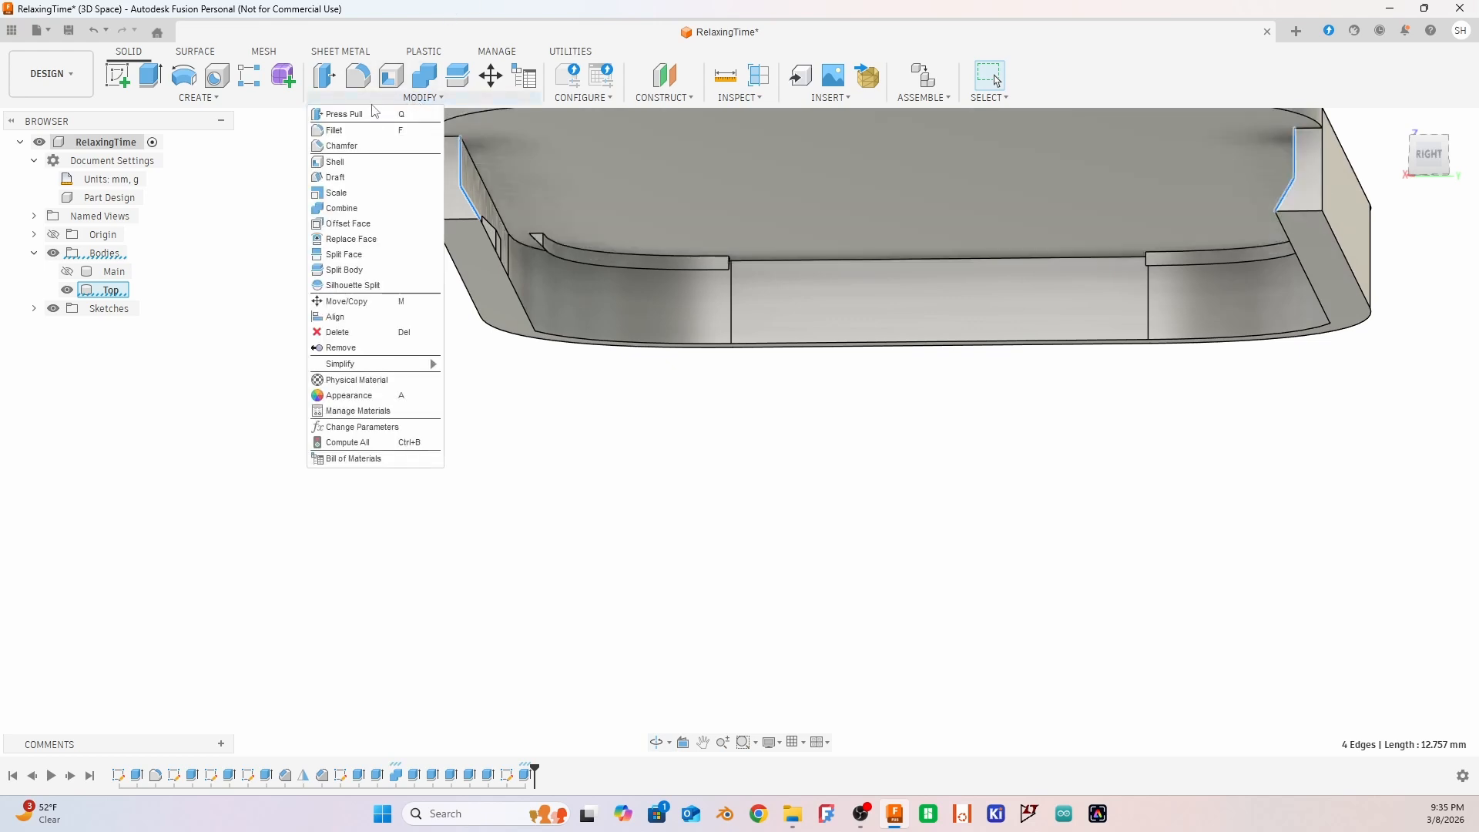
{"action": "left_click", "coordinate": [353, 149]}
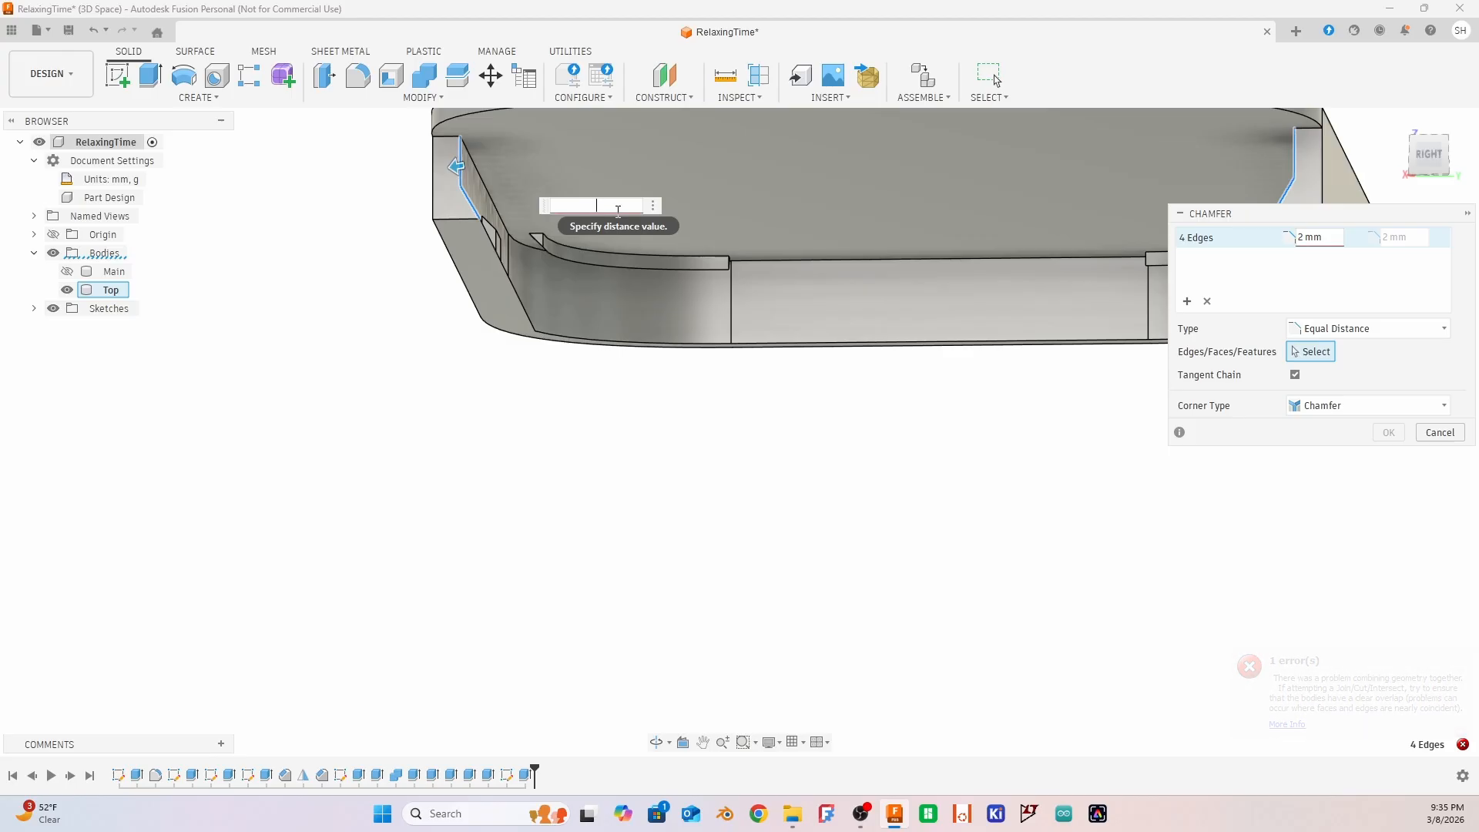
{"action": "type", "text": "1.5"}
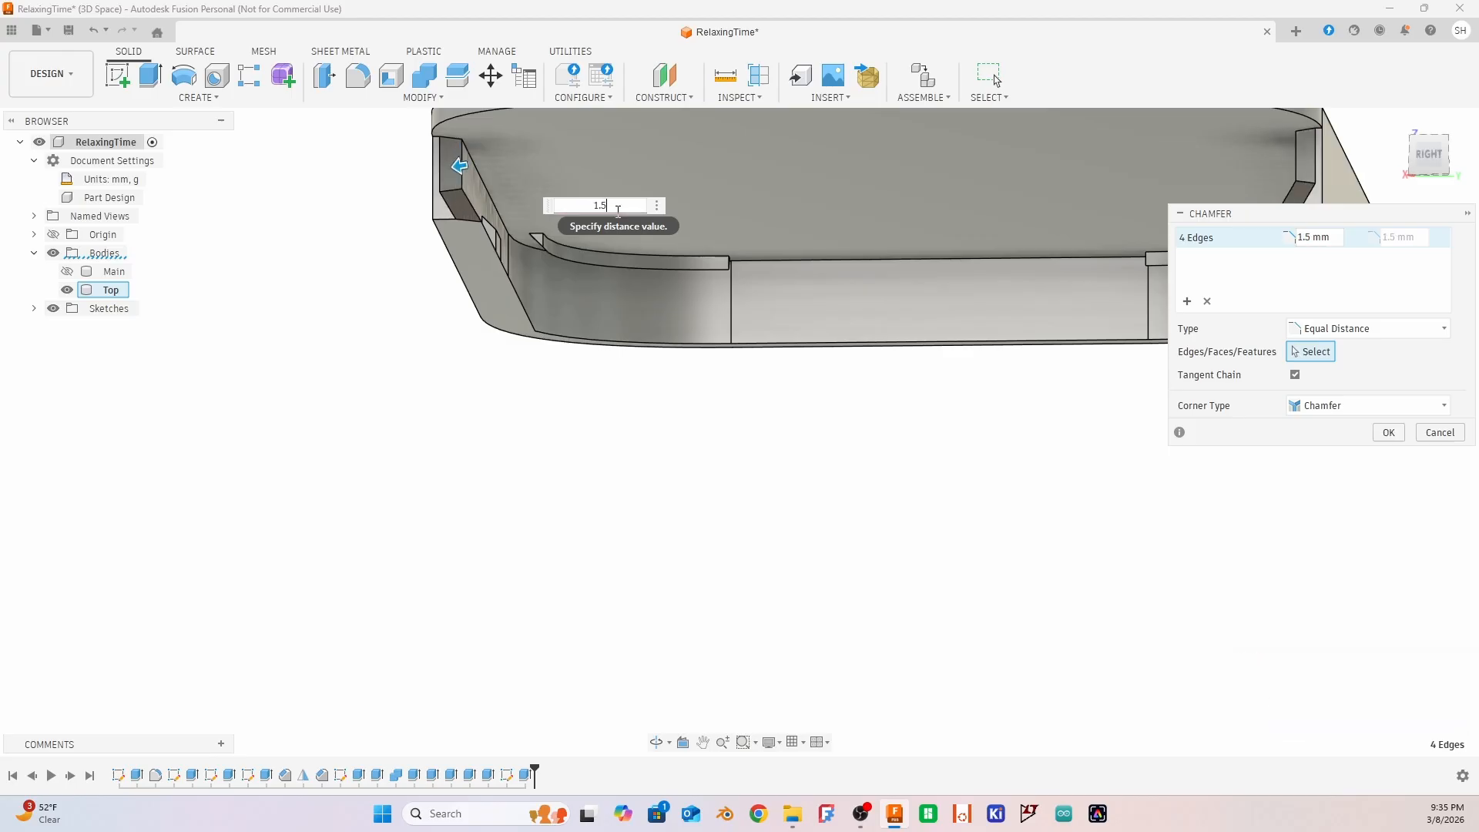
{"action": "middle_click_drag", "start_coordinate": [346, 333], "coordinate": [316, 326], "text": "shift"}
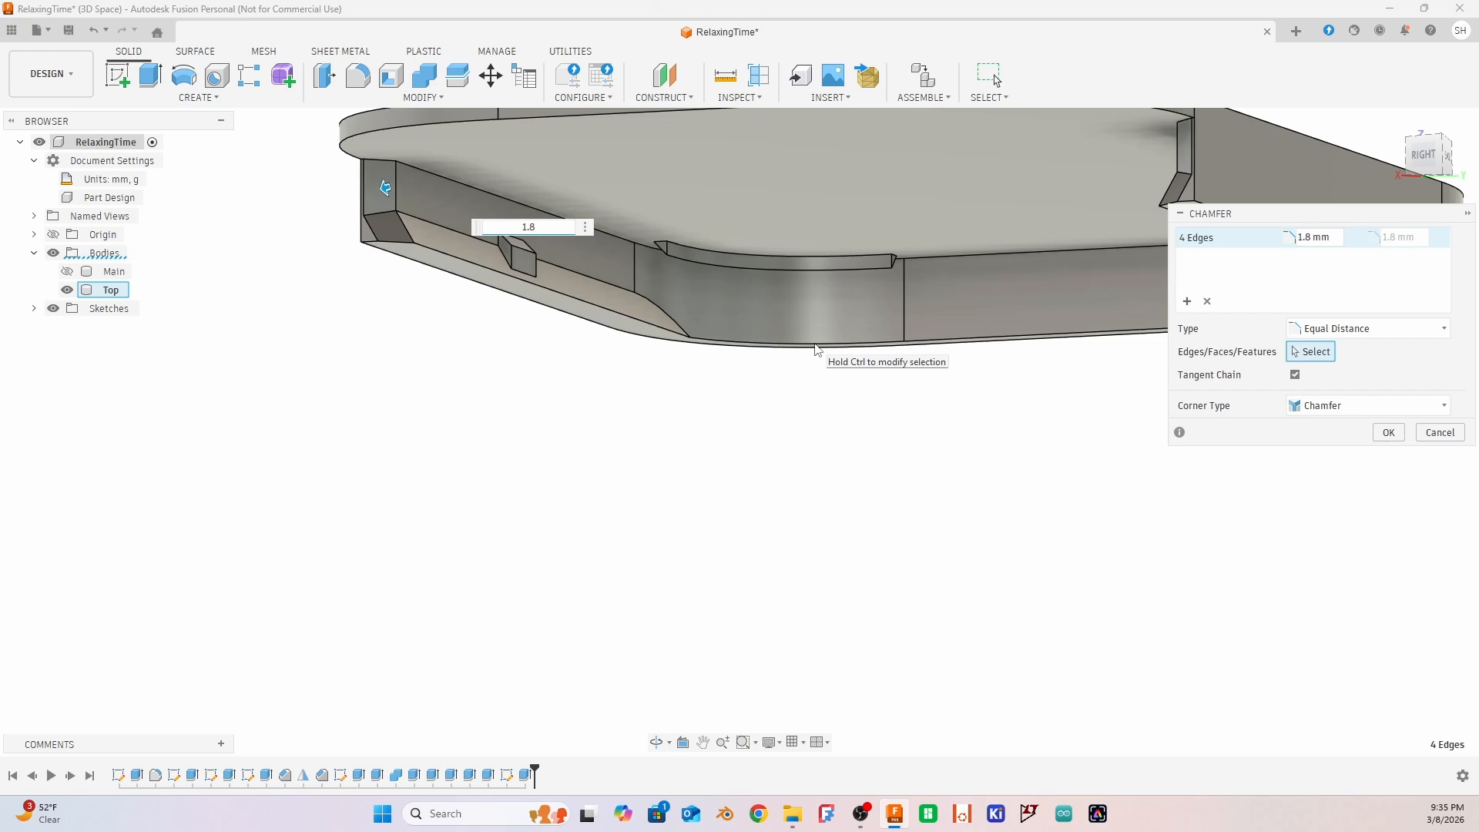
{"action": "key", "text": "BackSpace"}
{"action": "type", "text": "5"}
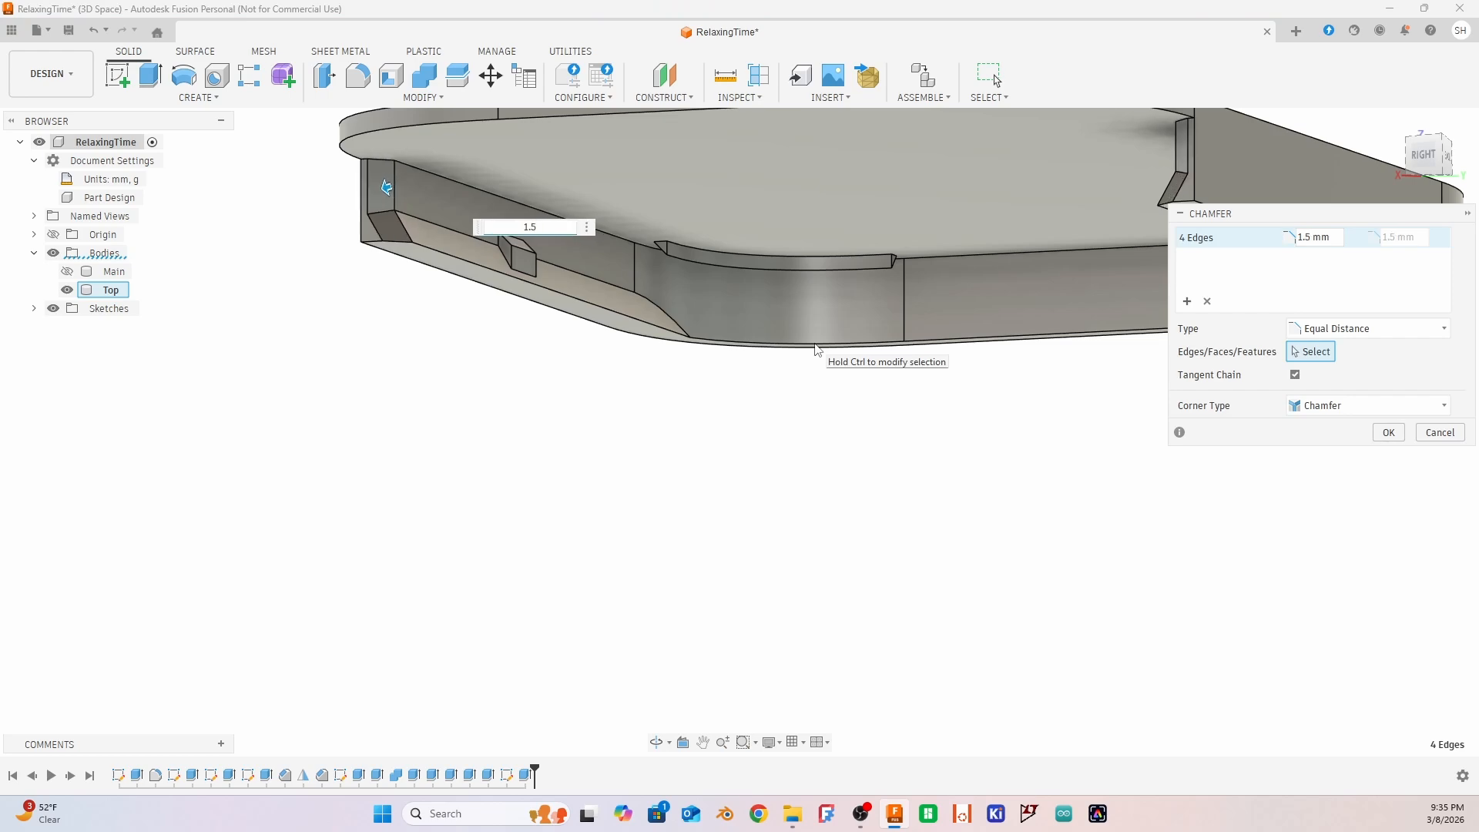
{"action": "key", "text": "Return"}
{"action": "middle_click_drag", "start_coordinate": [650, 522], "coordinate": [755, 511], "text": "shift"}
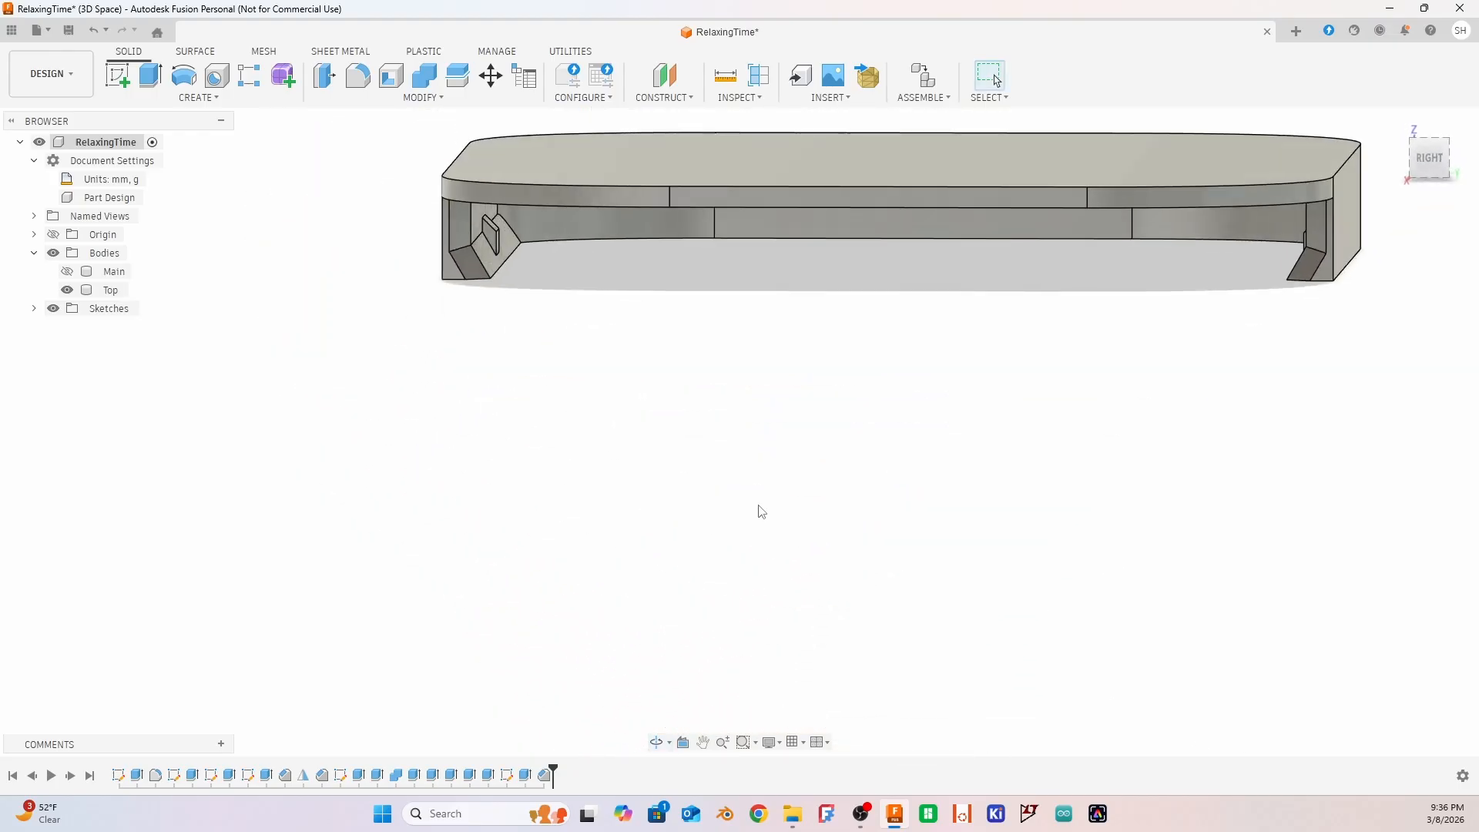
{"action": "left_click", "coordinate": [470, 223]}
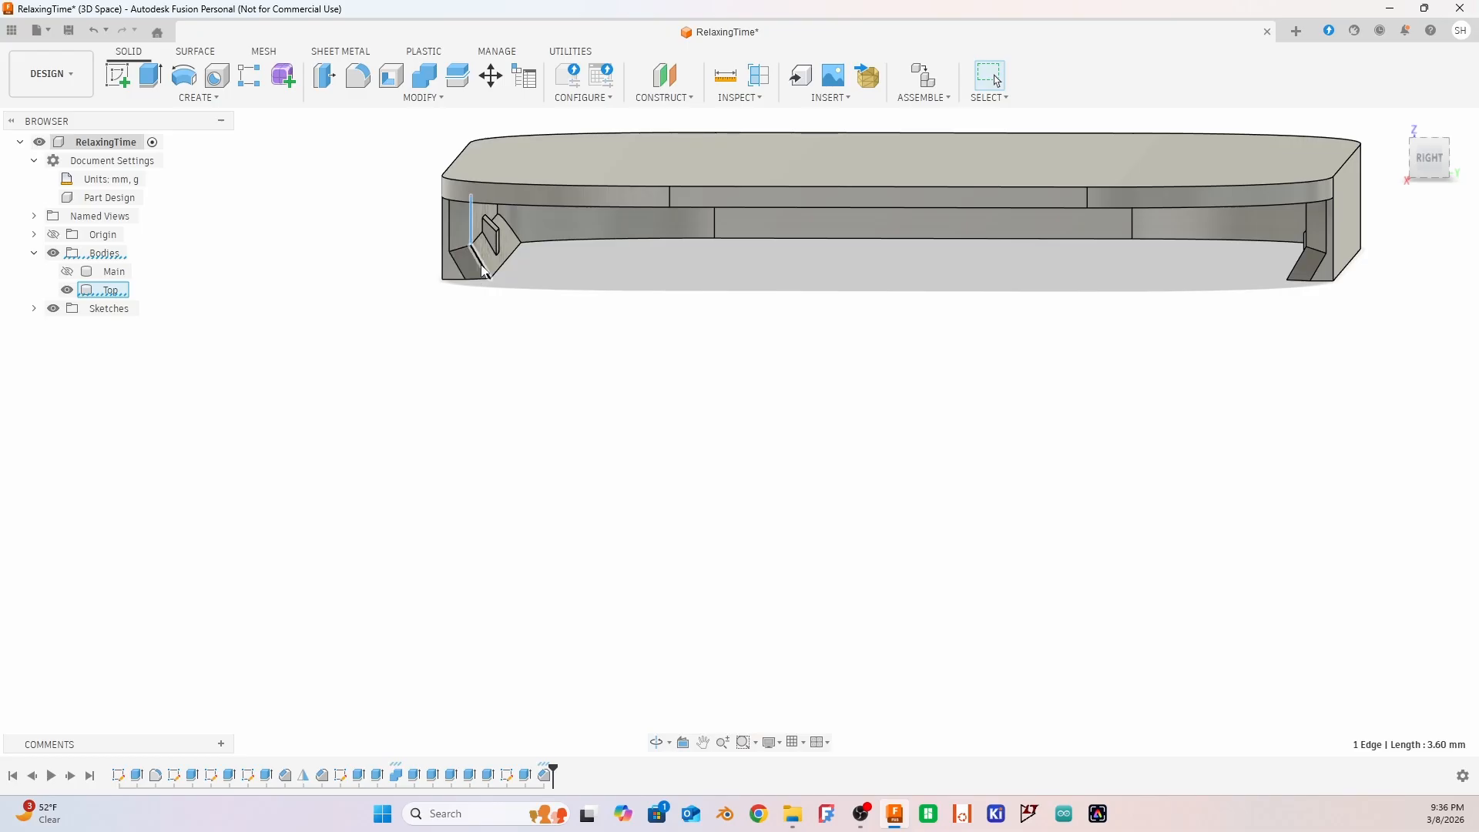
{"action": "left_click", "coordinate": [482, 267], "text": "ctrl"}
{"action": "left_click", "coordinate": [1307, 224], "text": "ctrl"}
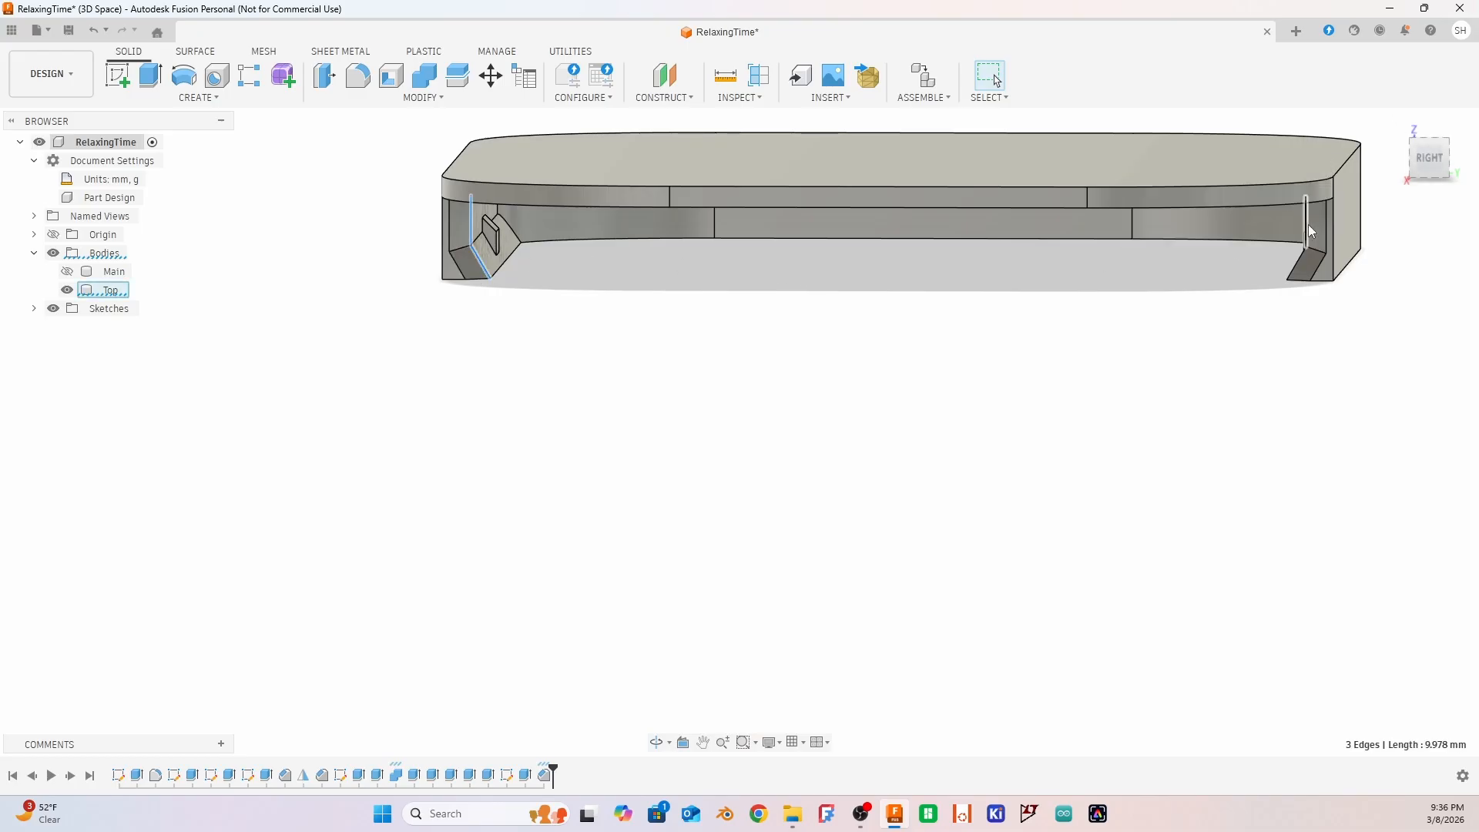
{"action": "left_click", "coordinate": [1298, 271], "text": "ctrl"}
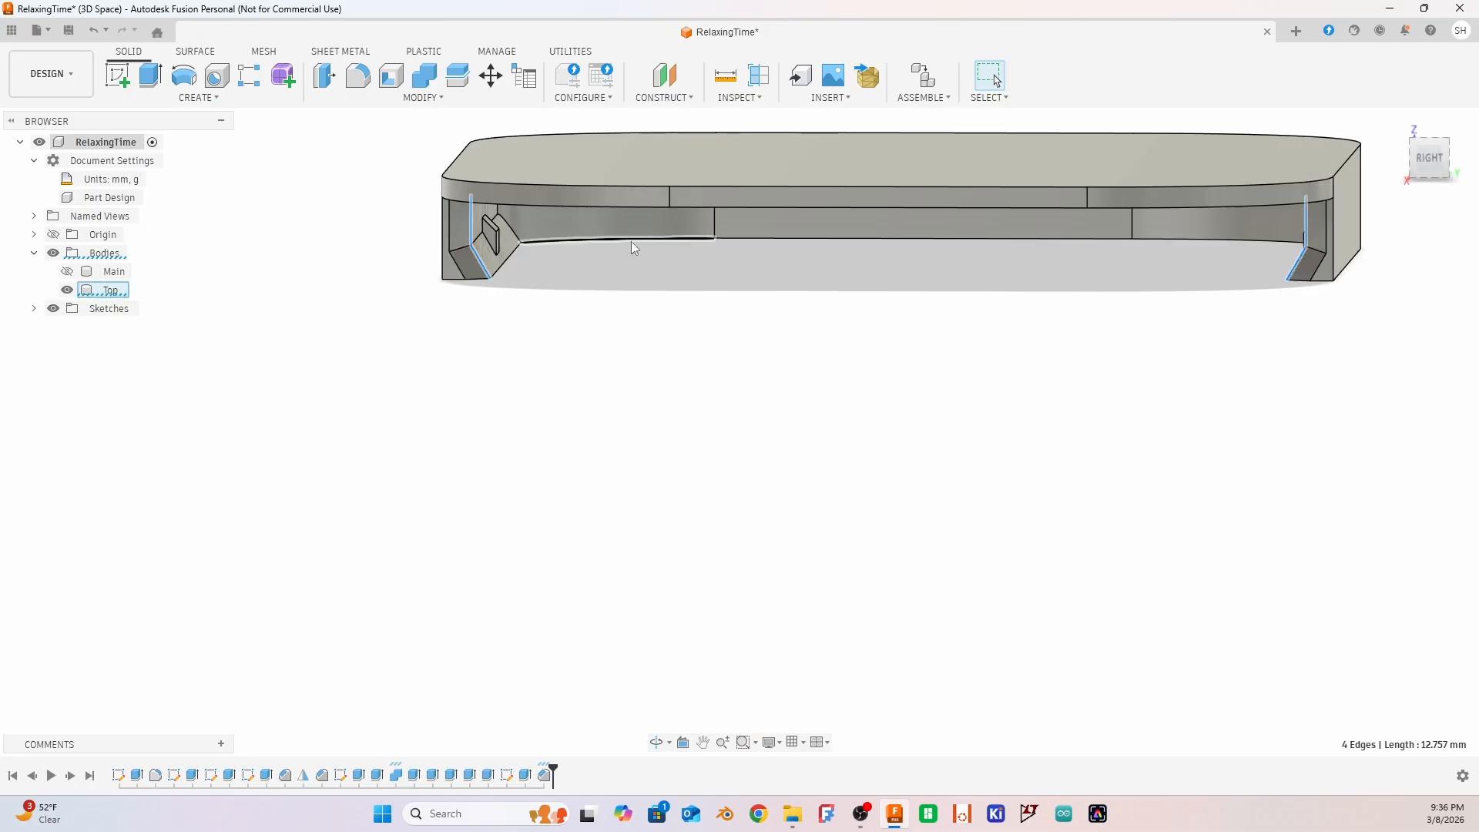
{"action": "left_click", "coordinate": [423, 97]}
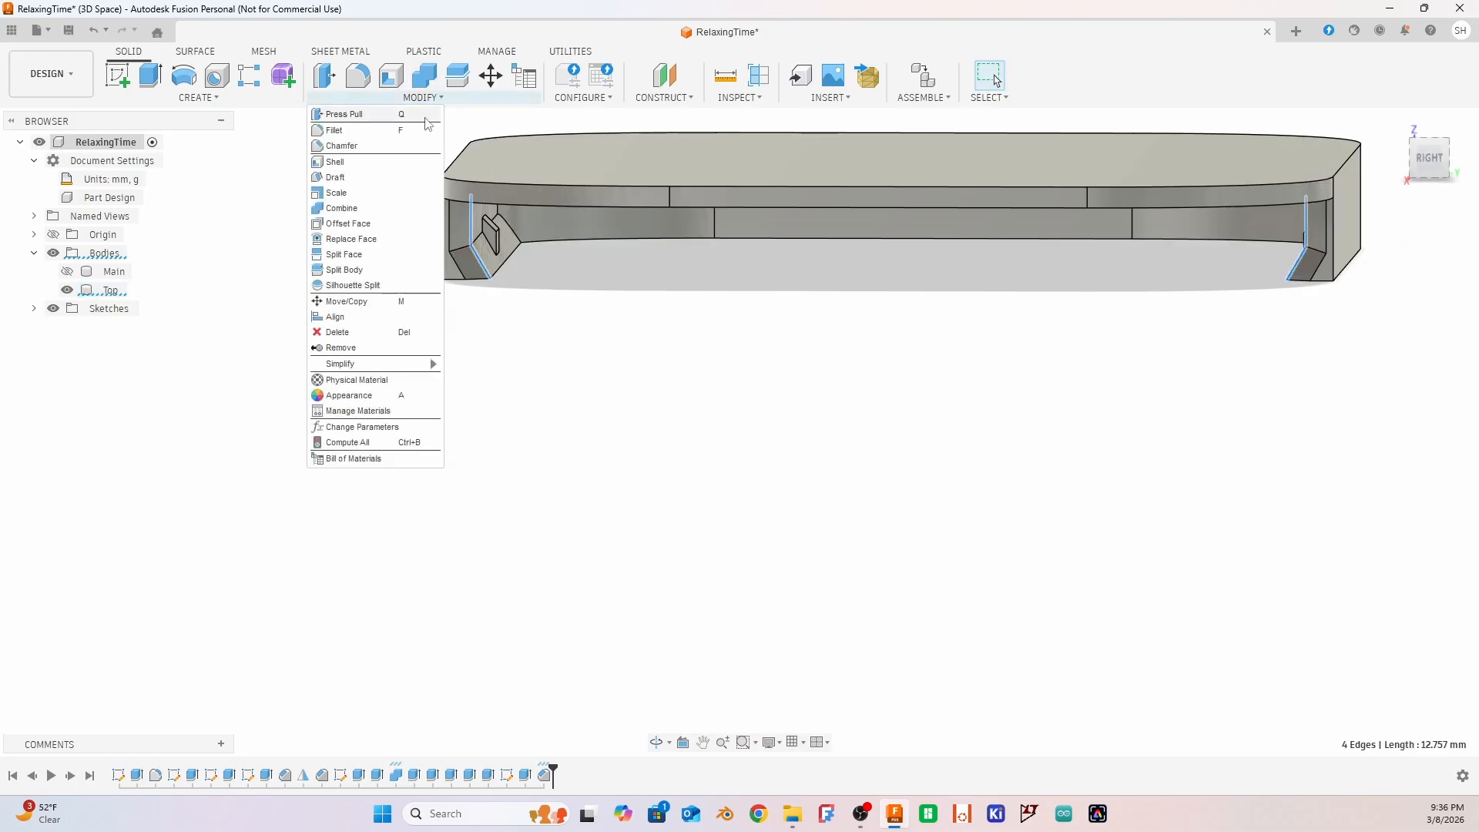
{"action": "left_click", "coordinate": [366, 146]}
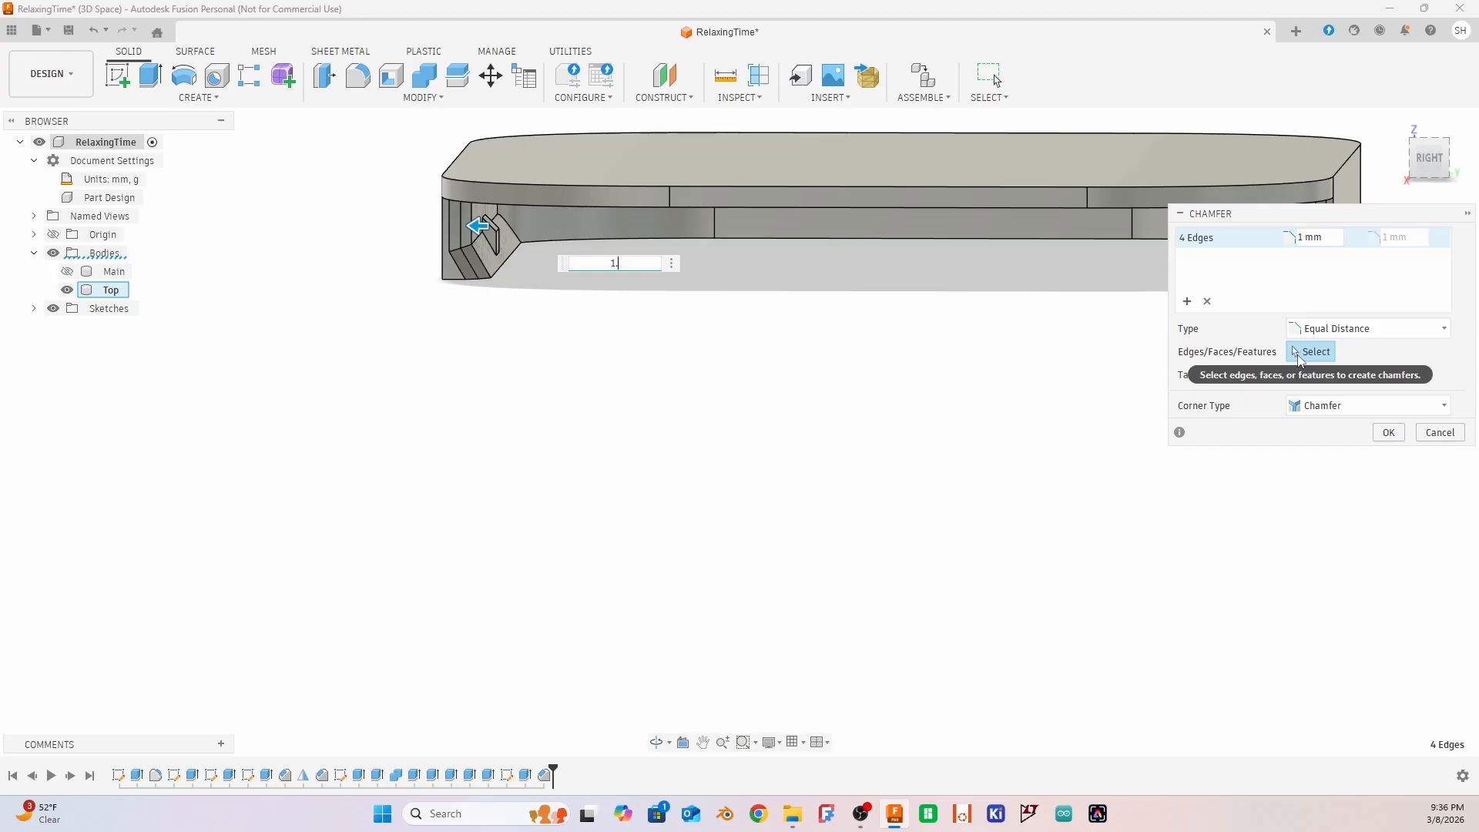
{"action": "type", "text": "1.2"}
{"action": "mouse_move", "coordinate": [775, 475]}
{"action": "middle_mouse_down", "text": "shift"}
{"action": "mouse_move", "coordinate": [752, 452]}
{"action": "mouse_move", "coordinate": [659, 442]}
{"action": "mouse_move", "coordinate": [681, 459]}
{"action": "mouse_move", "coordinate": [759, 462]}
{"action": "middle_mouse_up", "text": "shift"}
{"action": "left_click", "coordinate": [1439, 433]}
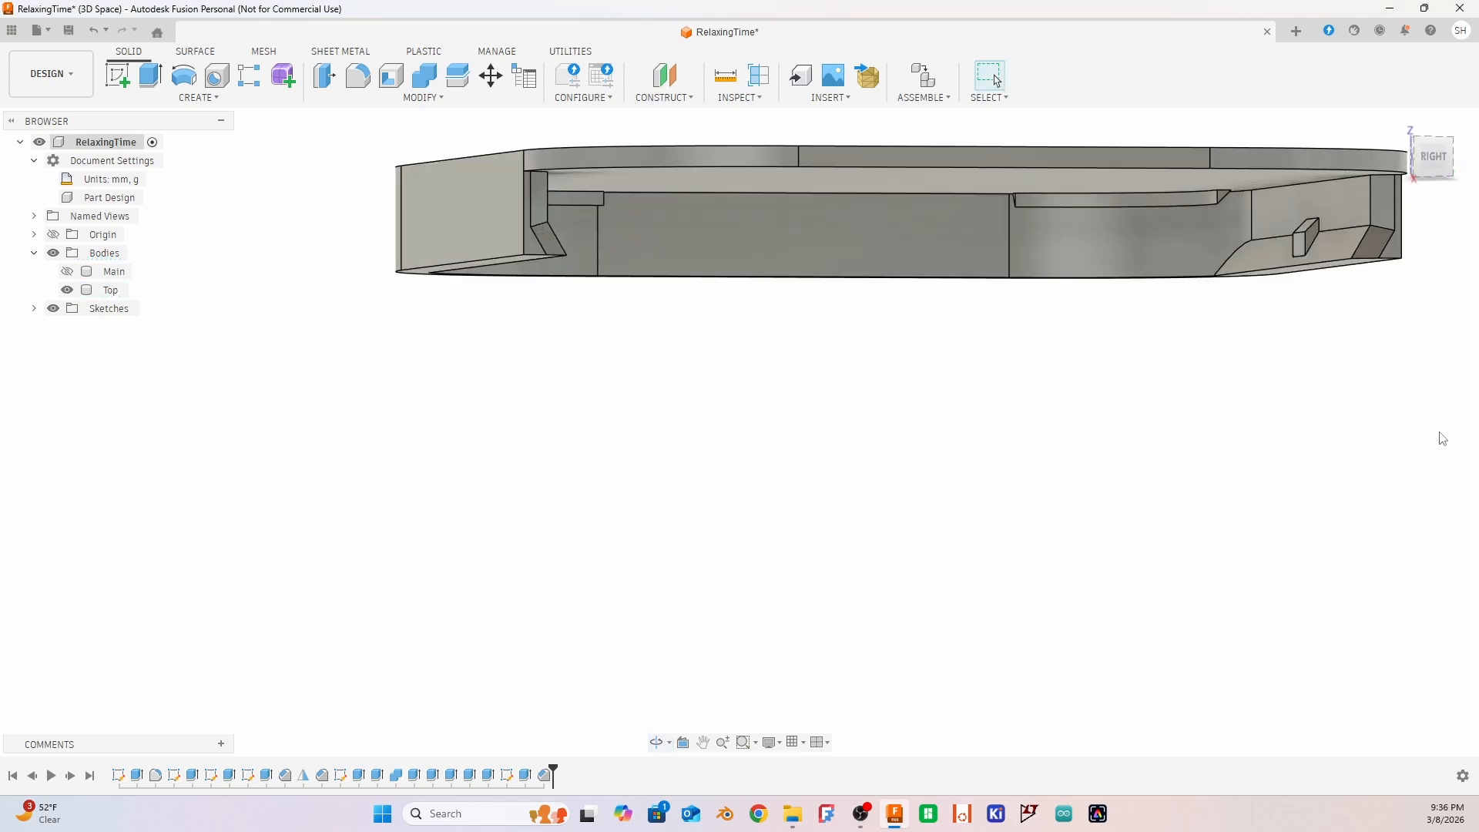
Edit the chamfer on the four inner edges at the lid's open end, setting its equal distance to 1.2 mm
{"action": "middle_click_drag", "start_coordinate": [1238, 421], "coordinate": [1190, 422], "text": "shift"}
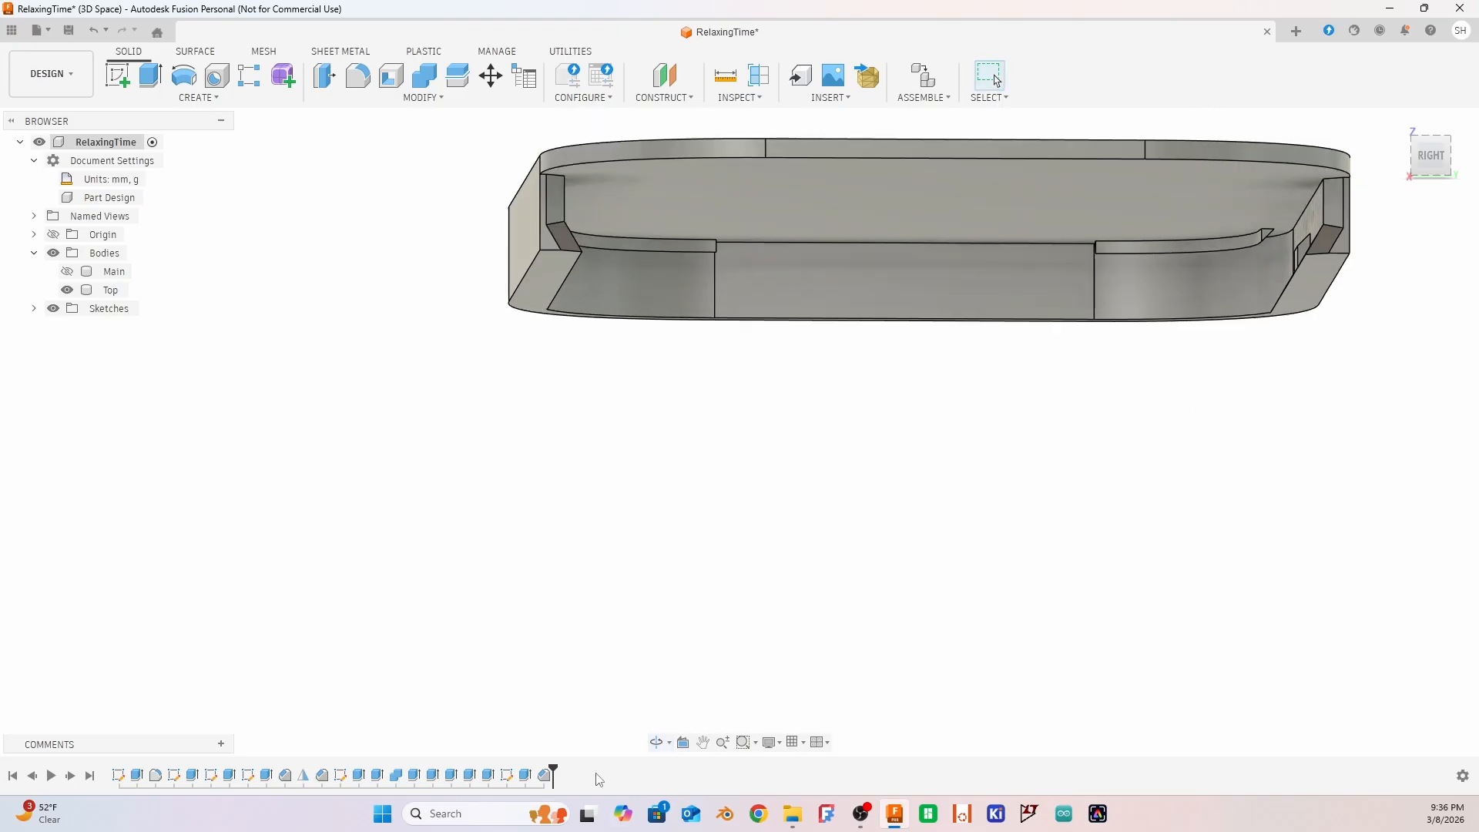
{"action": "double_click", "coordinate": [546, 778]}
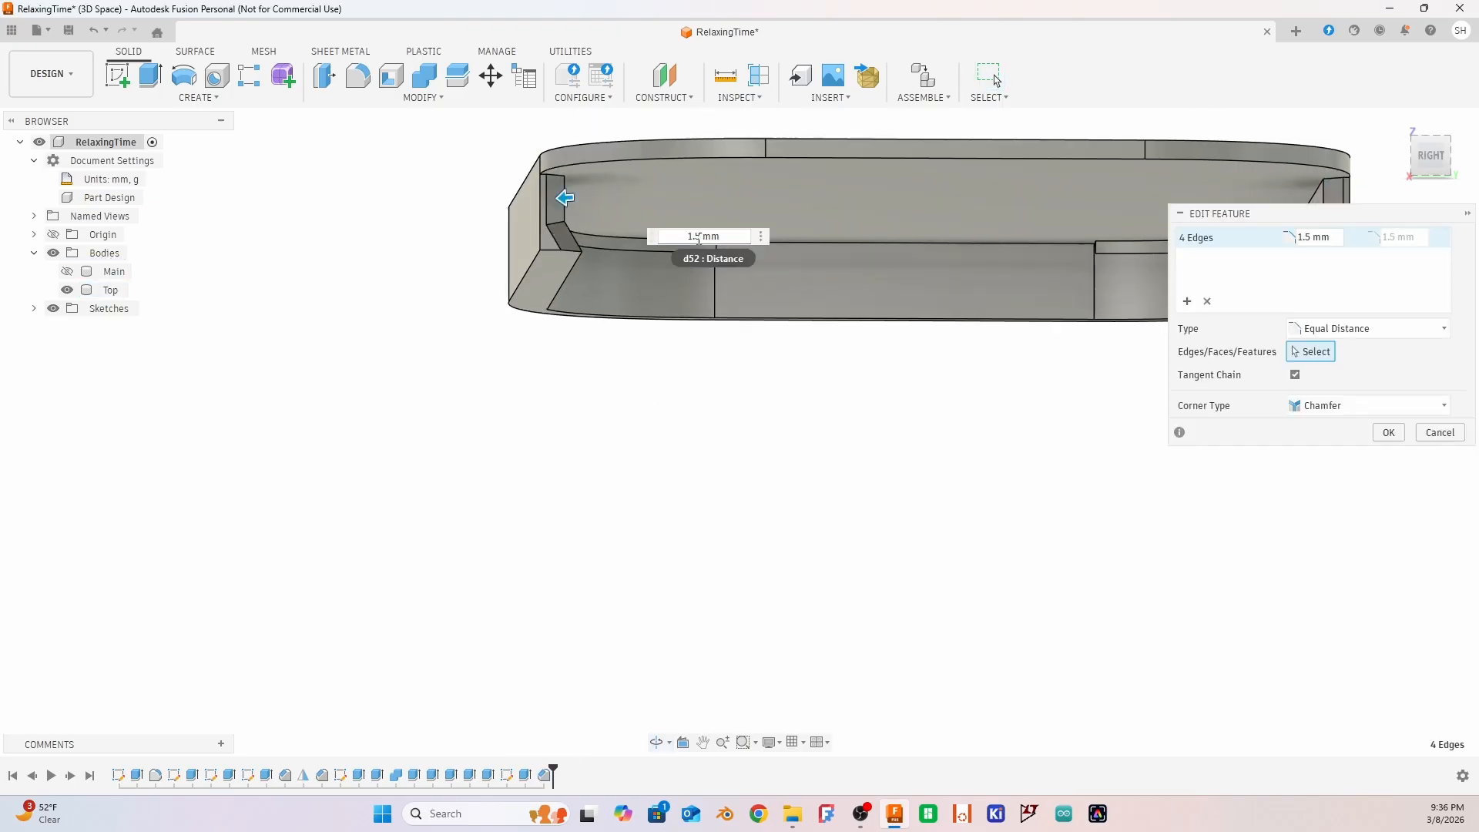
{"action": "type", "text": "1.2"}
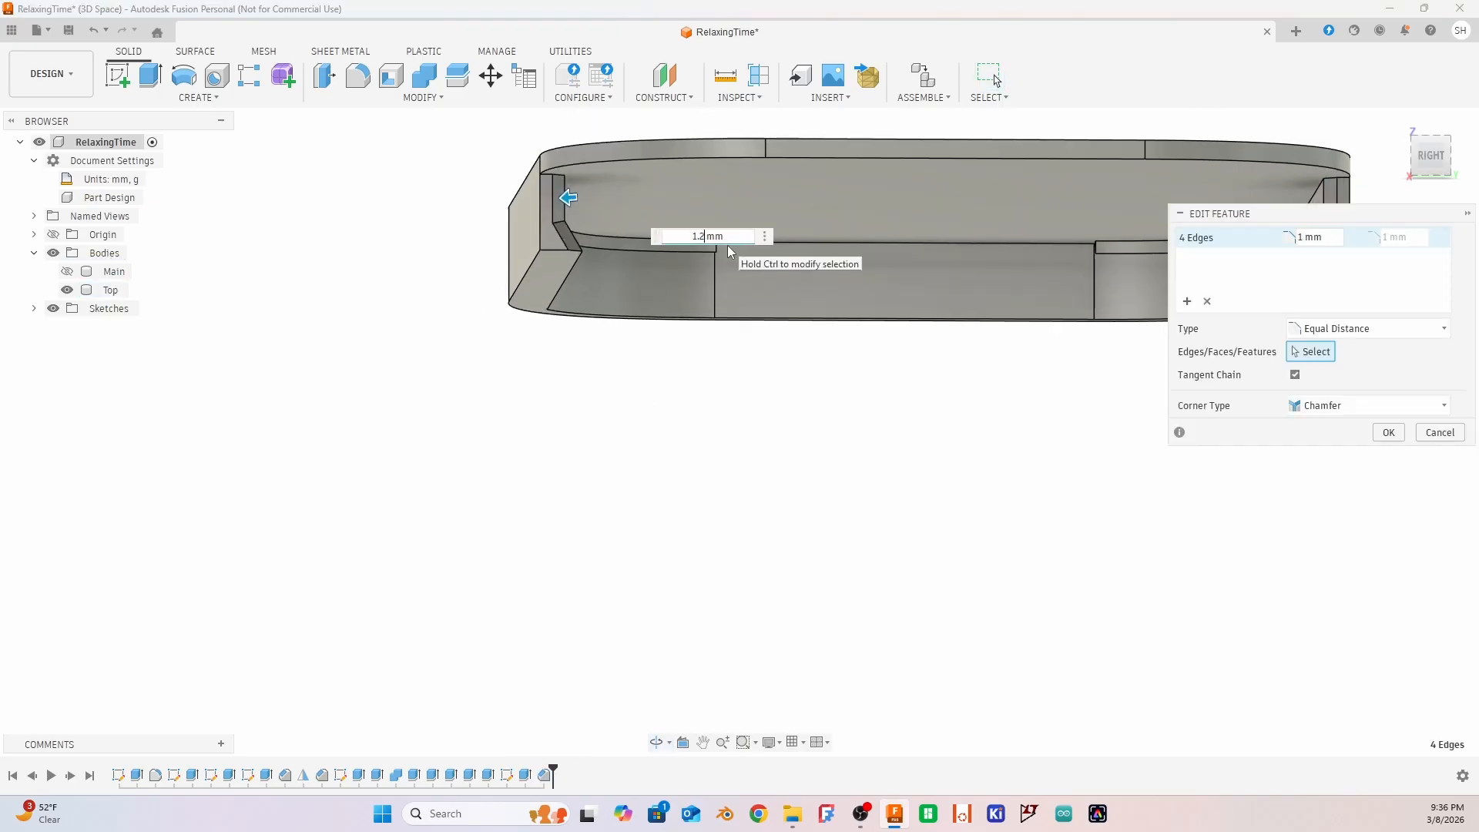
{"action": "key", "text": "Return"}
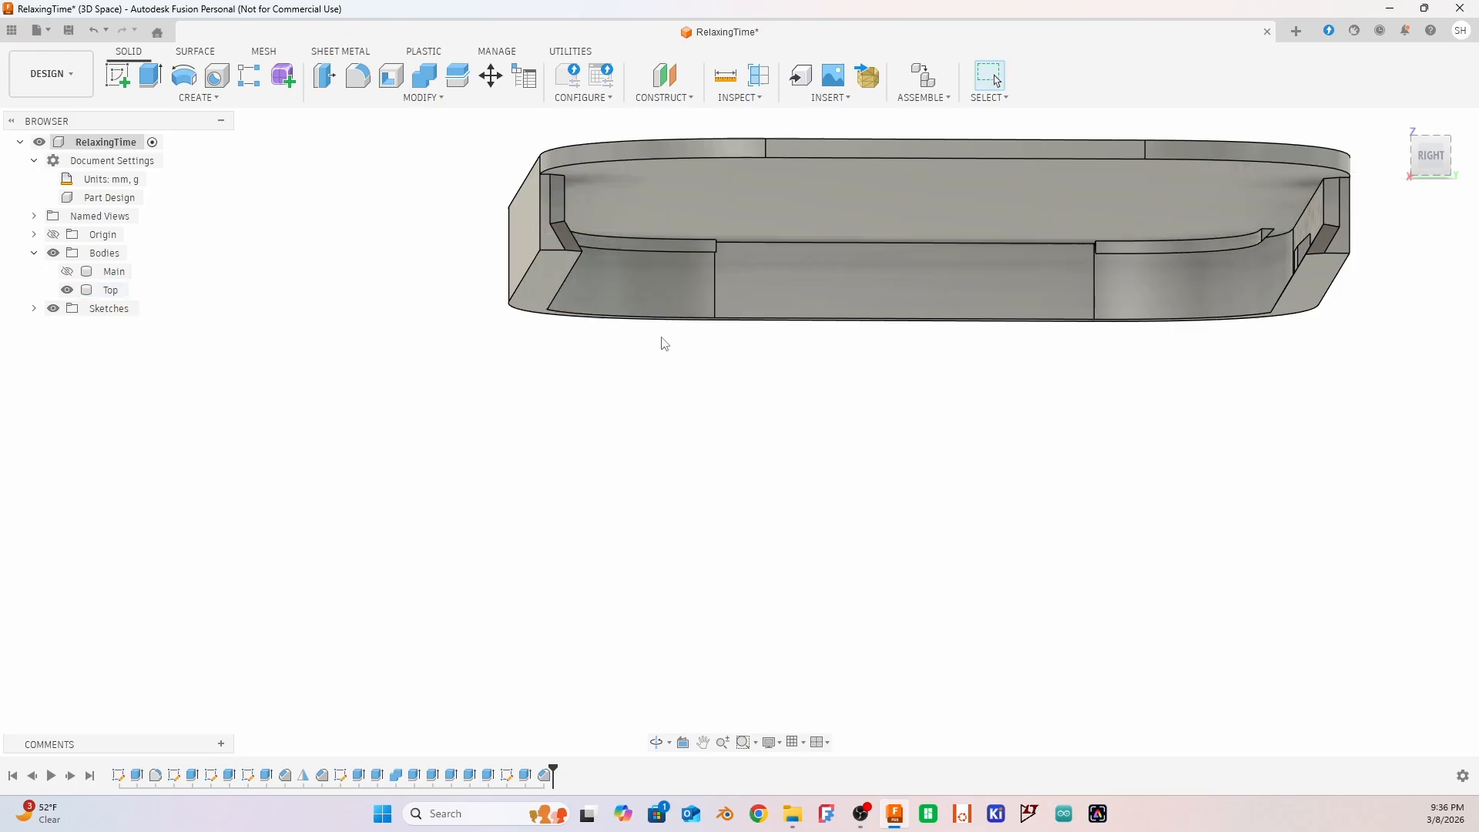
{"action": "middle_click_drag", "start_coordinate": [660, 340], "coordinate": [683, 373], "text": "shift"}
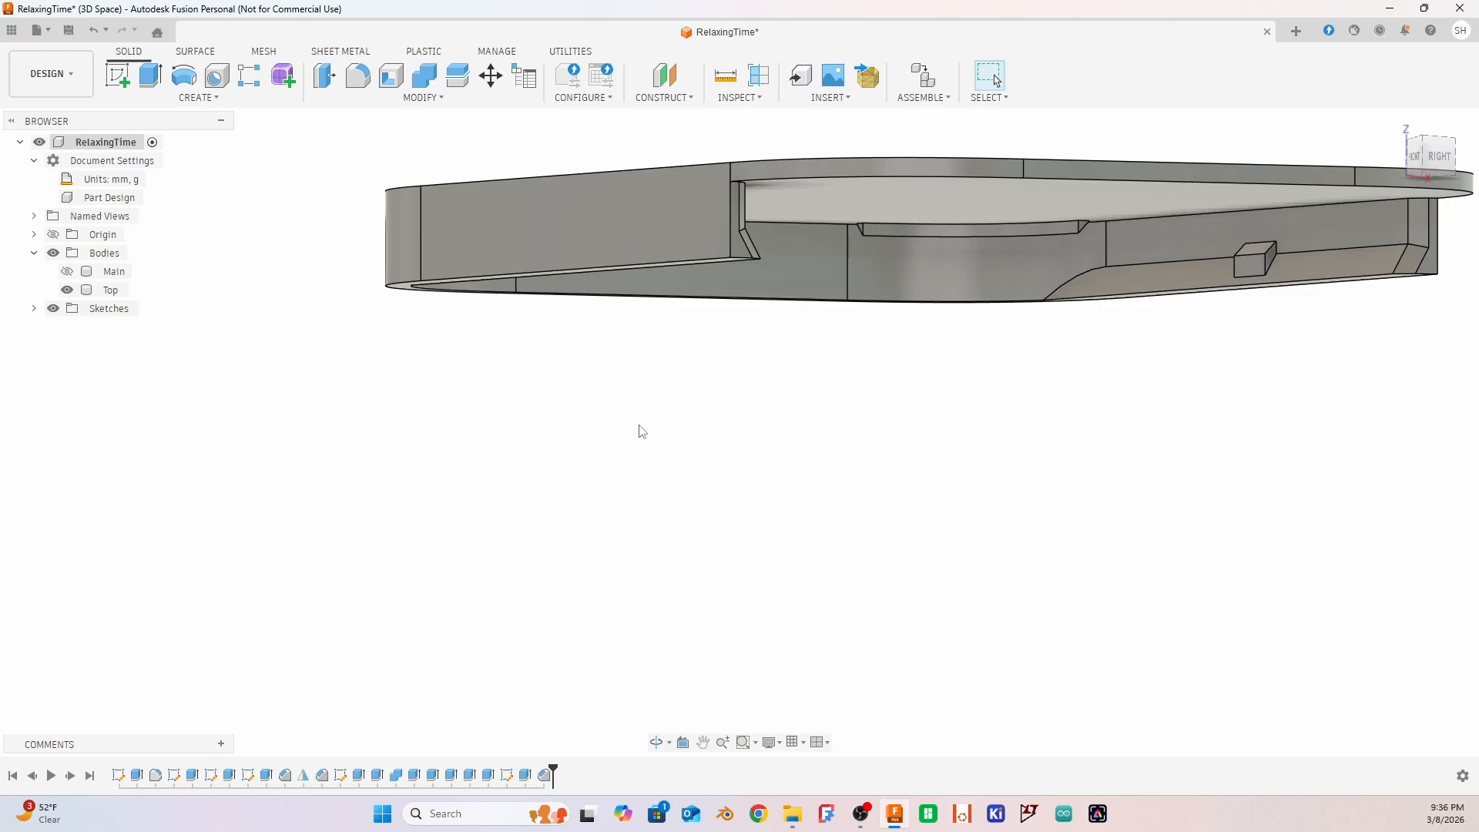
{"action": "middle_click", "coordinate": [663, 429]}
{"action": "middle_click", "coordinate": [663, 428]}
{"action": "mouse_move", "coordinate": [597, 452]}
{"action": "middle_mouse_down", "text": "shift"}
{"action": "mouse_move", "coordinate": [599, 439]}
{"action": "mouse_move", "coordinate": [589, 455]}
{"action": "mouse_move", "coordinate": [555, 452]}
{"action": "mouse_move", "coordinate": [591, 438]}
{"action": "mouse_move", "coordinate": [562, 465]}
{"action": "mouse_move", "coordinate": [591, 449]}
{"action": "middle_mouse_up", "text": "shift"}
{"action": "left_click", "coordinate": [378, 572]}
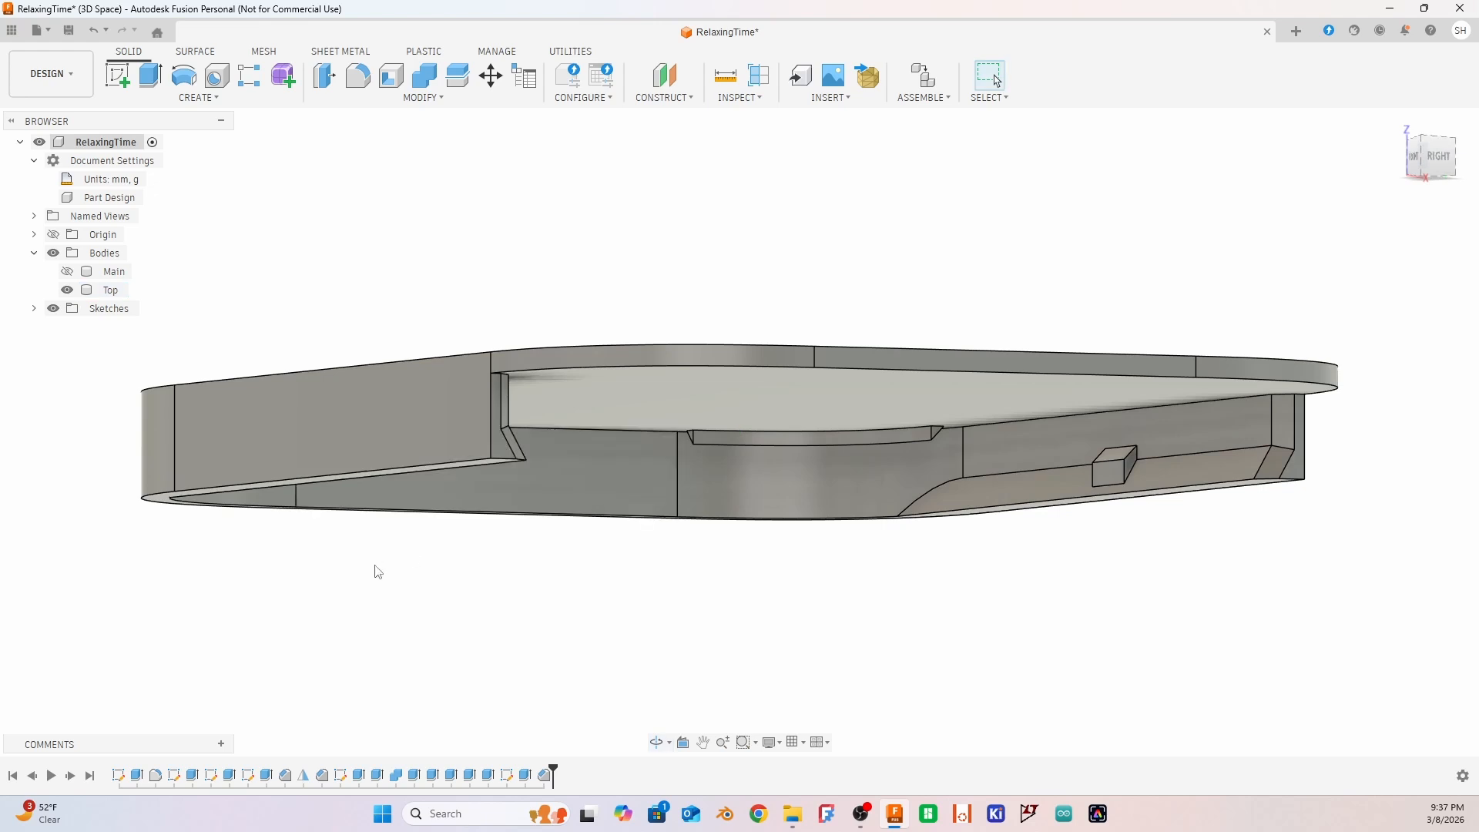
{"action": "middle_click_drag", "start_coordinate": [378, 571], "coordinate": [369, 614], "text": "shift"}
{"action": "left_click", "coordinate": [677, 391]}
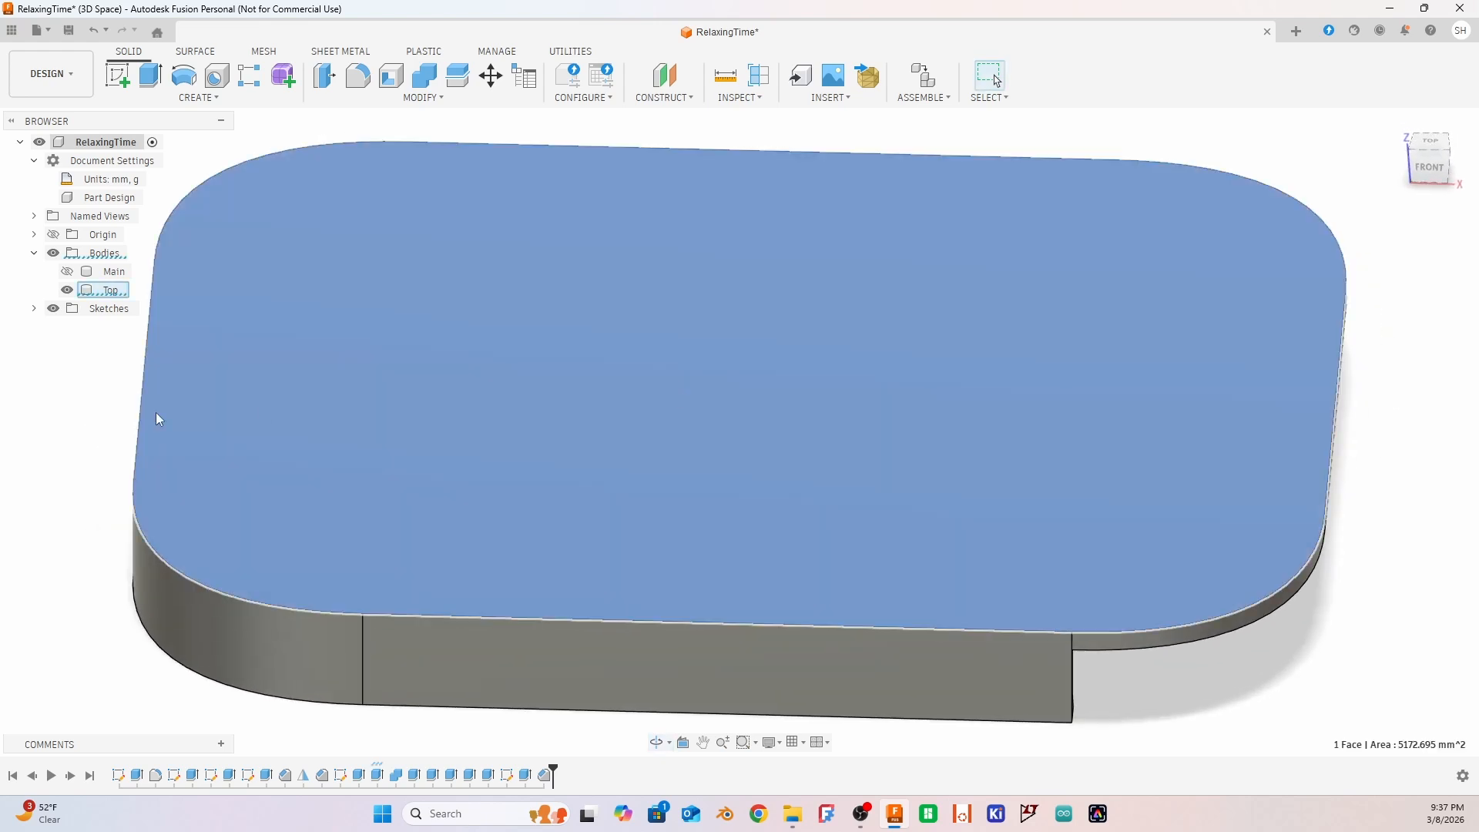
{"action": "left_click", "coordinate": [49, 430]}
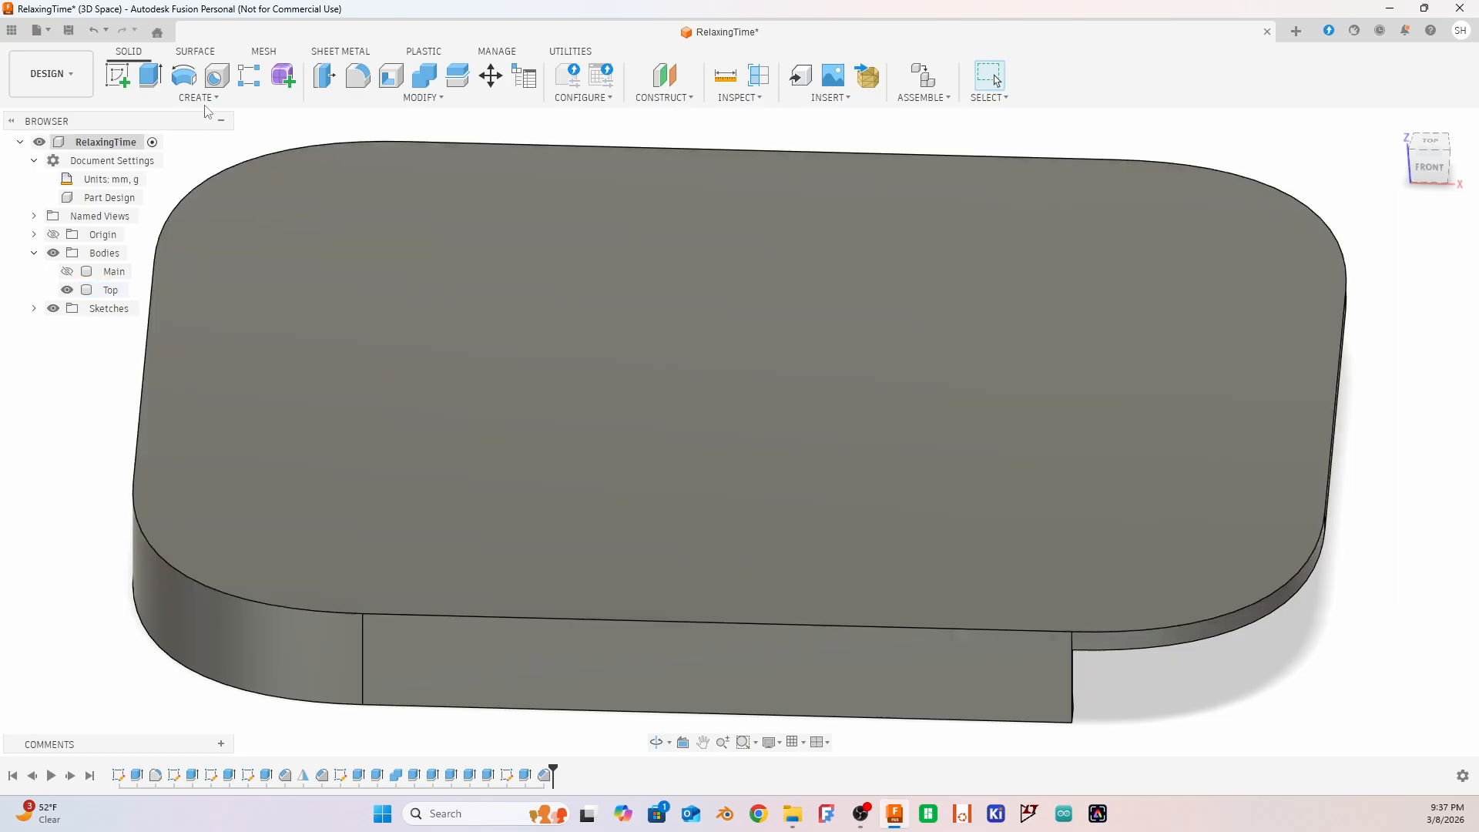
{"action": "left_click", "coordinate": [322, 206]}
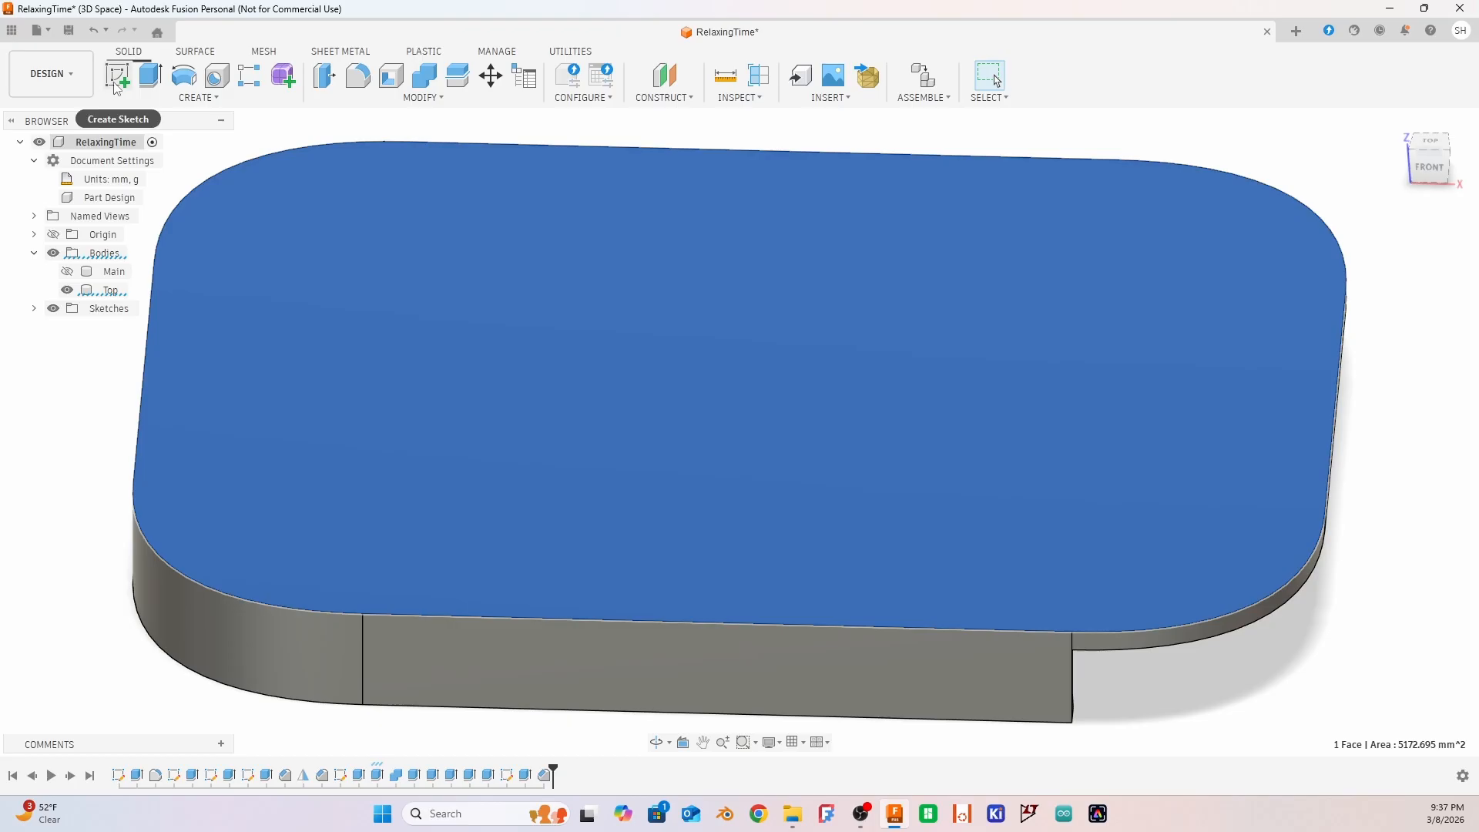
{"action": "left_click", "coordinate": [118, 77]}
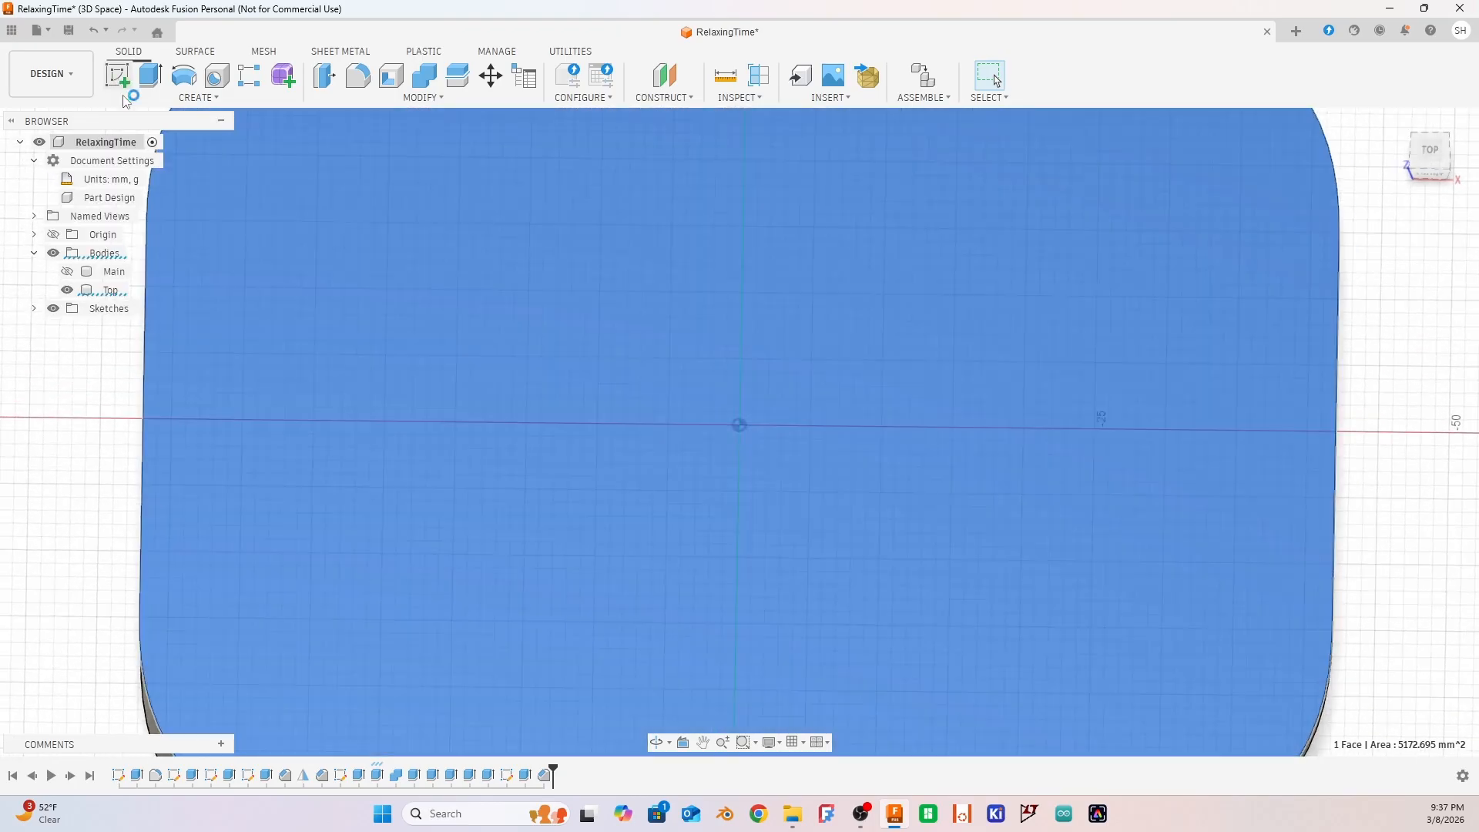
{"action": "key", "text": "t"}
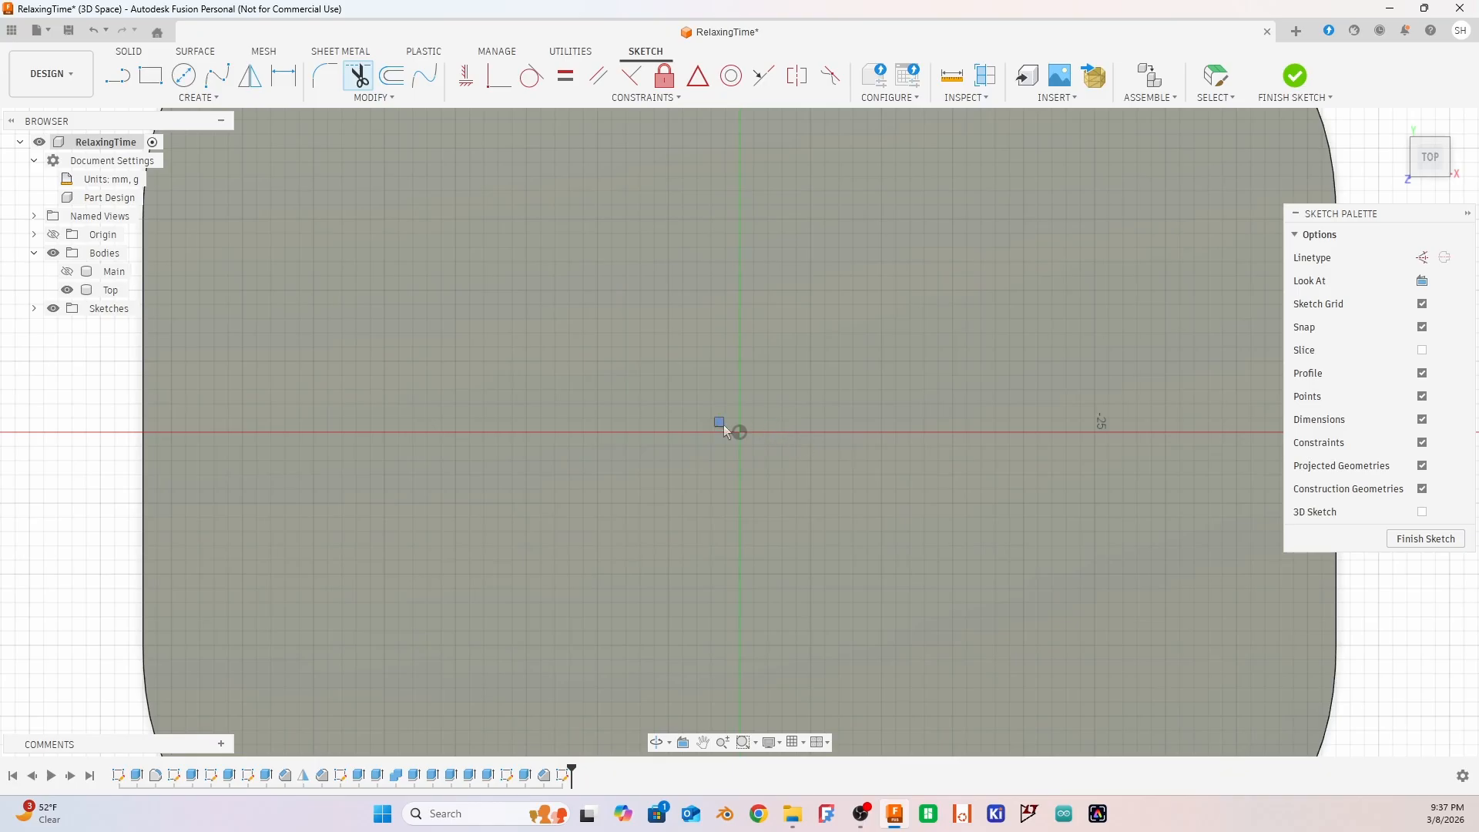
{"action": "right_click_drag", "start_coordinate": [755, 431], "coordinate": [755, 431]}
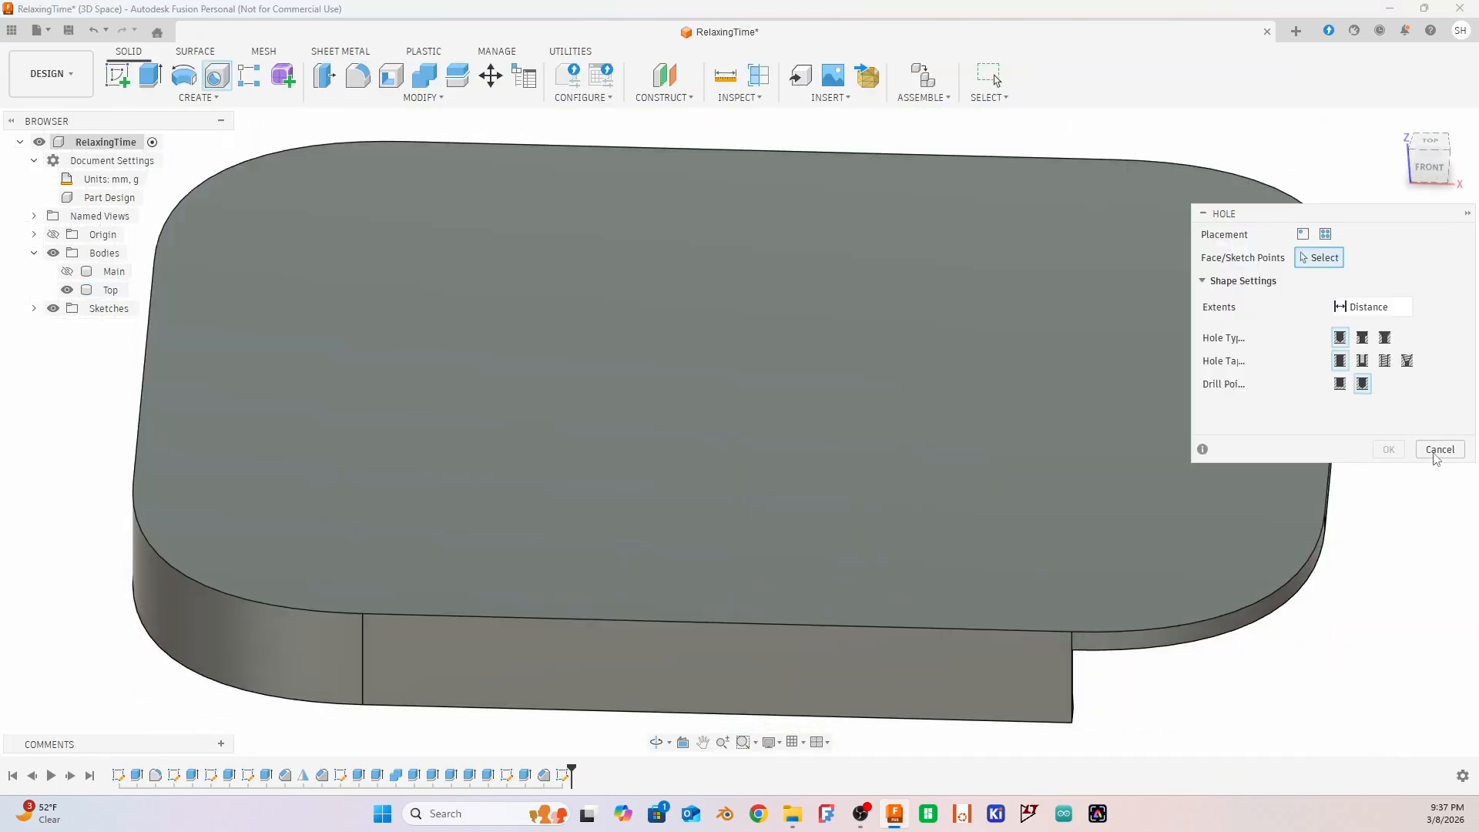
{"action": "left_click", "coordinate": [1437, 451]}
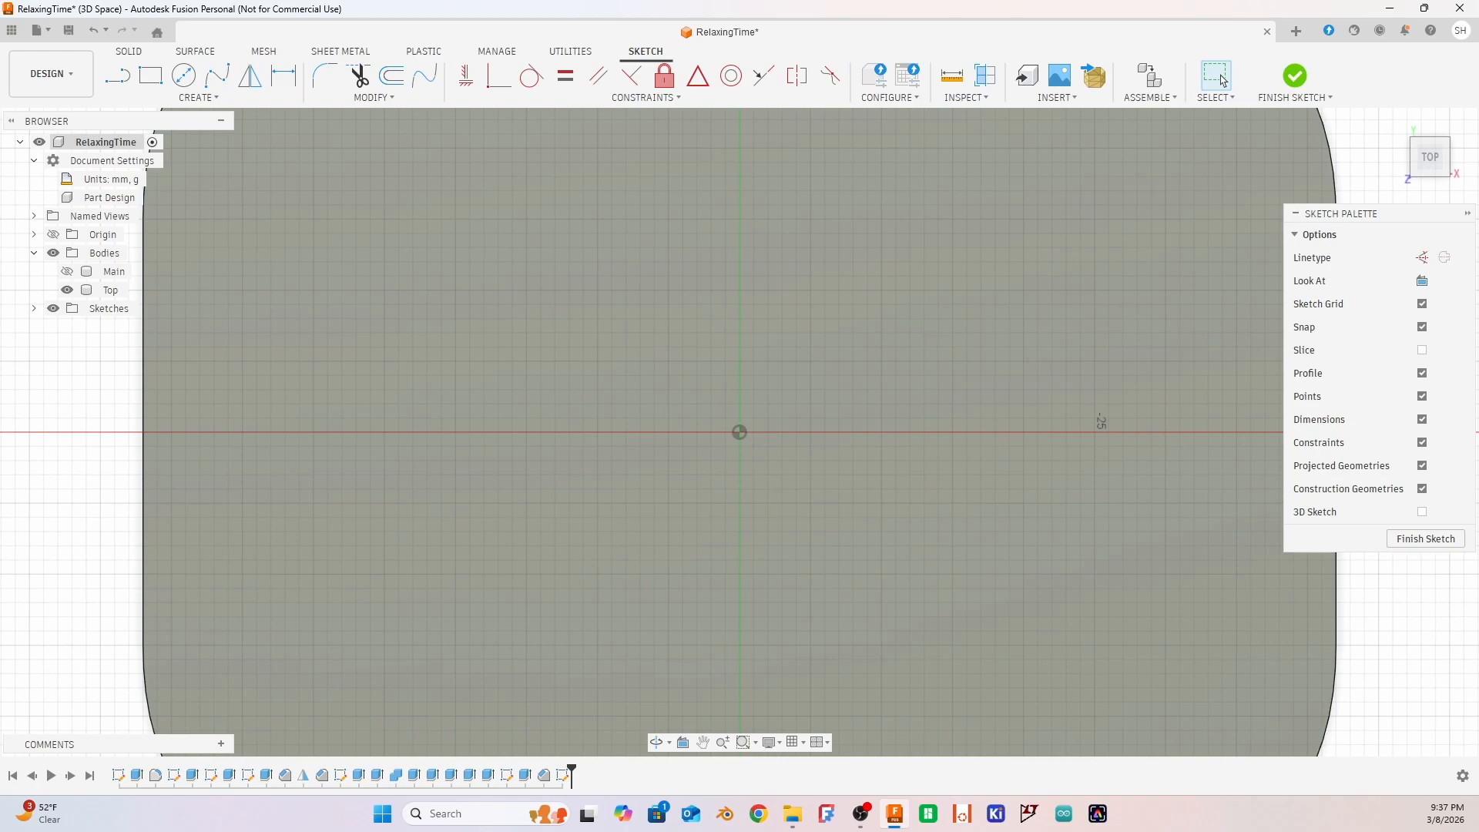
{"action": "key", "text": "ctrl+z"}
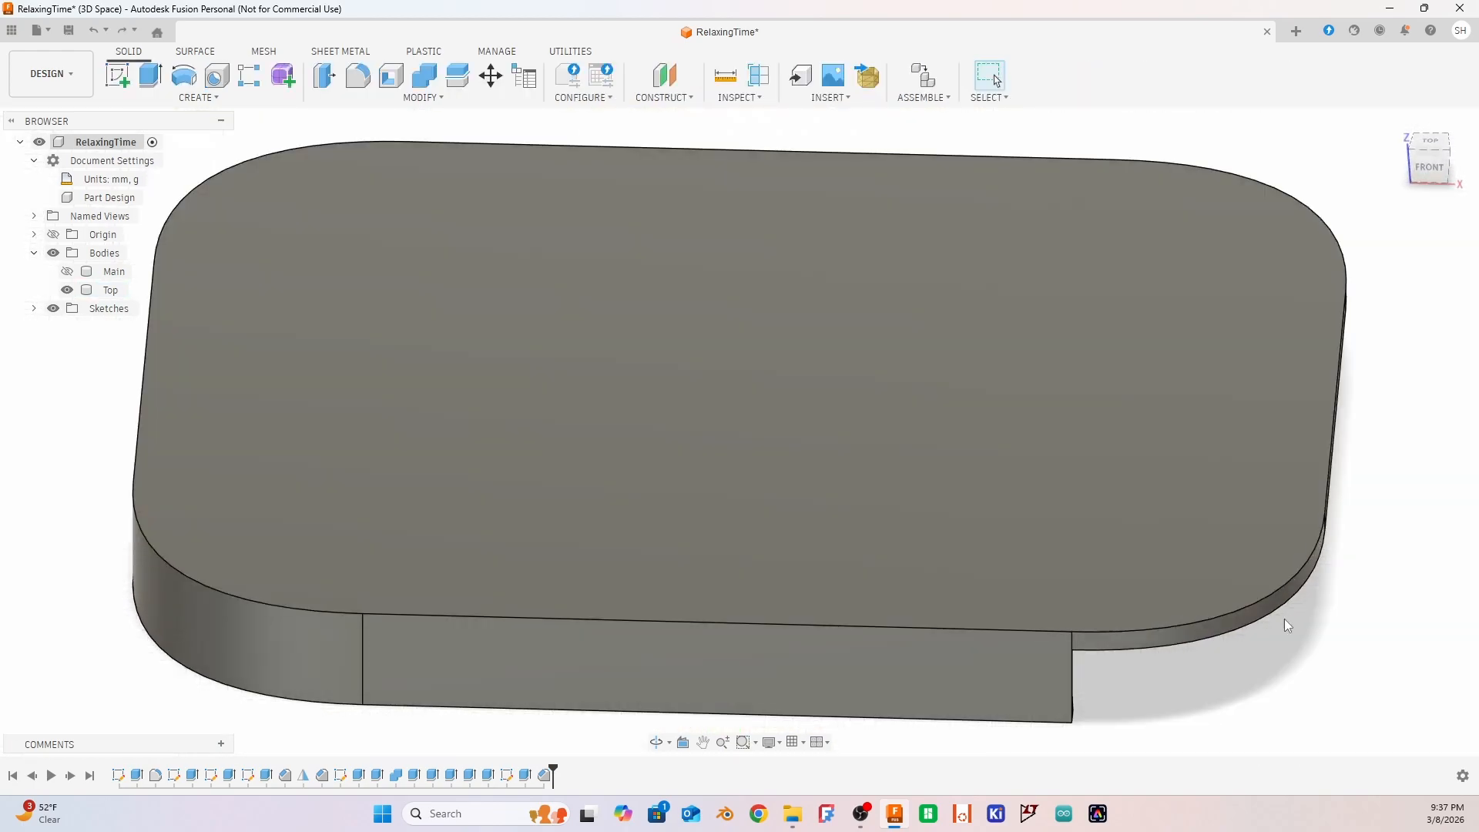
Show the Main body beneath the lid and examine the assembled box and the fit at the open end
{"action": "middle_click_drag", "start_coordinate": [1291, 698], "coordinate": [712, 510], "text": "shift"}
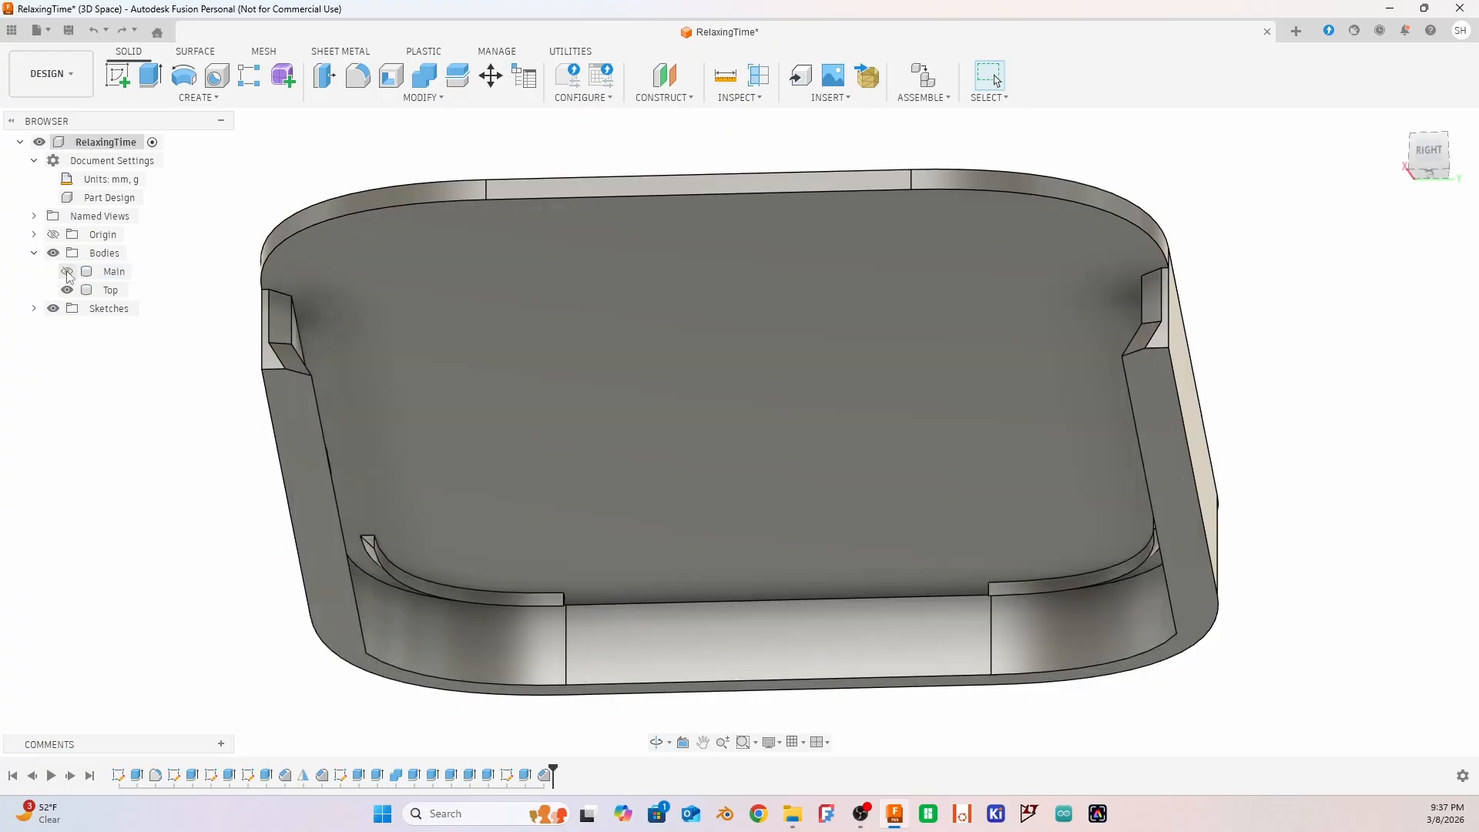
{"action": "left_click", "coordinate": [67, 271]}
{"action": "middle_click", "coordinate": [437, 402]}
{"action": "middle_click", "coordinate": [438, 402]}
{"action": "middle_click_drag", "start_coordinate": [309, 420], "coordinate": [528, 440], "text": "shift"}
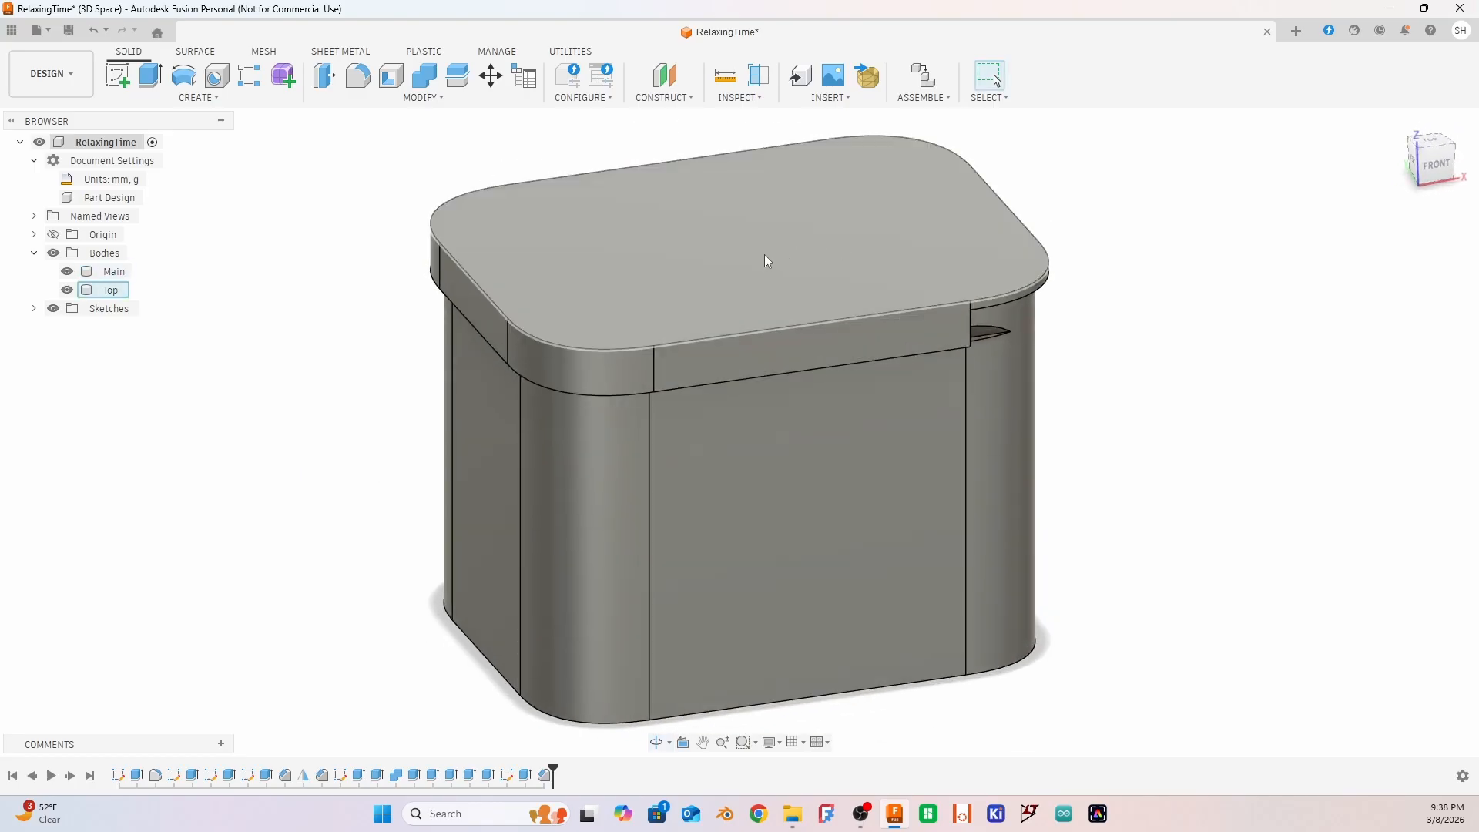
{"action": "middle_click_drag", "start_coordinate": [1014, 548], "coordinate": [1090, 496], "text": "shift"}
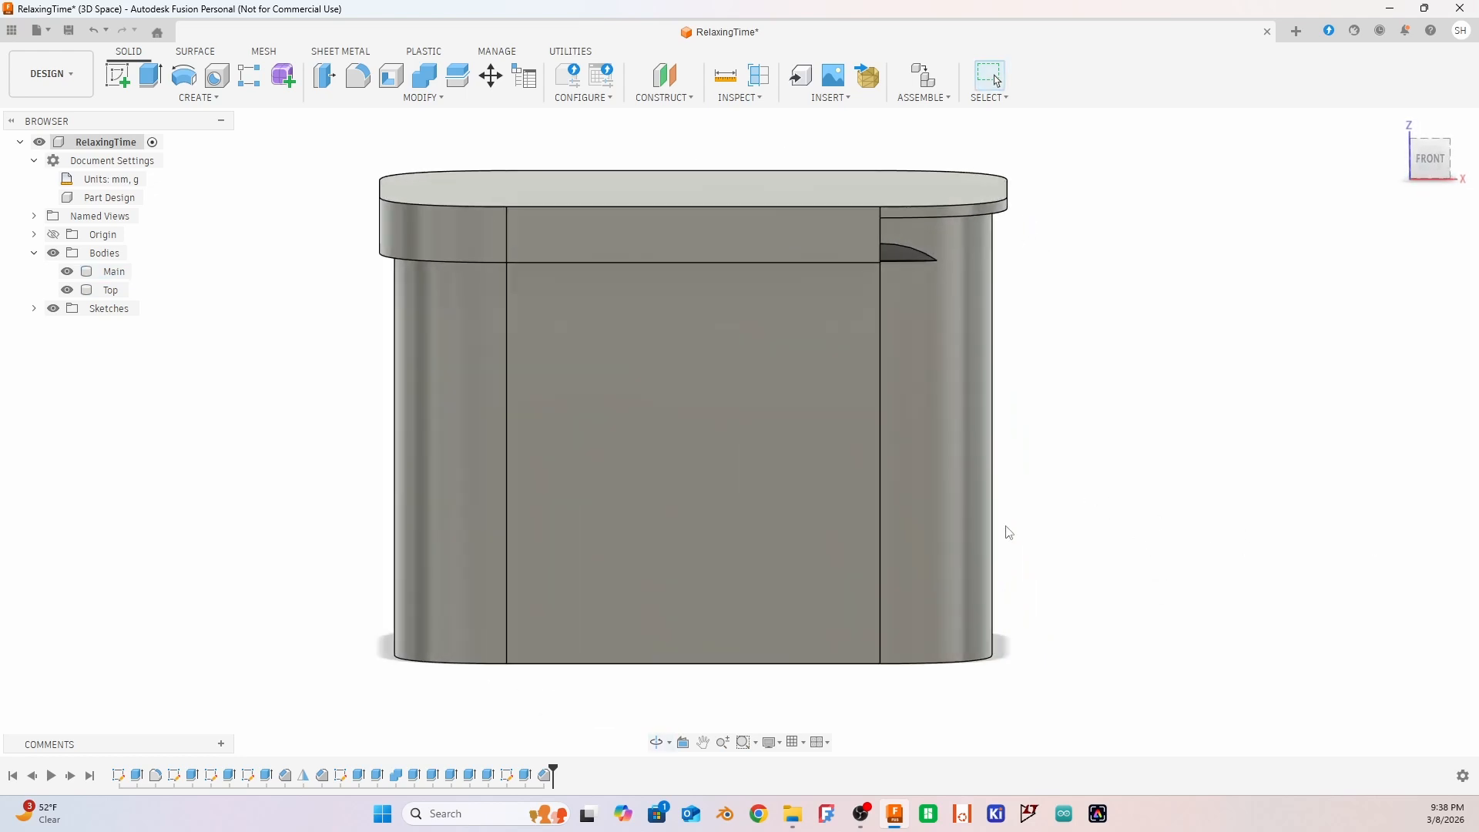
{"action": "middle_click_drag", "start_coordinate": [1009, 531], "coordinate": [1123, 519], "text": "shift"}
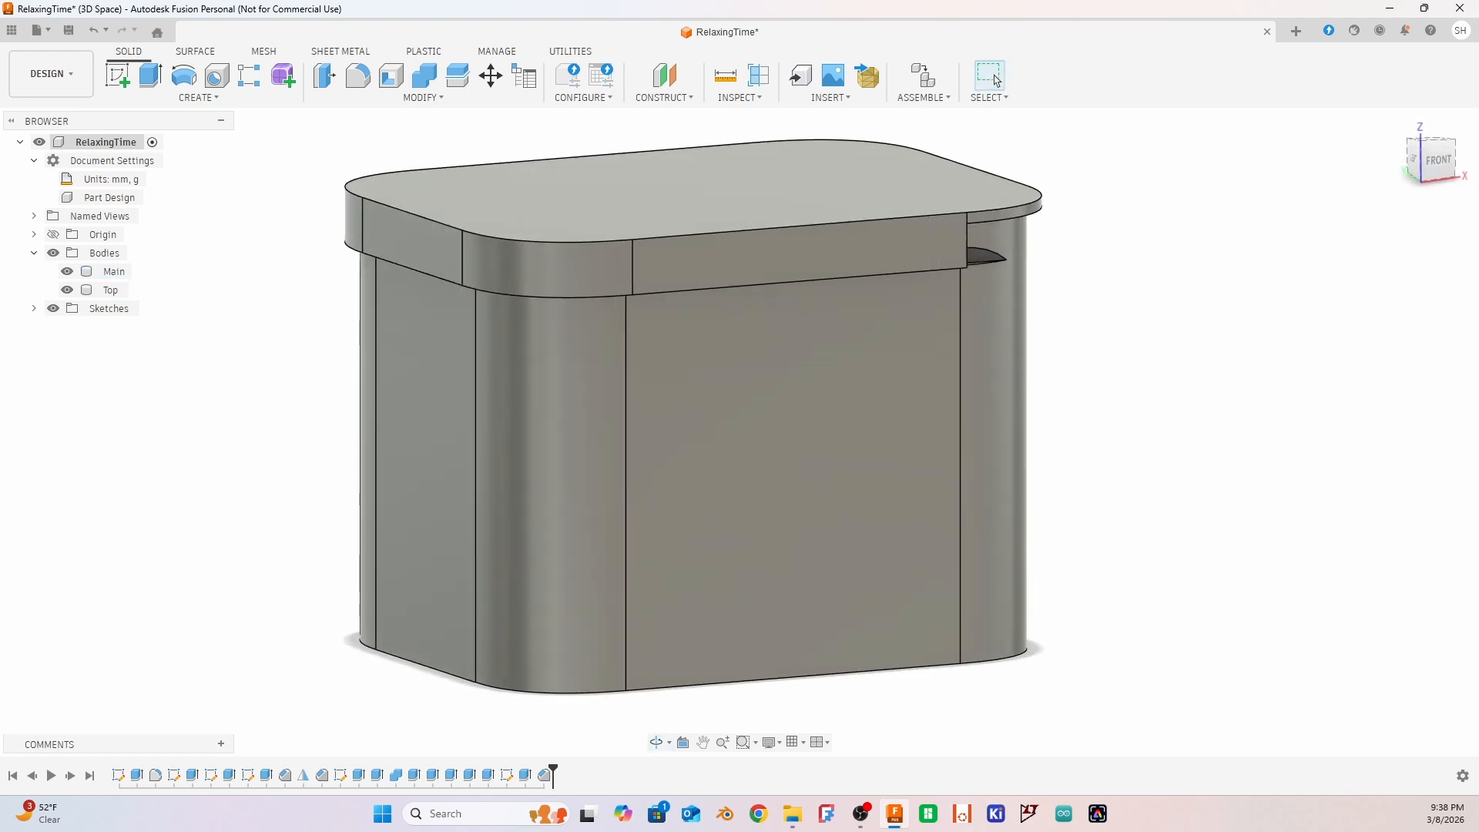